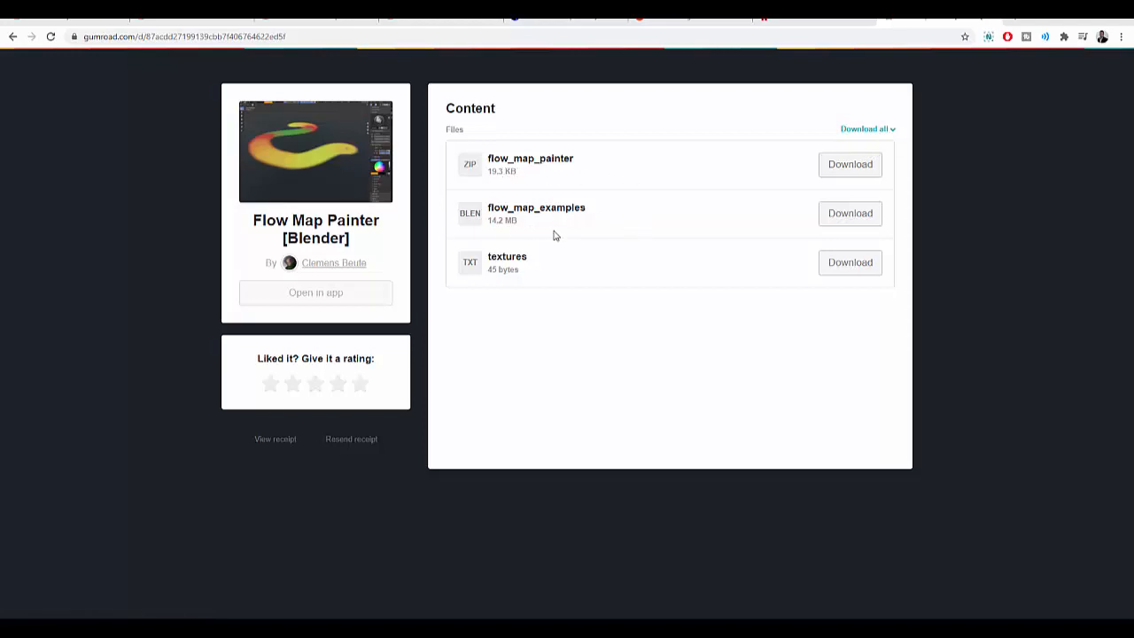
Download the flow_map_painter ZIP file from the Flow Map Painter content page
{"action": "left_click", "coordinate": [841, 167]}
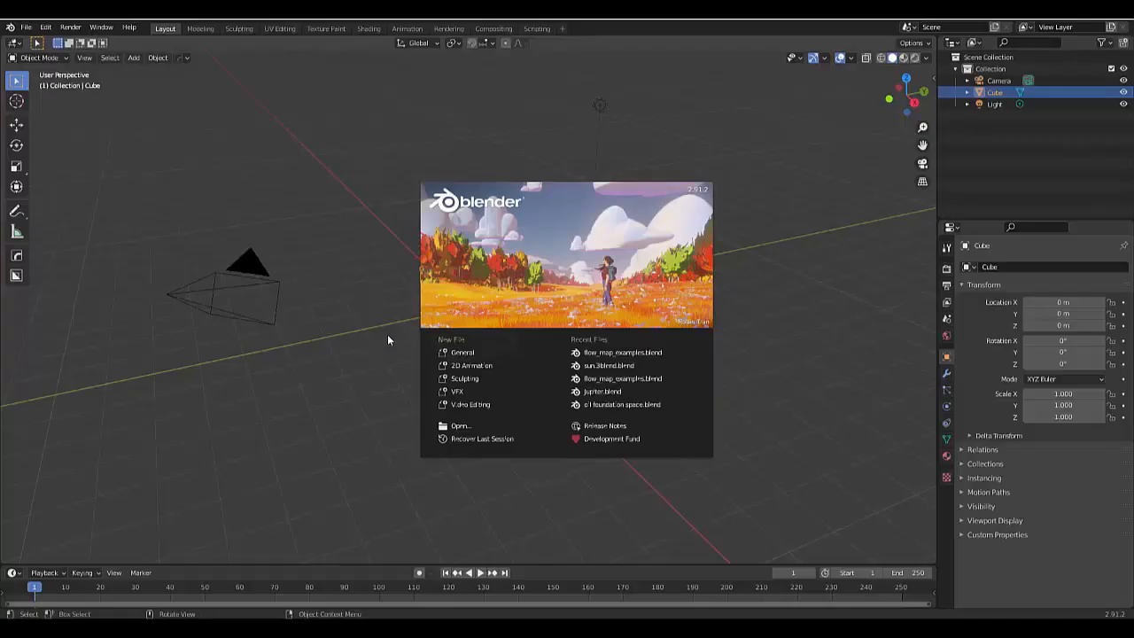
In Blender, pick flow_map_painter.zip from the Downloads folder in the add-on installer, but close it without installing
{"action": "left_click", "coordinate": [45, 29]}
{"action": "left_click", "coordinate": [46, 28]}
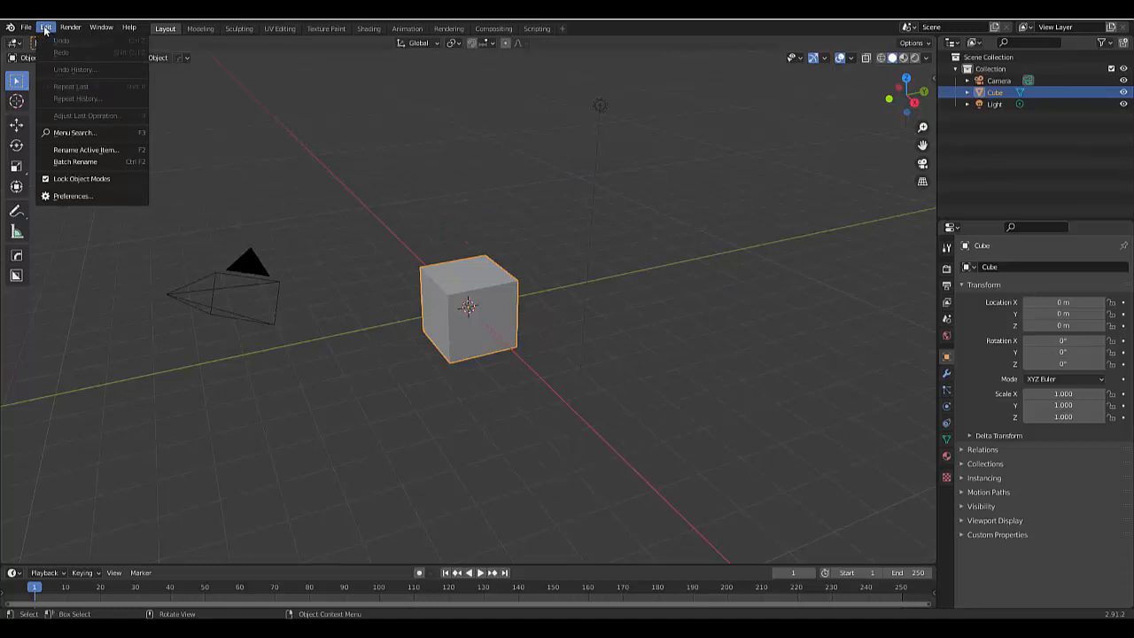
{"action": "left_click", "coordinate": [85, 192]}
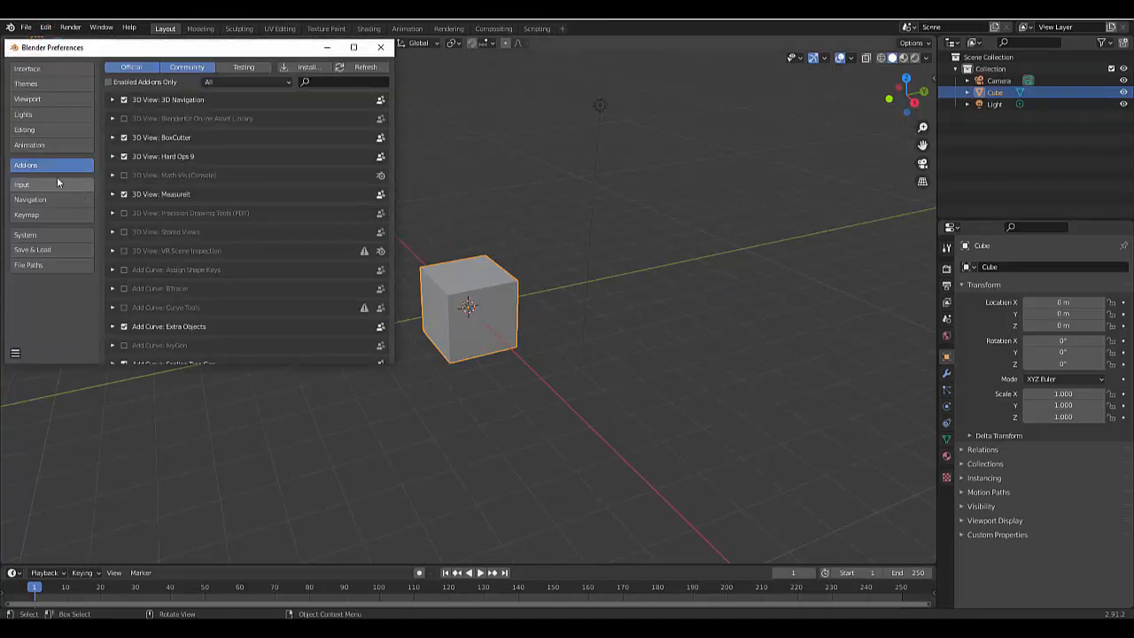
{"action": "left_click", "coordinate": [306, 67]}
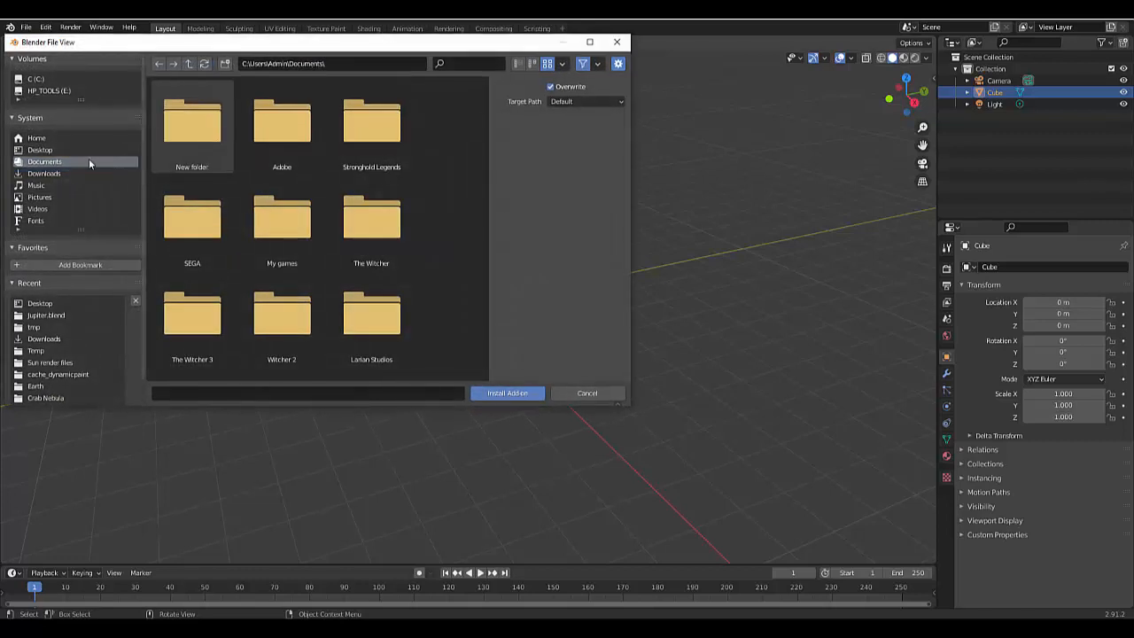
{"action": "left_click", "coordinate": [42, 173]}
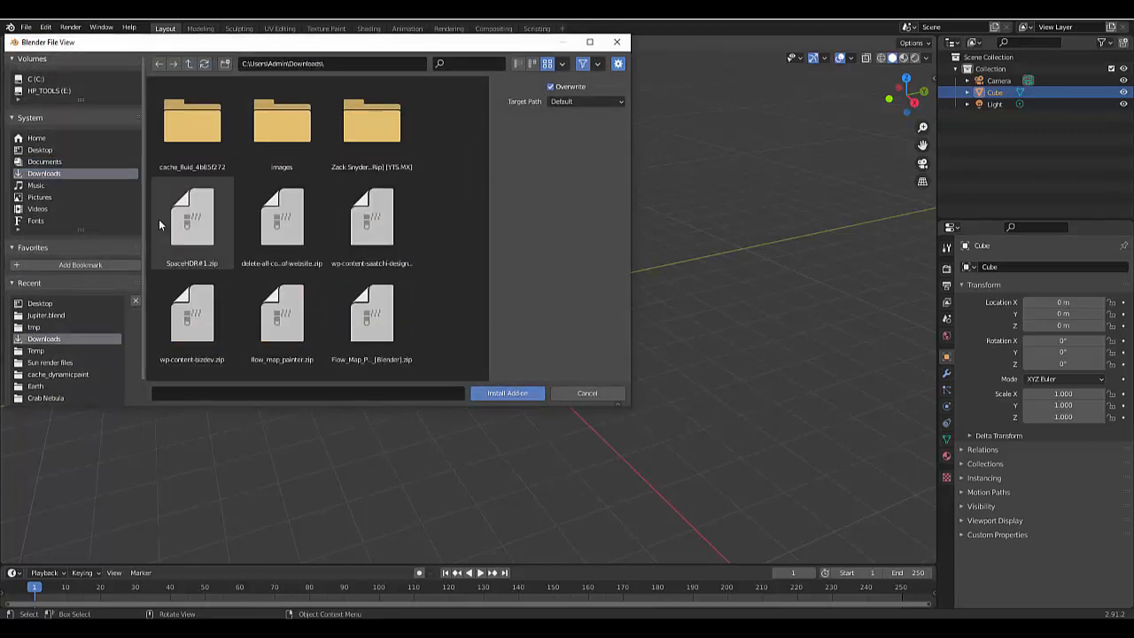
{"action": "scroll", "coordinate": [279, 247], "scroll_direction": "down", "scroll_amount": 2}
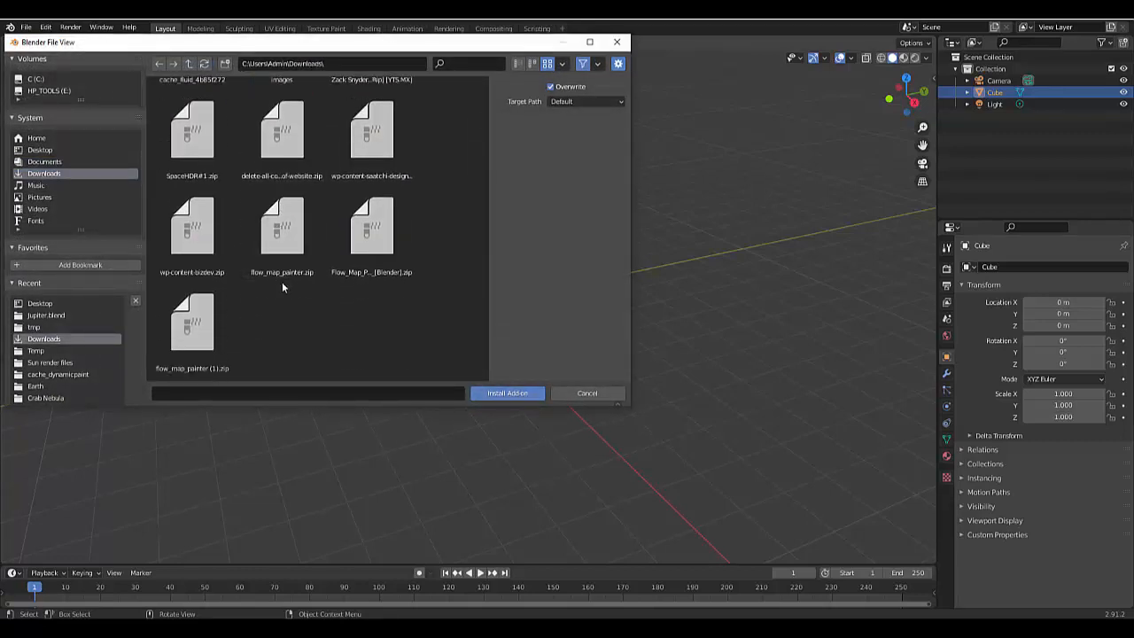
{"action": "scroll", "coordinate": [282, 282], "scroll_direction": "up", "scroll_amount": 3}
{"action": "scroll", "coordinate": [283, 286], "scroll_direction": "down", "scroll_amount": 2}
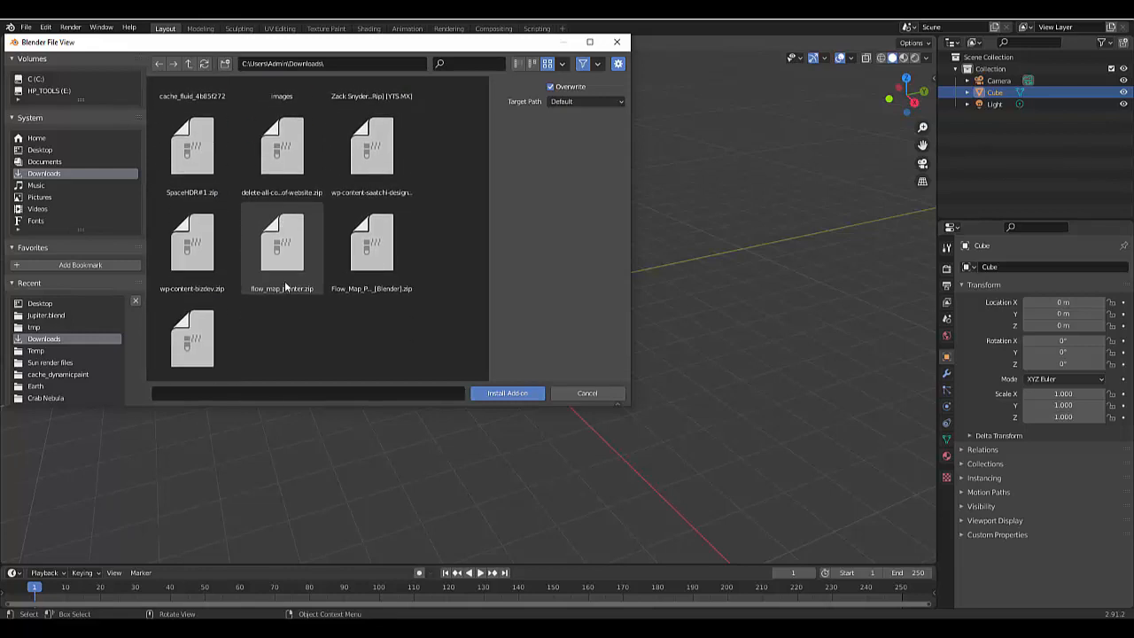
{"action": "left_click", "coordinate": [301, 259]}
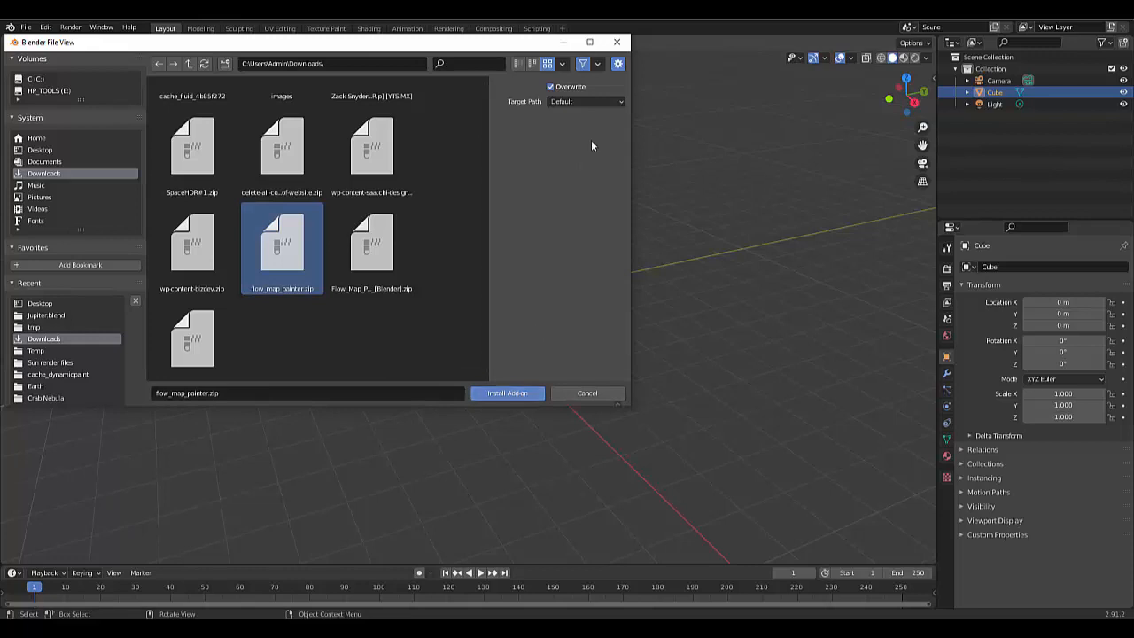
{"action": "left_click", "coordinate": [617, 41]}
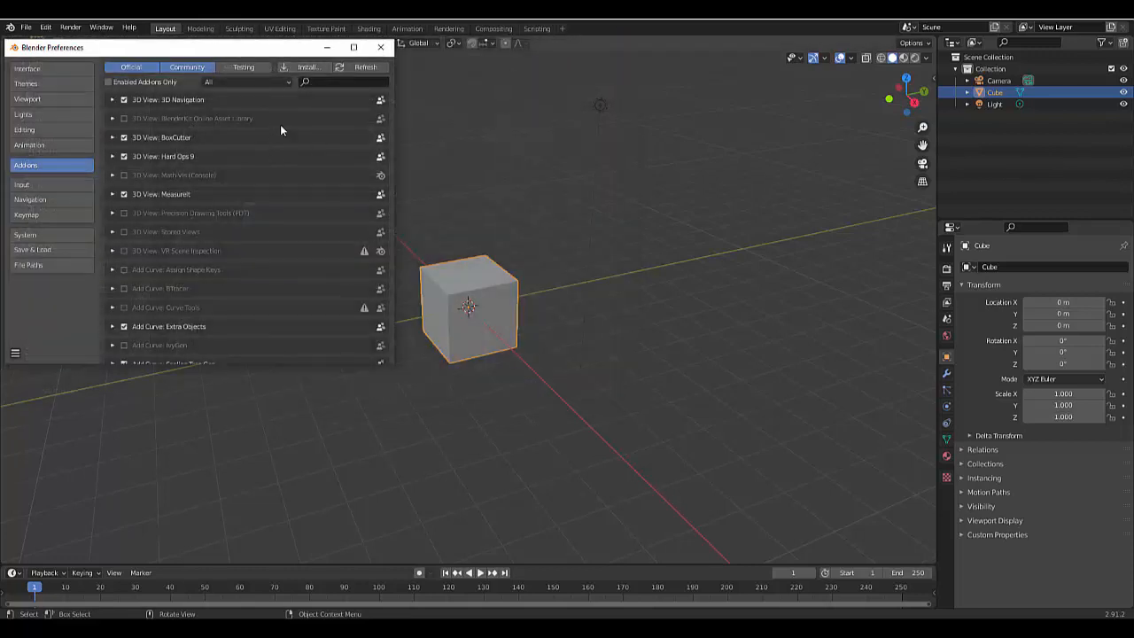
Search the add-ons for "flo" to check whether Flow Map Painter is installed and enabled, and close the preferences
{"action": "left_click", "coordinate": [327, 80]}
{"action": "type", "text": "flo"}
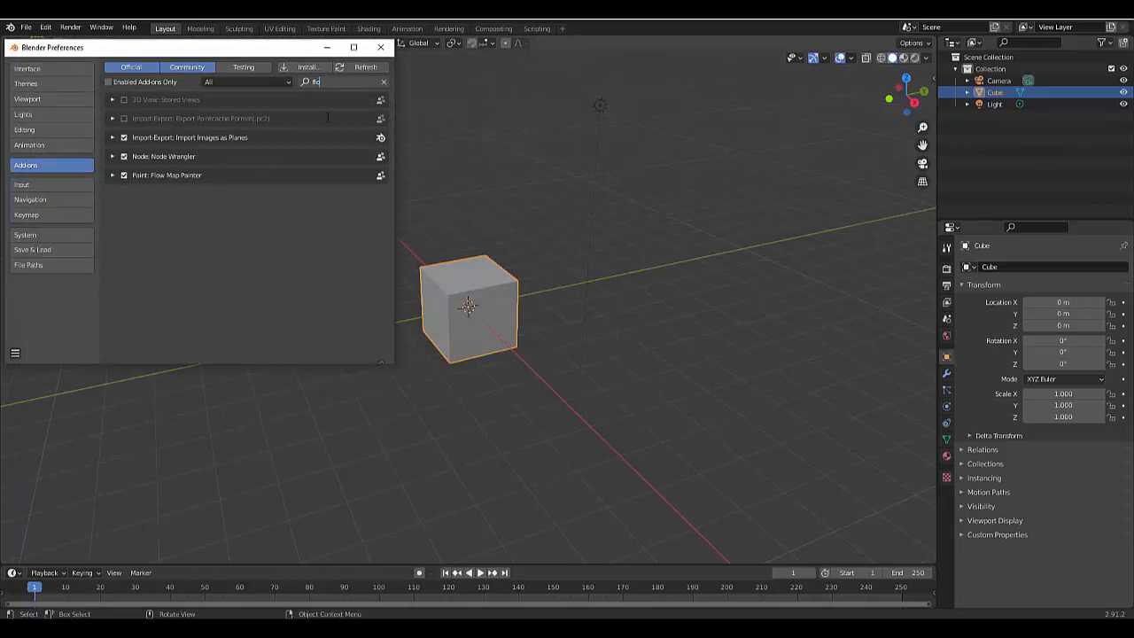
{"action": "left_click", "coordinate": [380, 47]}
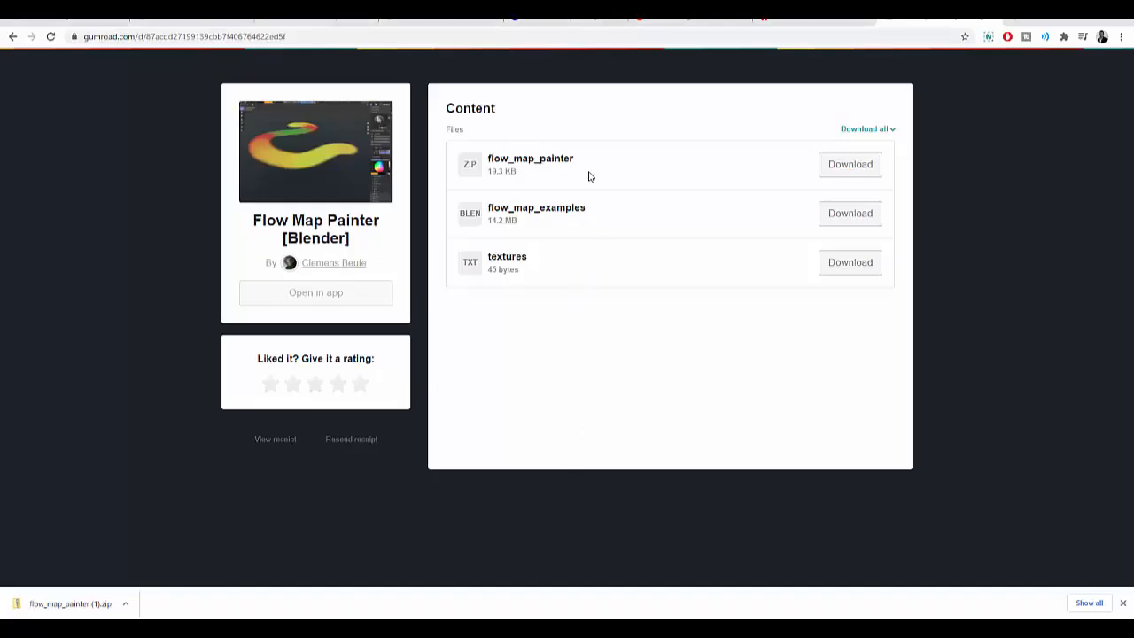
Switch to the browser, download the flow_map_examples blend file and open it in Blender
{"action": "left_click", "coordinate": [853, 219]}
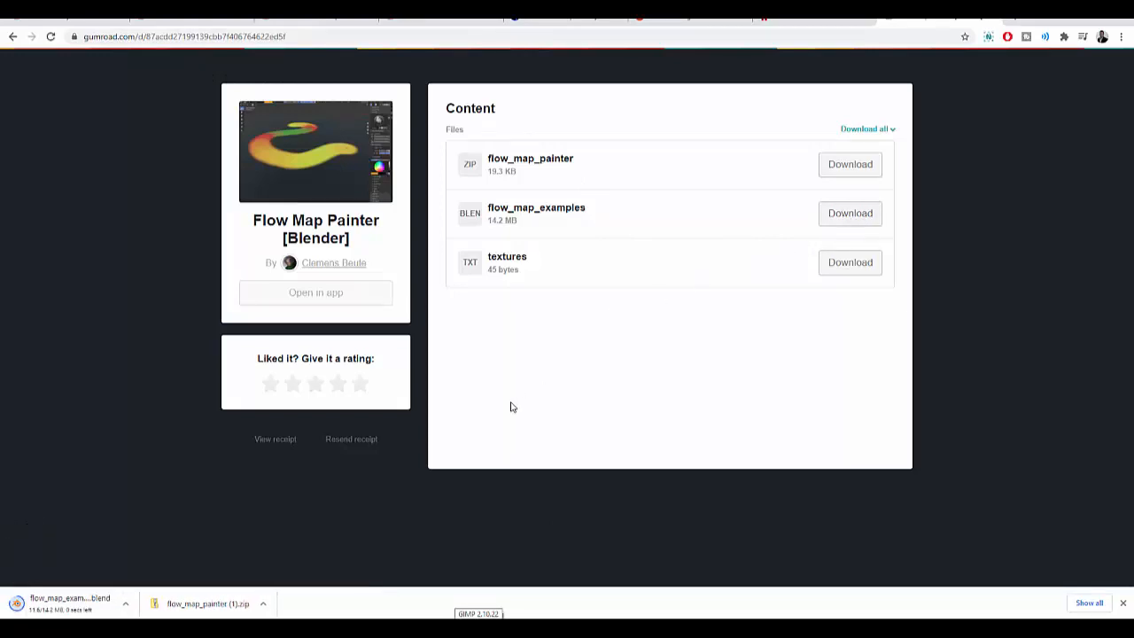
{"action": "left_click", "coordinate": [76, 603]}
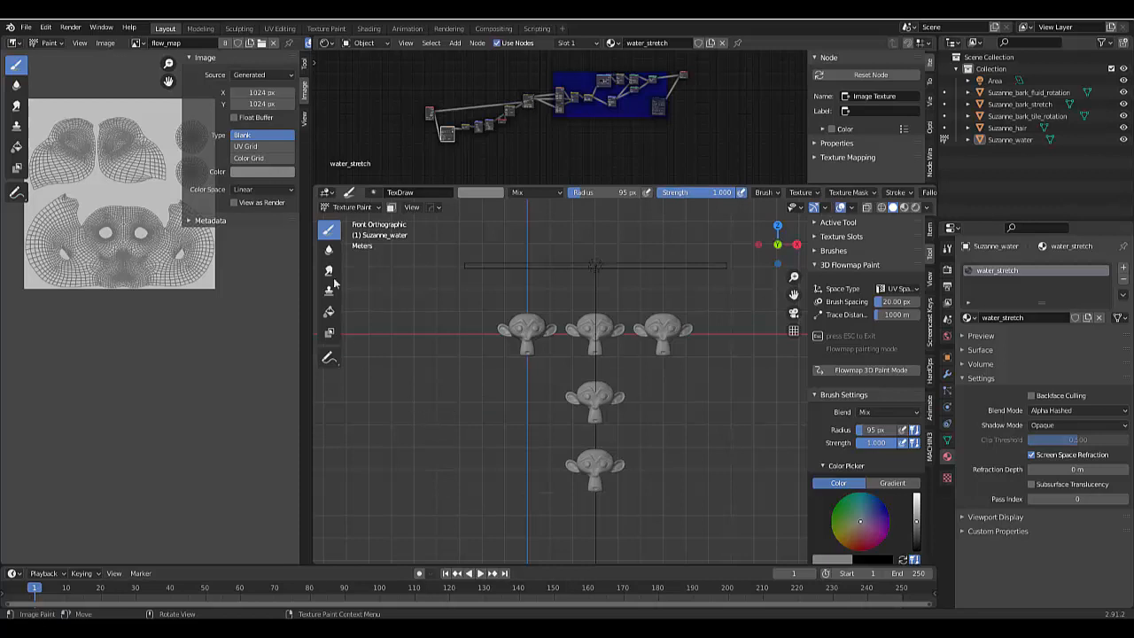
Switch the 3D viewport area to the Shader Editor
{"action": "left_click", "coordinate": [326, 192]}
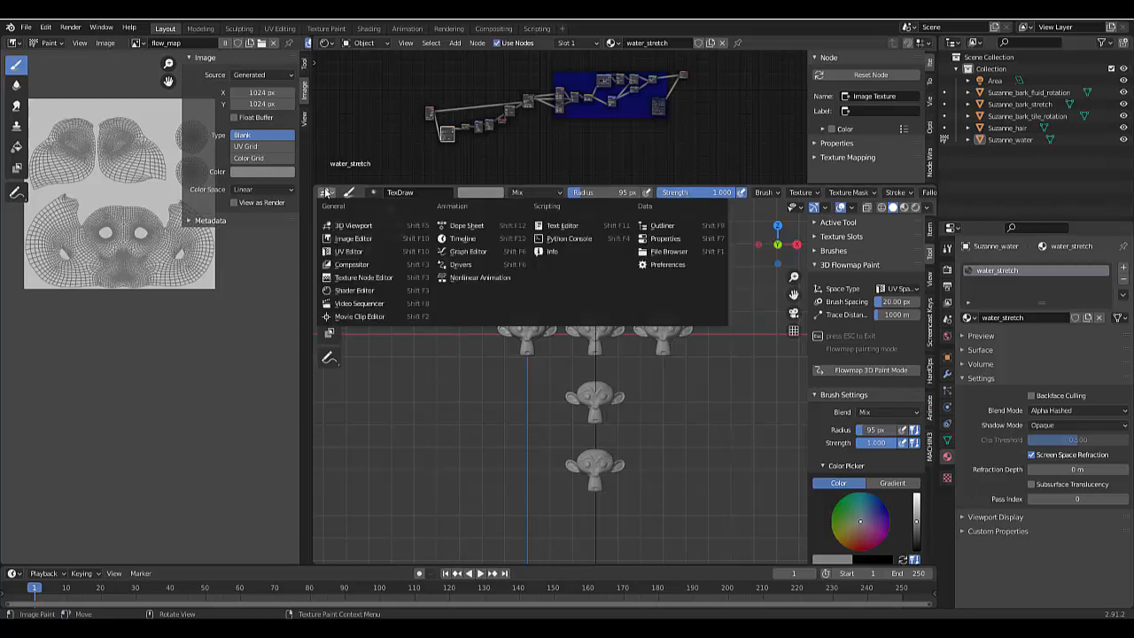
{"action": "left_click", "coordinate": [340, 290]}
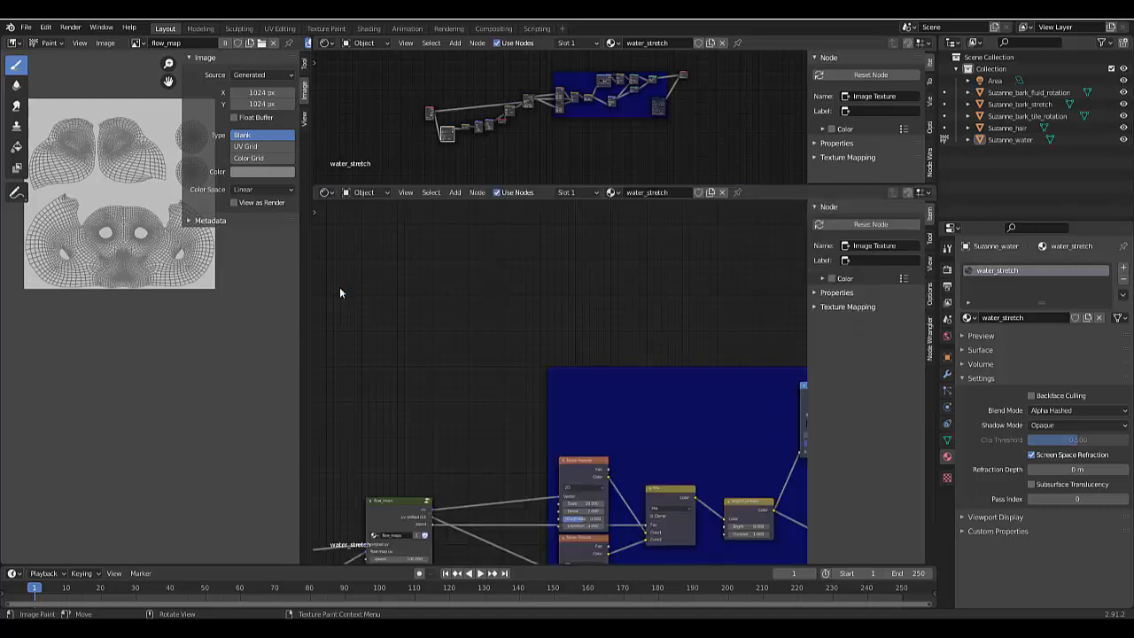
Group all water_stretch nodes that come before the blue frame into one node group and exit the group
{"action": "scroll", "coordinate": [575, 417], "scroll_direction": "down", "scroll_amount": 7}
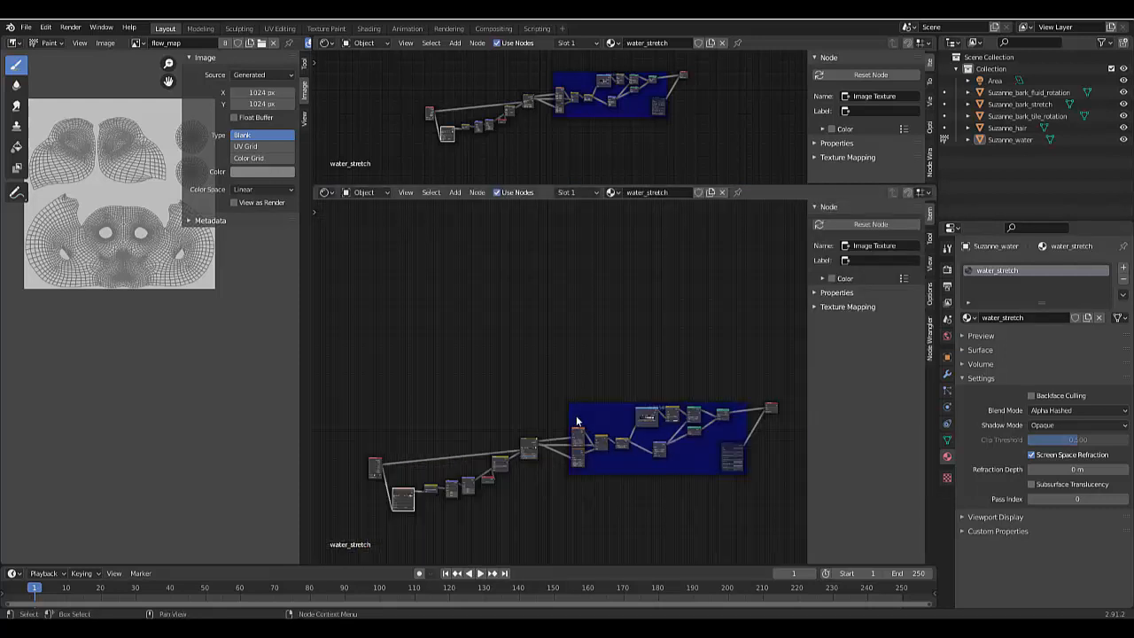
{"action": "scroll", "coordinate": [576, 419], "scroll_direction": "down", "scroll_amount": 1}
{"action": "scroll", "coordinate": [473, 407], "scroll_direction": "up", "scroll_amount": 5}
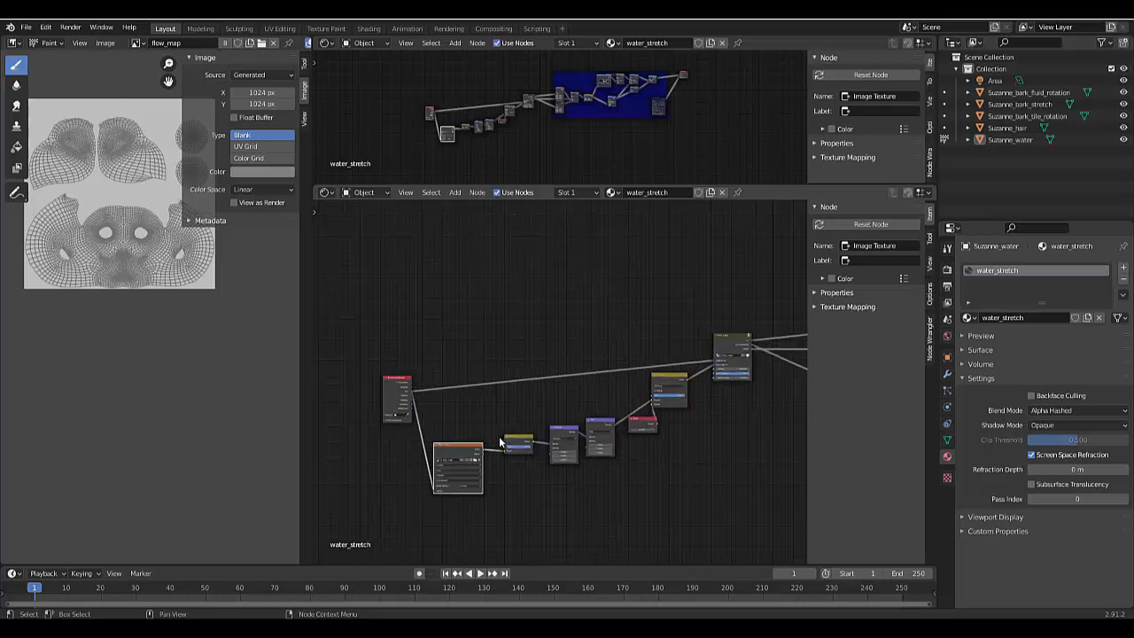
{"action": "mouse_move", "coordinate": [416, 301]}
{"action": "left_mouse_down"}
{"action": "mouse_move", "coordinate": [572, 428]}
{"action": "mouse_move", "coordinate": [413, 291]}
{"action": "mouse_move", "coordinate": [671, 521]}
{"action": "mouse_move", "coordinate": [735, 542]}
{"action": "left_mouse_up"}
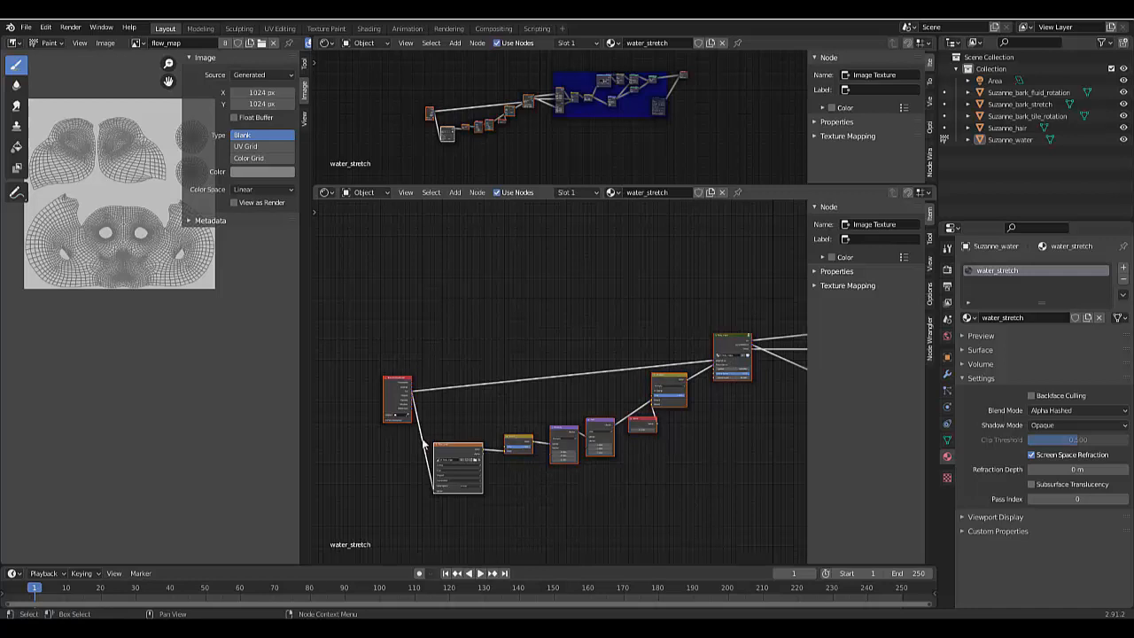
{"action": "left_click", "coordinate": [580, 532]}
{"action": "left_click_drag", "start_coordinate": [350, 262], "coordinate": [732, 485]}
{"action": "key", "text": "ctrl+g"}
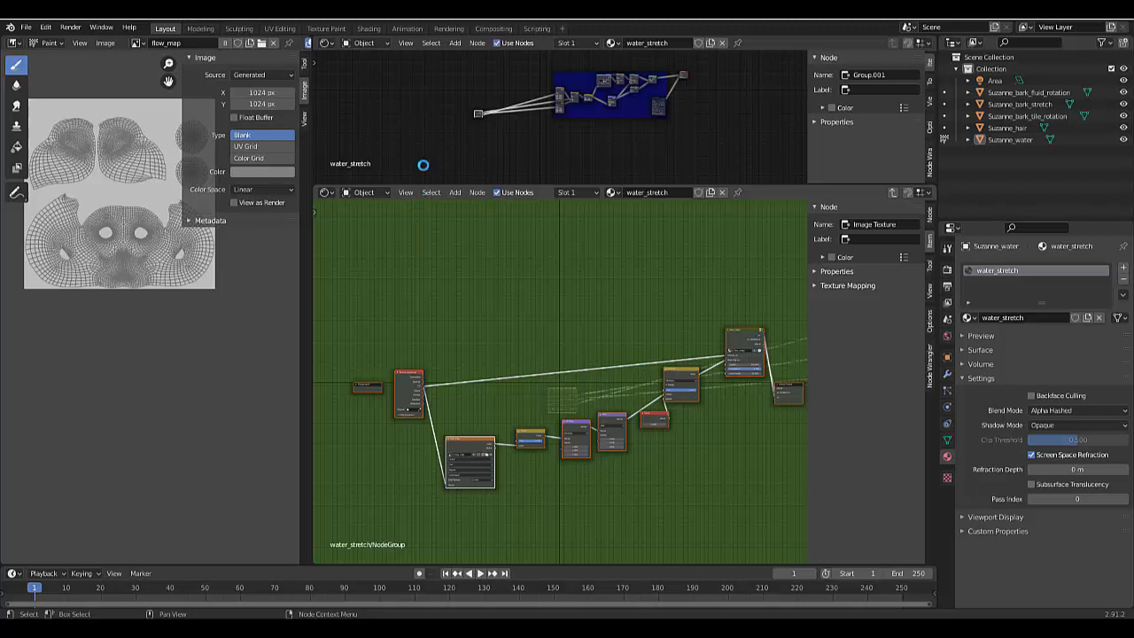
{"action": "key", "text": "Tab"}
Rename the new node group to "Important files" and enable its fake user
{"action": "scroll", "coordinate": [605, 428], "scroll_direction": "up", "scroll_amount": 5}
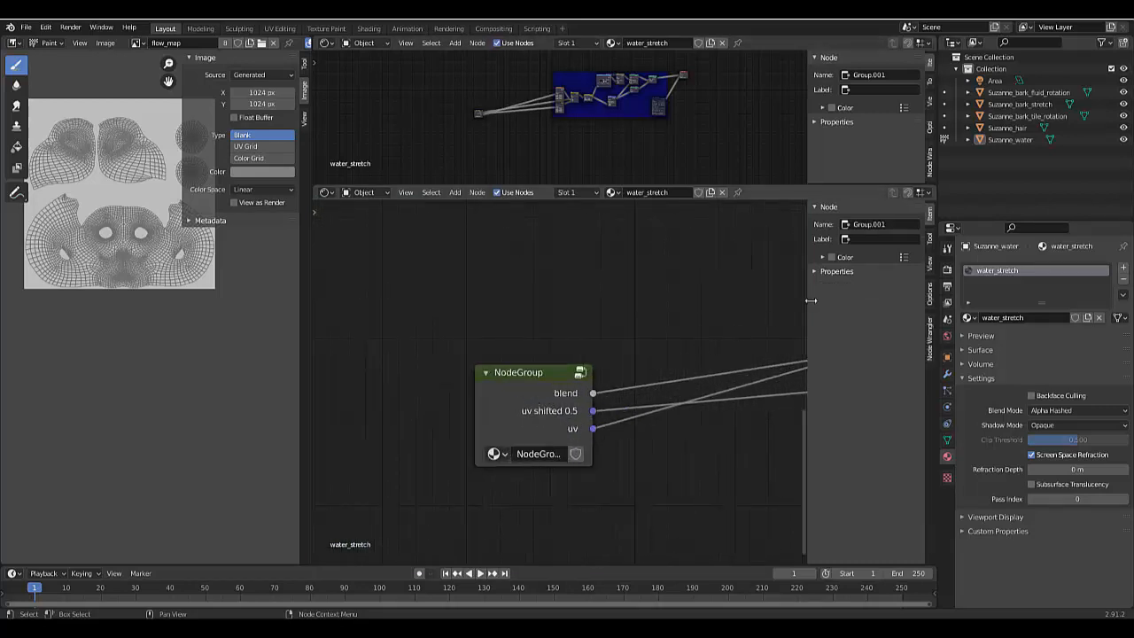
{"action": "left_click", "coordinate": [837, 271]}
{"action": "double_click", "coordinate": [848, 288]}
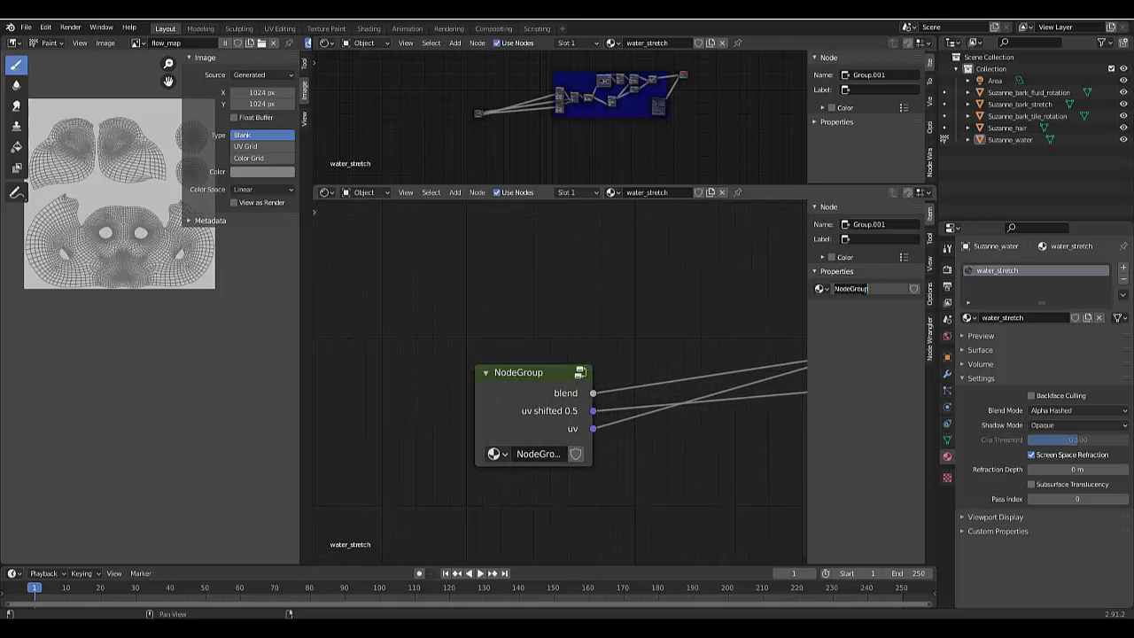
{"action": "type", "text": "Important files"}
{"action": "key", "text": "Return"}
{"action": "left_click", "coordinate": [575, 455]}
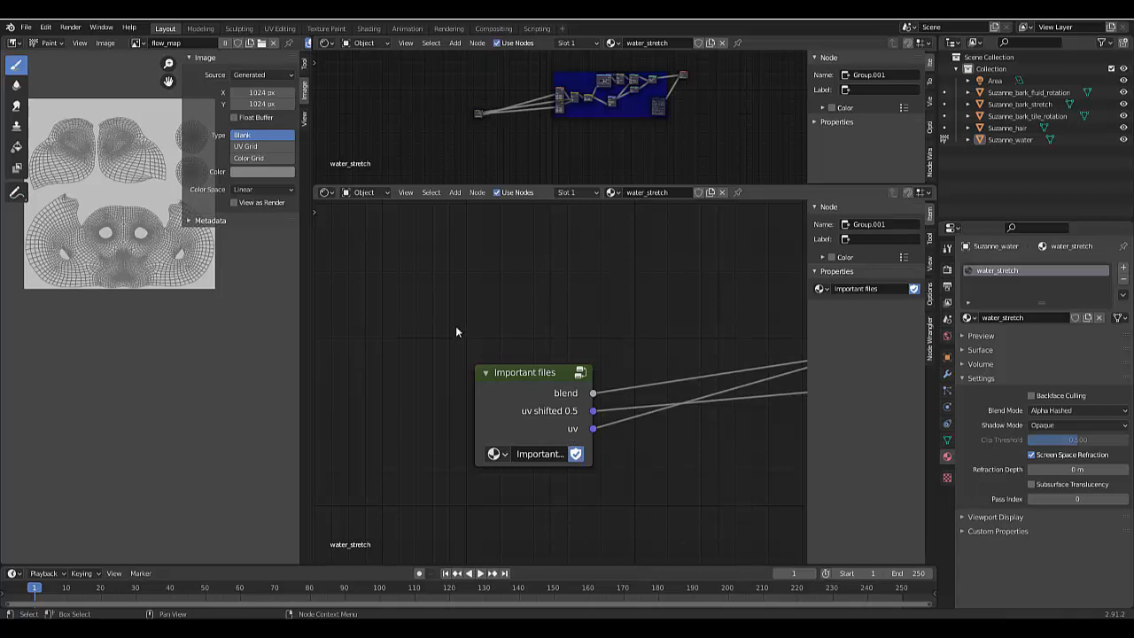
Save the file to the Desktop as flow_map_examples (1).blend
{"action": "left_click", "coordinate": [26, 28]}
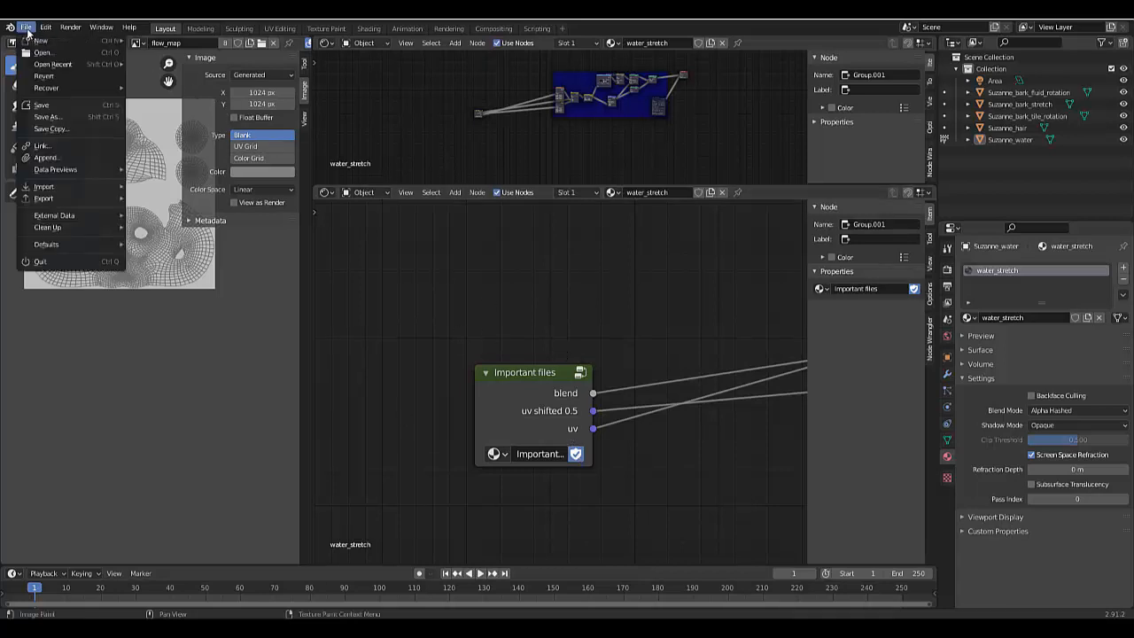
{"action": "left_click", "coordinate": [46, 117]}
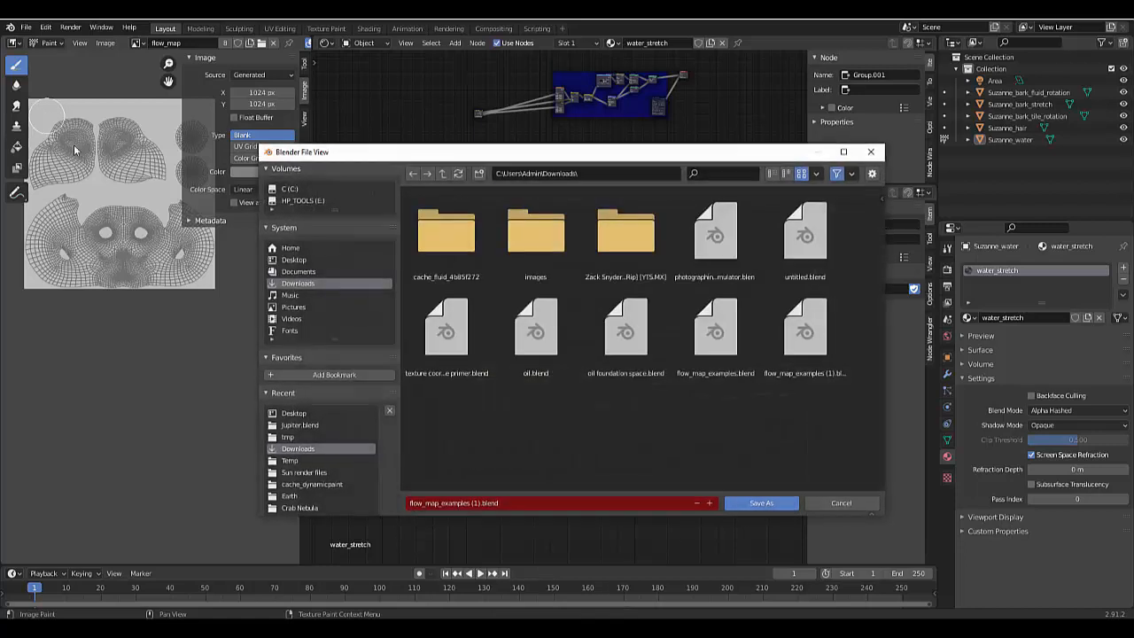
{"action": "left_click", "coordinate": [293, 260]}
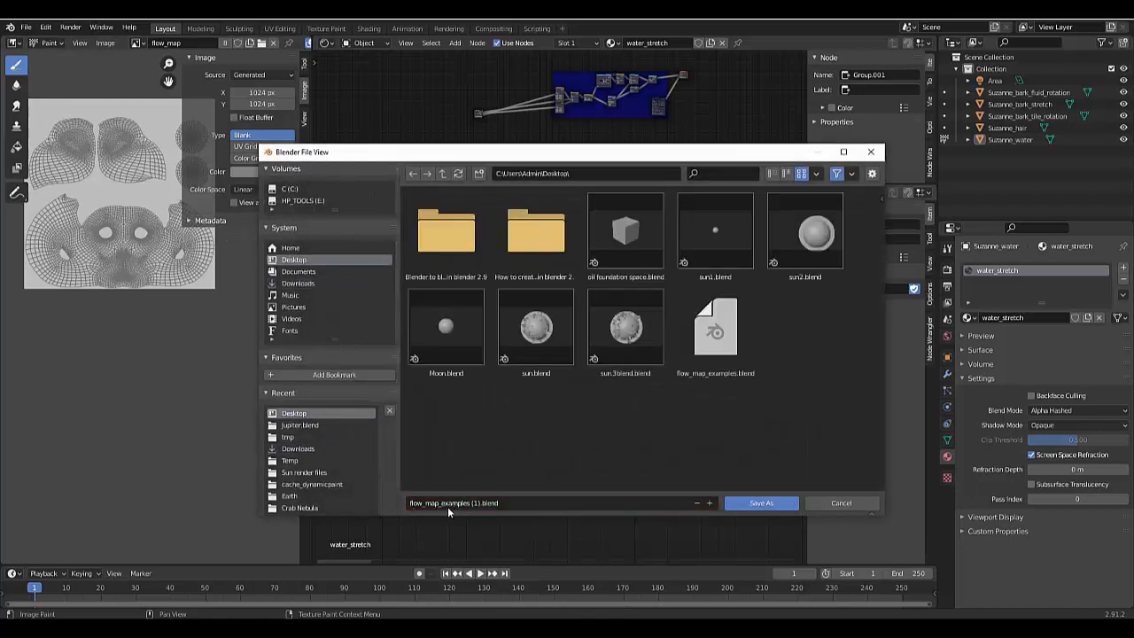
{"action": "left_click", "coordinate": [777, 503]}
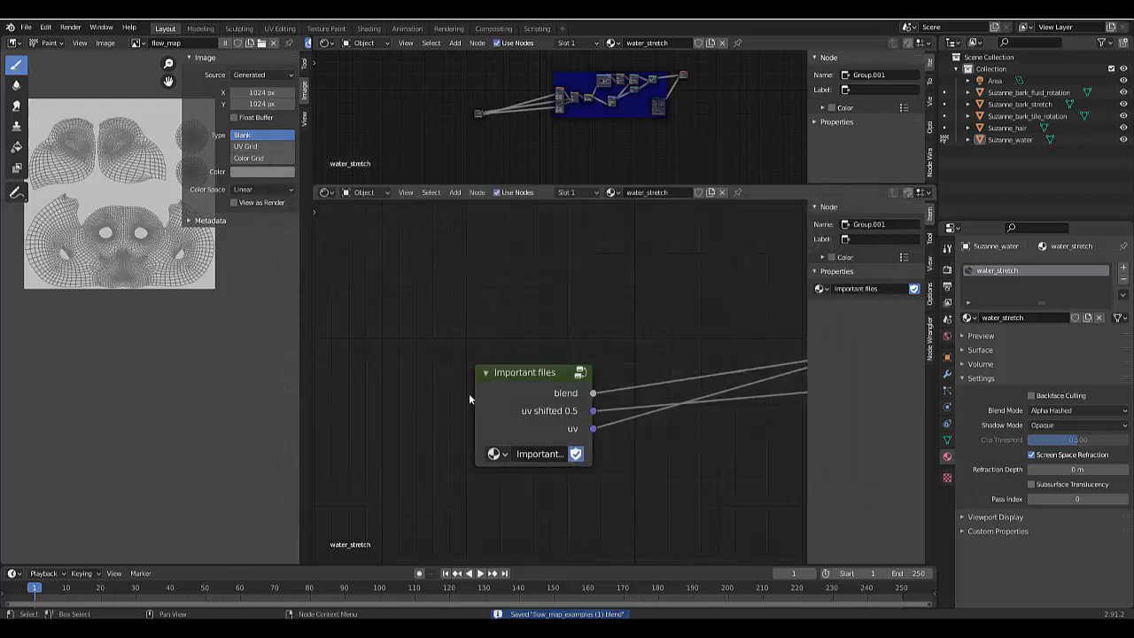
Create a new file from the General template
{"action": "left_click", "coordinate": [26, 27]}
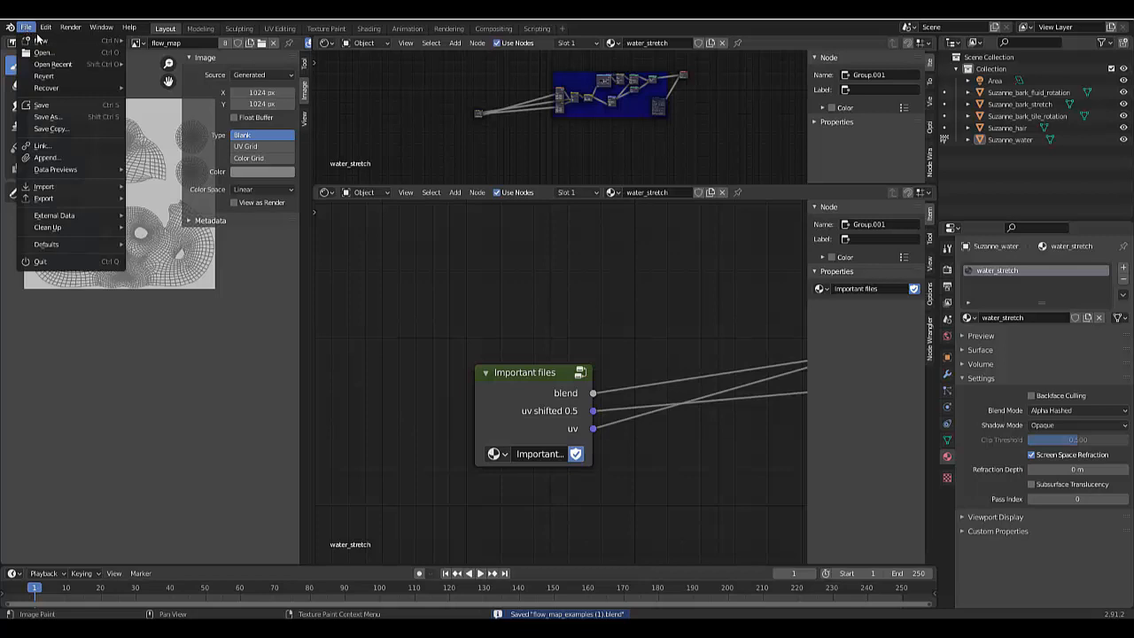
{"action": "mouse_move", "coordinate": [88, 41]}
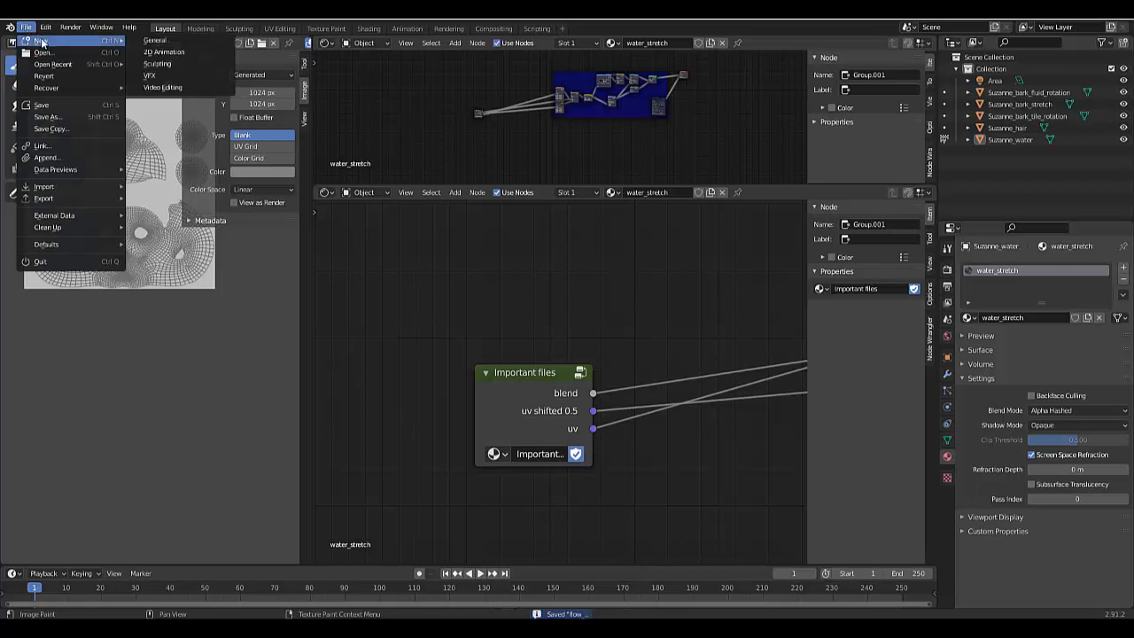
{"action": "left_click", "coordinate": [171, 40]}
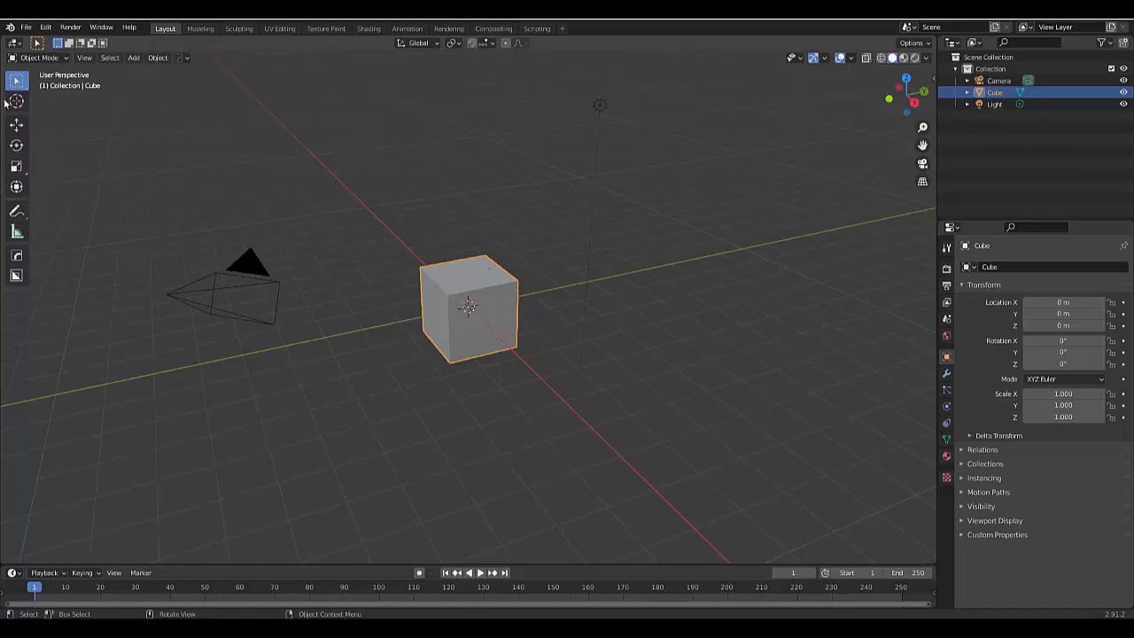
Append the "Important files" node tree from flow_map_examples (1).blend on the Desktop
{"action": "left_click", "coordinate": [27, 28]}
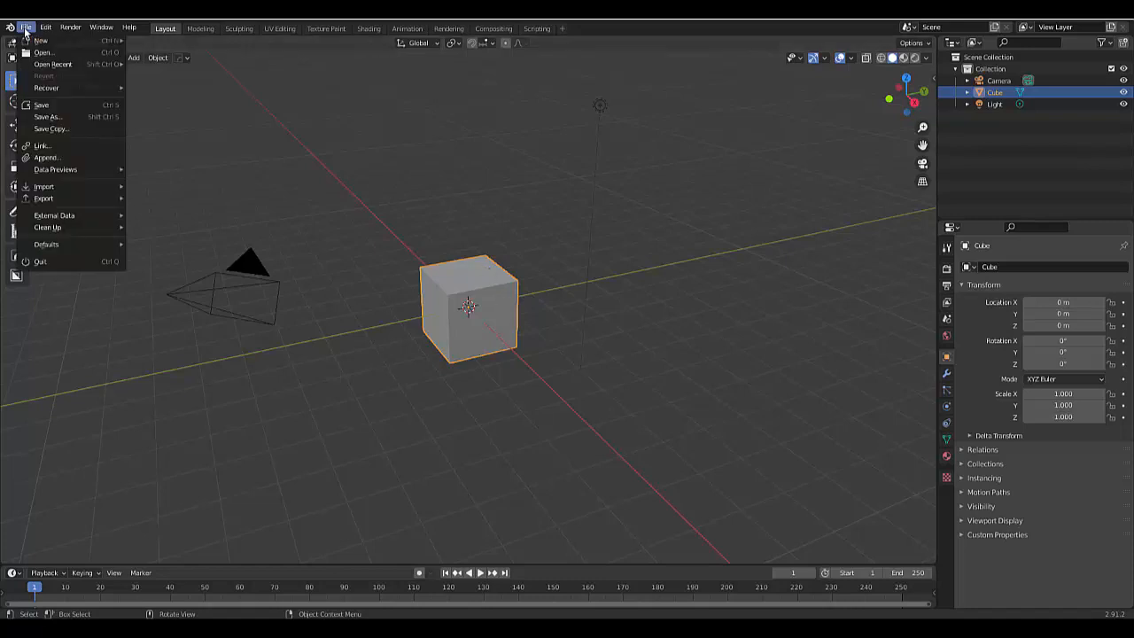
{"action": "left_click", "coordinate": [71, 165]}
{"action": "left_click", "coordinate": [304, 258]}
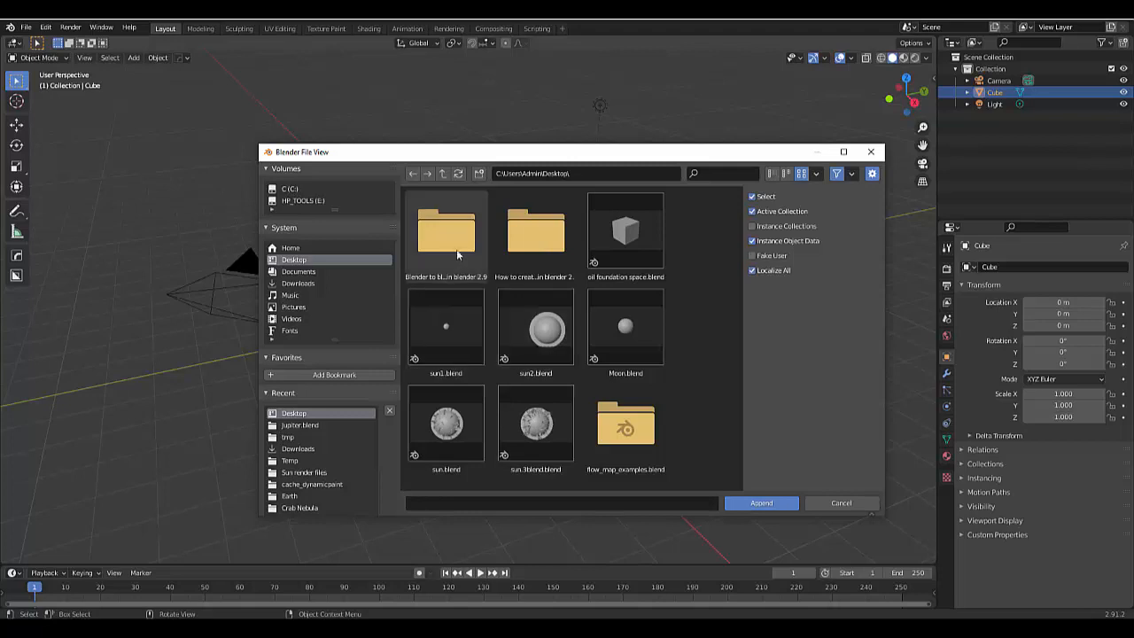
{"action": "scroll", "coordinate": [532, 319], "scroll_direction": "down", "scroll_amount": 3}
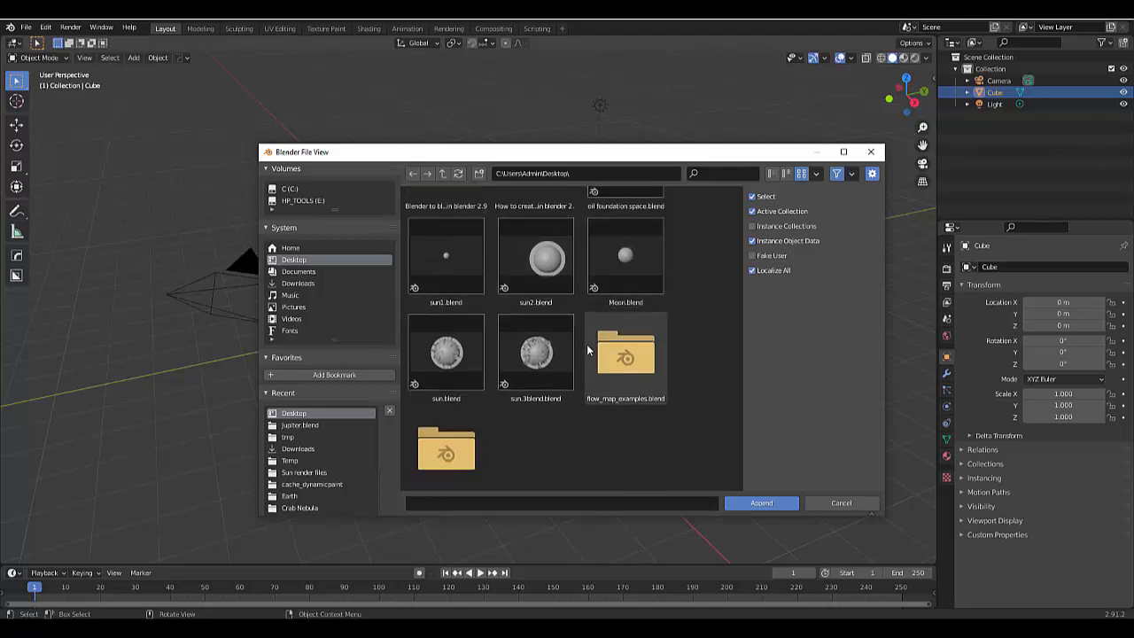
{"action": "left_click", "coordinate": [451, 480]}
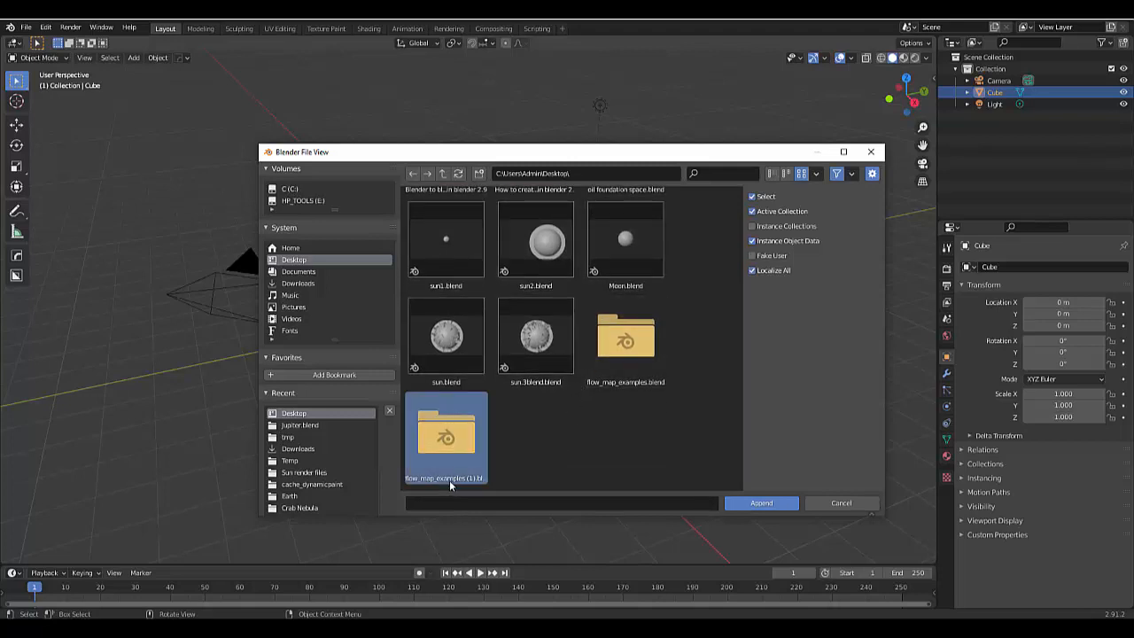
{"action": "left_click", "coordinate": [767, 502]}
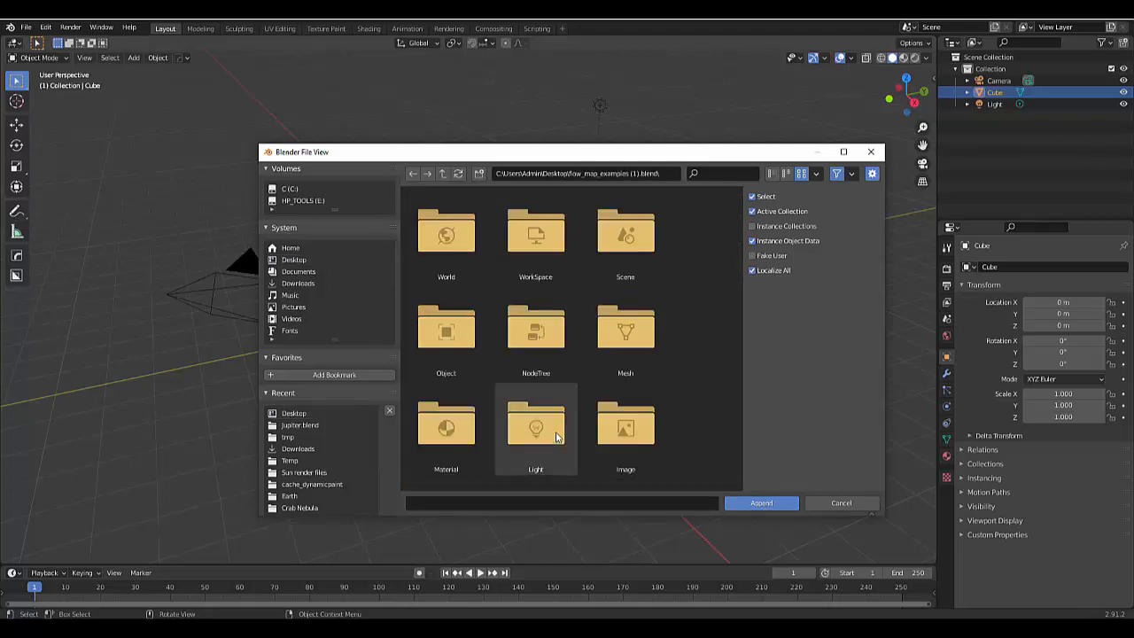
{"action": "double_click", "coordinate": [537, 328]}
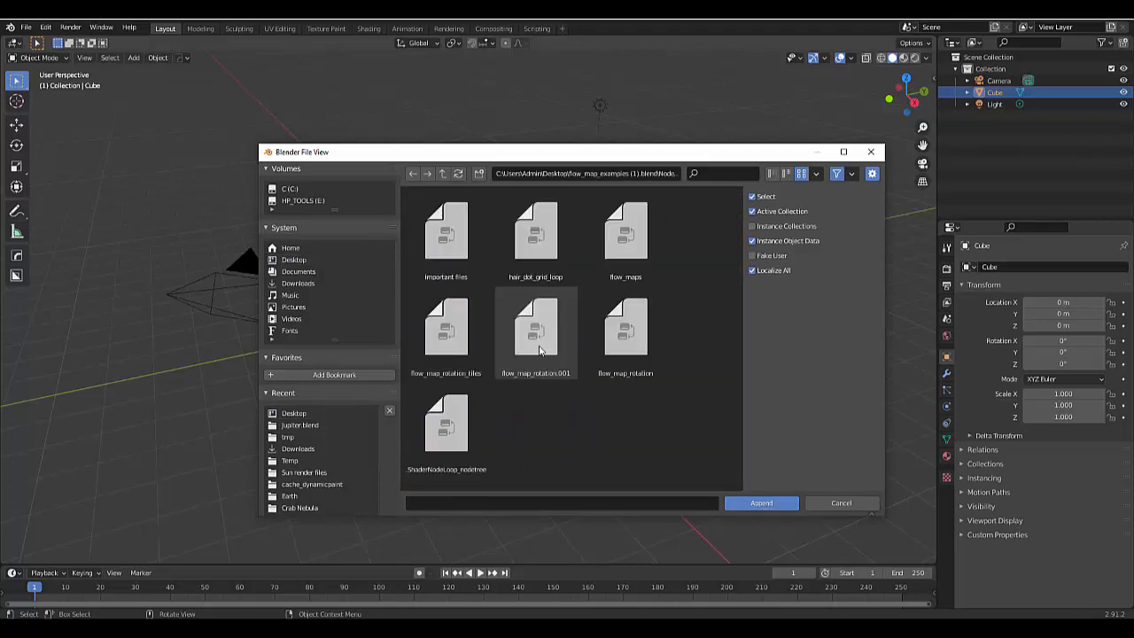
{"action": "left_click", "coordinate": [446, 233]}
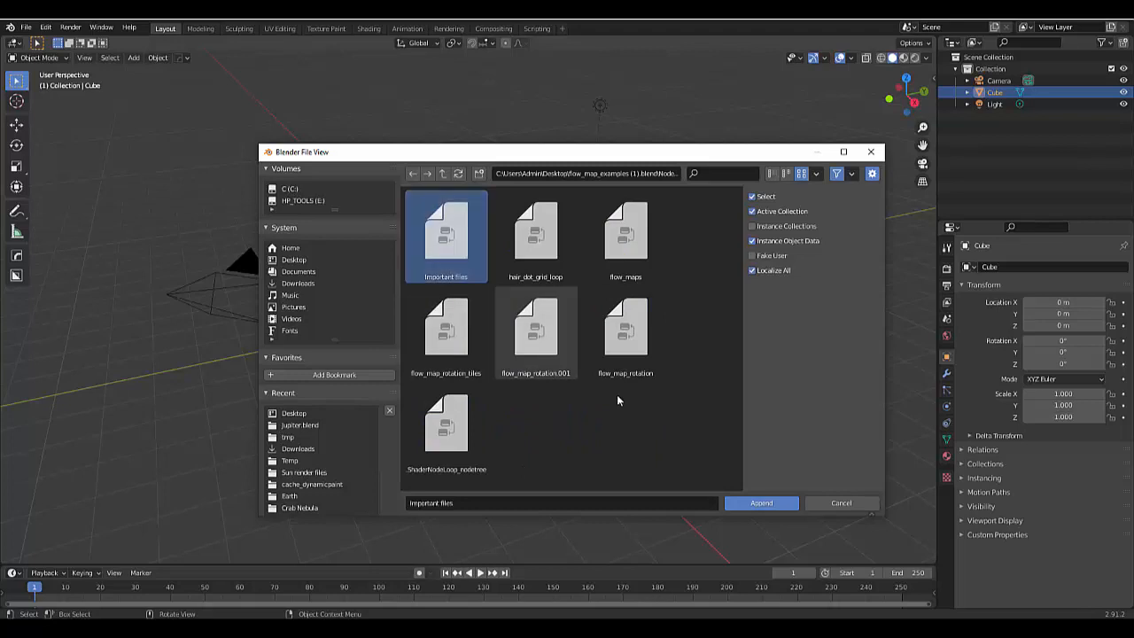
{"action": "left_click", "coordinate": [748, 502]}
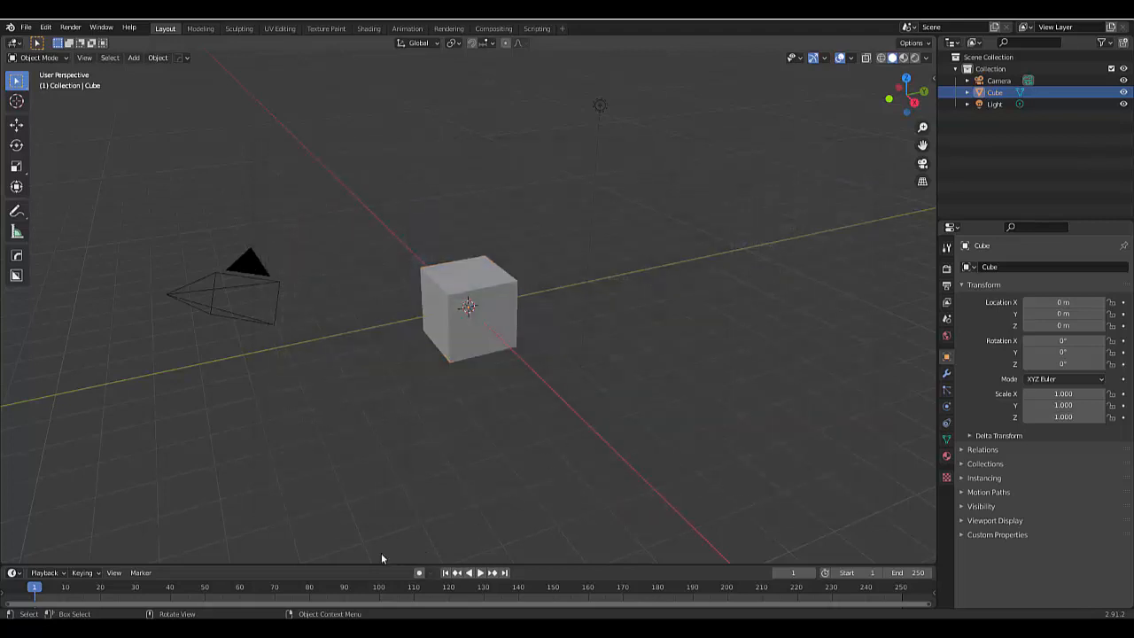
Enlarge the timeline area to about half the window height and switch it to the Shader Editor
{"action": "left_click_drag", "start_coordinate": [381, 563], "coordinate": [44, 365]}
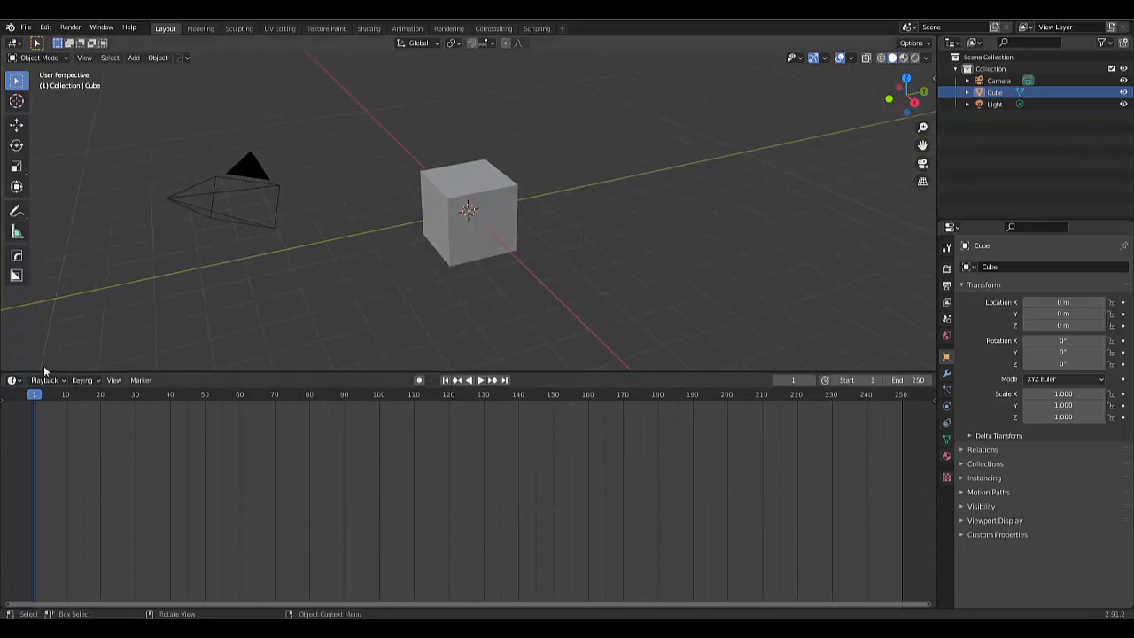
{"action": "left_click", "coordinate": [13, 380]}
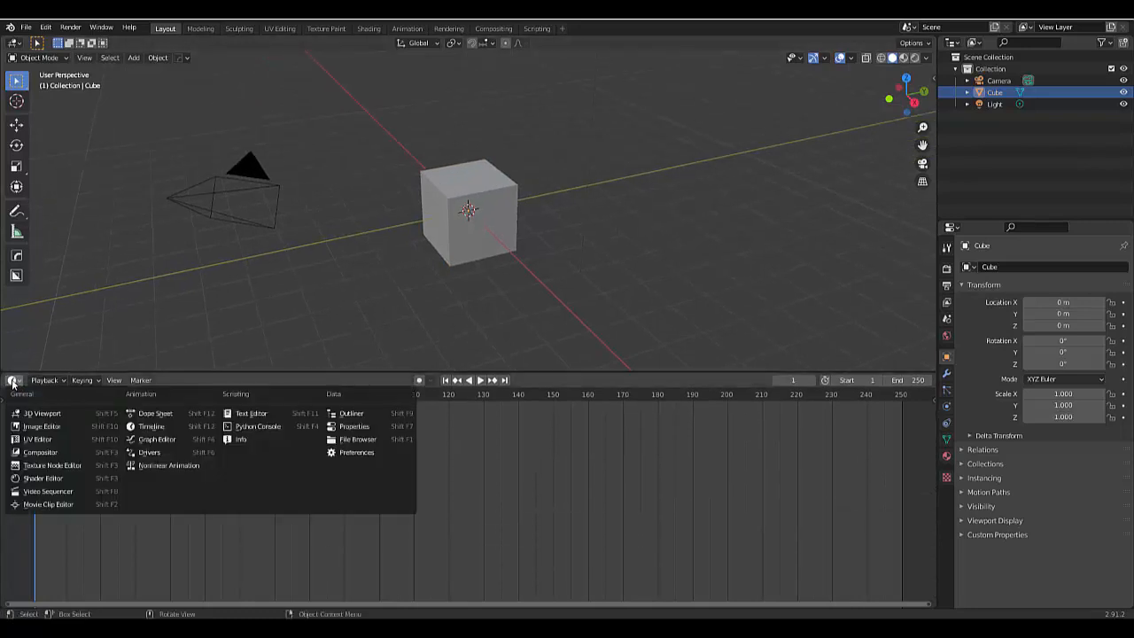
{"action": "left_click", "coordinate": [45, 480]}
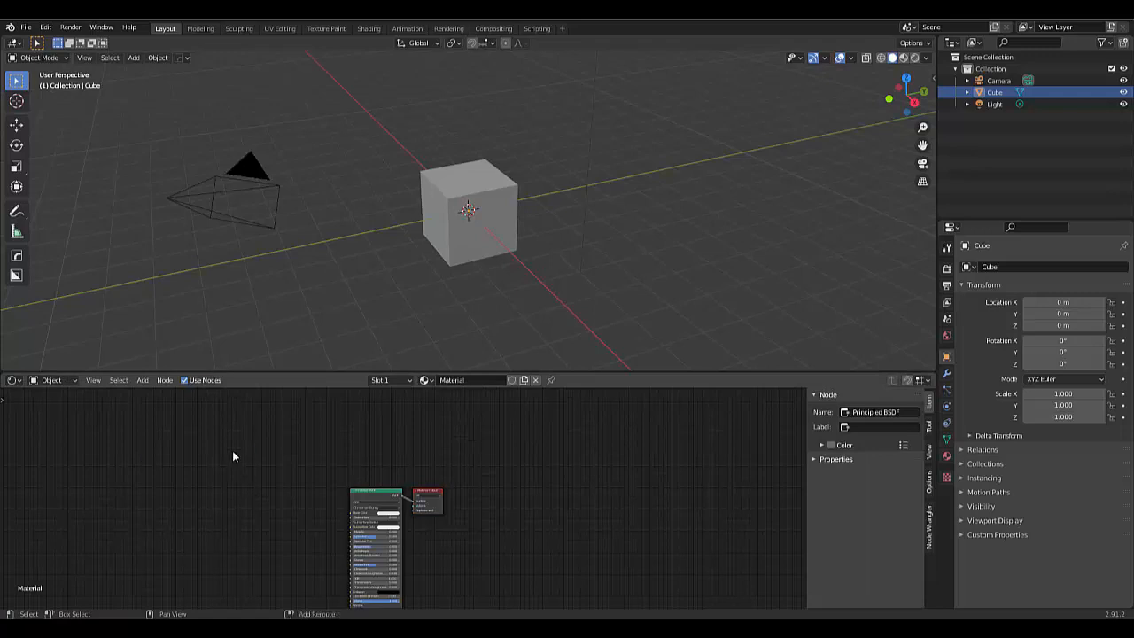
Add the "Important files" group node to the cube's material, beside the Principled BSDF node
{"action": "key", "text": "shift+a"}
{"action": "mouse_move", "coordinate": [200, 553]}
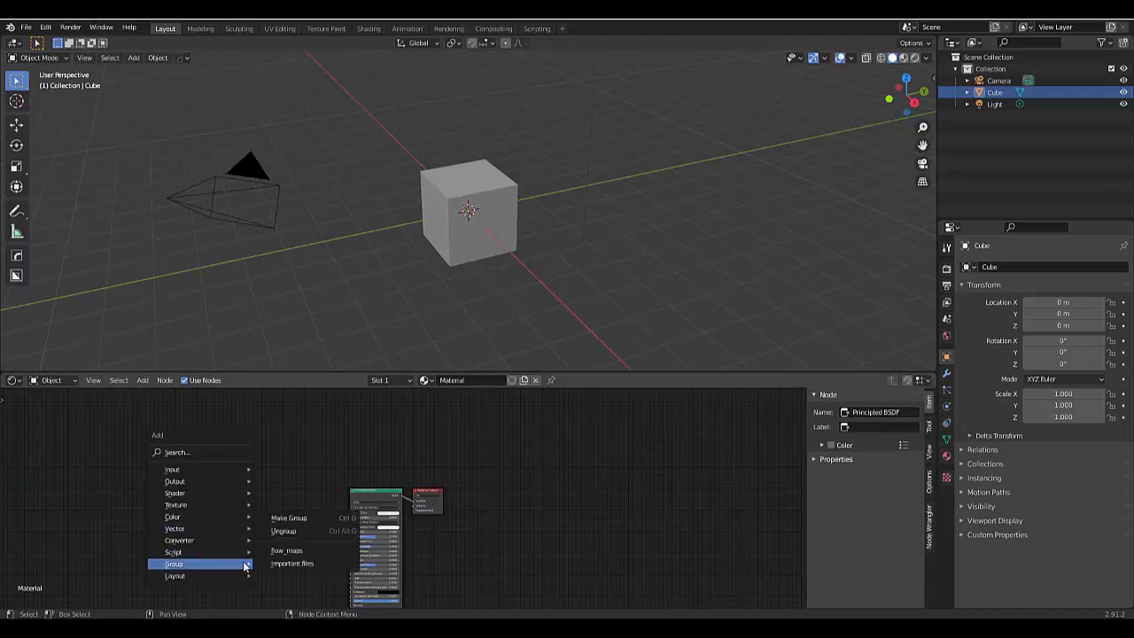
{"action": "left_click", "coordinate": [300, 564]}
{"action": "left_click", "coordinate": [200, 460]}
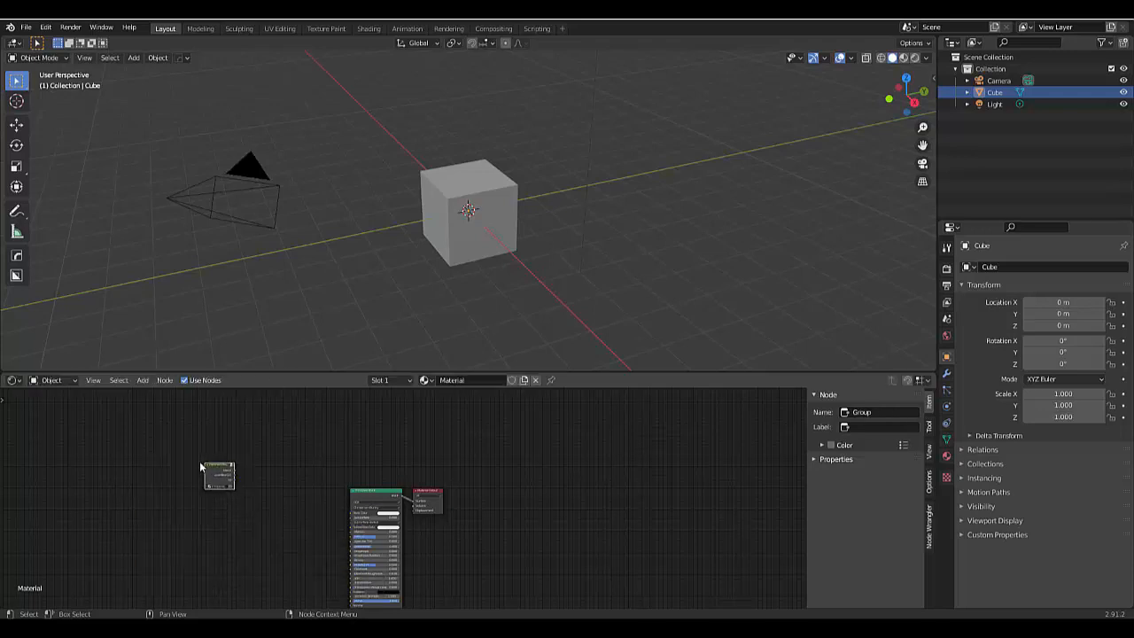
Enter the "Important files" group, examine its node chain and the flow_maps node, and exit the group
{"action": "scroll", "coordinate": [199, 459], "scroll_direction": "up", "scroll_amount": 2}
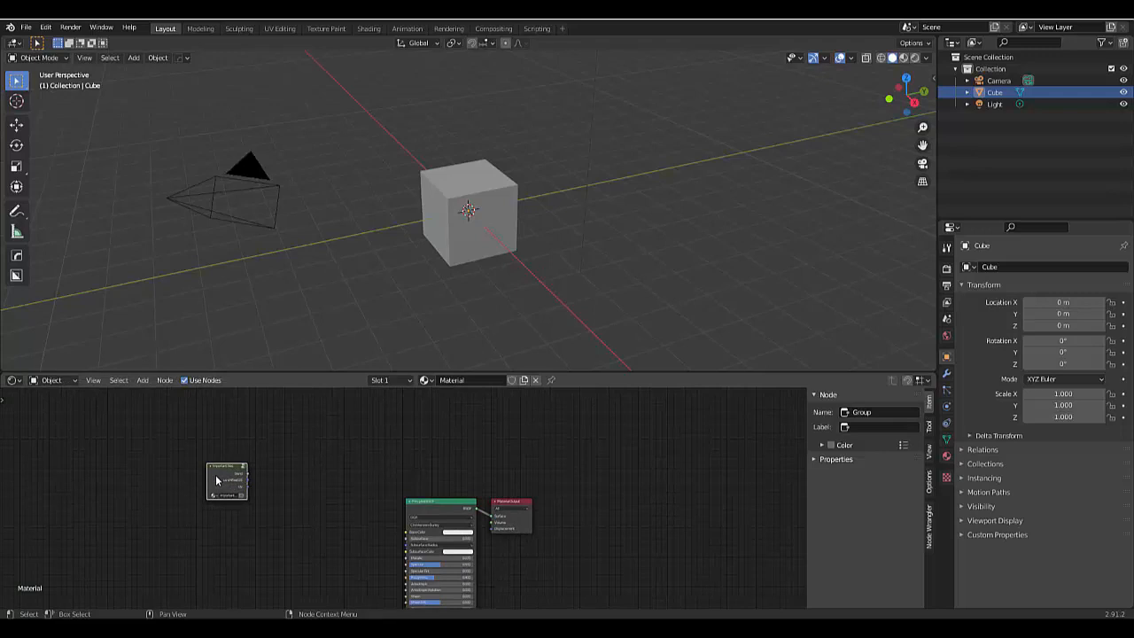
{"action": "key", "text": "Tab"}
{"action": "scroll", "coordinate": [364, 497], "scroll_direction": "down", "scroll_amount": 4}
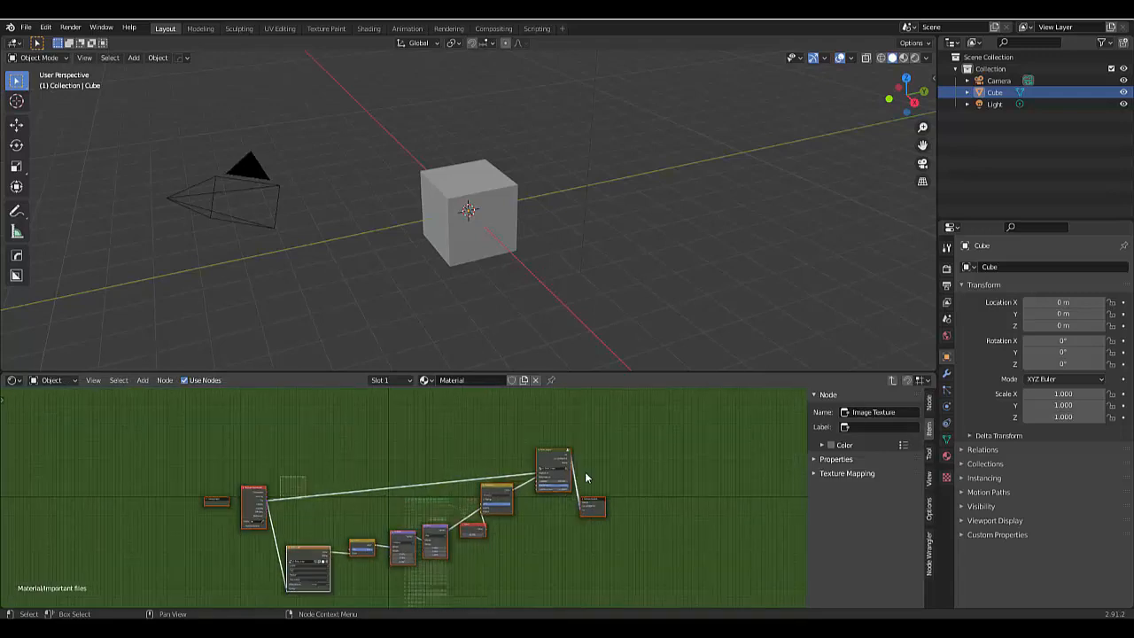
{"action": "scroll", "coordinate": [590, 470], "scroll_direction": "up", "scroll_amount": 9}
{"action": "scroll", "coordinate": [483, 418], "scroll_direction": "up", "scroll_amount": 2}
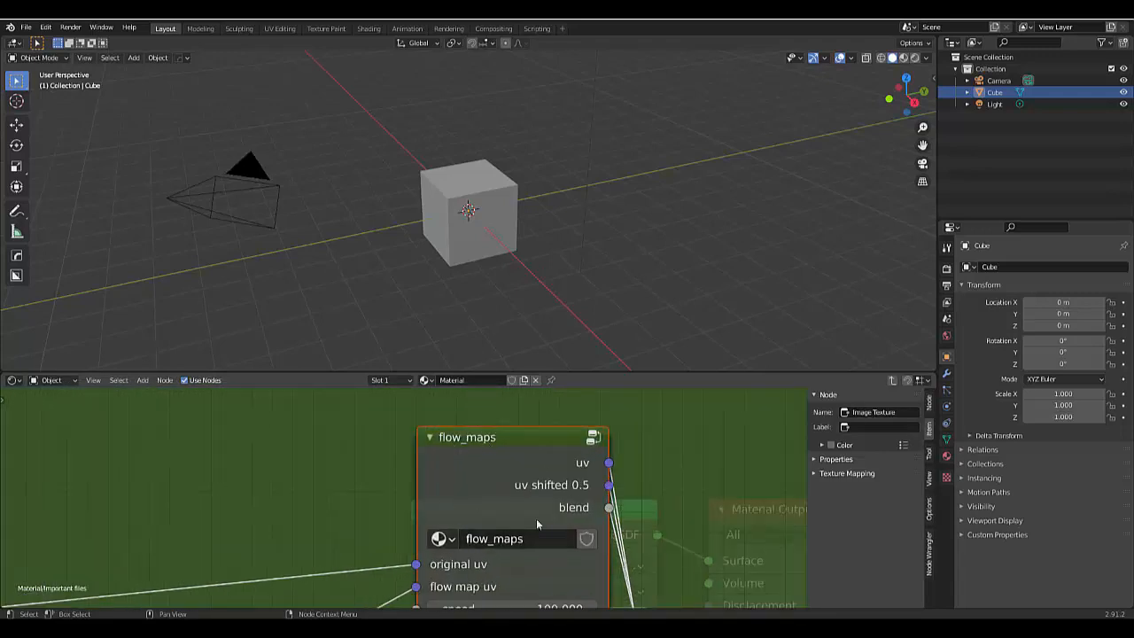
{"action": "scroll", "coordinate": [481, 454], "scroll_direction": "down", "scroll_amount": 7}
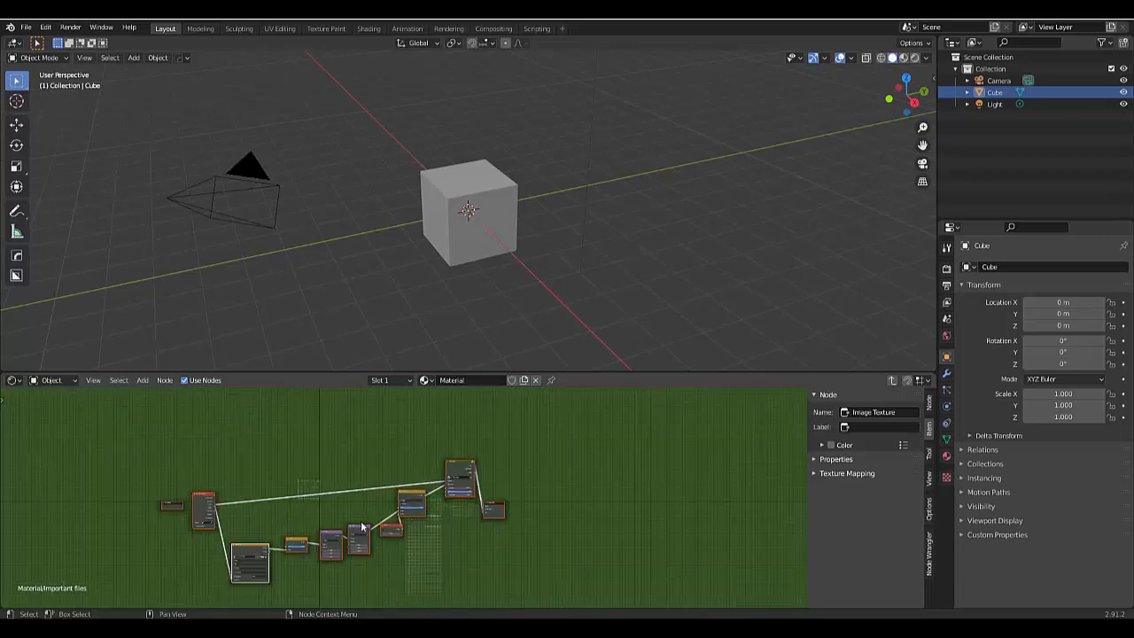
{"action": "key", "text": "Tab"}
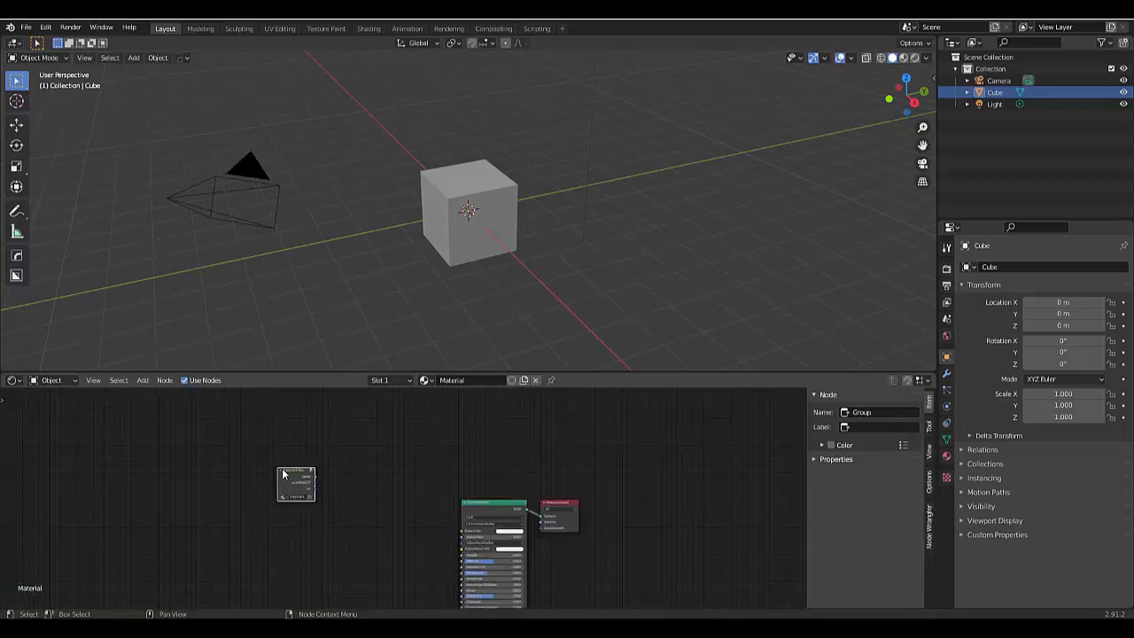
Reposition the "Important files" group node slightly lower in the free space beside the Principled BSDF node
{"action": "mouse_move", "coordinate": [282, 474]}
{"action": "left_mouse_down"}
{"action": "mouse_move", "coordinate": [270, 524]}
{"action": "mouse_move", "coordinate": [289, 485]}
{"action": "left_mouse_up"}
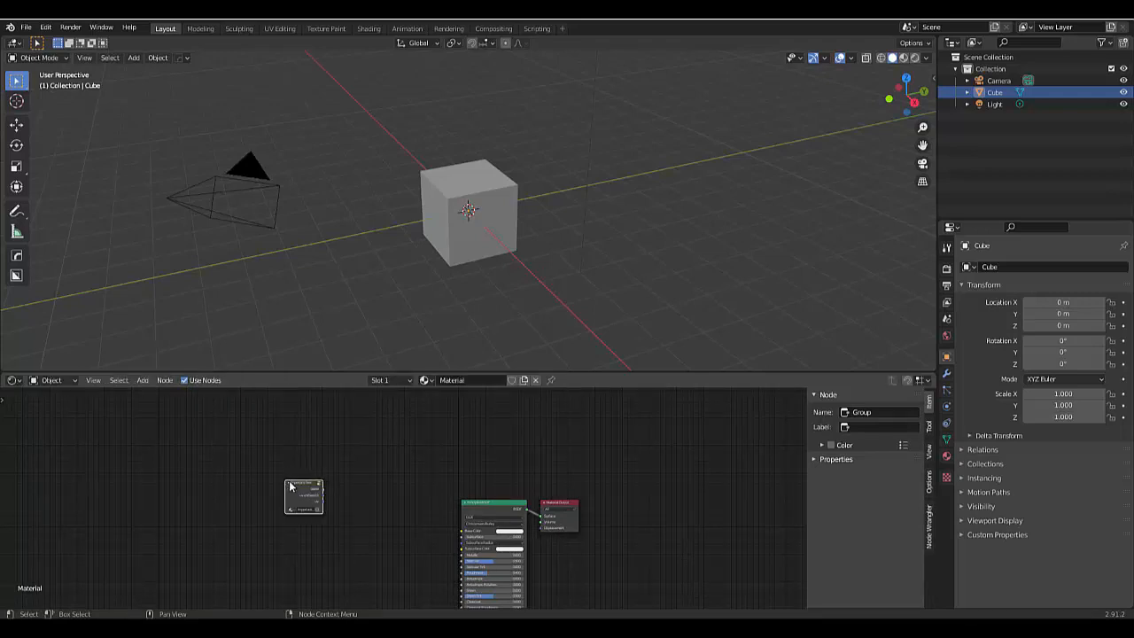
{"action": "scroll", "coordinate": [312, 520], "scroll_direction": "up", "scroll_amount": 4}
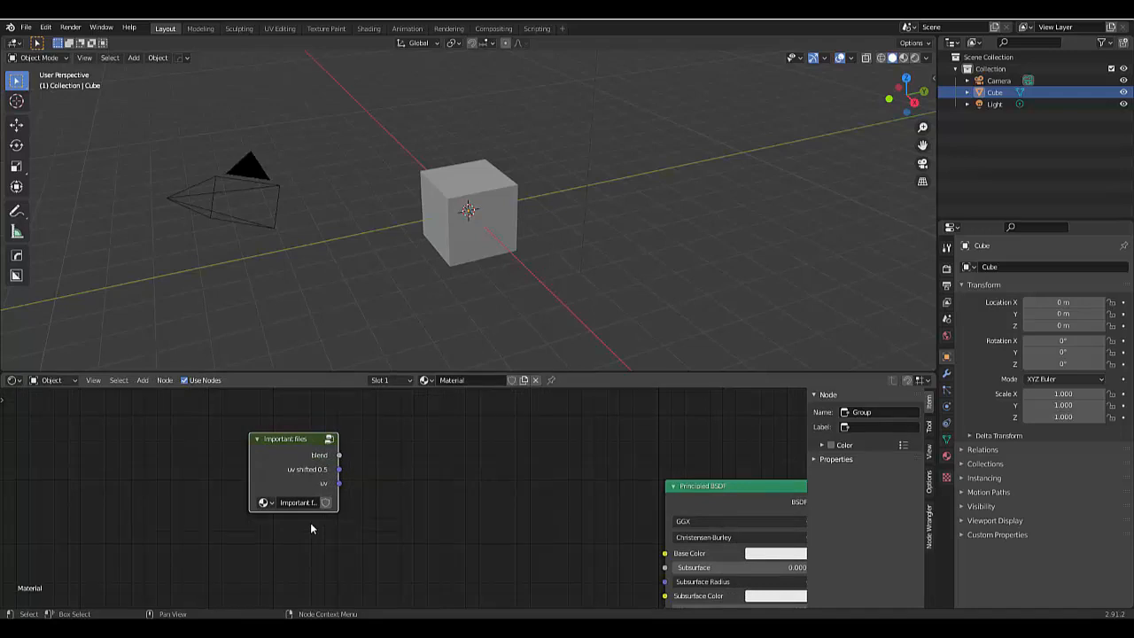
{"action": "left_click_drag", "start_coordinate": [279, 463], "coordinate": [259, 500]}
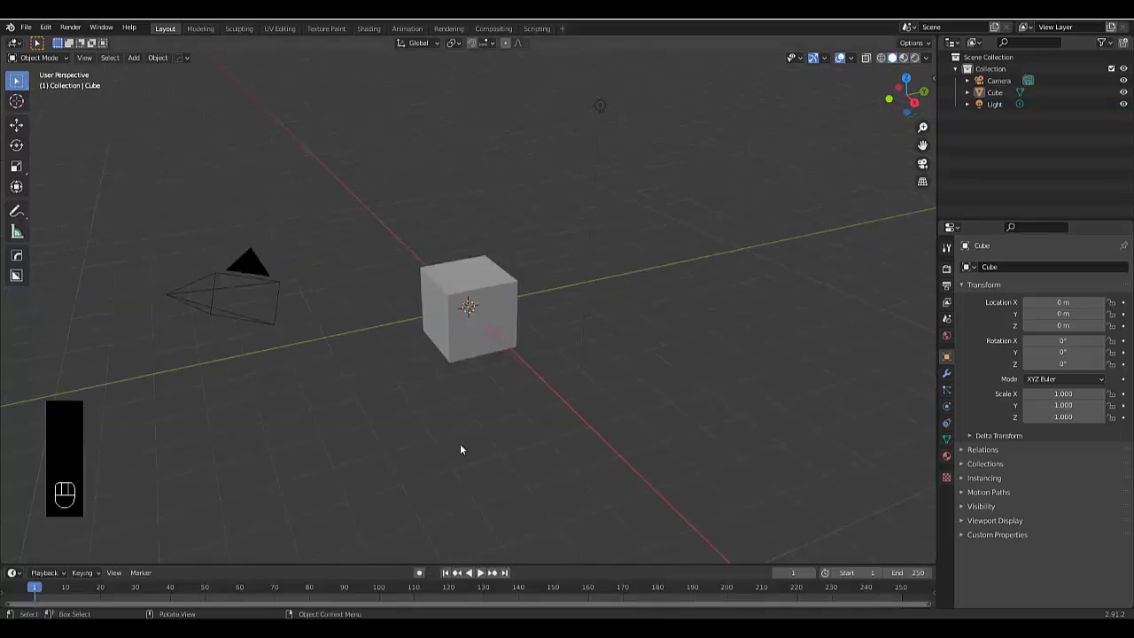
Delete the default cube from the scene
{"action": "middle_click_drag", "start_coordinate": [459, 442], "coordinate": [444, 353]}
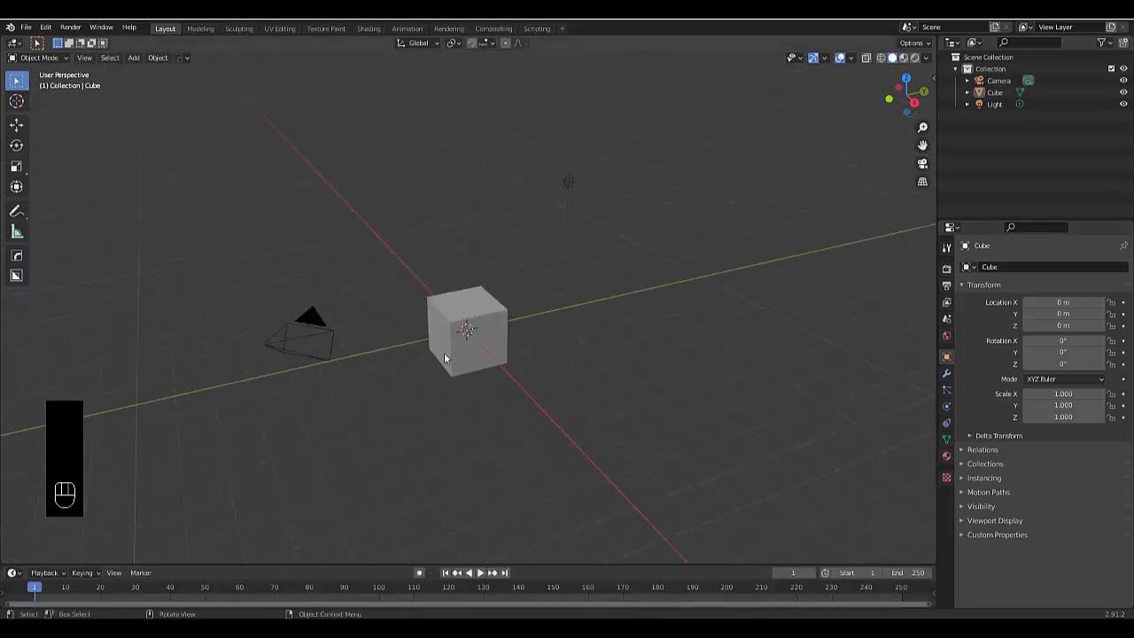
{"action": "left_click", "coordinate": [446, 343]}
{"action": "key", "text": "x"}
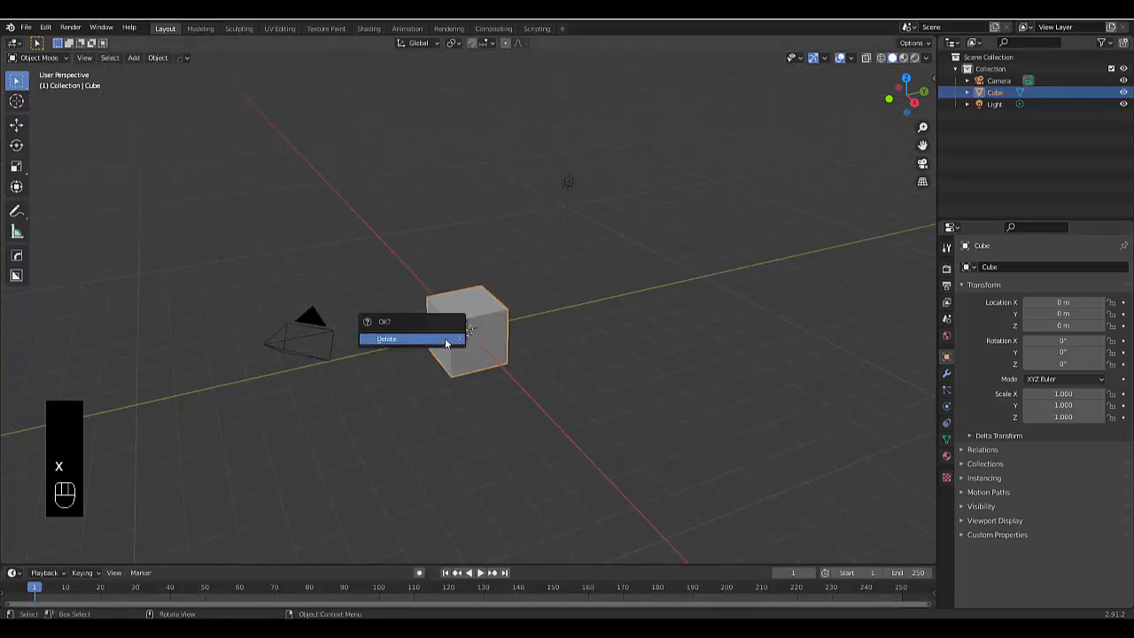
{"action": "left_click", "coordinate": [445, 341]}
Switch the viewport to top view and add a mesh plane at the origin
{"action": "key", "text": "KP_7"}
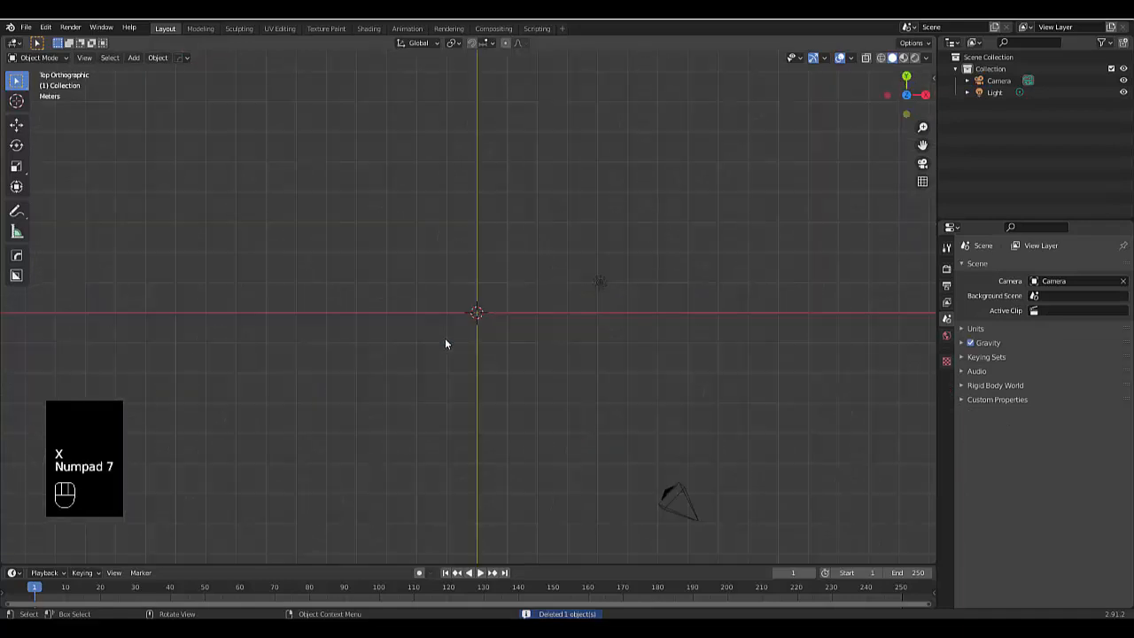
{"action": "key", "text": "shift+a"}
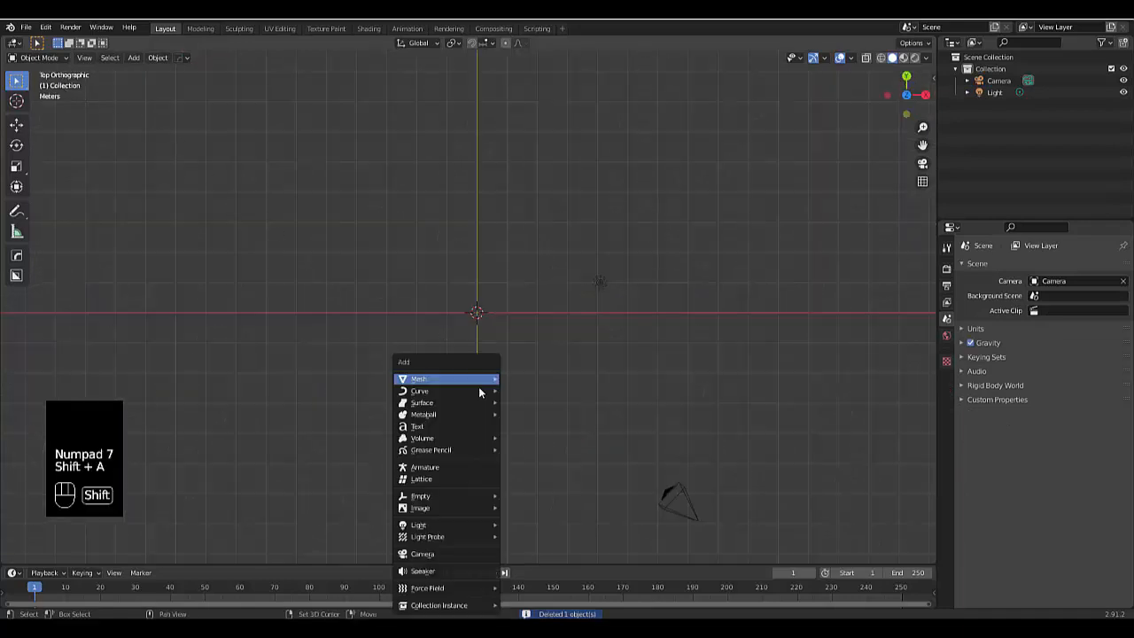
{"action": "mouse_move", "coordinate": [453, 379]}
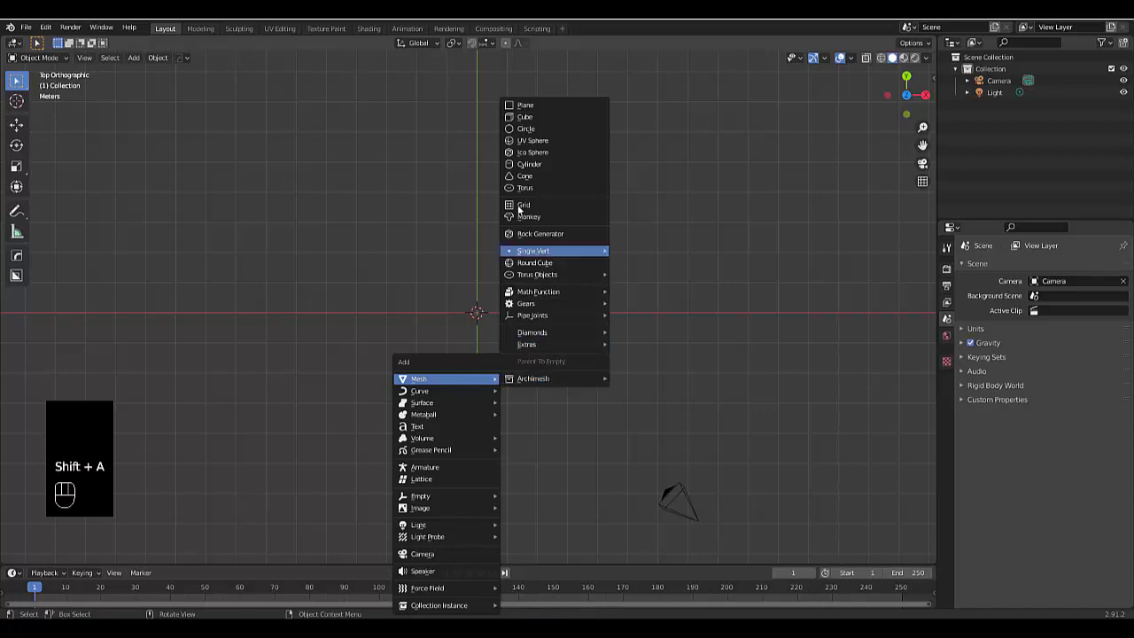
{"action": "left_click", "coordinate": [532, 106]}
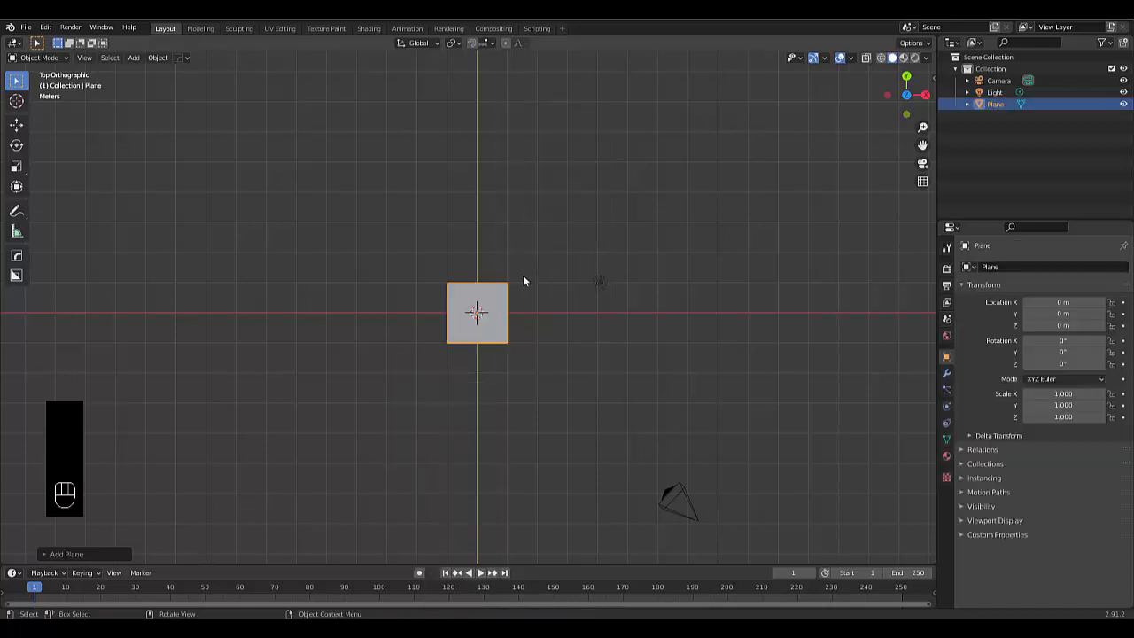
Set the plane's X dimension to 4 m and deselect it
{"action": "key", "text": "n"}
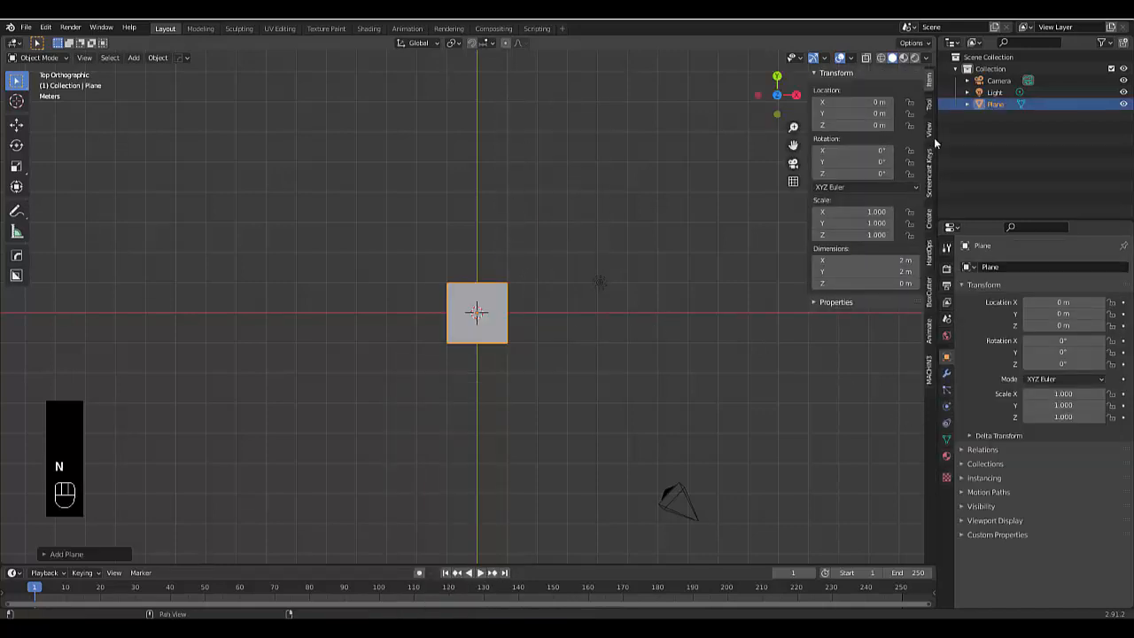
{"action": "left_click", "coordinate": [844, 262]}
{"action": "key", "text": "Return"}
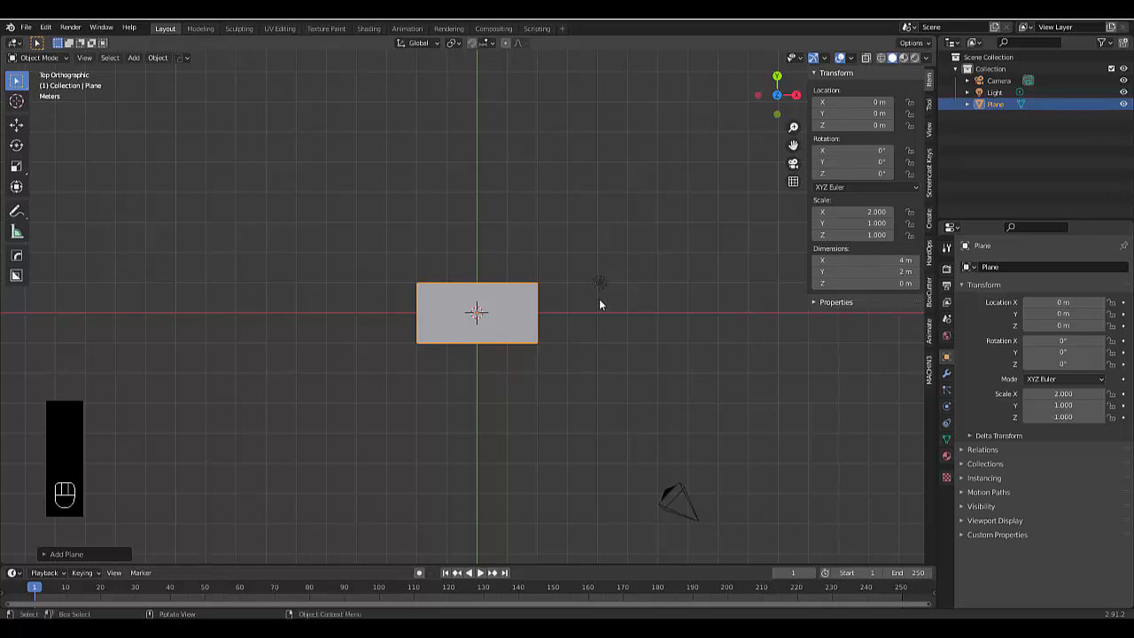
{"action": "left_click", "coordinate": [489, 390]}
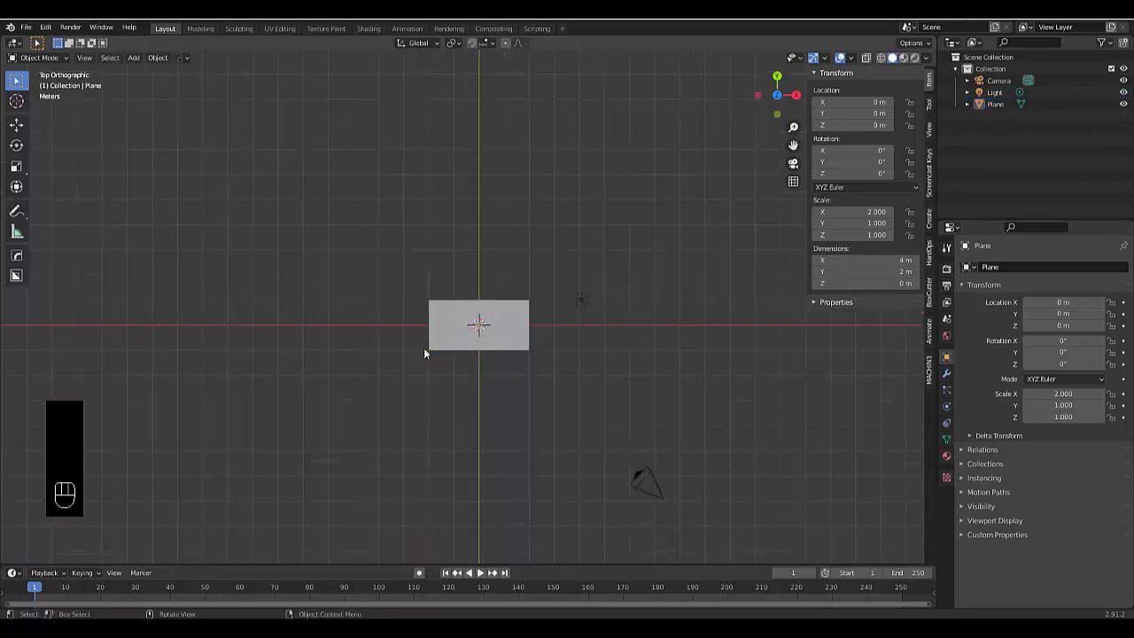
Create a new material for the plane and assign an Image Texture to its Base Color
{"action": "scroll", "coordinate": [528, 327], "scroll_direction": "up", "scroll_amount": 2}
{"action": "left_click", "coordinate": [524, 345]}
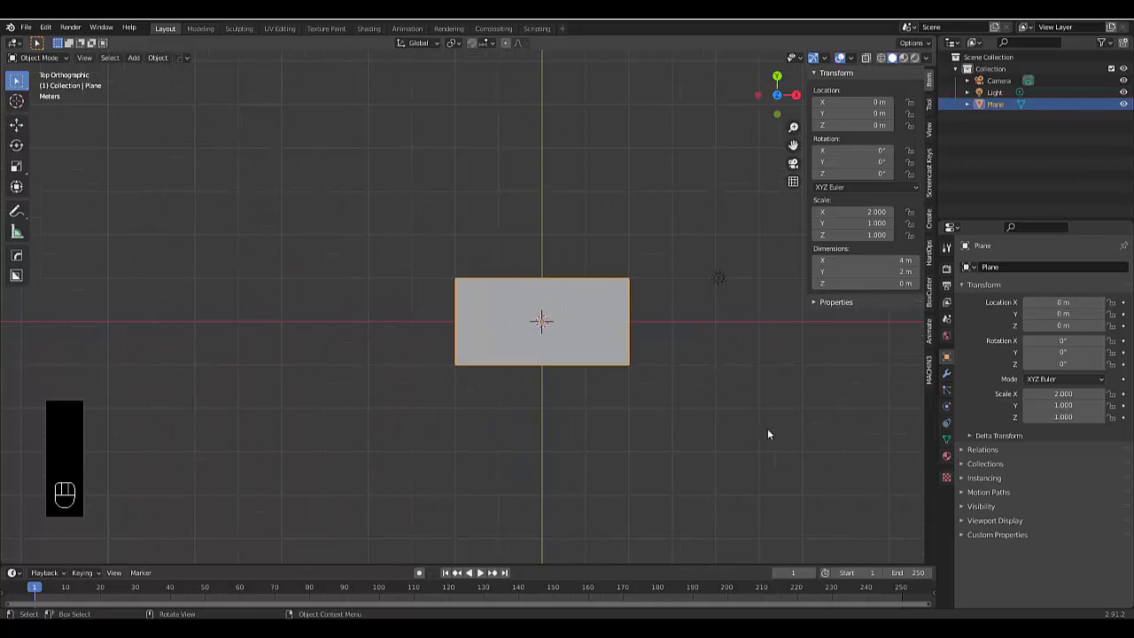
{"action": "left_click", "coordinate": [946, 457]}
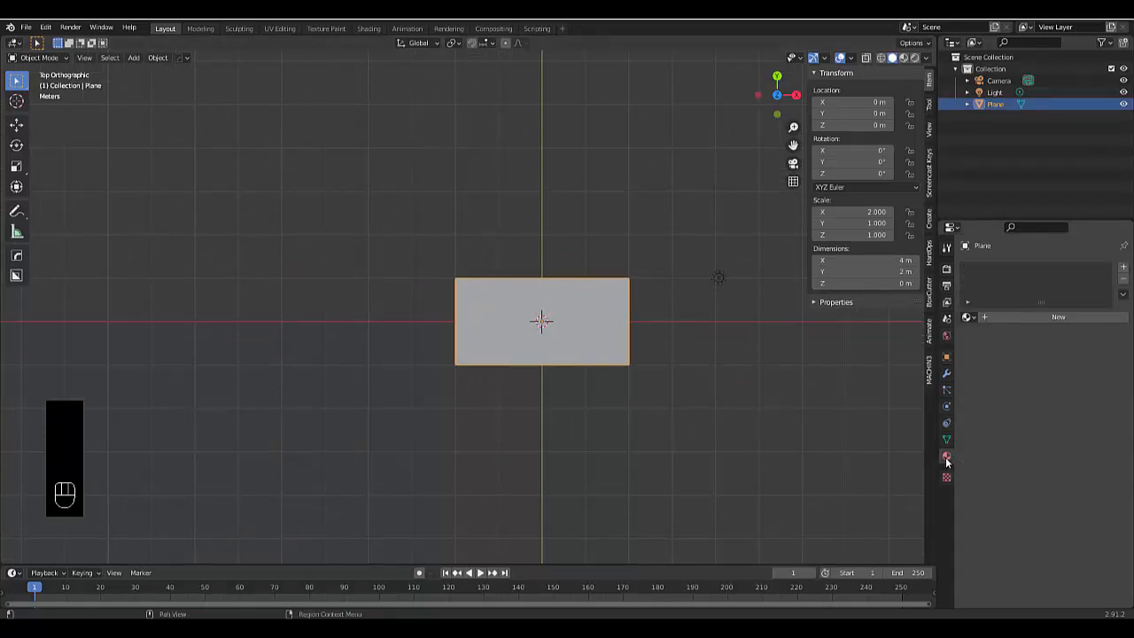
{"action": "left_click", "coordinate": [1042, 318]}
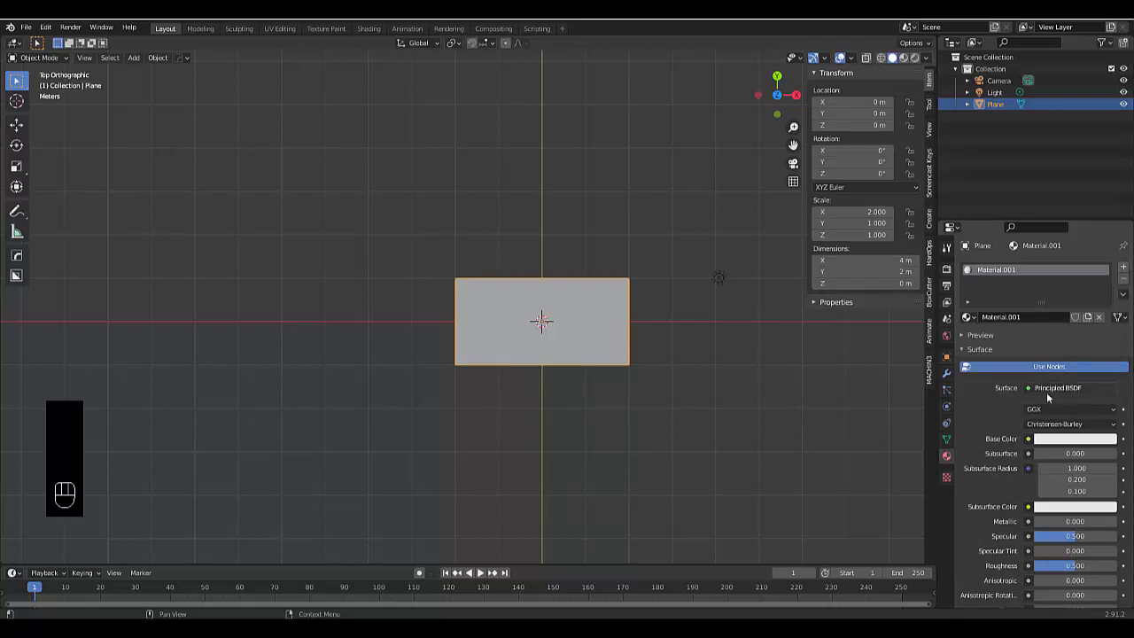
{"action": "left_click", "coordinate": [1028, 439]}
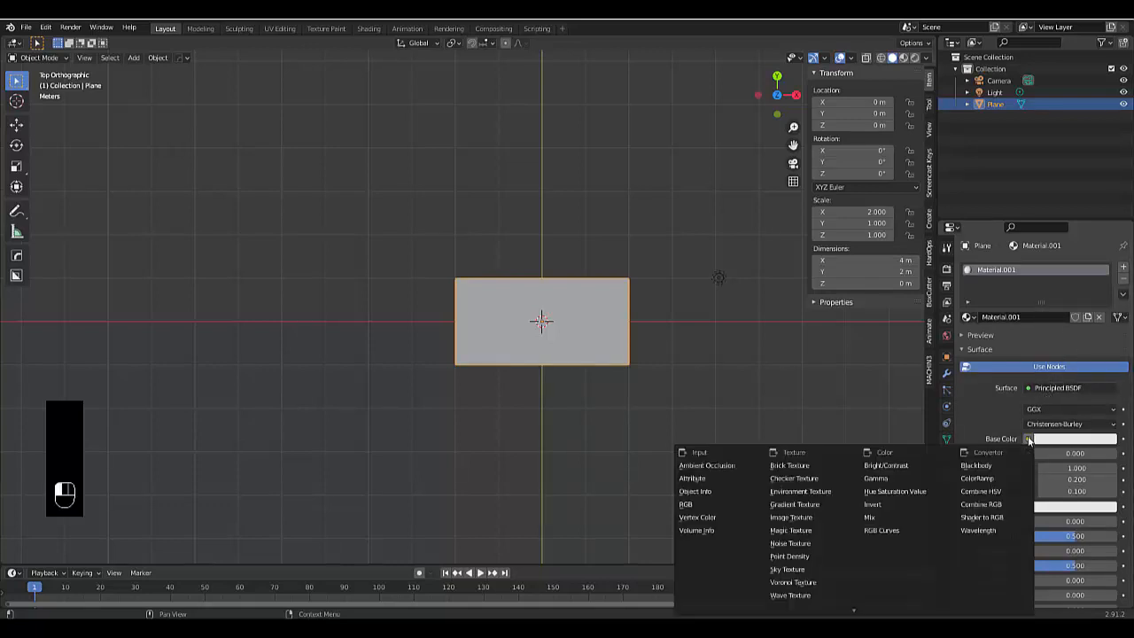
{"action": "left_click", "coordinate": [795, 517]}
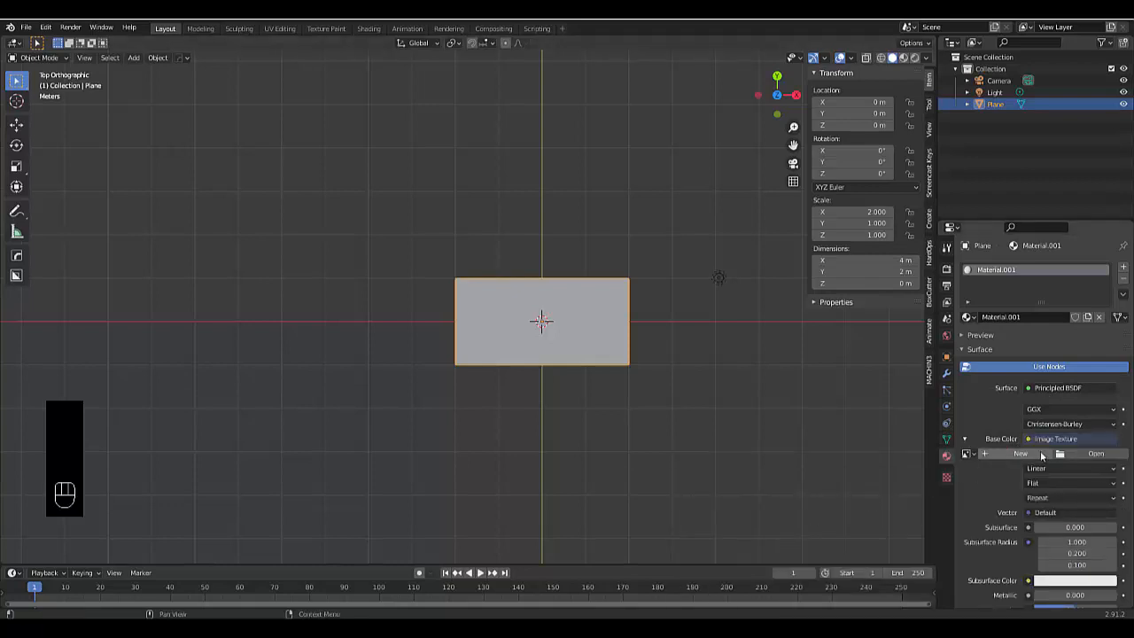
Load 8k_jupiter.jpg from the Desktop as the image for the plane's Base Color texture
{"action": "left_click", "coordinate": [1091, 454]}
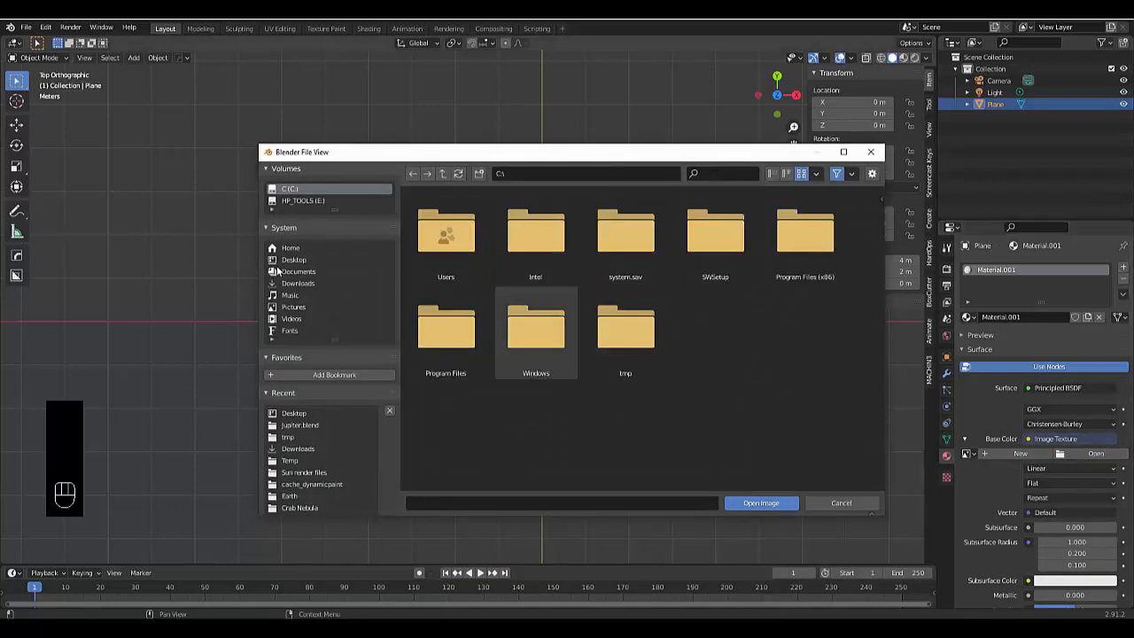
{"action": "left_click", "coordinate": [278, 271]}
{"action": "left_click", "coordinate": [293, 260]}
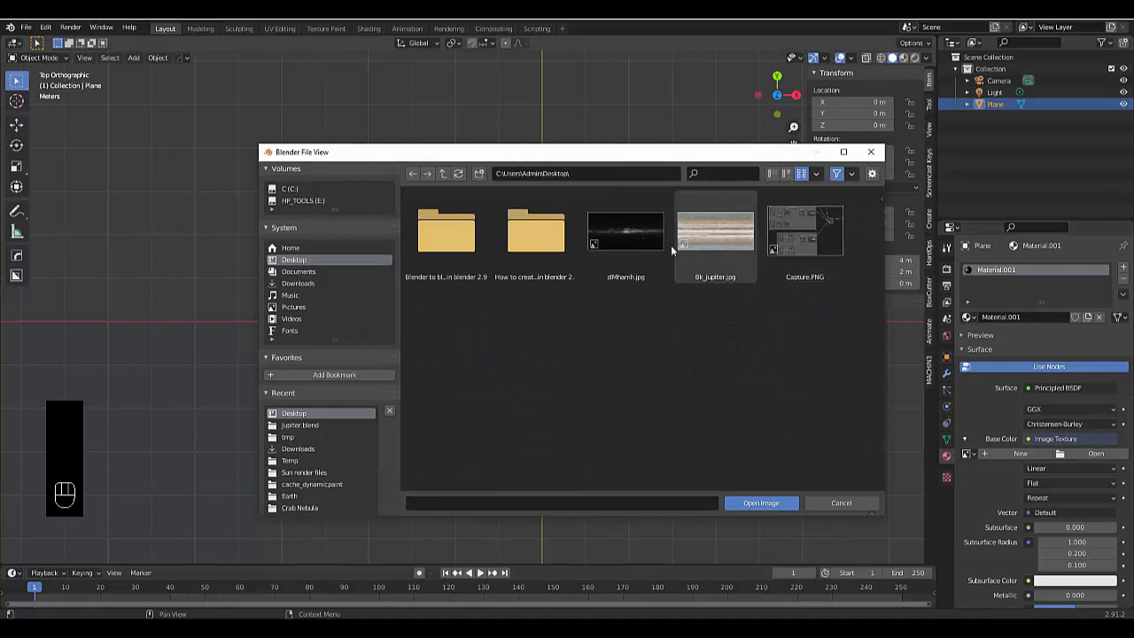
{"action": "left_click", "coordinate": [708, 244]}
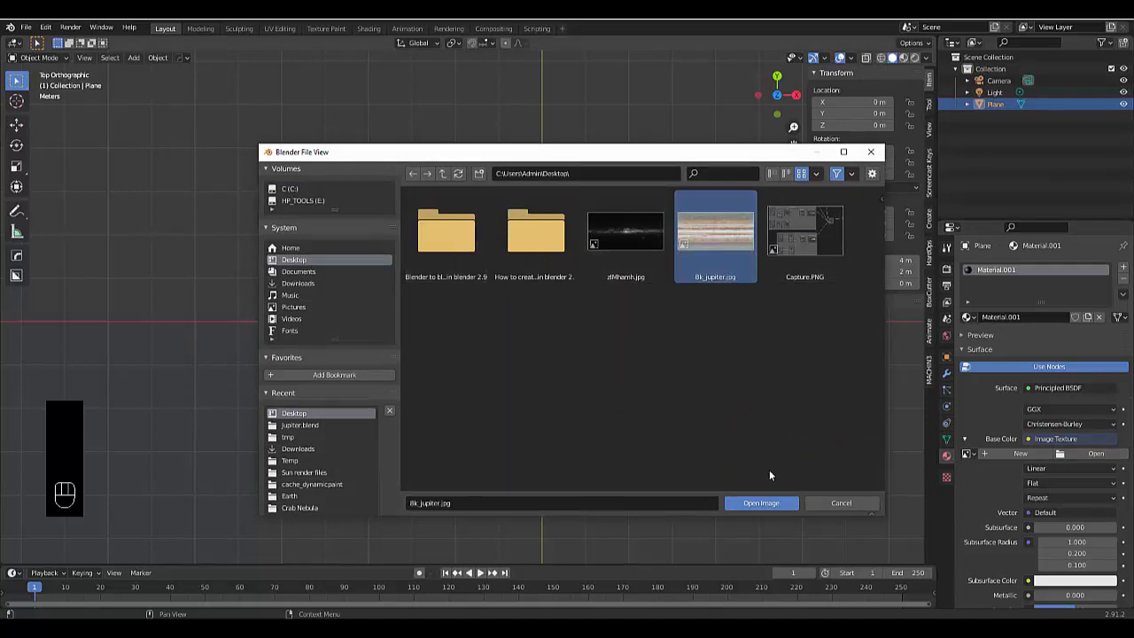
{"action": "left_click", "coordinate": [761, 503]}
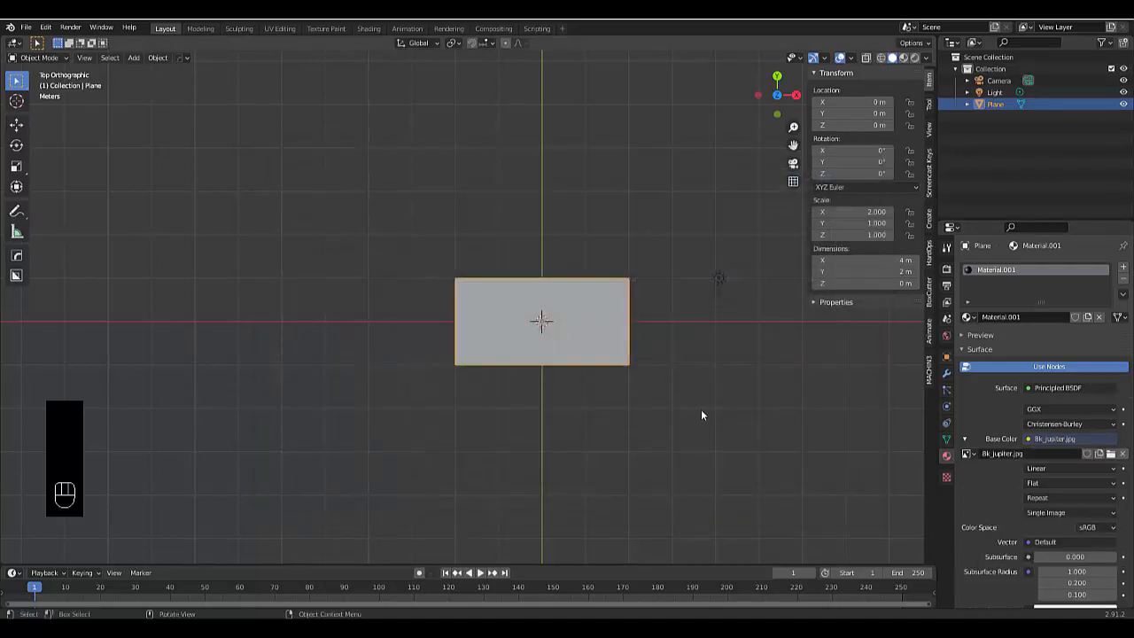
Add a Subdivision Surface modifier to the plane, set to Simple with viewport and render levels of 6
{"action": "scroll", "coordinate": [587, 374], "scroll_direction": "down", "scroll_amount": 2}
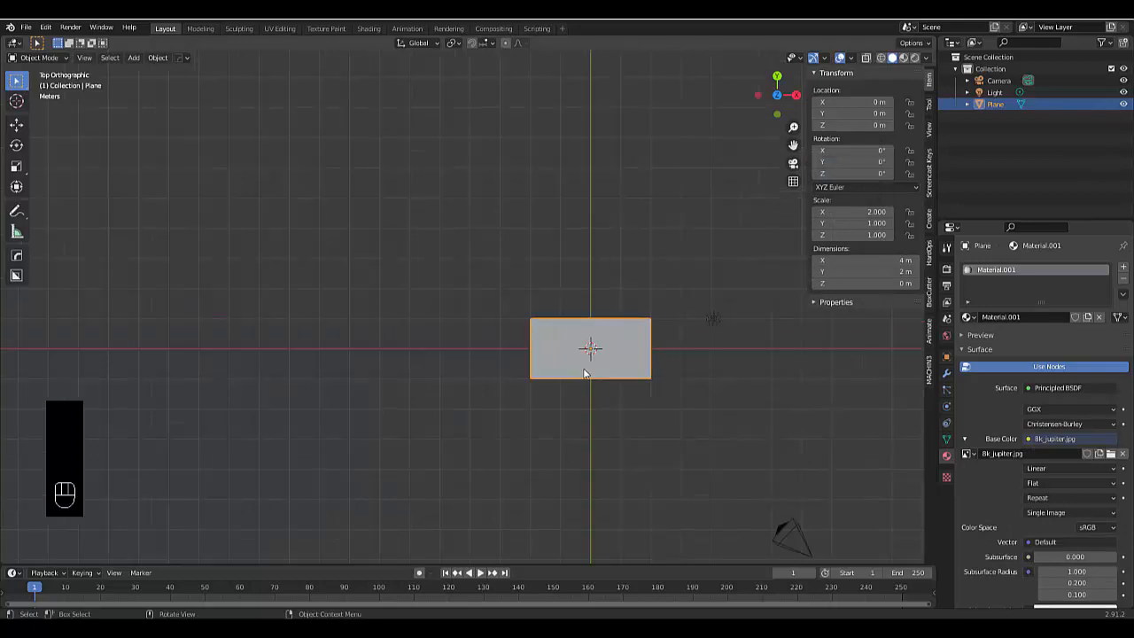
{"action": "scroll", "coordinate": [585, 373], "scroll_direction": "up", "scroll_amount": 4}
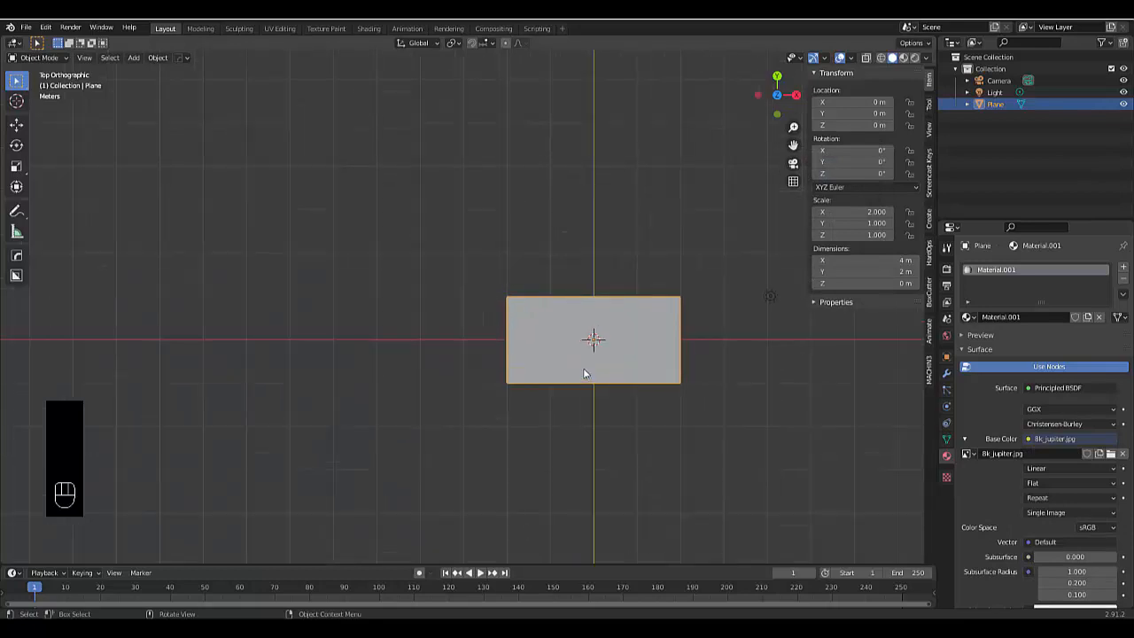
{"action": "left_click", "coordinate": [946, 373]}
{"action": "left_click", "coordinate": [985, 268]}
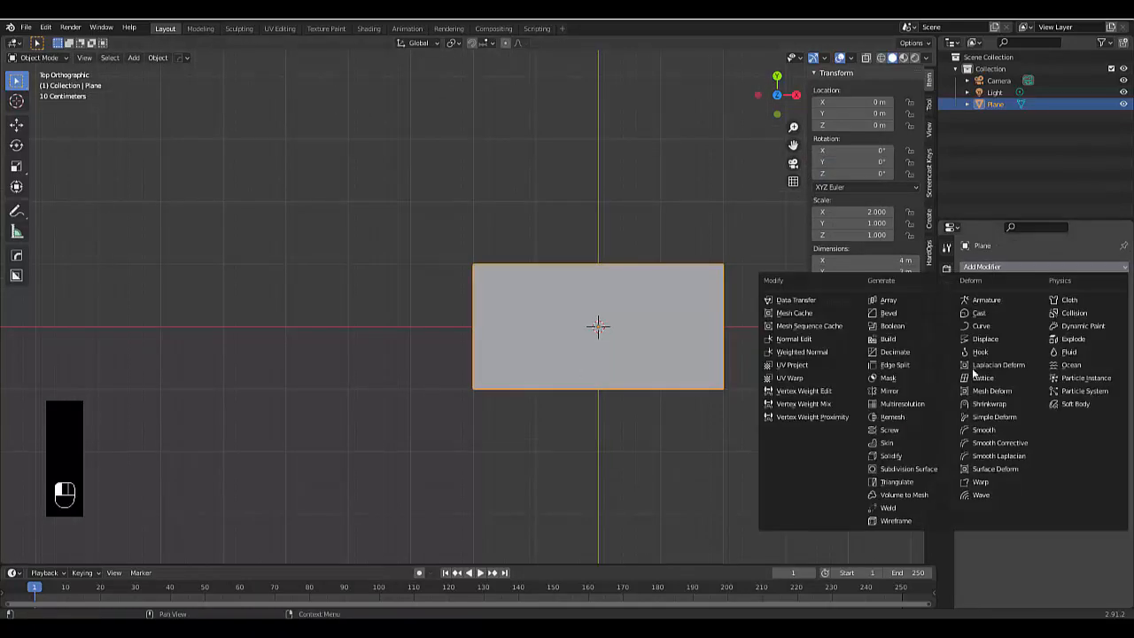
{"action": "left_click", "coordinate": [911, 469]}
{"action": "left_click", "coordinate": [1084, 303]}
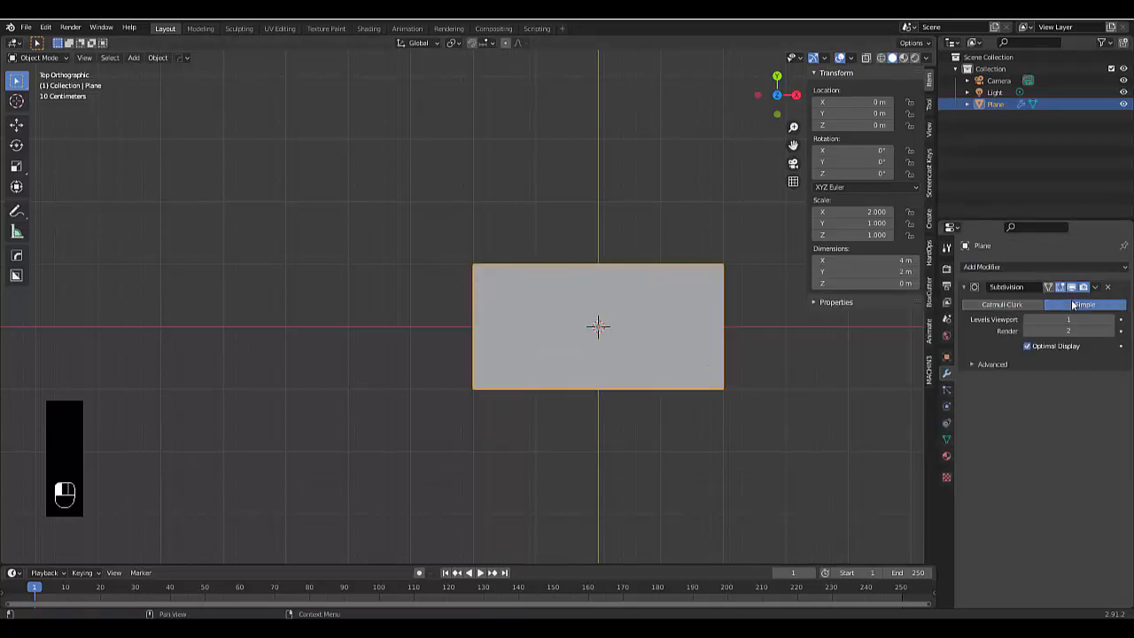
{"action": "left_click", "coordinate": [1068, 319]}
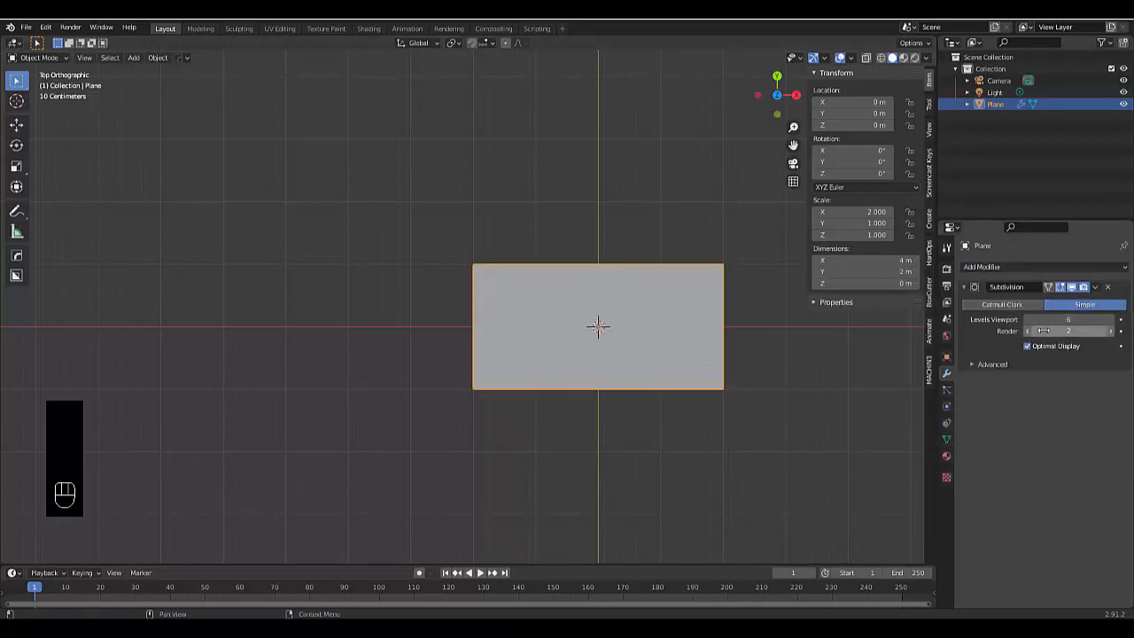
{"action": "left_click_drag", "start_coordinate": [1047, 331], "coordinate": [1075, 330]}
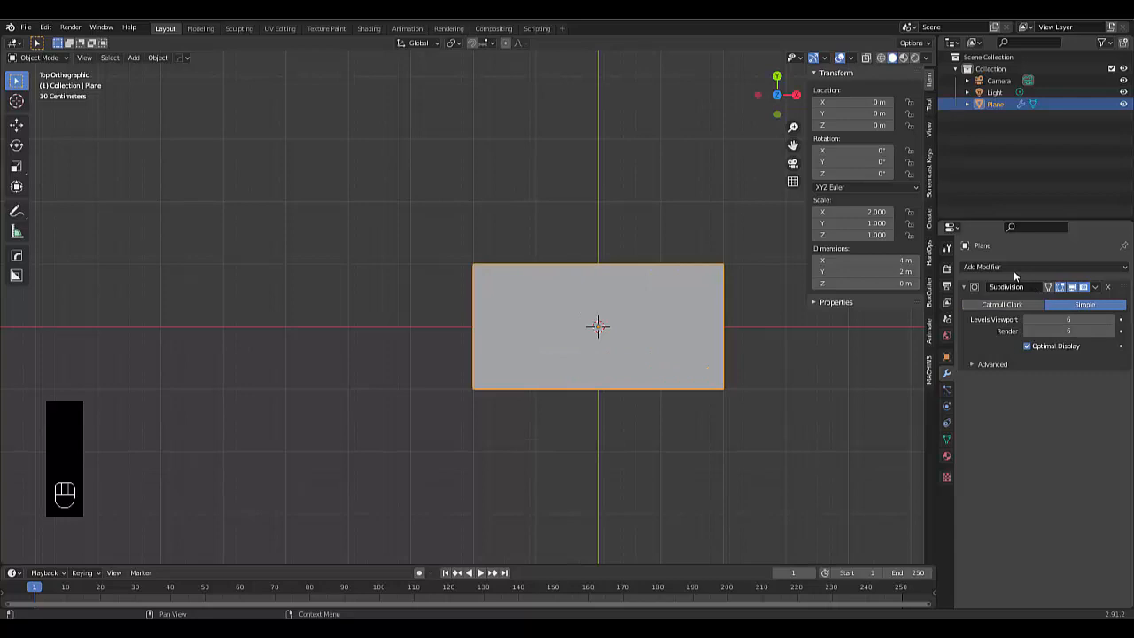
Add a second Subdivision Surface modifier to the plane and collapse both modifiers' settings
{"action": "left_click", "coordinate": [1014, 267]}
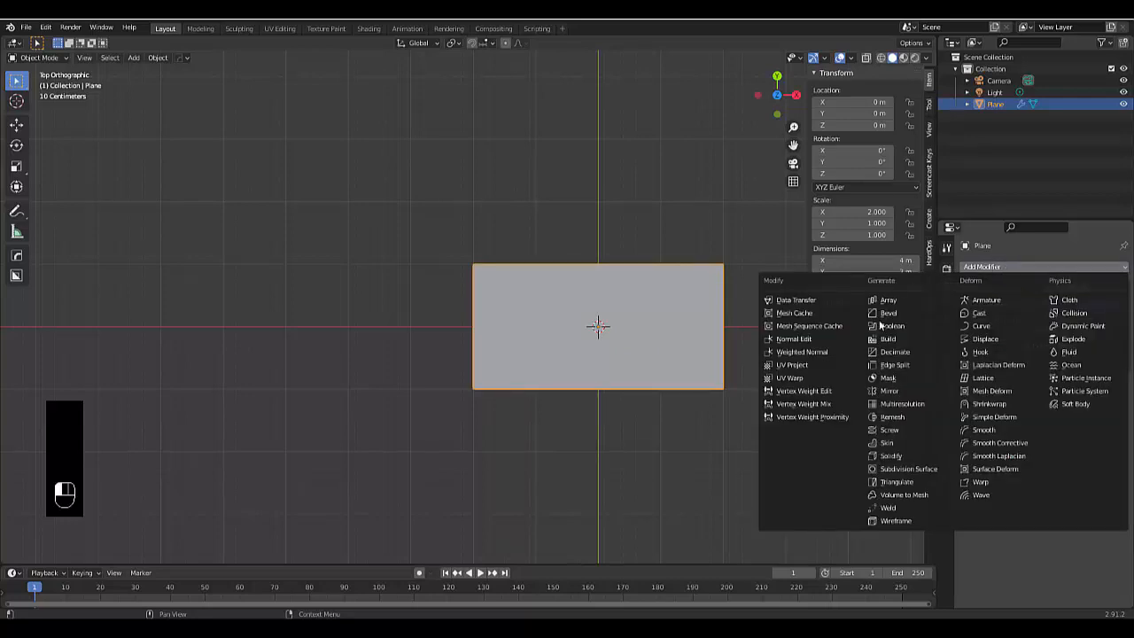
{"action": "left_click", "coordinate": [894, 468]}
{"action": "left_click", "coordinate": [965, 381]}
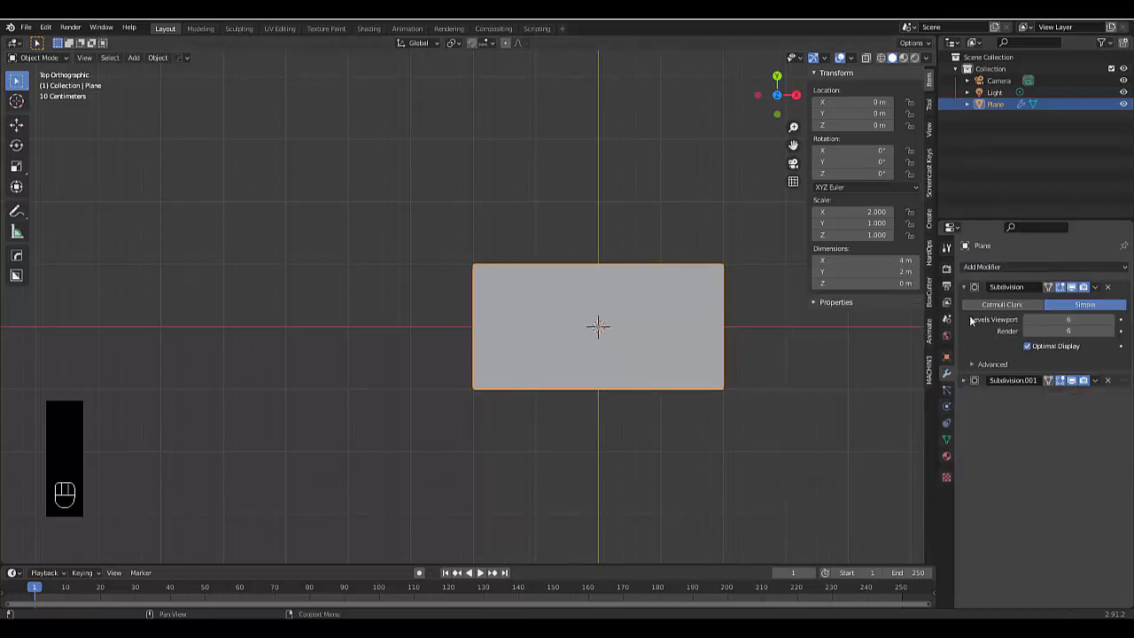
{"action": "left_click", "coordinate": [963, 287]}
Switch the viewport shading to Material Preview to display the Jupiter texture on the plane
{"action": "scroll", "coordinate": [654, 417], "scroll_direction": "down", "scroll_amount": 3}
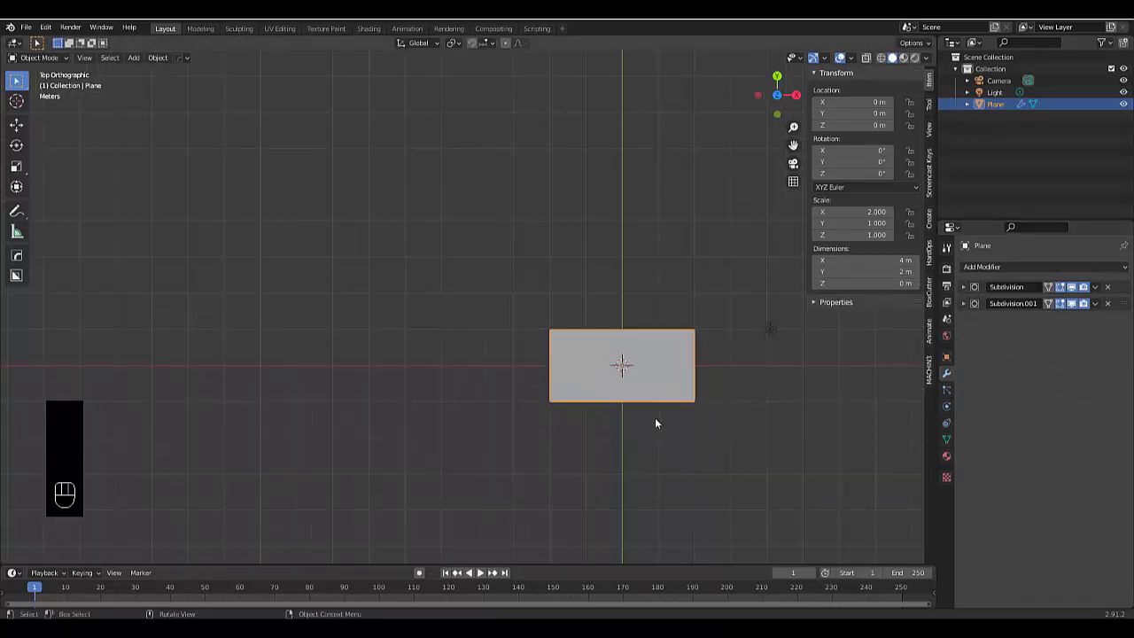
{"action": "scroll", "coordinate": [654, 417], "scroll_direction": "up", "scroll_amount": 3}
{"action": "scroll", "coordinate": [560, 316], "scroll_direction": "up", "scroll_amount": 2}
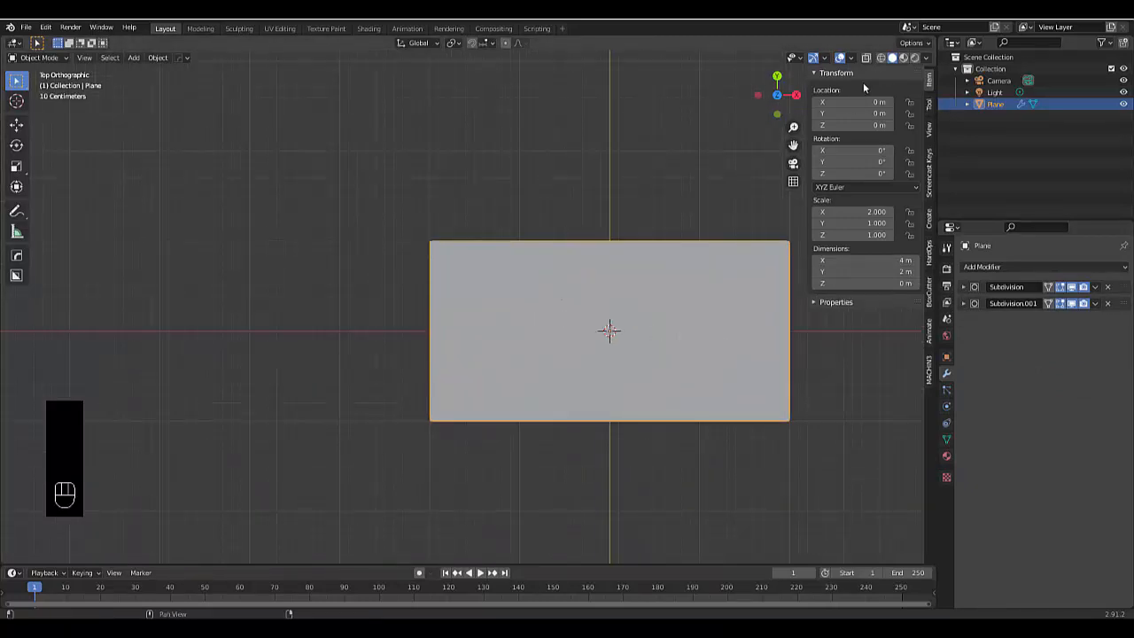
{"action": "left_click", "coordinate": [904, 59]}
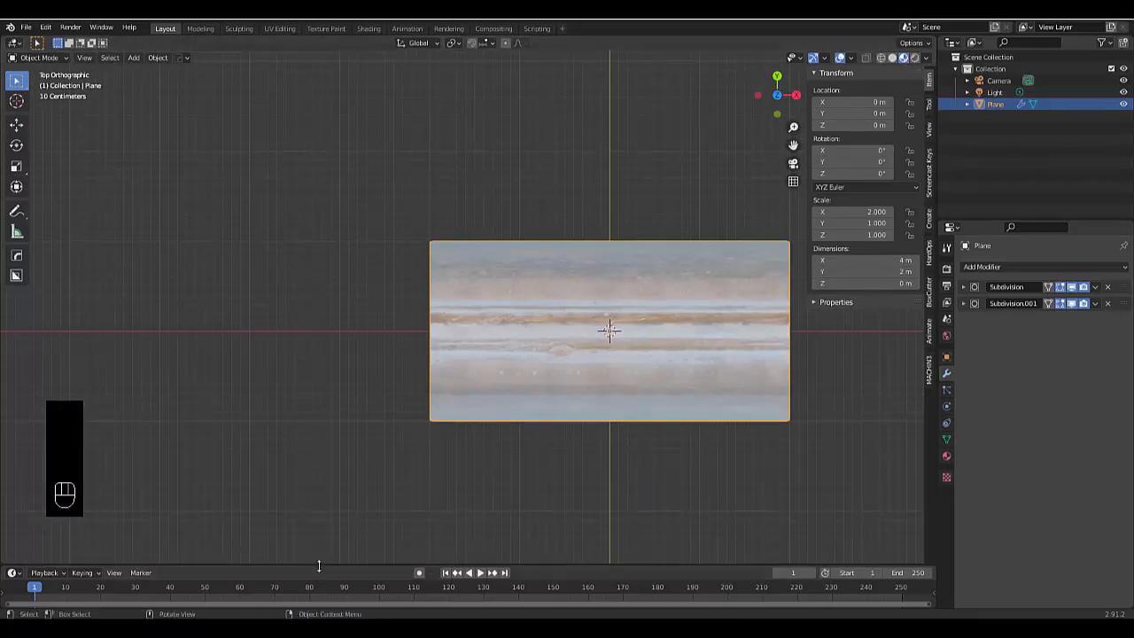
Enlarge and split the timeline area, turning its upper part into a Shader Editor
{"action": "left_click_drag", "start_coordinate": [316, 564], "coordinate": [315, 564]}
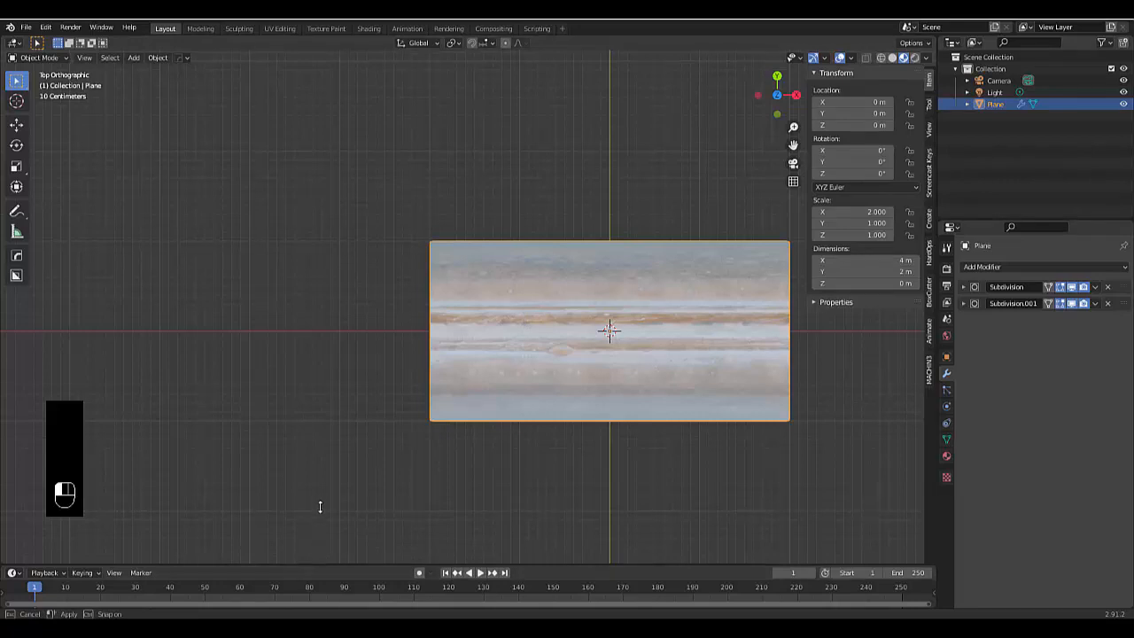
{"action": "left_click_drag", "start_coordinate": [319, 507], "coordinate": [356, 331]}
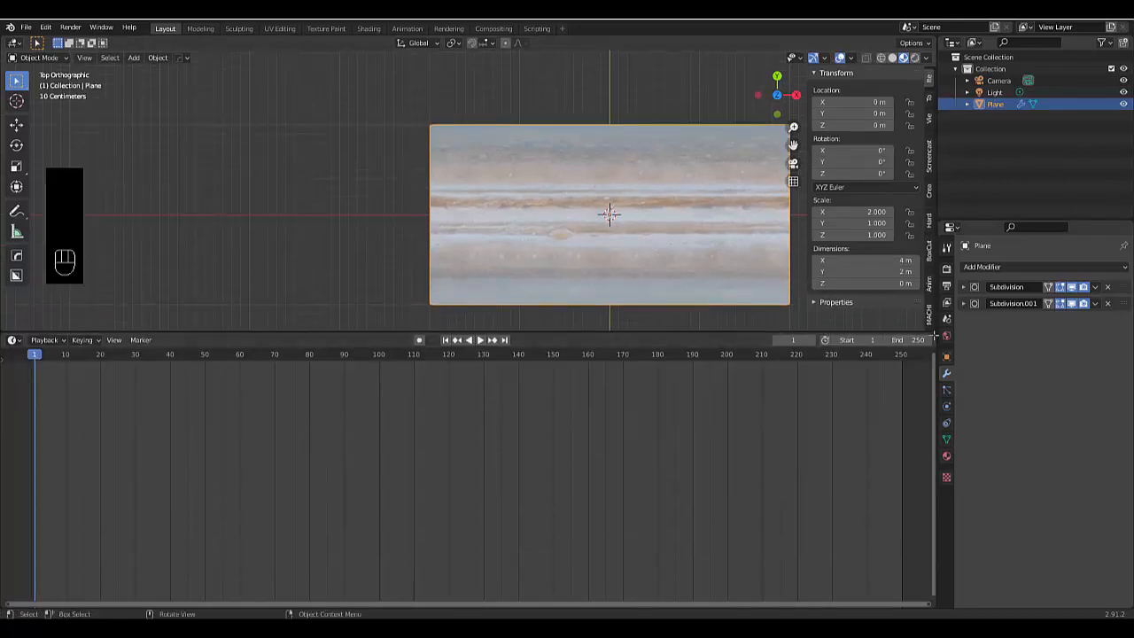
{"action": "left_click_drag", "start_coordinate": [932, 344], "coordinate": [918, 563]}
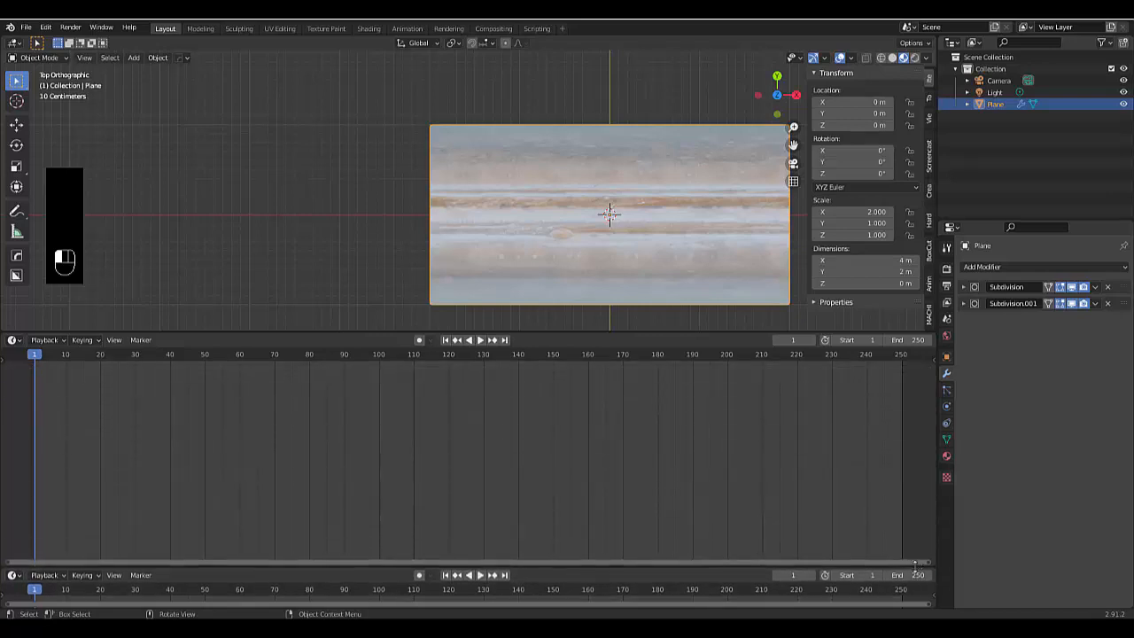
{"action": "left_click", "coordinate": [12, 339]}
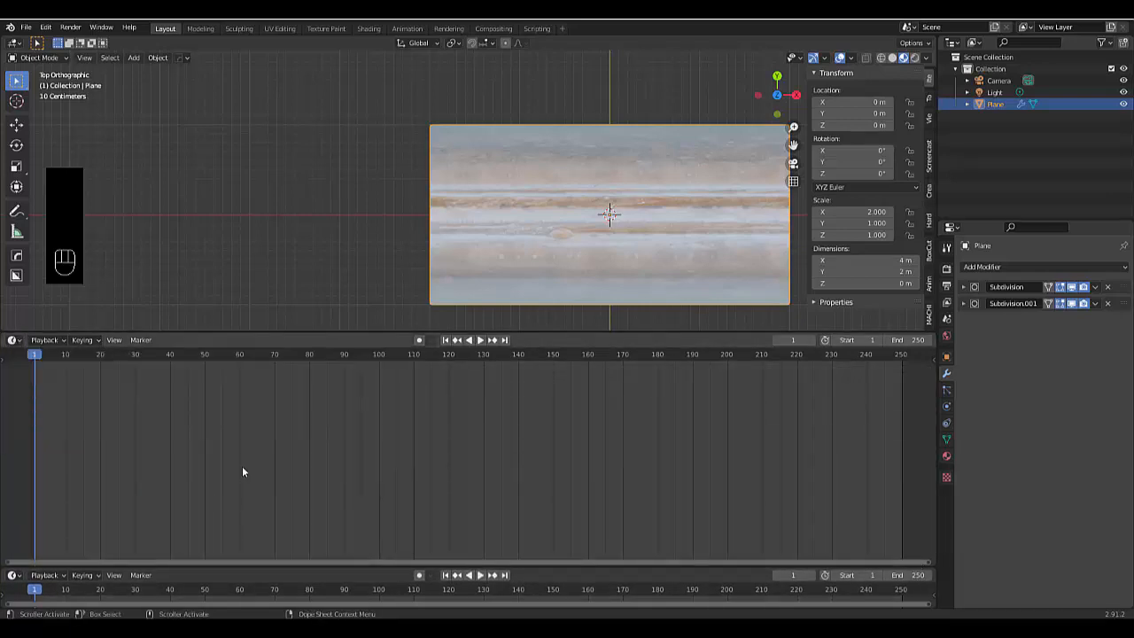
{"action": "left_click", "coordinate": [13, 339]}
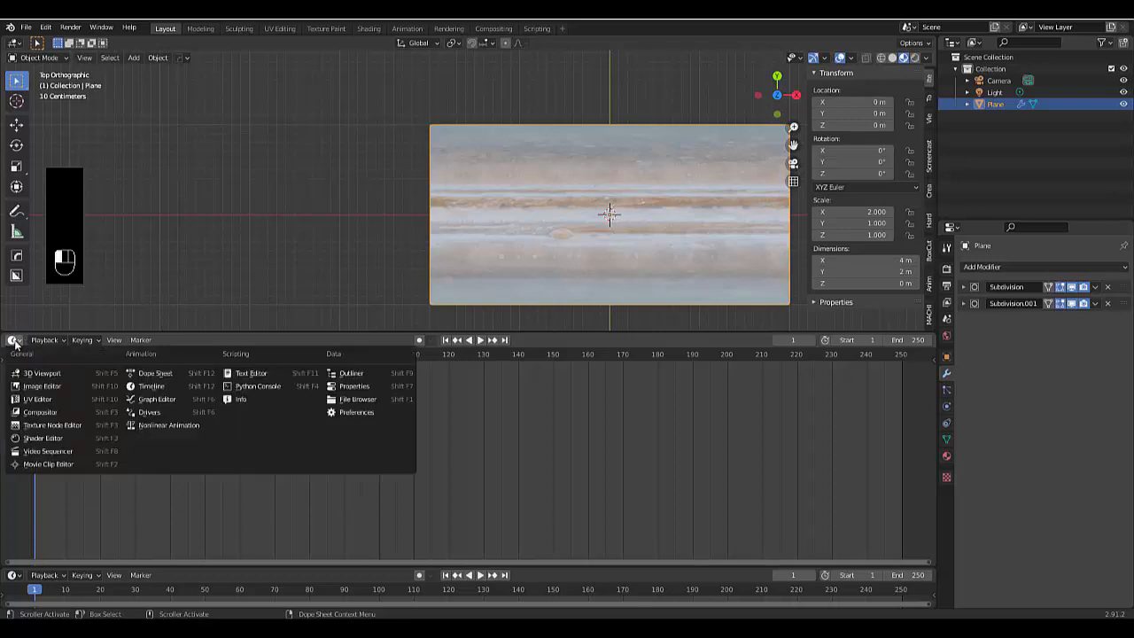
{"action": "left_click", "coordinate": [43, 443]}
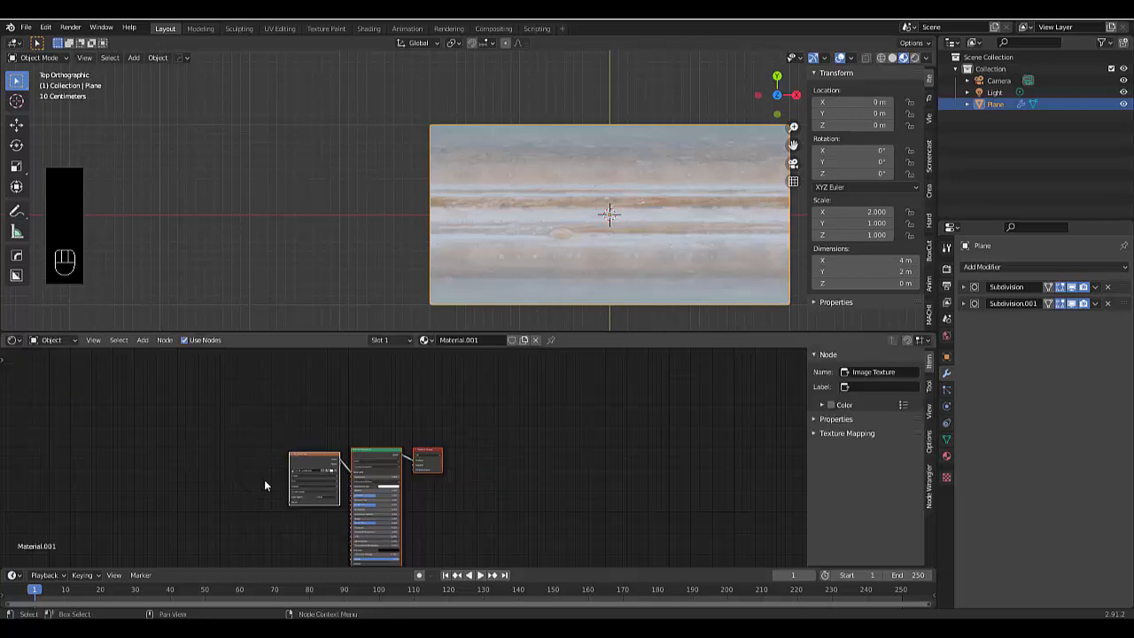
Move the Image Texture node away from the Principled BSDF and insert a MixRGB node on the link between them
{"action": "scroll", "coordinate": [263, 479], "scroll_direction": "down", "scroll_amount": 4}
{"action": "scroll", "coordinate": [297, 514], "scroll_direction": "up", "scroll_amount": 8}
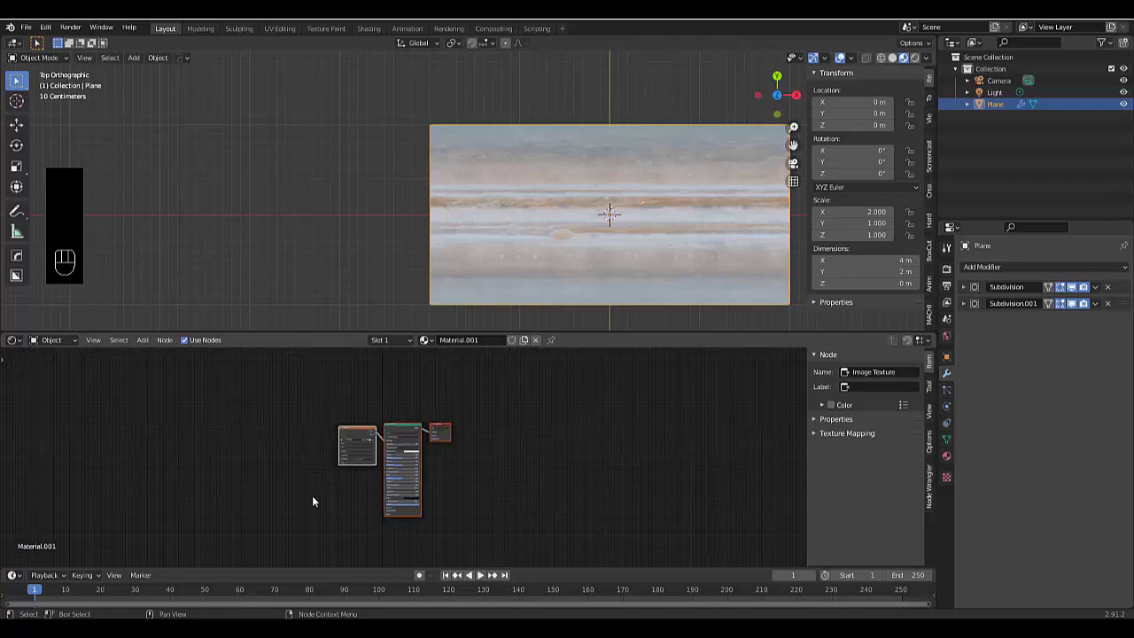
{"action": "left_click_drag", "start_coordinate": [406, 399], "coordinate": [266, 418]}
{"action": "left_click", "coordinate": [308, 440]}
{"action": "key", "text": "shift+a"}
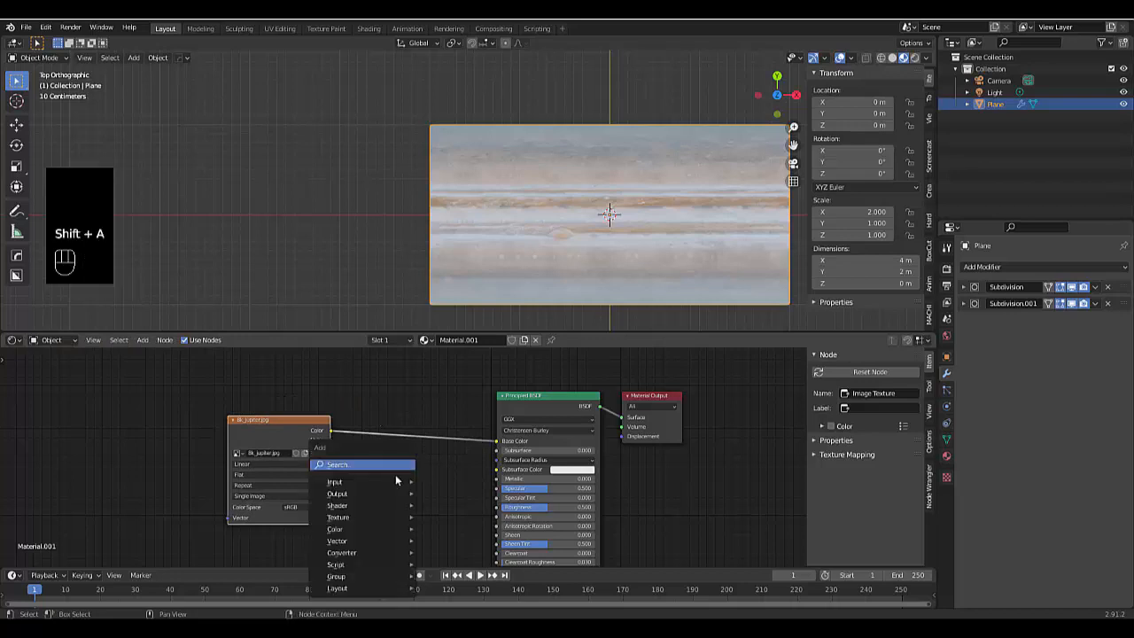
{"action": "mouse_move", "coordinate": [362, 549]}
{"action": "mouse_move", "coordinate": [359, 529]}
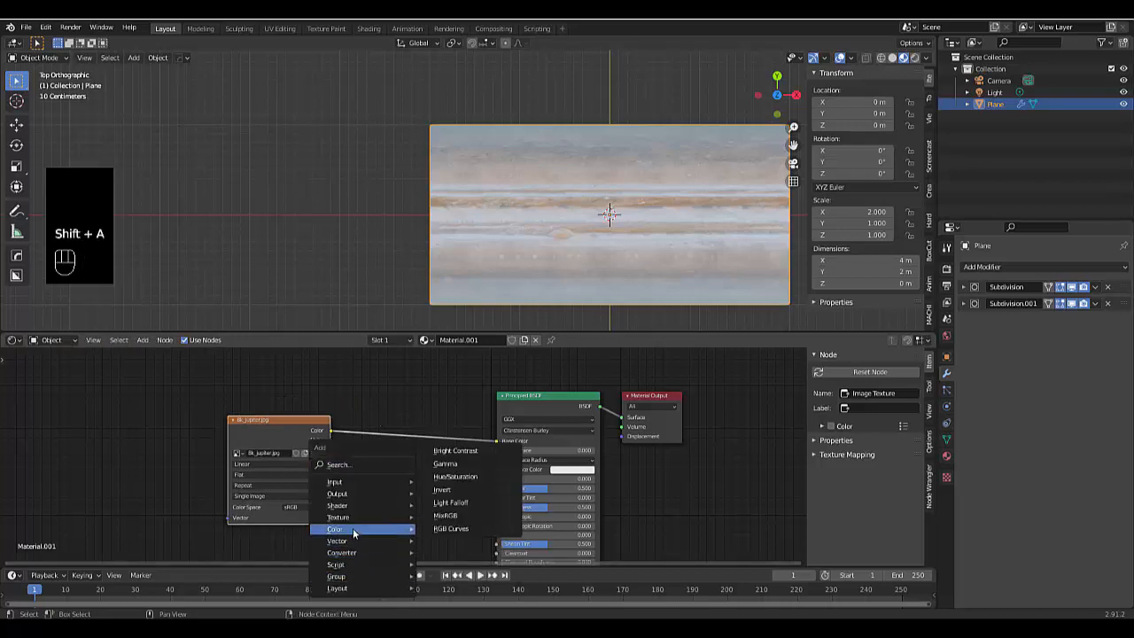
{"action": "left_click", "coordinate": [444, 516]}
{"action": "left_click", "coordinate": [402, 436]}
Duplicate the Image Texture node below the original and connect its Color output to Color2 of the Mix node
{"action": "scroll", "coordinate": [362, 435], "scroll_direction": "down", "scroll_amount": 4}
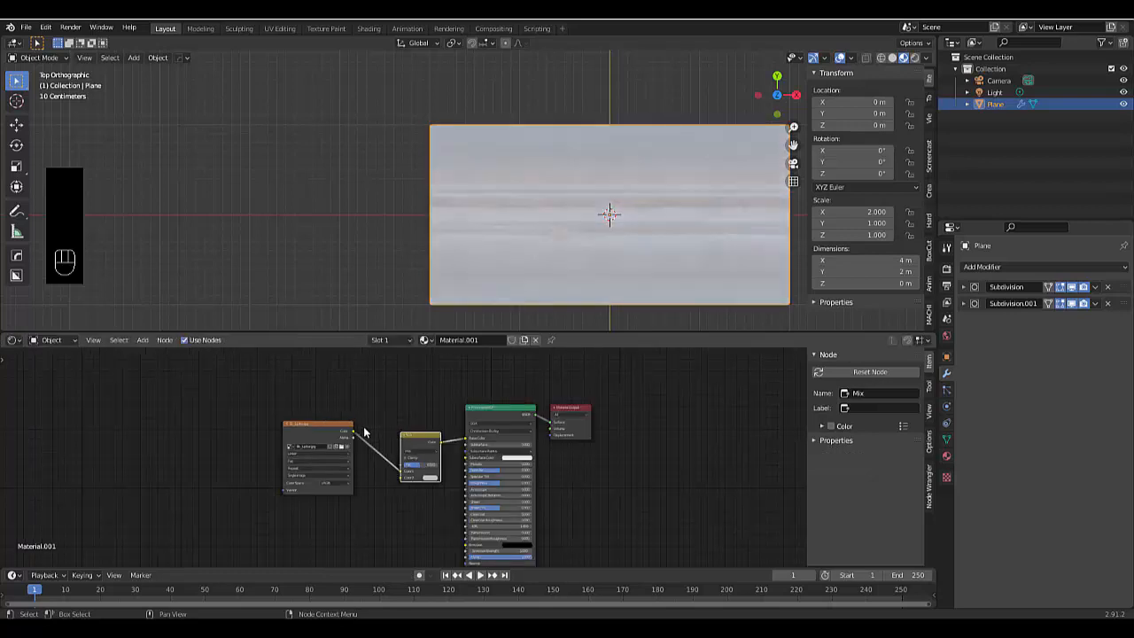
{"action": "scroll", "coordinate": [337, 465], "scroll_direction": "up", "scroll_amount": 2}
{"action": "left_click", "coordinate": [340, 388]}
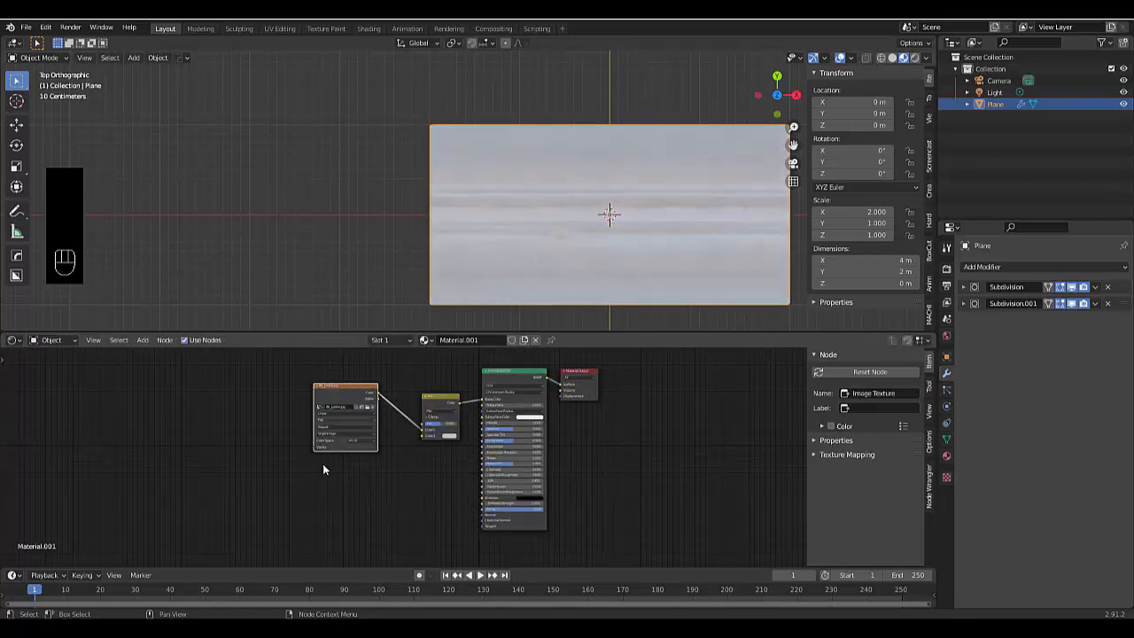
{"action": "key", "text": "shift+d"}
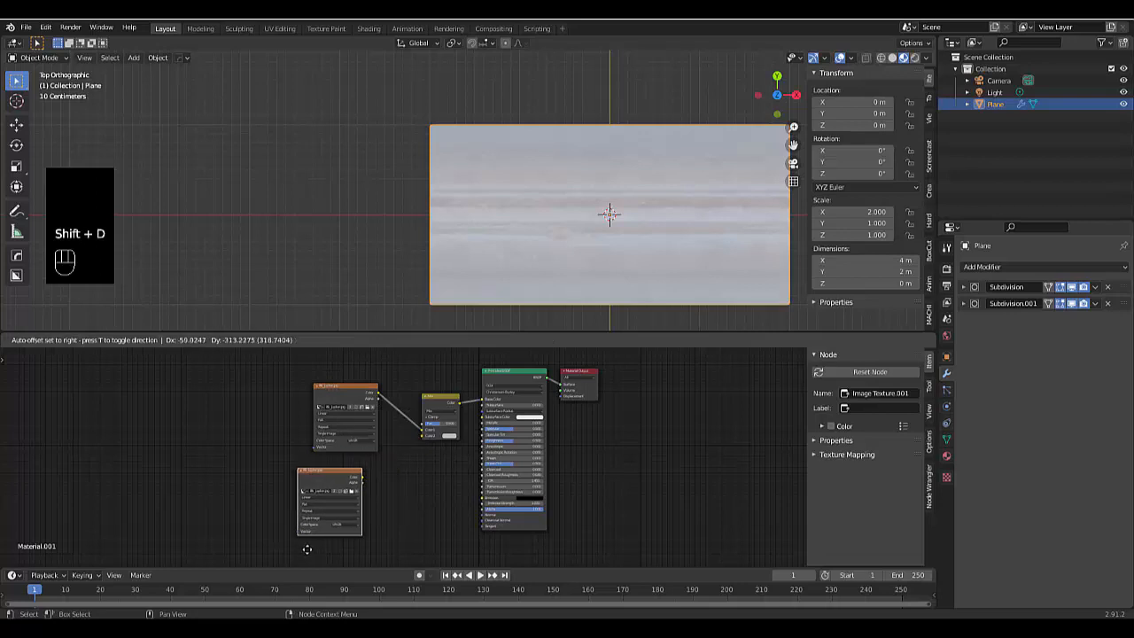
{"action": "left_click", "coordinate": [353, 498]}
{"action": "scroll", "coordinate": [378, 463], "scroll_direction": "up", "scroll_amount": 3}
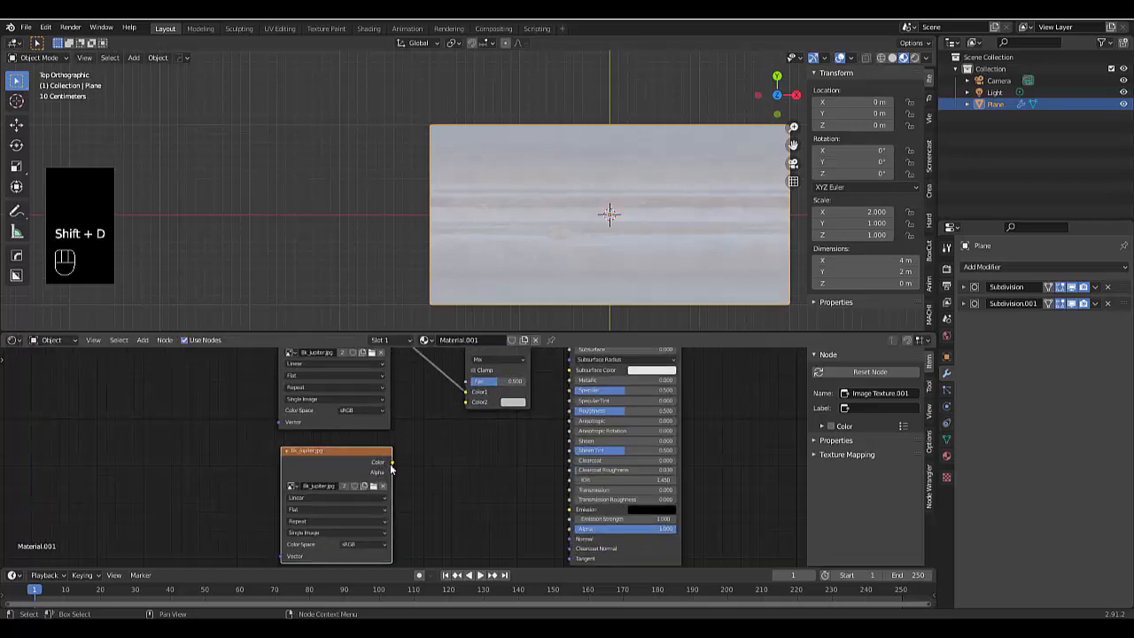
{"action": "left_click_drag", "start_coordinate": [392, 463], "coordinate": [465, 403]}
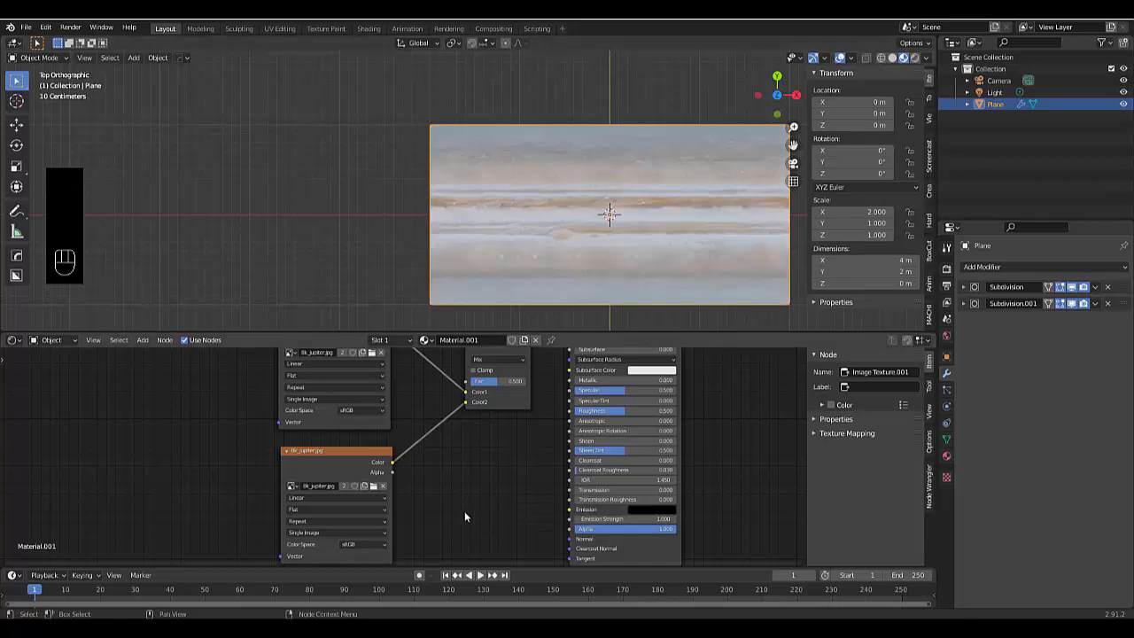
Move both Image Texture nodes down together, below the level of the Mix node
{"action": "scroll", "coordinate": [464, 513], "scroll_direction": "down", "scroll_amount": 5}
{"action": "scroll", "coordinate": [414, 494], "scroll_direction": "up", "scroll_amount": 2}
{"action": "scroll", "coordinate": [416, 491], "scroll_direction": "up", "scroll_amount": 3}
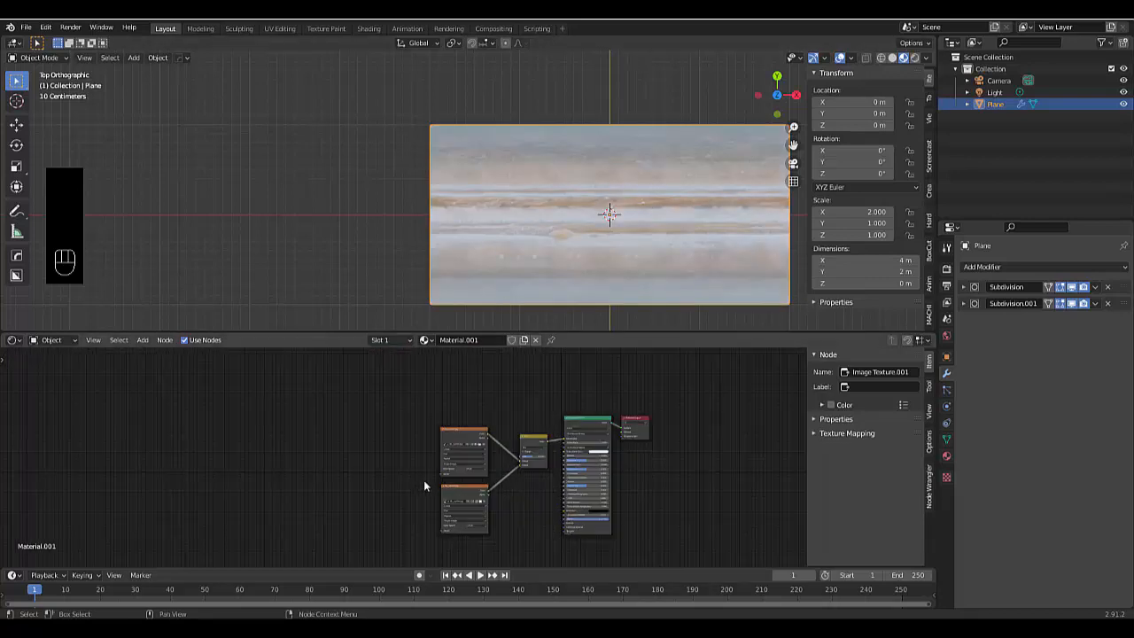
{"action": "left_click_drag", "start_coordinate": [380, 388], "coordinate": [485, 520]}
{"action": "left_click", "coordinate": [464, 441]}
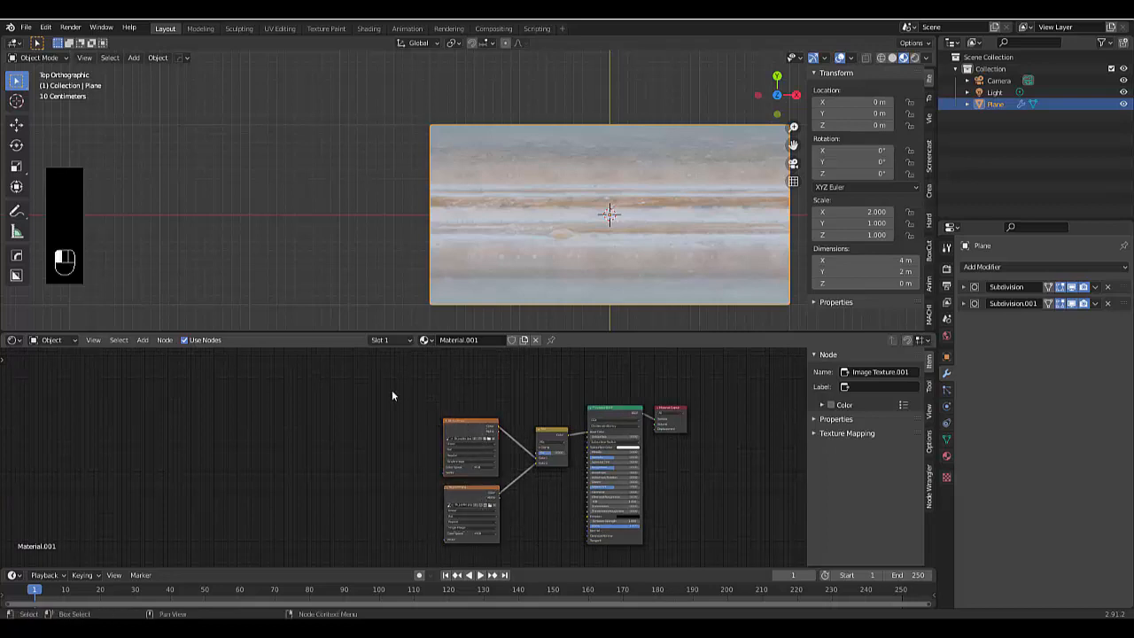
{"action": "left_click_drag", "start_coordinate": [392, 395], "coordinate": [485, 556]}
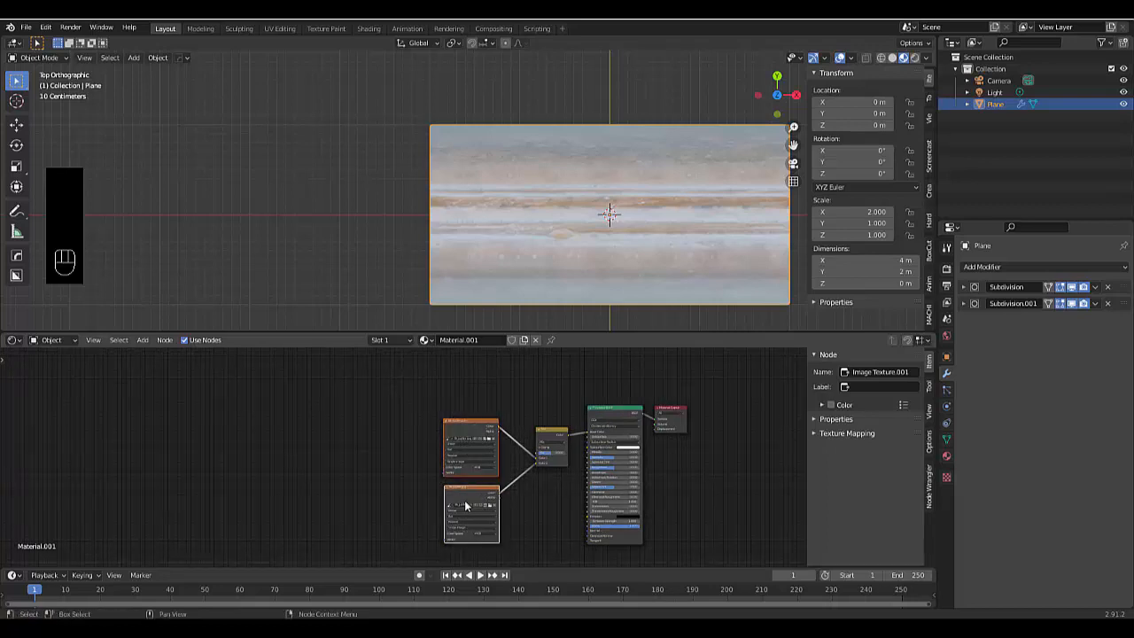
{"action": "left_click_drag", "start_coordinate": [466, 505], "coordinate": [467, 556]}
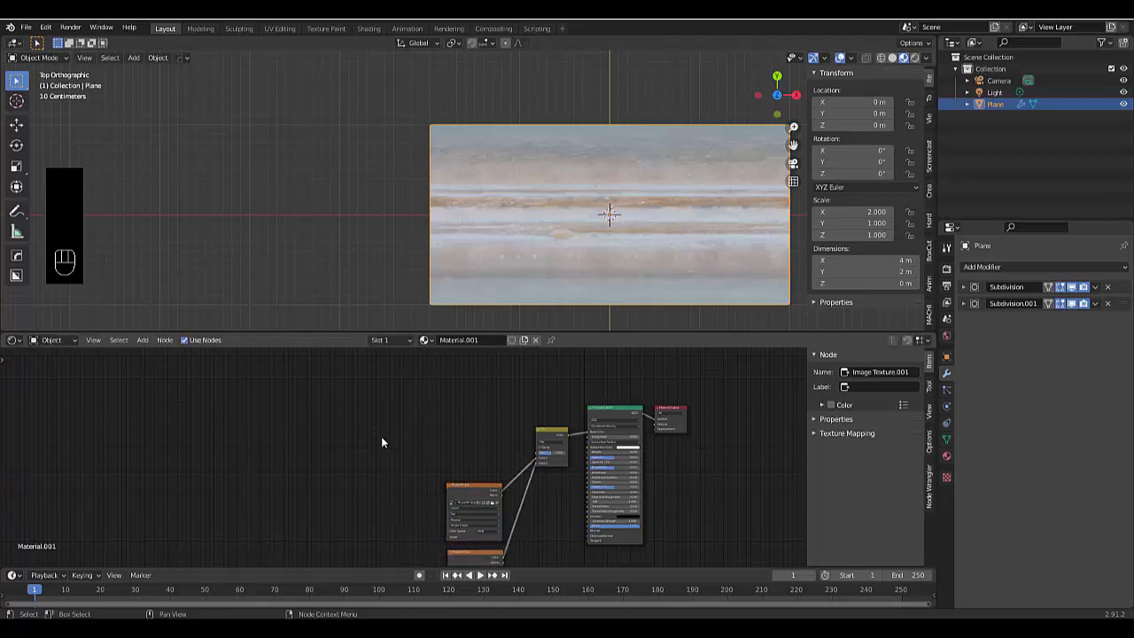
Look for the flow map node group among the nodes available to add
{"action": "key", "text": "shift+a"}
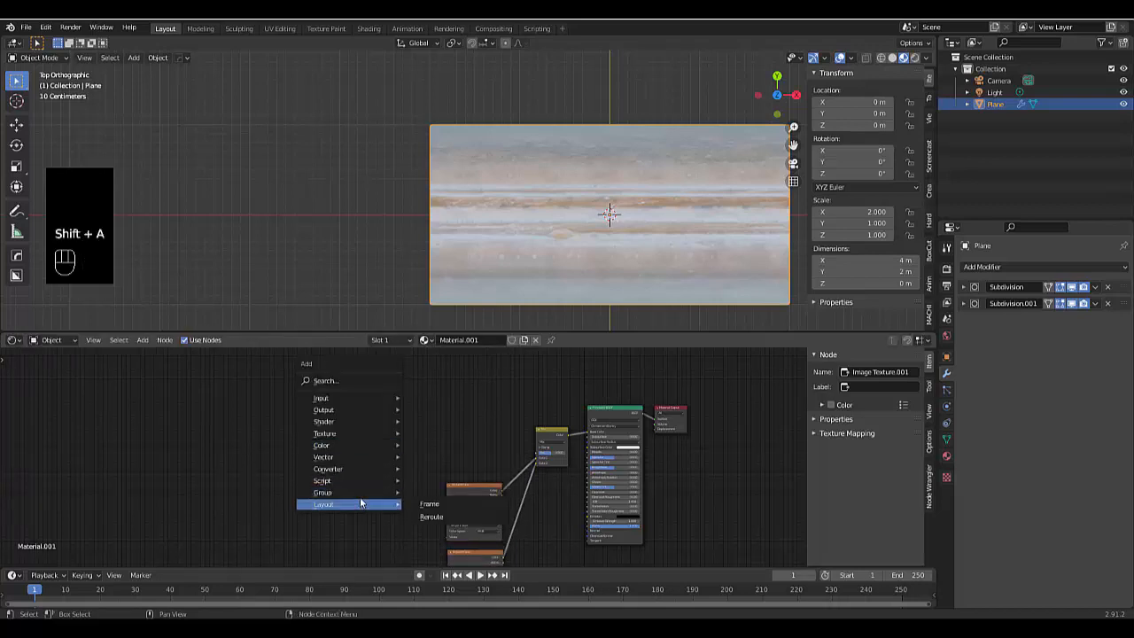
{"action": "mouse_move", "coordinate": [360, 491]}
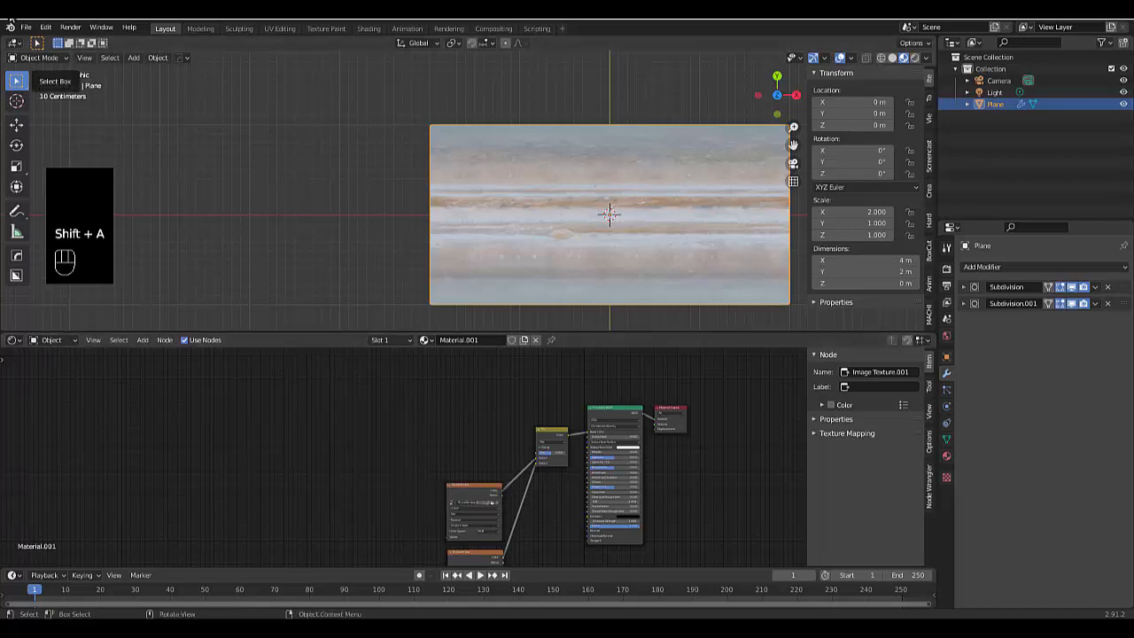
Append the Important files node tree from flow_map_examples.blend
{"action": "left_click", "coordinate": [26, 27]}
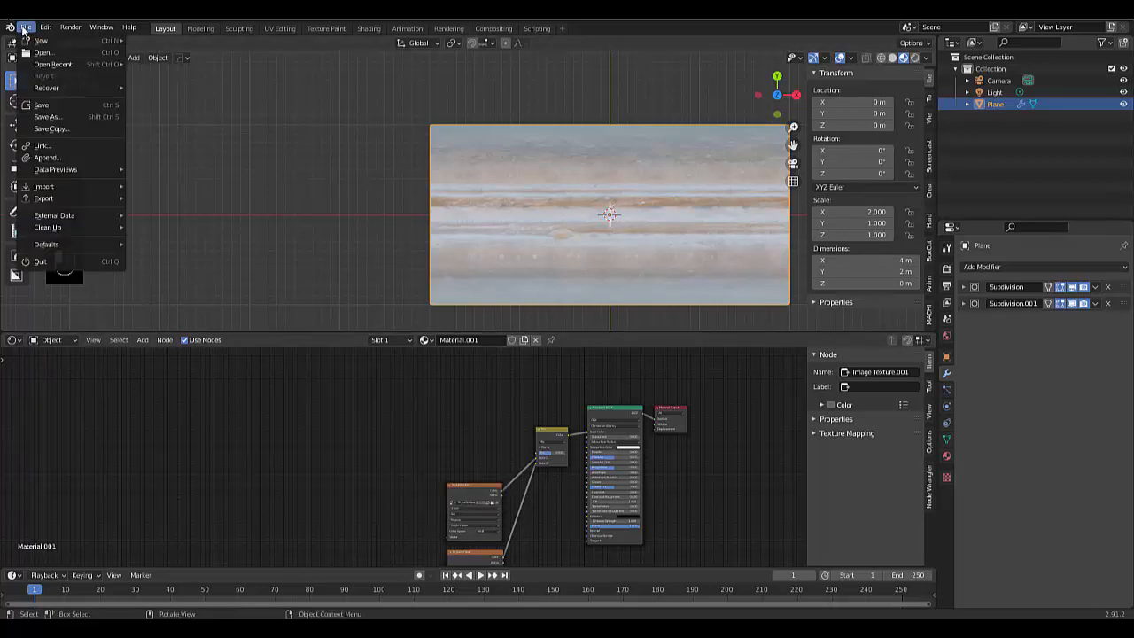
{"action": "left_click", "coordinate": [74, 158]}
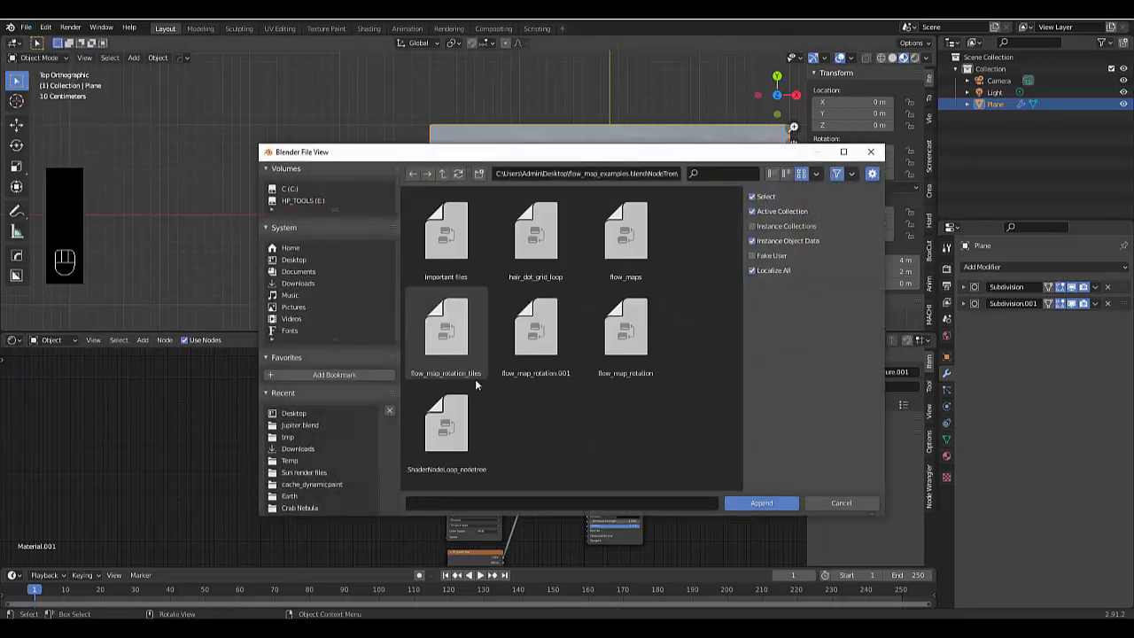
{"action": "left_click", "coordinate": [446, 234]}
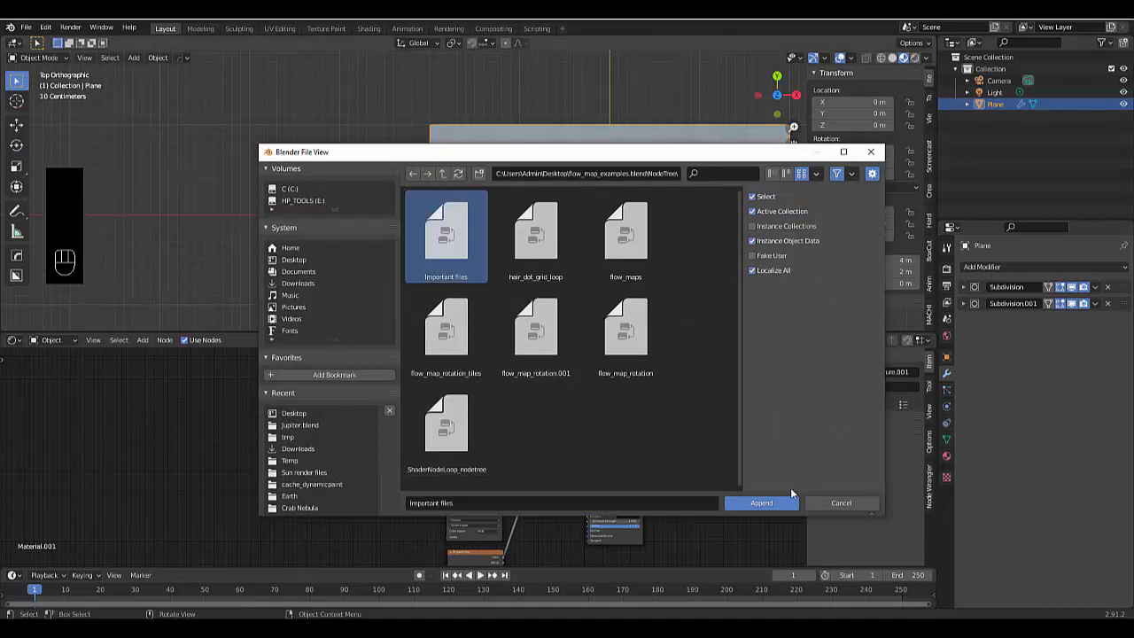
{"action": "left_click", "coordinate": [771, 495]}
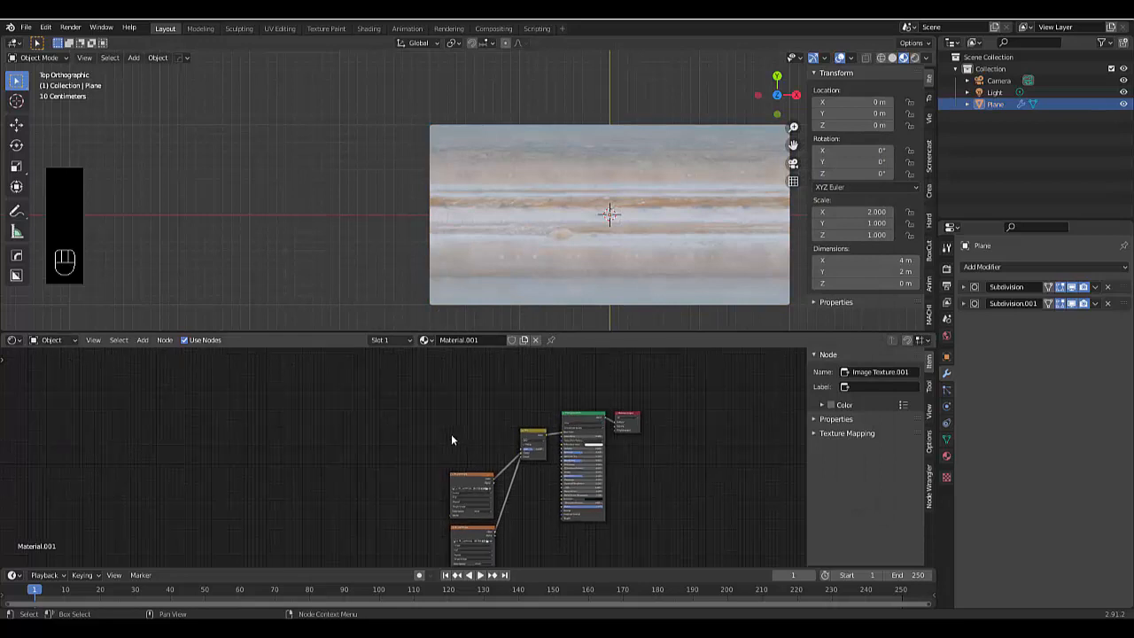
Add the Important files node group to the material, to the left of the Mix and Image Texture nodes
{"action": "key", "text": "shift+a"}
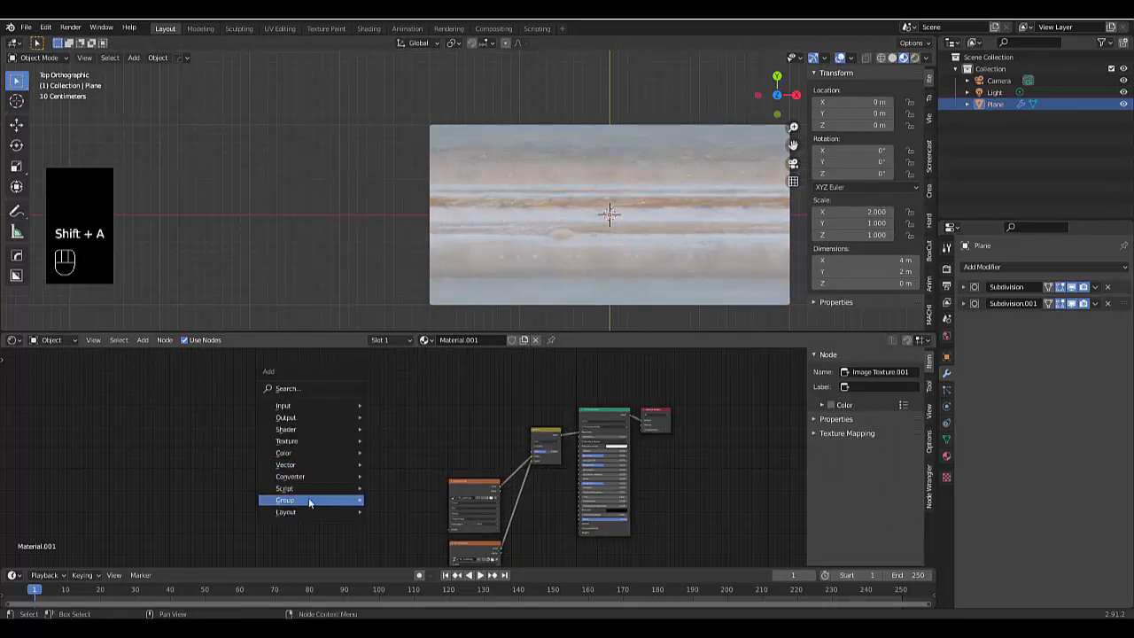
{"action": "mouse_move", "coordinate": [329, 500]}
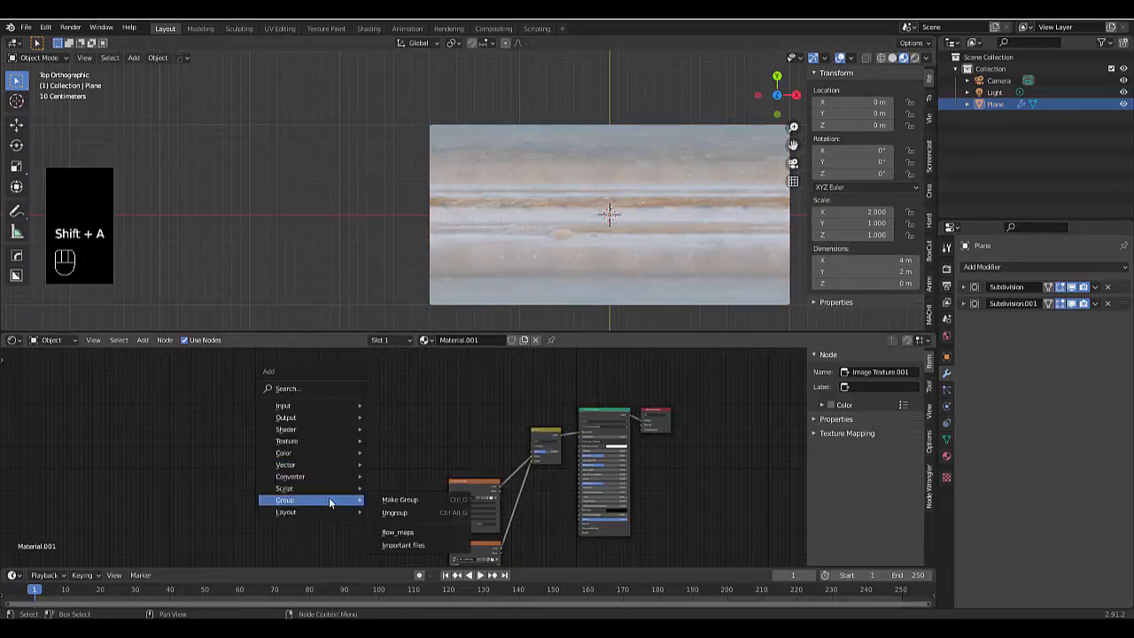
{"action": "left_click", "coordinate": [413, 537]}
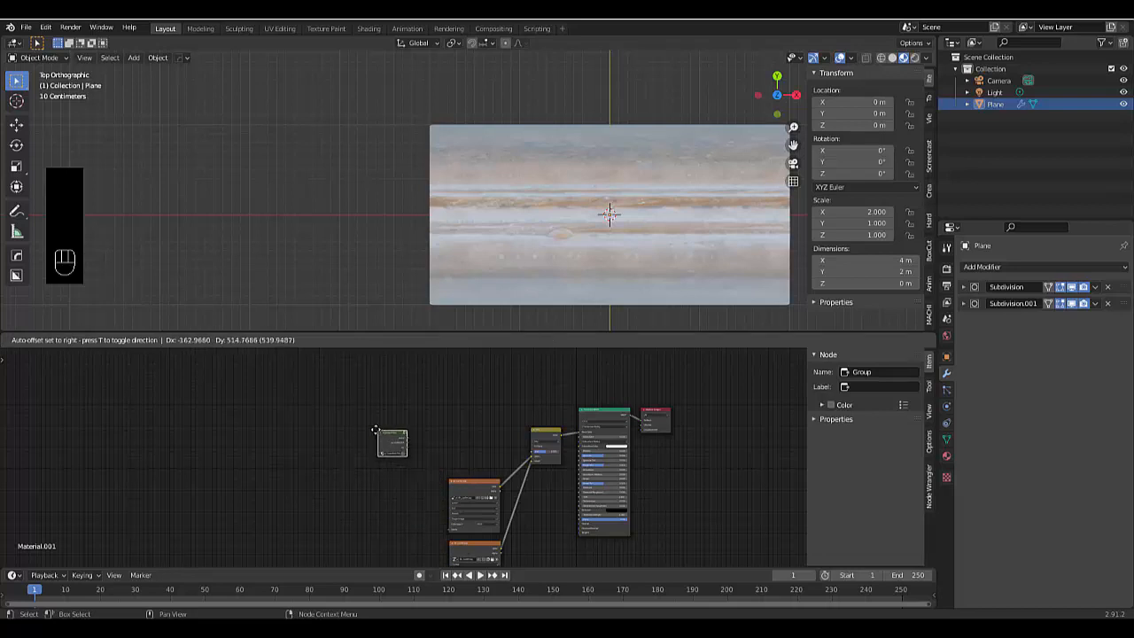
{"action": "left_click", "coordinate": [370, 431]}
{"action": "scroll", "coordinate": [423, 483], "scroll_direction": "down", "scroll_amount": 2}
{"action": "scroll", "coordinate": [422, 512], "scroll_direction": "up", "scroll_amount": 2}
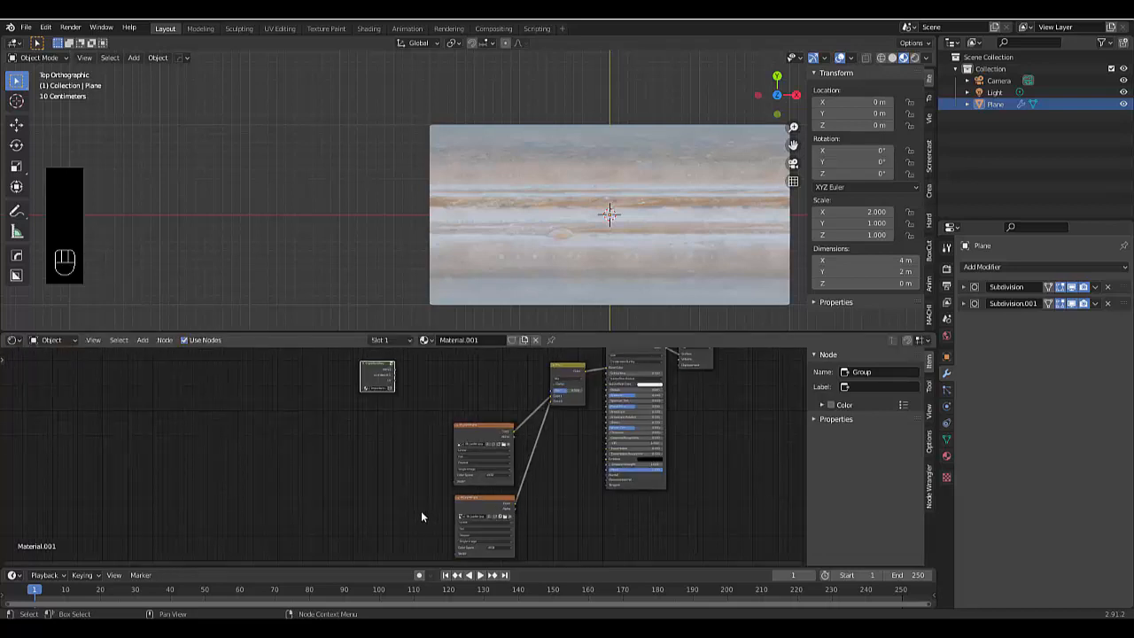
Connect the group's blend output to the Mix node's Fac and move the group node down beside the Image Texture nodes
{"action": "scroll", "coordinate": [416, 501], "scroll_direction": "down", "scroll_amount": 3}
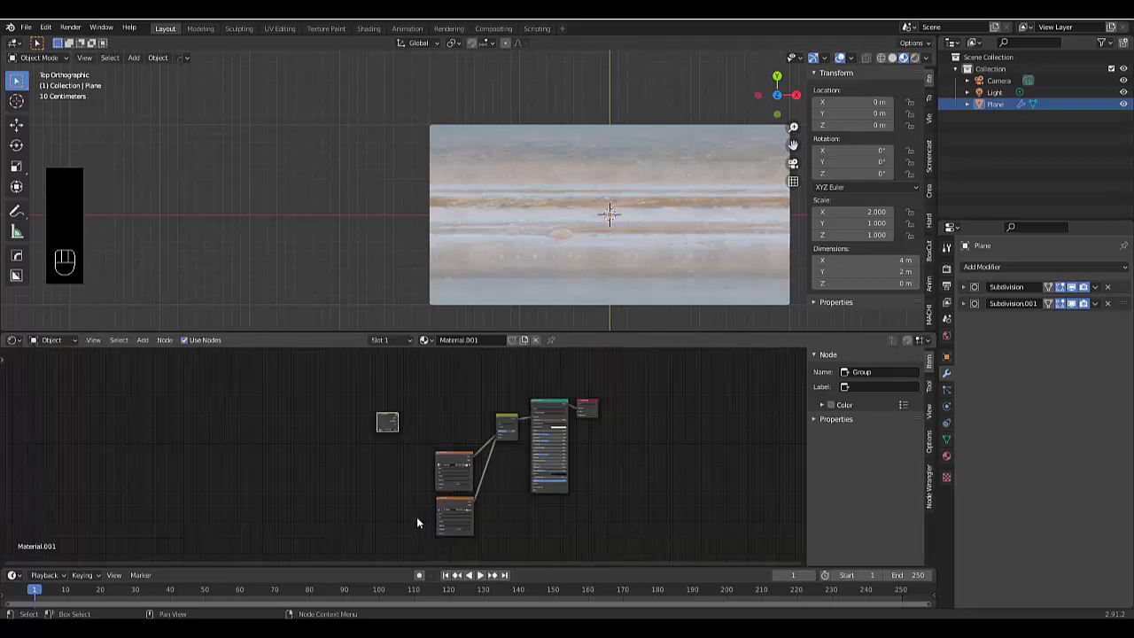
{"action": "scroll", "coordinate": [416, 516], "scroll_direction": "up", "scroll_amount": 2}
{"action": "scroll", "coordinate": [412, 395], "scroll_direction": "up", "scroll_amount": 4}
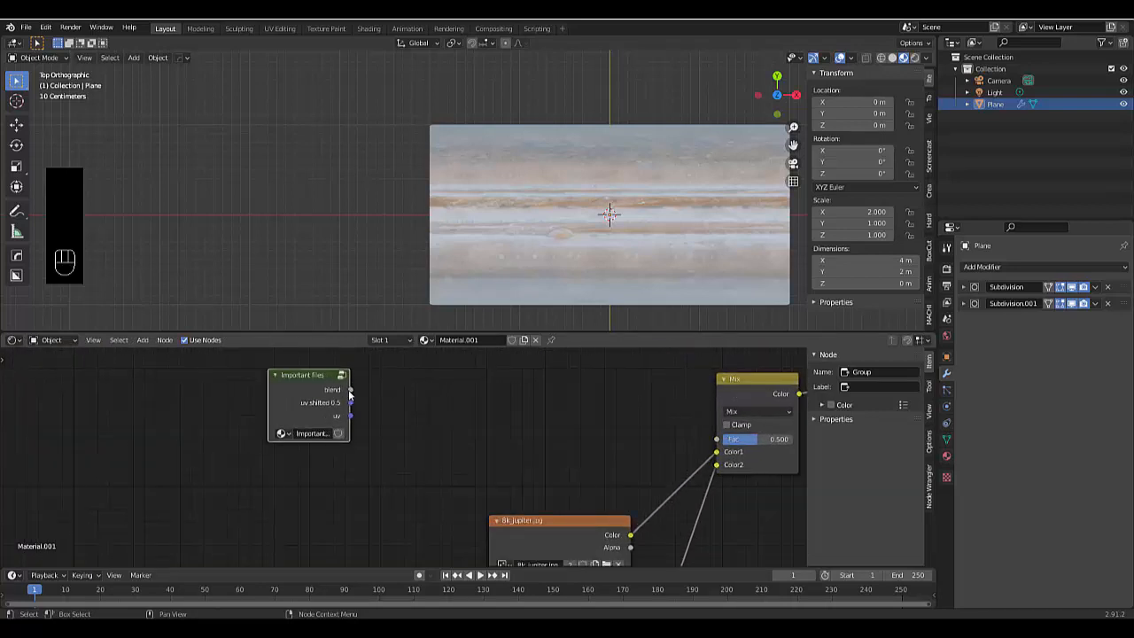
{"action": "left_click_drag", "start_coordinate": [351, 389], "coordinate": [717, 438]}
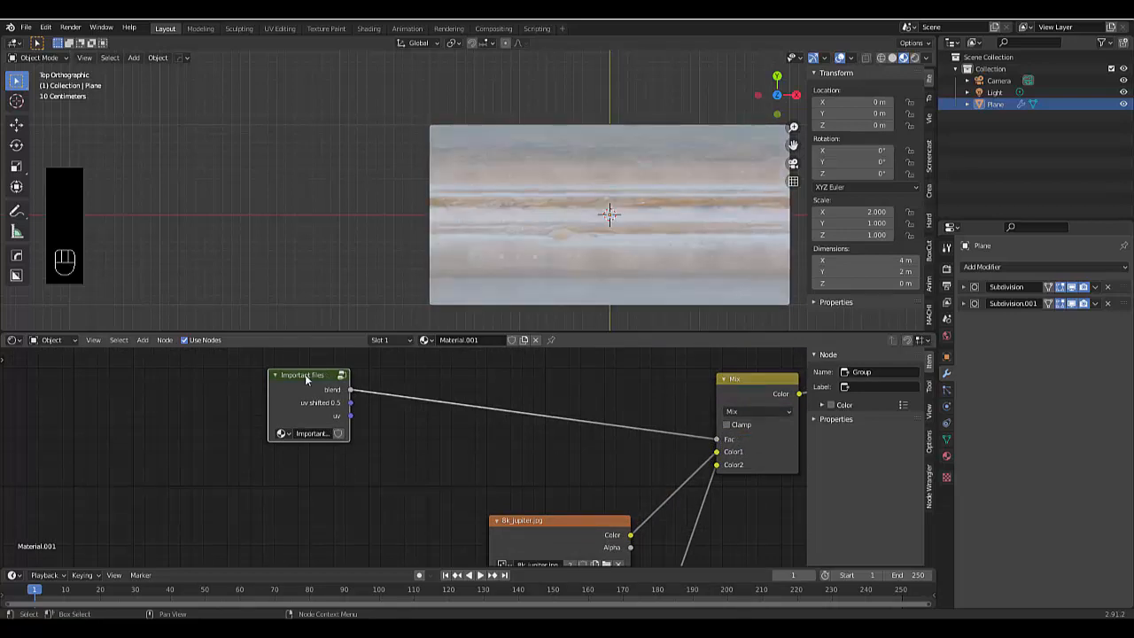
{"action": "left_click_drag", "start_coordinate": [302, 378], "coordinate": [328, 500]}
{"action": "scroll", "coordinate": [386, 455], "scroll_direction": "down", "scroll_amount": 5}
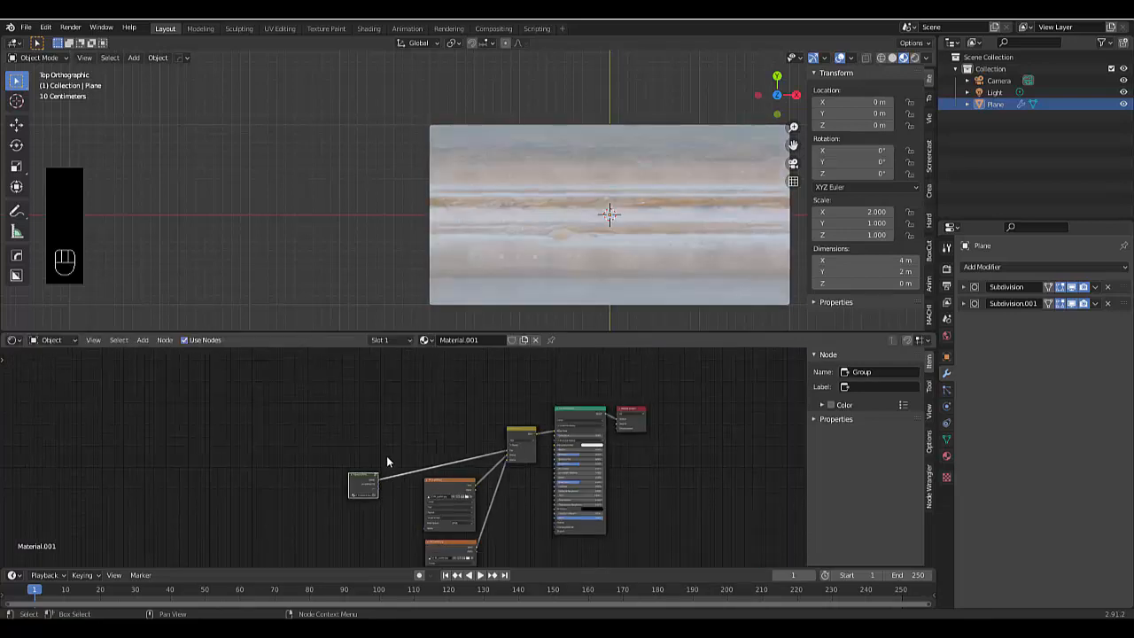
{"action": "scroll", "coordinate": [366, 536], "scroll_direction": "up", "scroll_amount": 5}
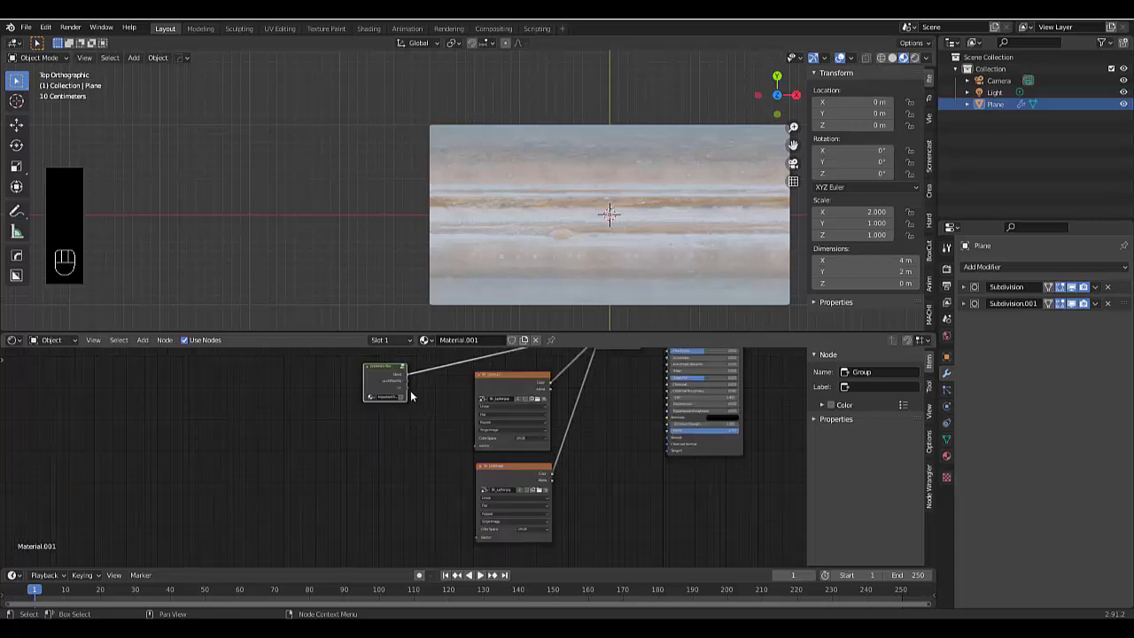
Connect the group's uv output to the lower Image Texture's Vector and uv shifted 0.5 to the upper one's Vector
{"action": "left_click_drag", "start_coordinate": [407, 395], "coordinate": [476, 537]}
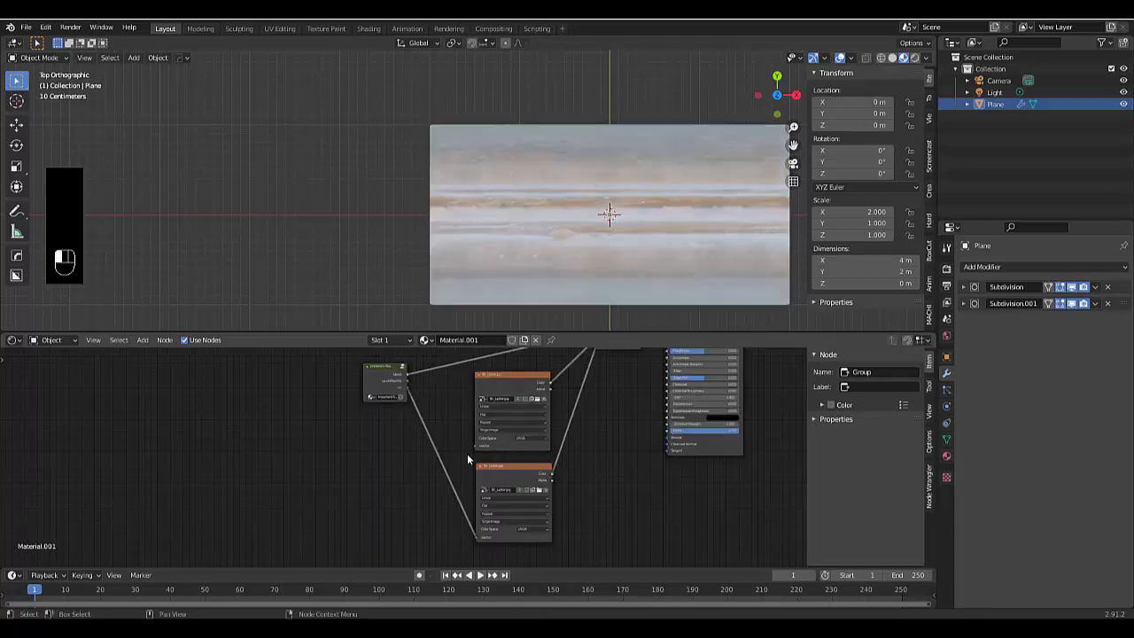
{"action": "left_click_drag", "start_coordinate": [408, 387], "coordinate": [474, 445]}
{"action": "scroll", "coordinate": [375, 455], "scroll_direction": "up", "scroll_amount": 2}
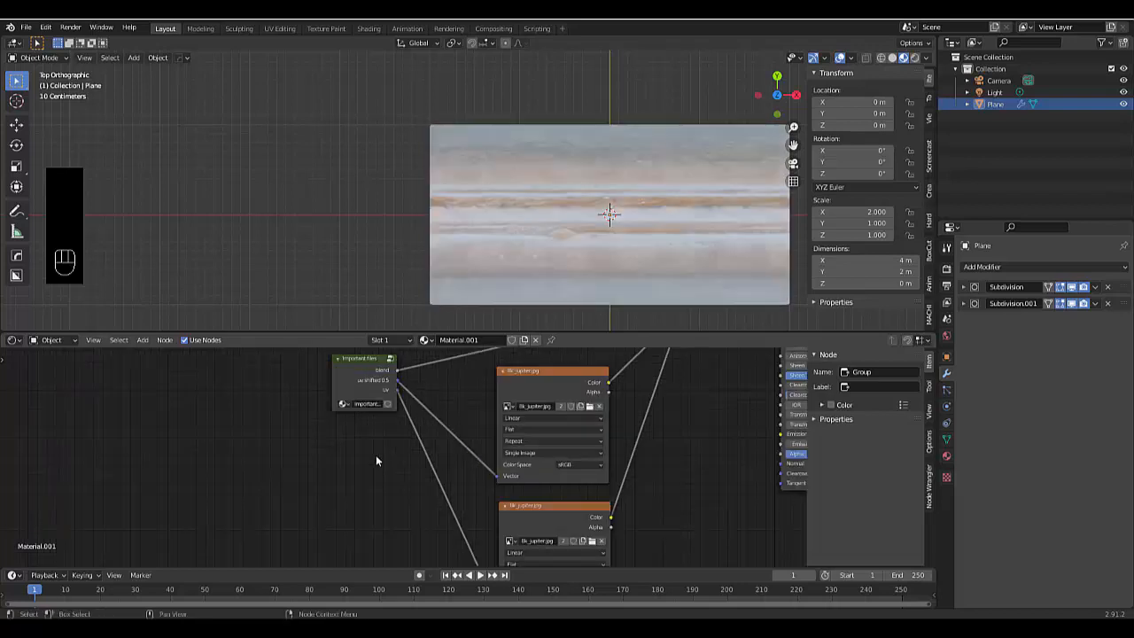
{"action": "scroll", "coordinate": [383, 370], "scroll_direction": "up", "scroll_amount": 2}
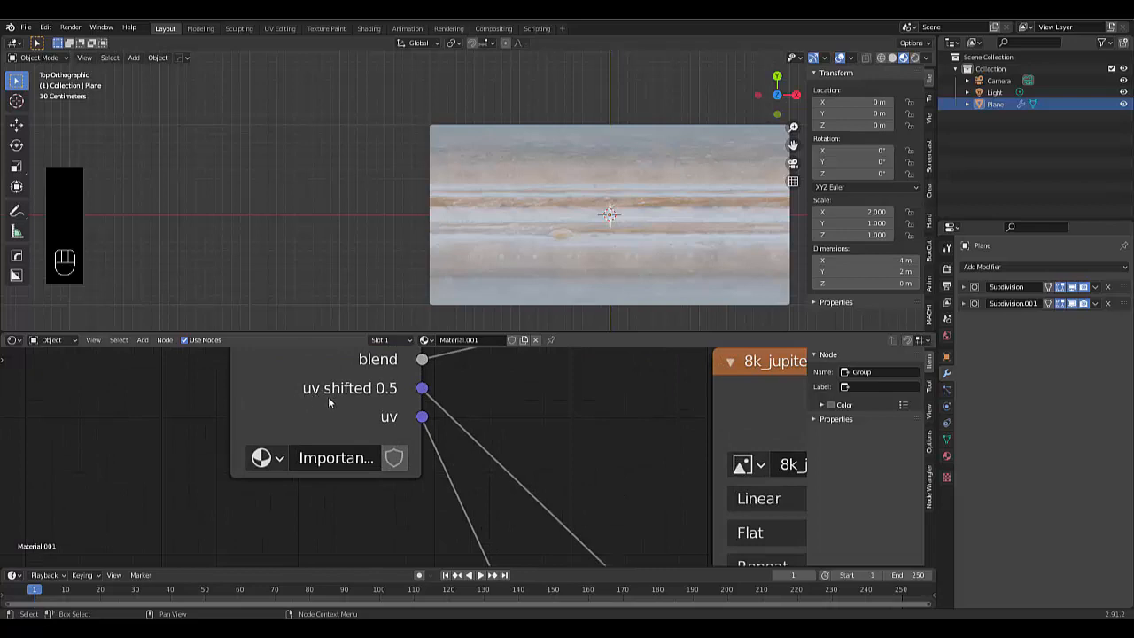
{"action": "scroll", "coordinate": [376, 431], "scroll_direction": "down", "scroll_amount": 10}
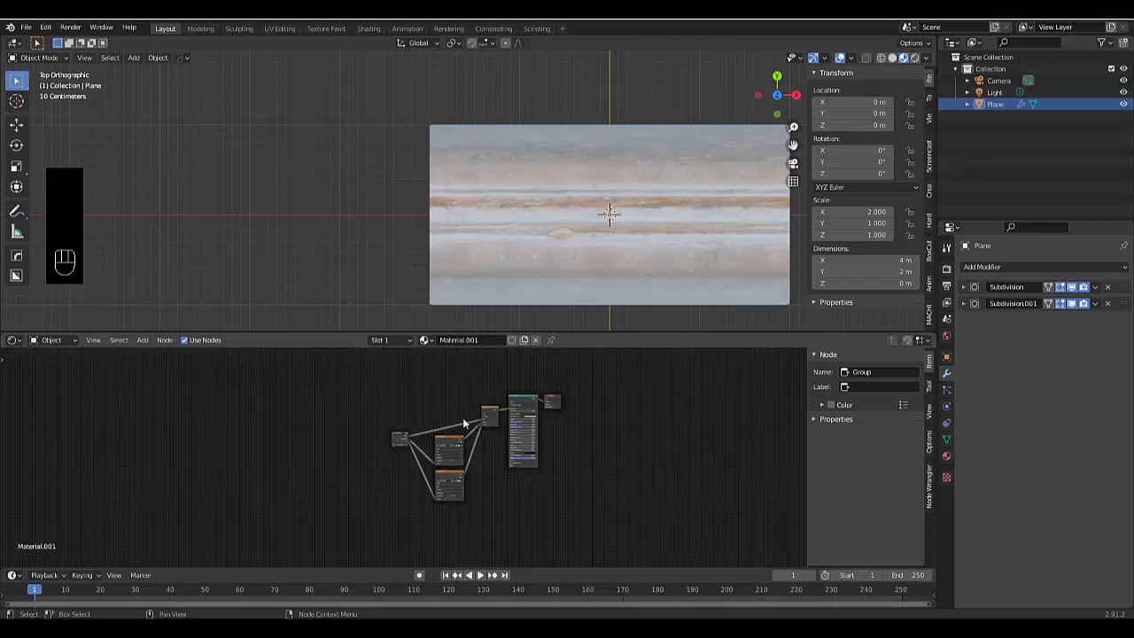
{"action": "scroll", "coordinate": [397, 439], "scroll_direction": "up", "scroll_amount": 2}
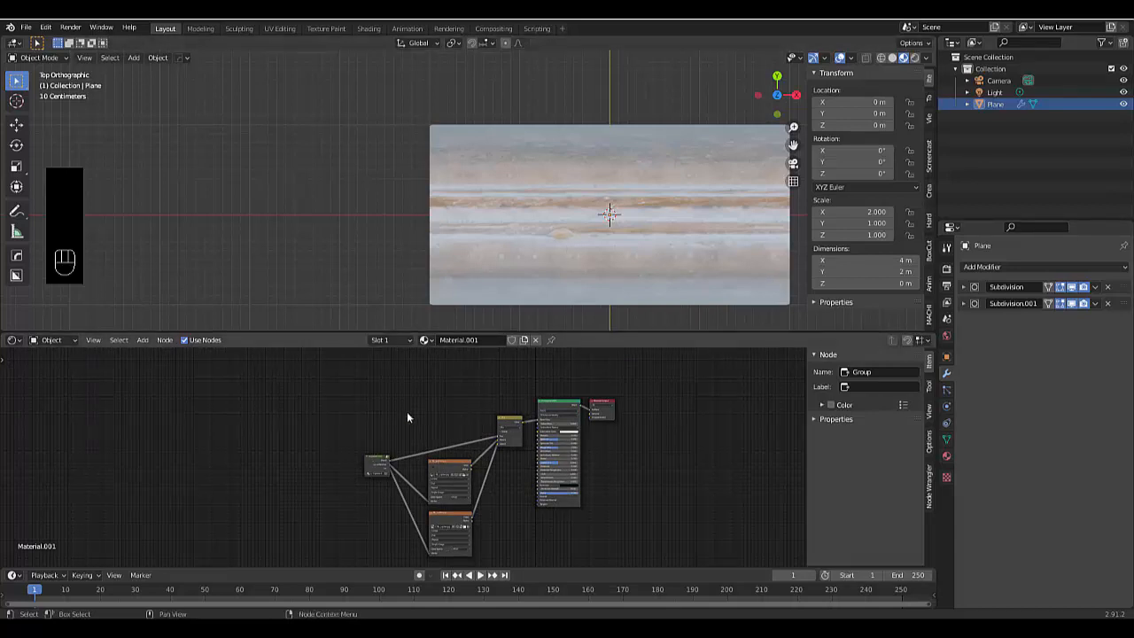
Split the 3D viewport vertically and turn the new narrow area into an Image Editor
{"action": "left_click", "coordinate": [33, 57]}
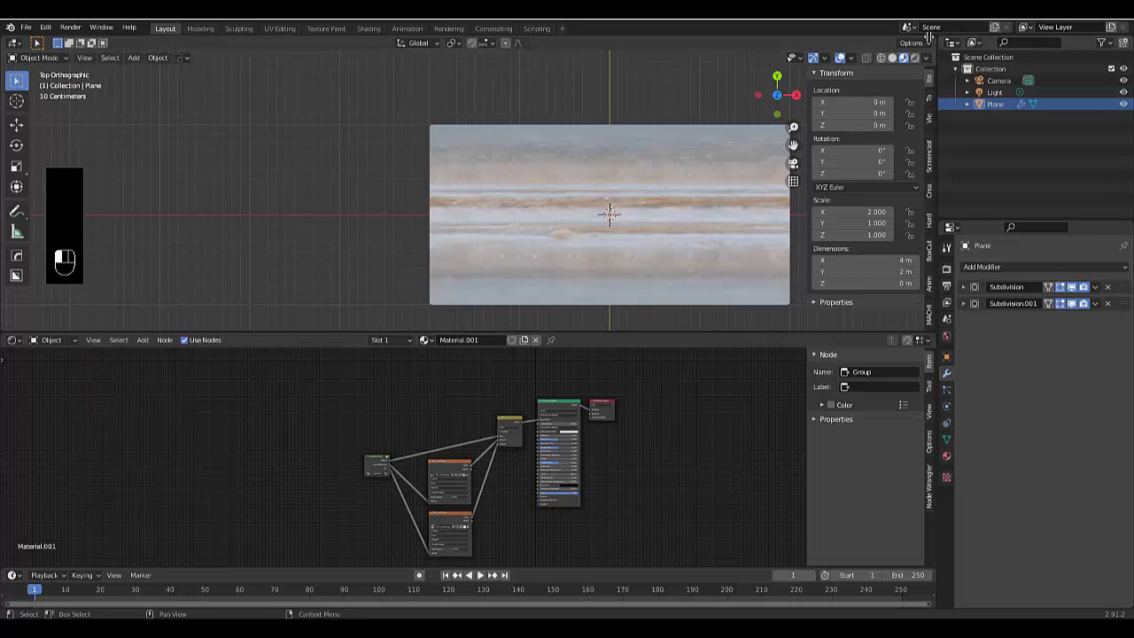
{"action": "left_click_drag", "start_coordinate": [895, 43], "coordinate": [728, 55]}
{"action": "left_click", "coordinate": [739, 44]}
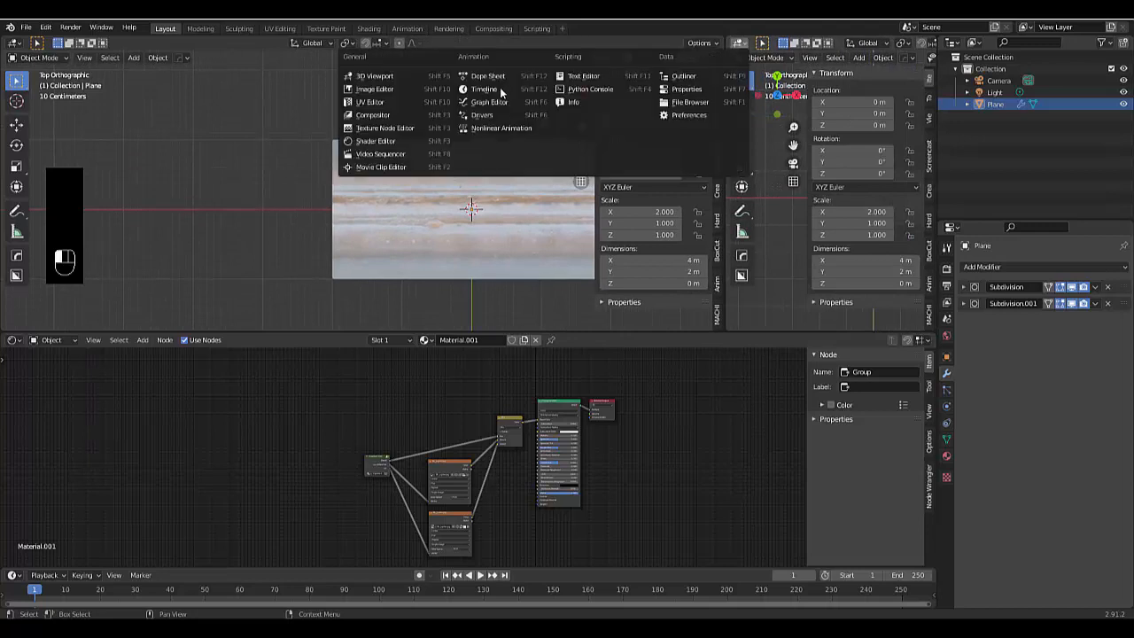
{"action": "left_click", "coordinate": [372, 89]}
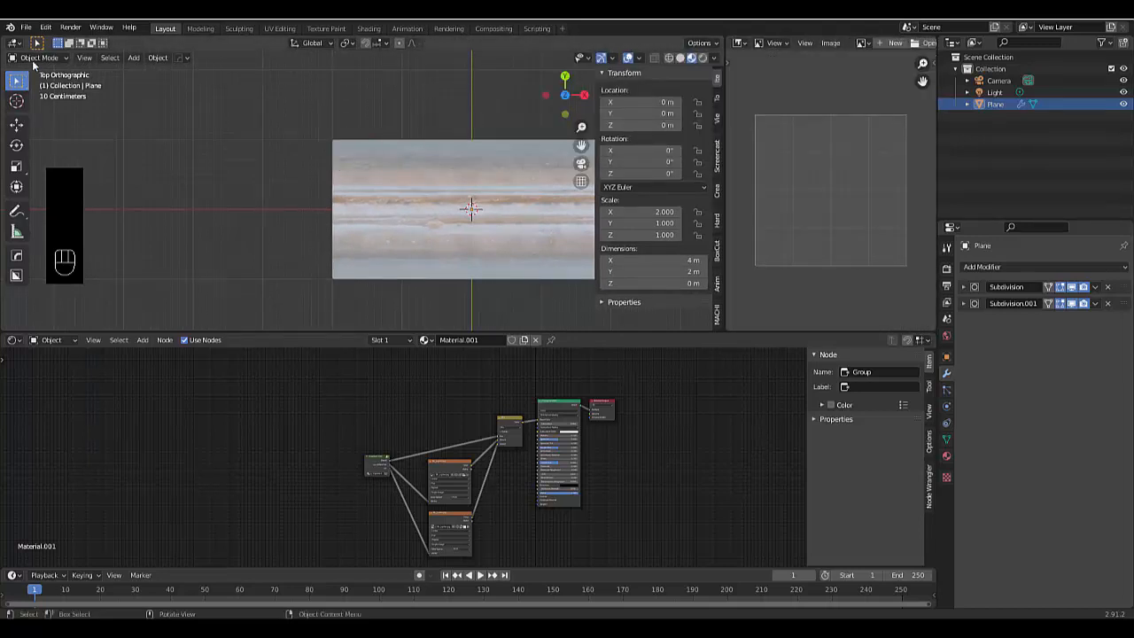
Display the flow_map image in the Image Editor so that the whole image fits in view
{"action": "left_click", "coordinate": [862, 42]}
{"action": "left_click", "coordinate": [887, 72]}
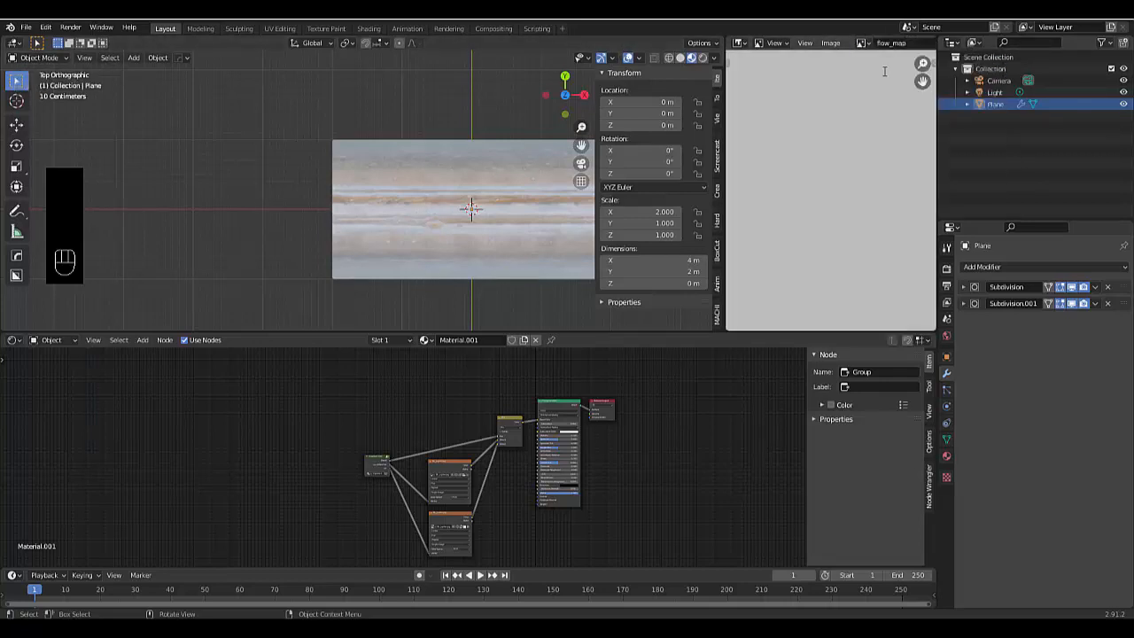
{"action": "scroll", "coordinate": [821, 222], "scroll_direction": "down", "scroll_amount": 3}
{"action": "scroll", "coordinate": [812, 217], "scroll_direction": "up", "scroll_amount": 5}
{"action": "scroll", "coordinate": [812, 218], "scroll_direction": "down", "scroll_amount": 2}
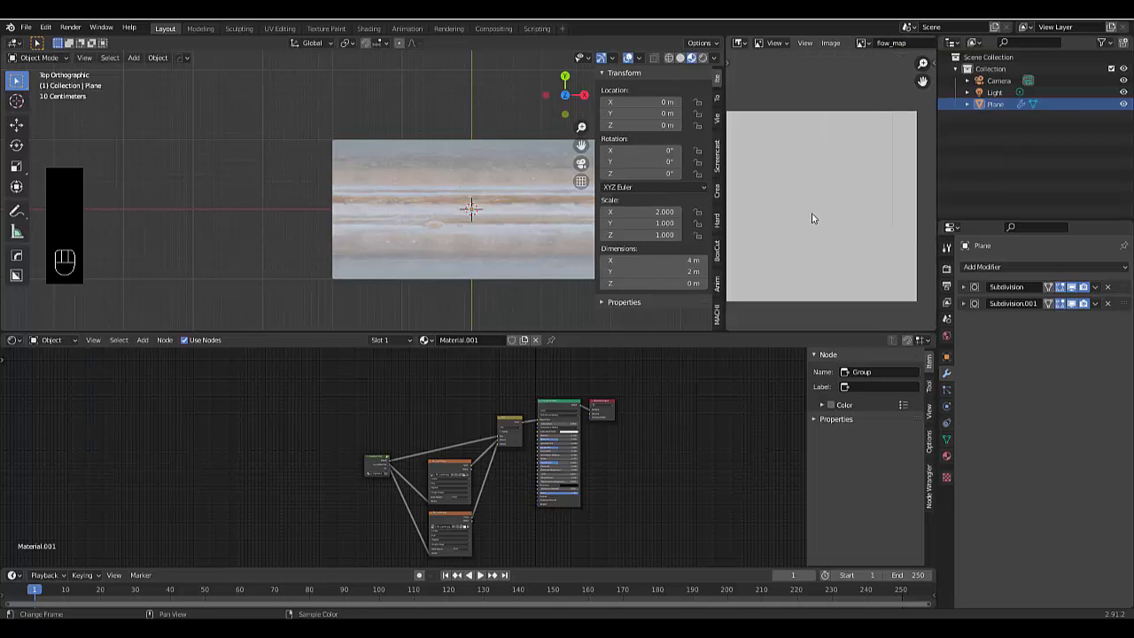
{"action": "scroll", "coordinate": [891, 266], "scroll_direction": "down", "scroll_amount": 1}
{"action": "scroll", "coordinate": [860, 245], "scroll_direction": "up", "scroll_amount": 2}
{"action": "scroll", "coordinate": [836, 246], "scroll_direction": "down", "scroll_amount": 2}
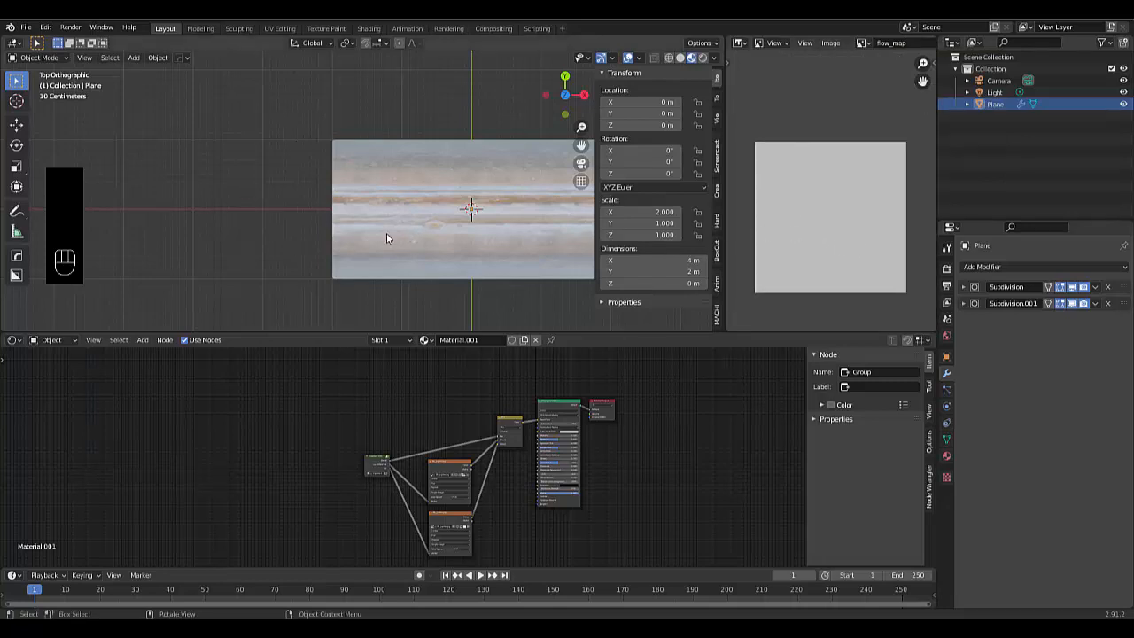
Switch the plane to Texture Paint mode and show the tool settings with the texture slots and 3D Flowmap Paint options
{"action": "left_click", "coordinate": [41, 59]}
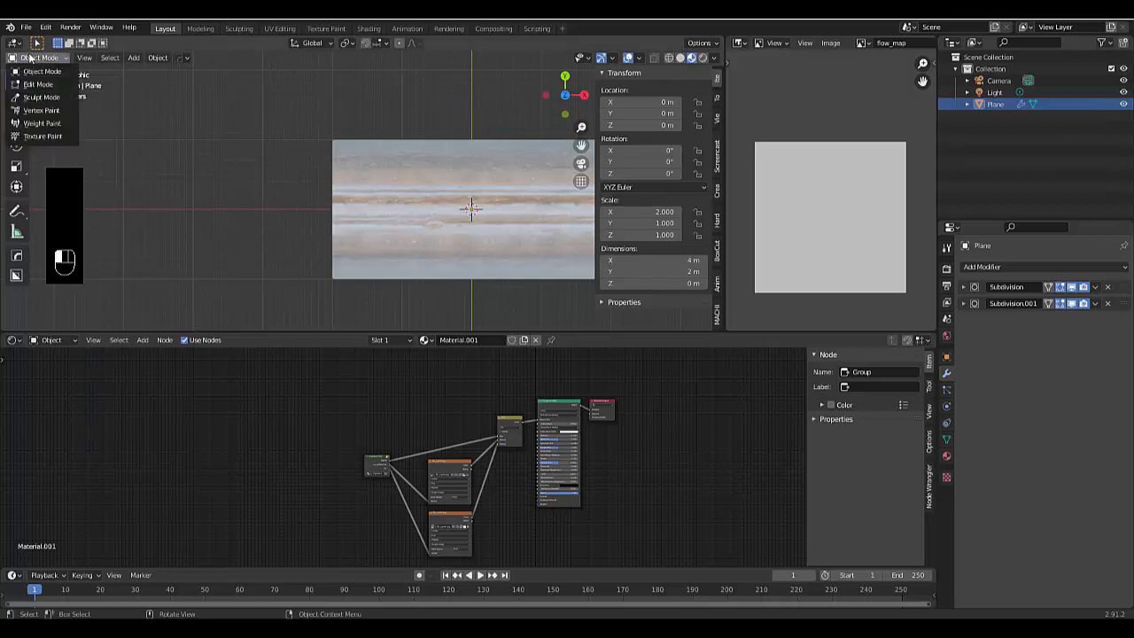
{"action": "left_click", "coordinate": [46, 138]}
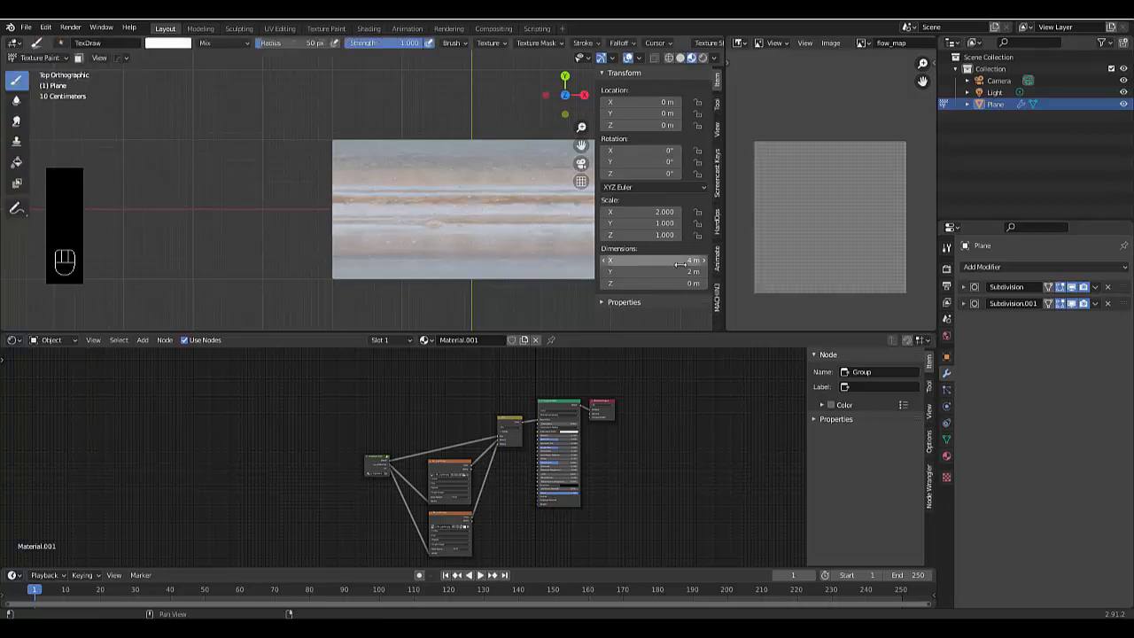
{"action": "left_click", "coordinate": [717, 112]}
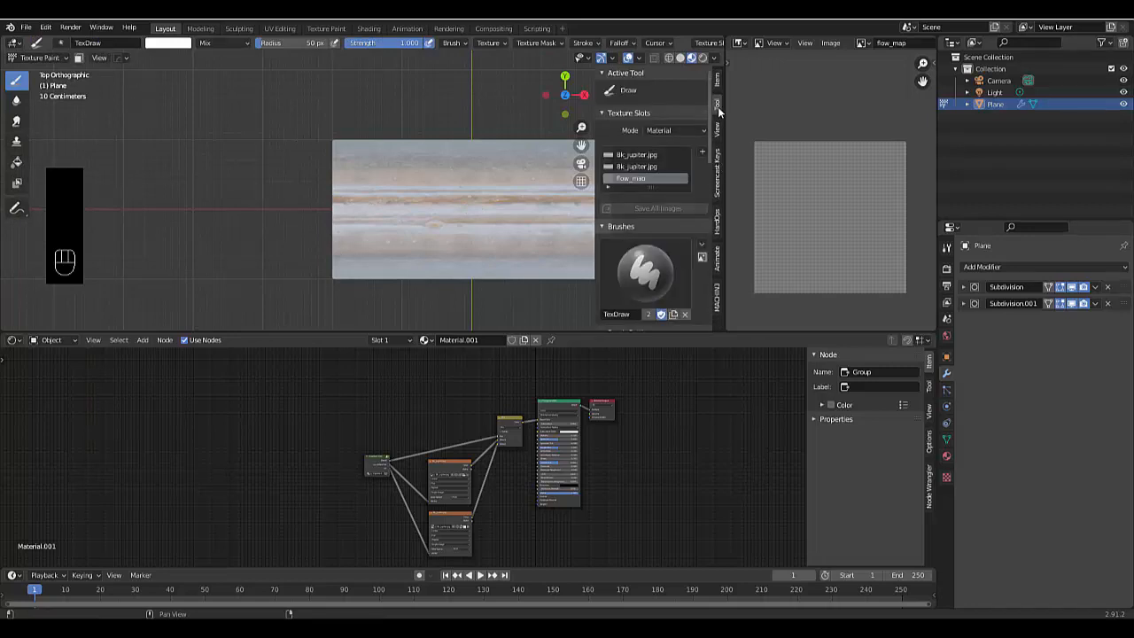
{"action": "scroll", "coordinate": [679, 207], "scroll_direction": "down", "scroll_amount": 6}
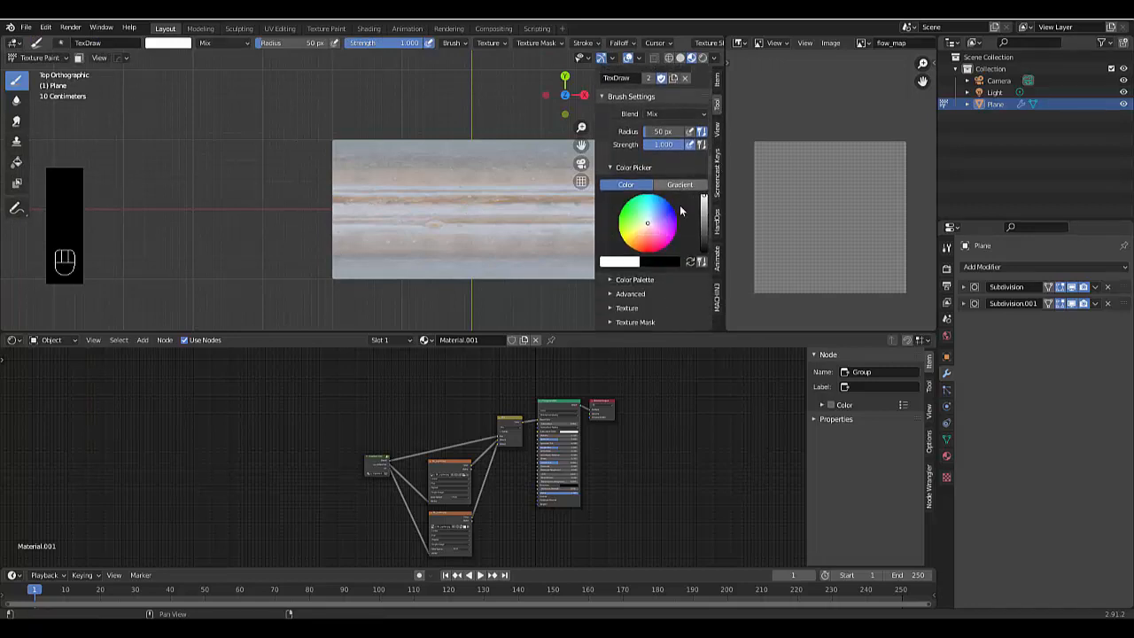
{"action": "scroll", "coordinate": [679, 205], "scroll_direction": "down", "scroll_amount": 3}
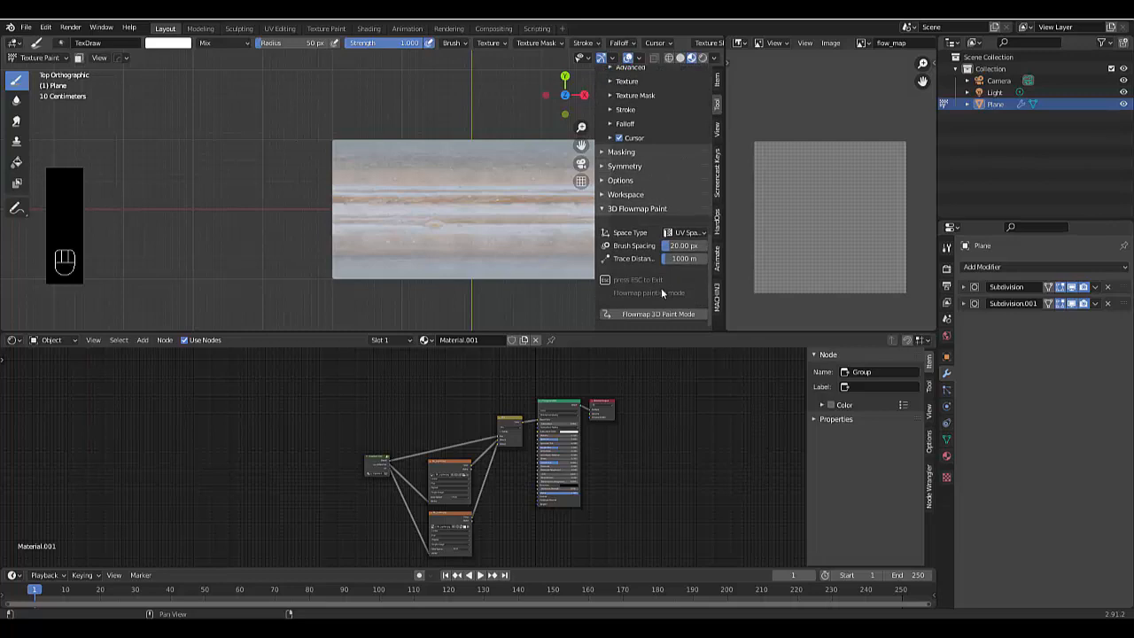
{"action": "scroll", "coordinate": [661, 300], "scroll_direction": "up", "scroll_amount": 9}
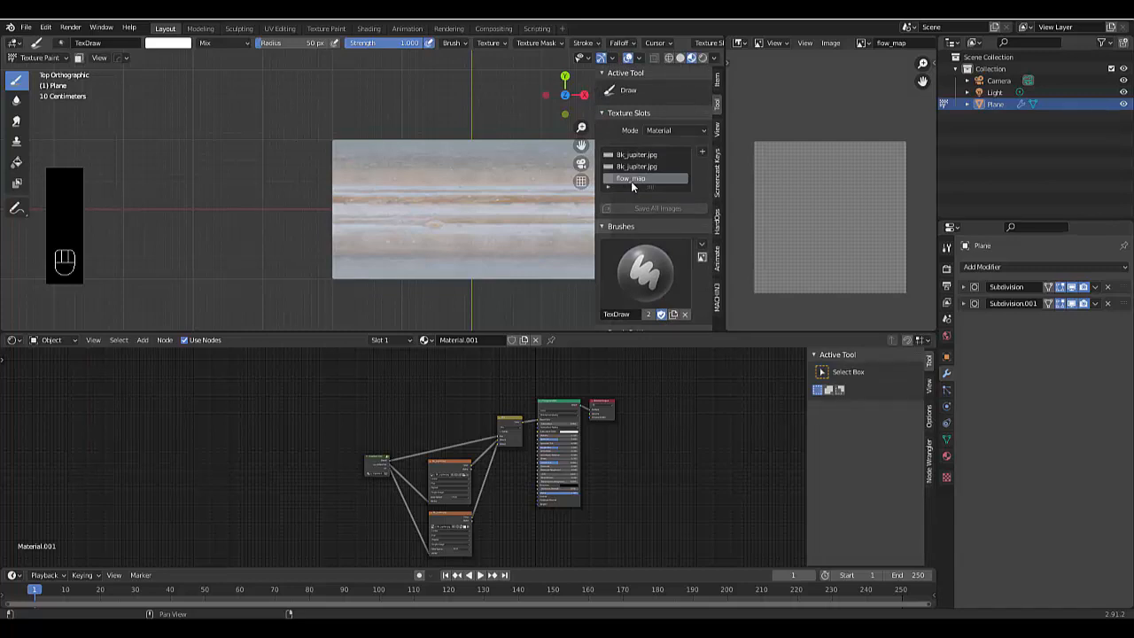
Open the Important files node group for editing and examine which image its Image Texture node uses
{"action": "scroll", "coordinate": [354, 465], "scroll_direction": "up", "scroll_amount": 3}
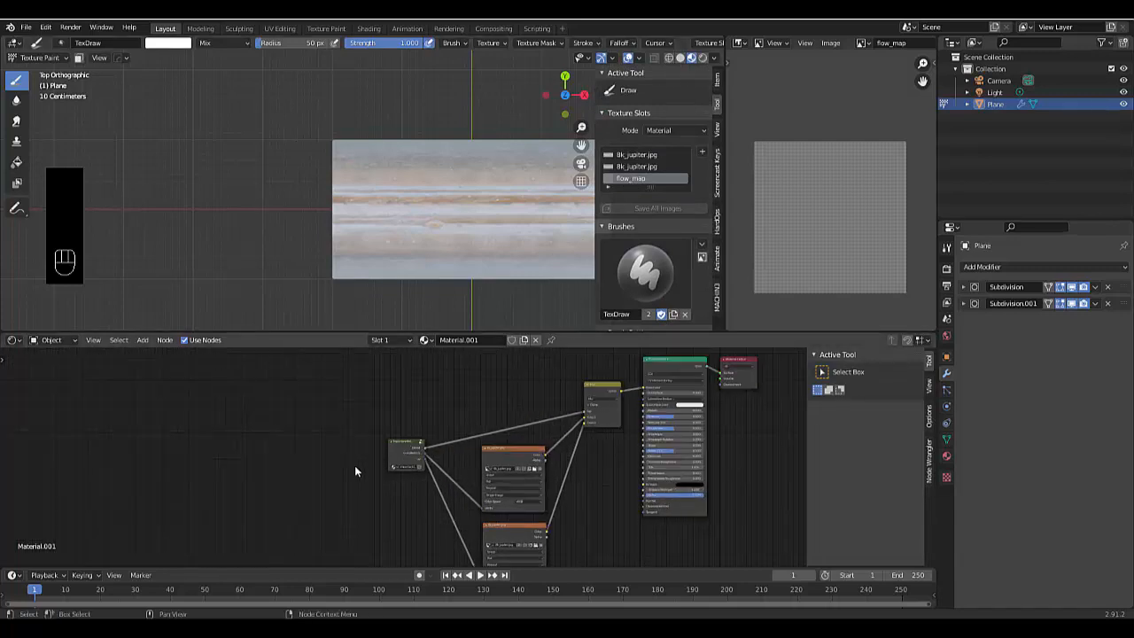
{"action": "scroll", "coordinate": [354, 465], "scroll_direction": "up", "scroll_amount": 2}
{"action": "left_click", "coordinate": [406, 436]}
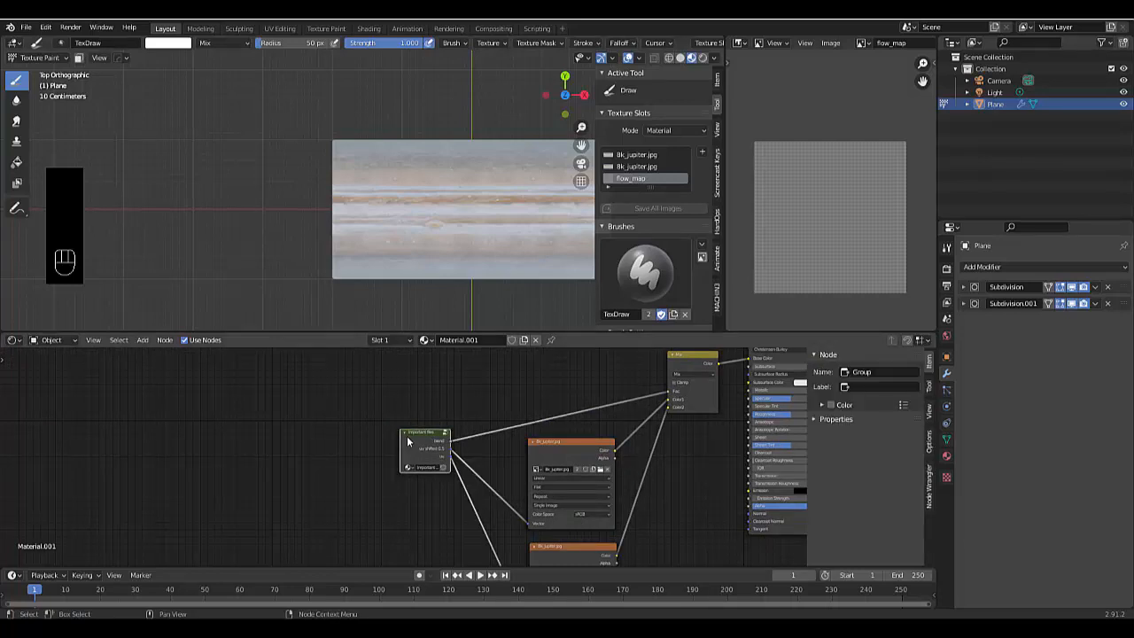
{"action": "key", "text": "Tab"}
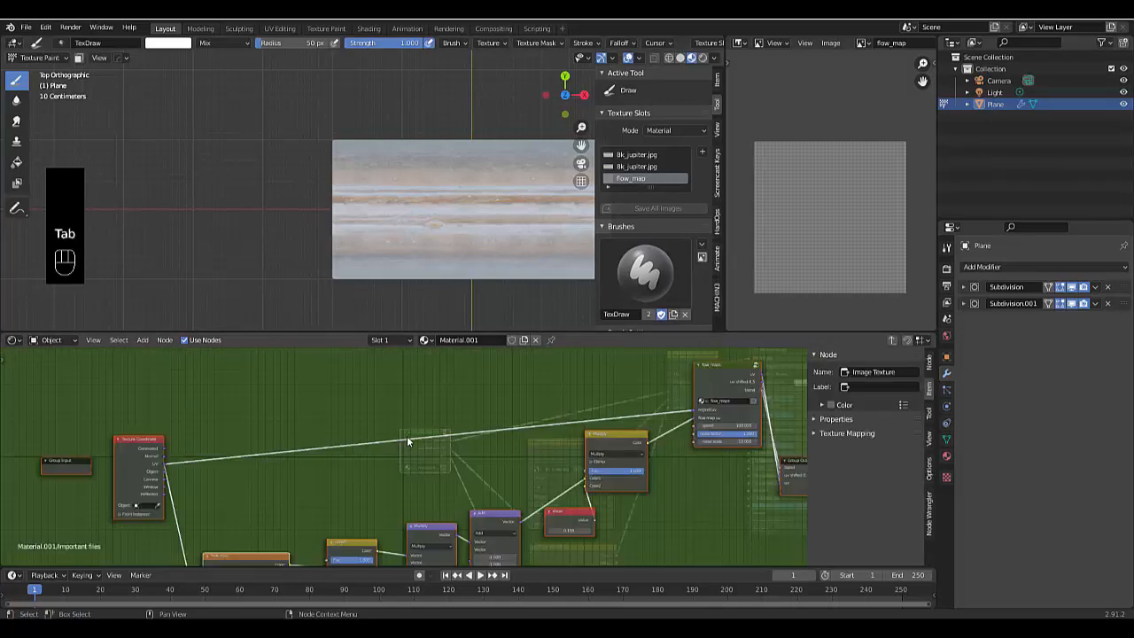
{"action": "scroll", "coordinate": [468, 468], "scroll_direction": "down", "scroll_amount": 10}
{"action": "scroll", "coordinate": [252, 508], "scroll_direction": "up", "scroll_amount": 6}
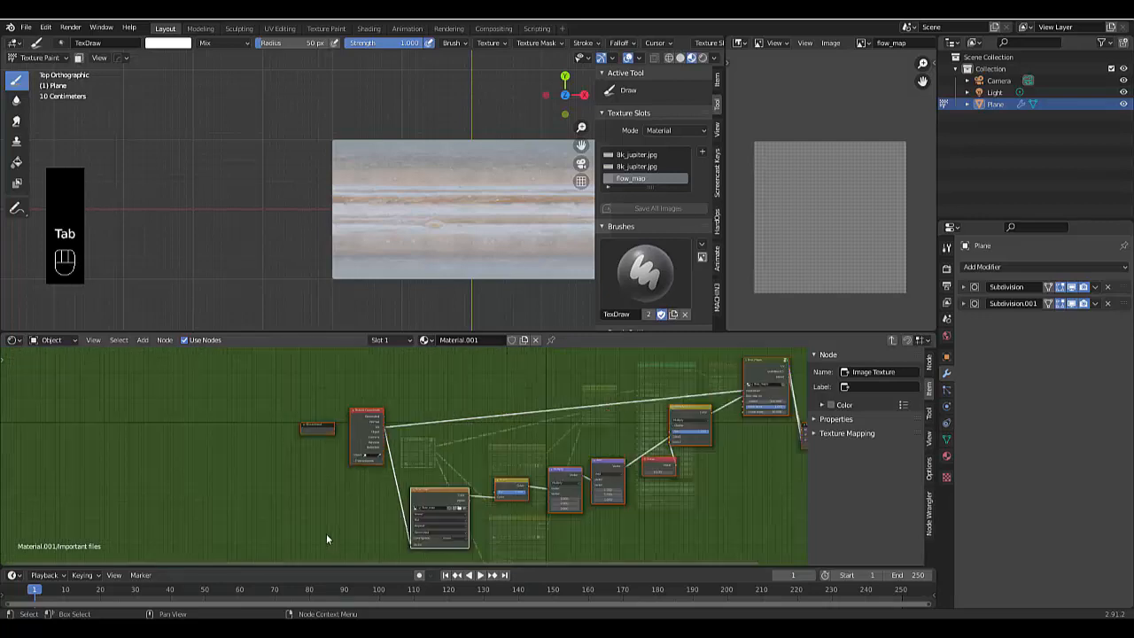
{"action": "scroll", "coordinate": [371, 447], "scroll_direction": "up", "scroll_amount": 4}
{"action": "scroll", "coordinate": [491, 440], "scroll_direction": "up", "scroll_amount": 3}
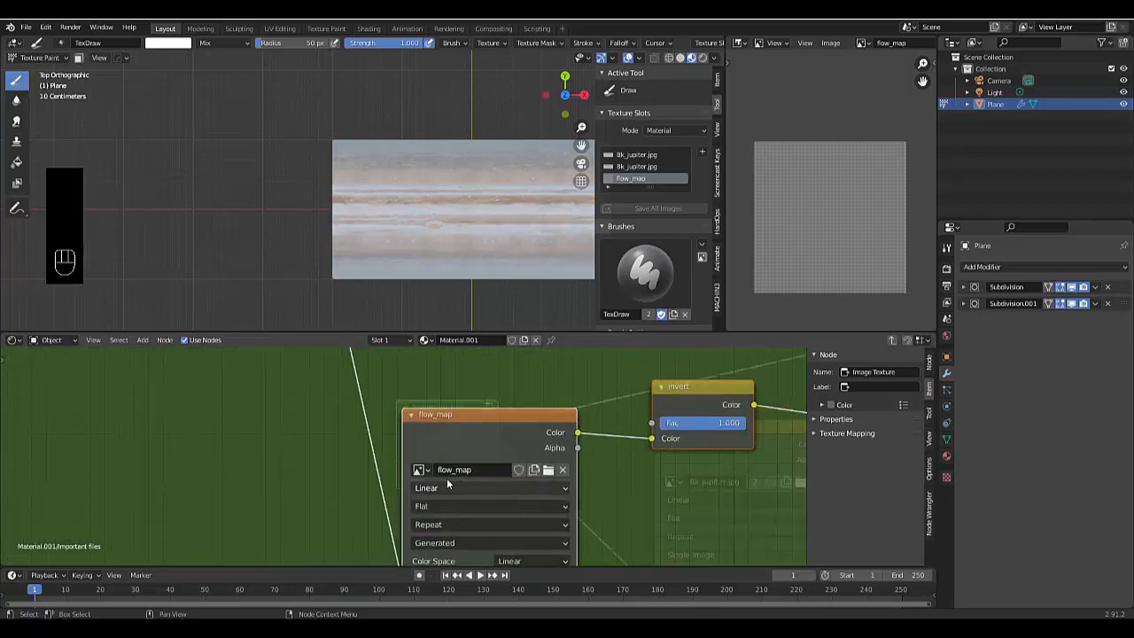
Leave the Important files node group and return to the Material.001 node tree
{"action": "scroll", "coordinate": [565, 476], "scroll_direction": "down", "scroll_amount": 2}
{"action": "scroll", "coordinate": [565, 475], "scroll_direction": "down", "scroll_amount": 1}
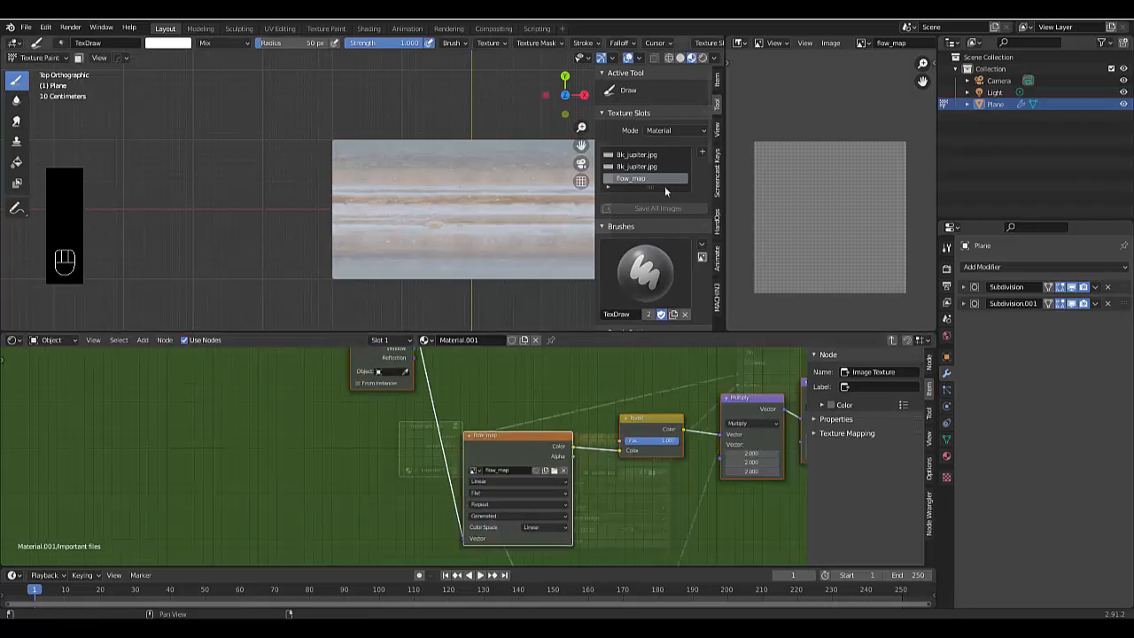
{"action": "key", "text": "Tab"}
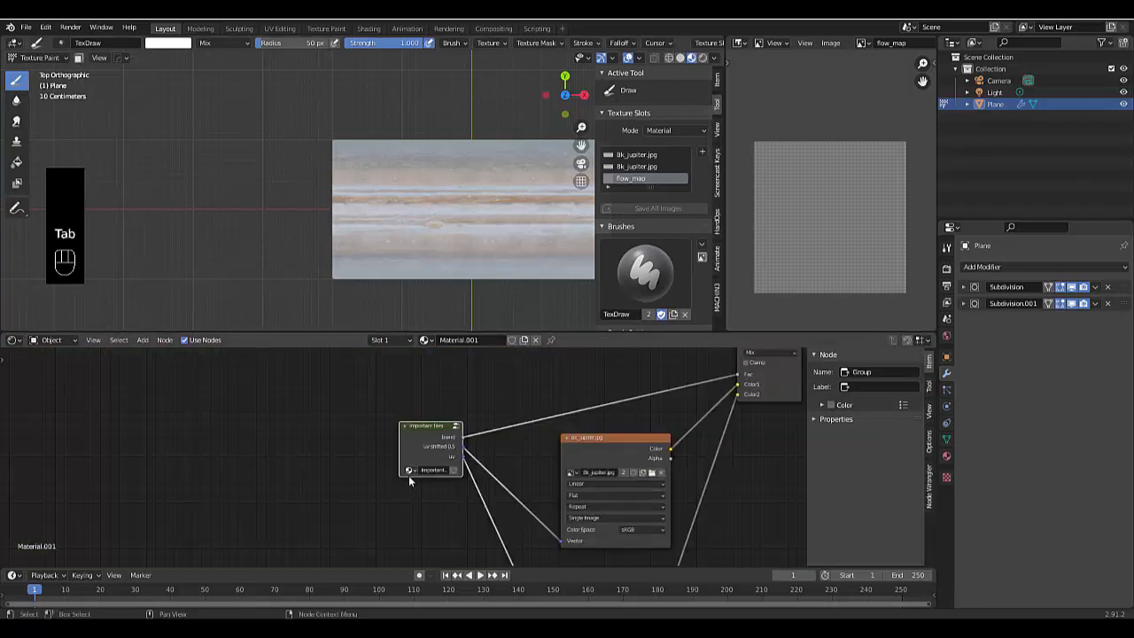
Start Flowmap 3D Paint Mode in UV space, paint flow strokes around the Great Red Spot, and exit the mode
{"action": "scroll", "coordinate": [447, 236], "scroll_direction": "down", "scroll_amount": 2}
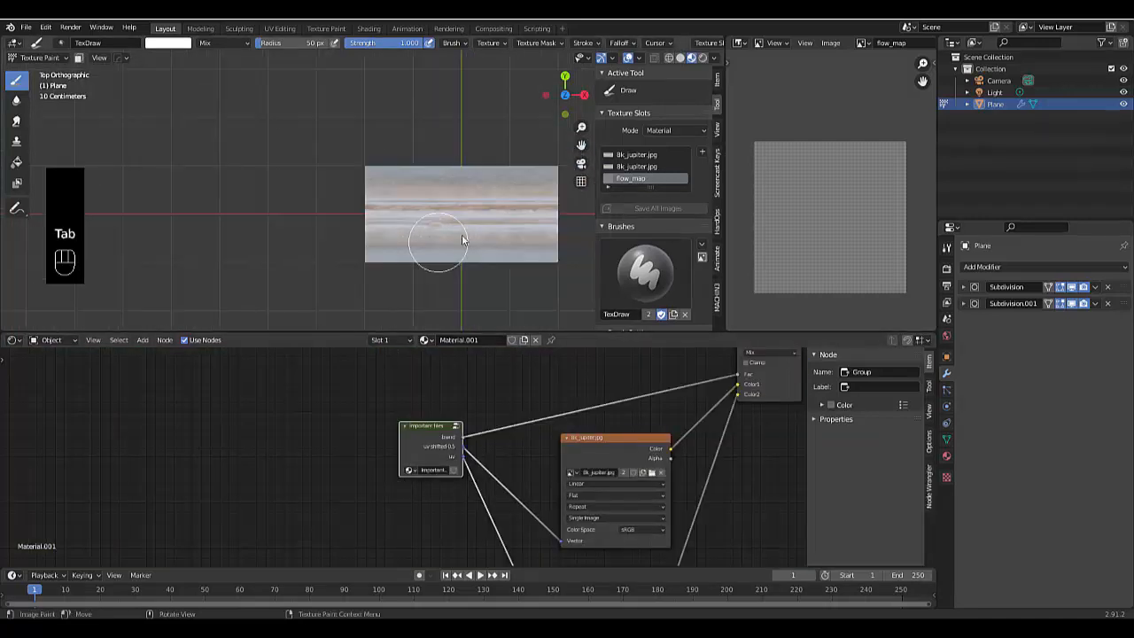
{"action": "scroll", "coordinate": [438, 242], "scroll_direction": "down", "scroll_amount": 4}
{"action": "scroll", "coordinate": [503, 186], "scroll_direction": "up", "scroll_amount": 3}
{"action": "scroll", "coordinate": [397, 294], "scroll_direction": "up", "scroll_amount": 2}
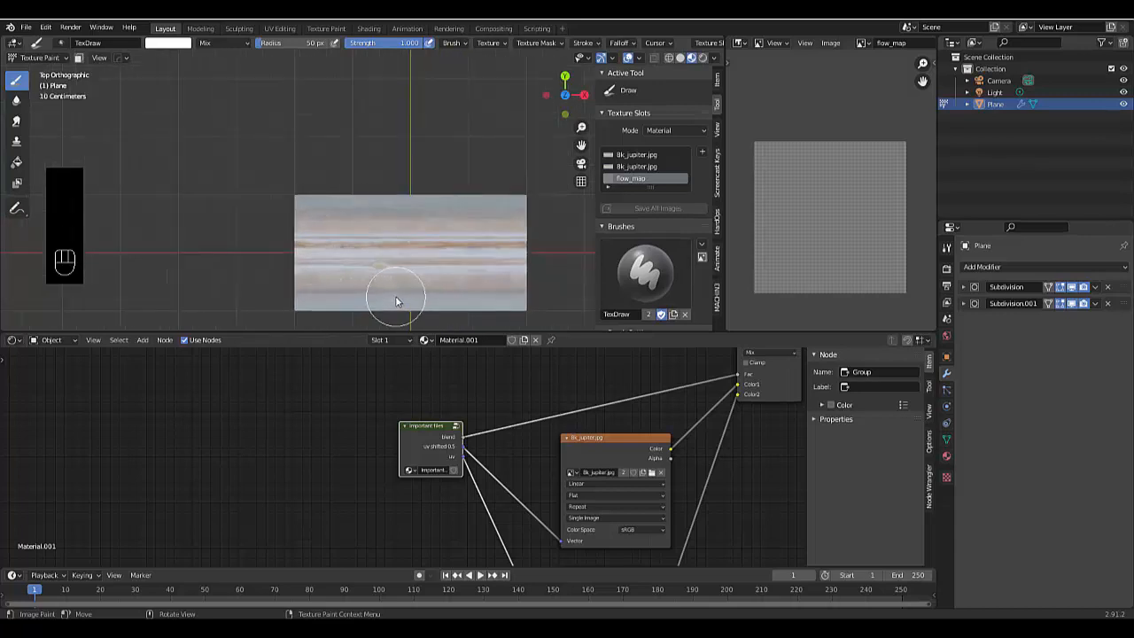
{"action": "scroll", "coordinate": [642, 213], "scroll_direction": "down", "scroll_amount": 8}
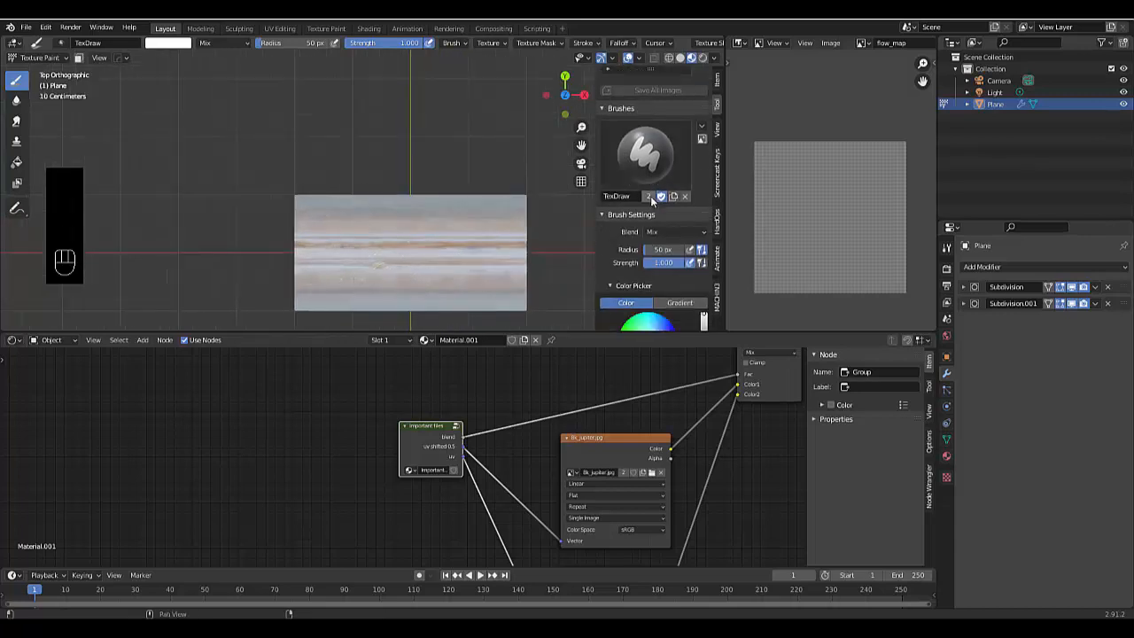
{"action": "scroll", "coordinate": [651, 201], "scroll_direction": "down", "scroll_amount": 3}
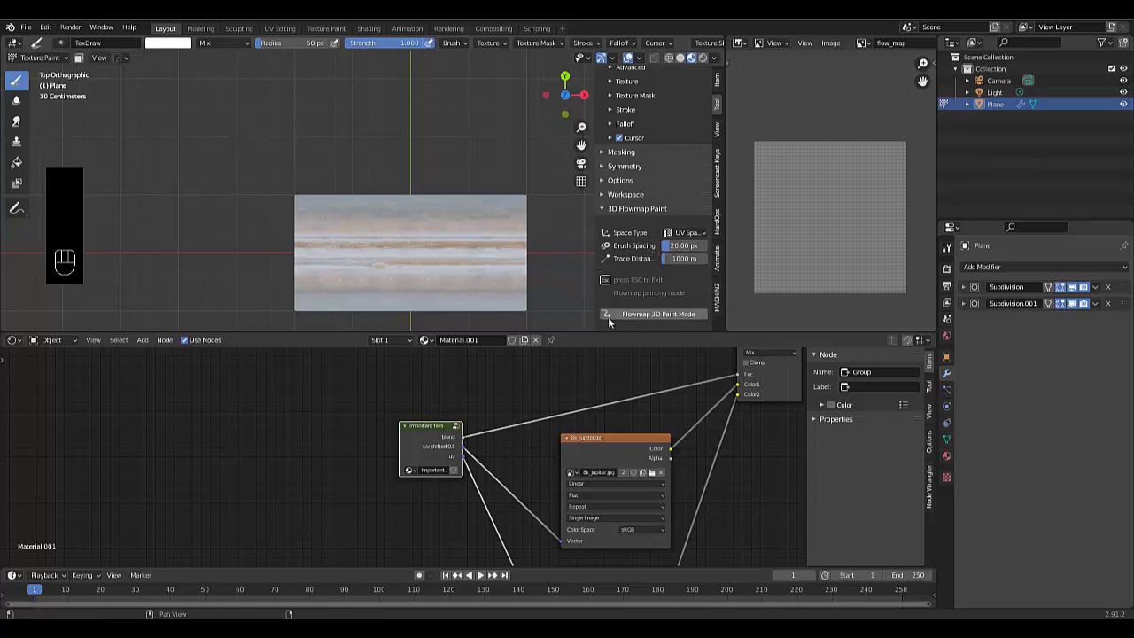
{"action": "scroll", "coordinate": [387, 312], "scroll_direction": "up", "scroll_amount": 5}
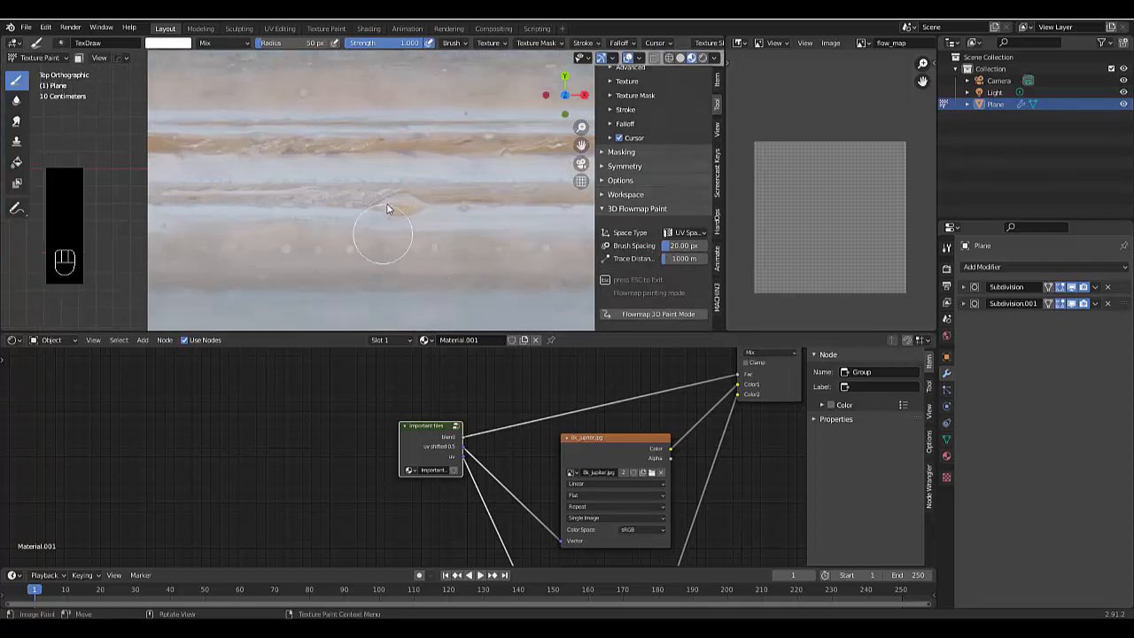
{"action": "scroll", "coordinate": [421, 188], "scroll_direction": "up", "scroll_amount": 2}
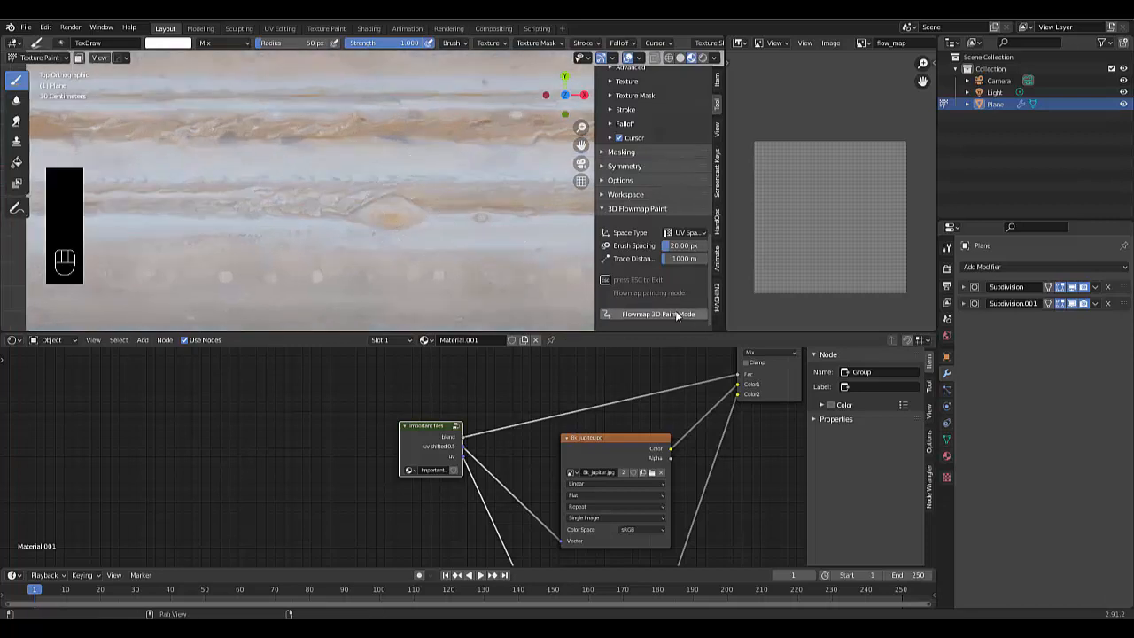
{"action": "left_click", "coordinate": [657, 314]}
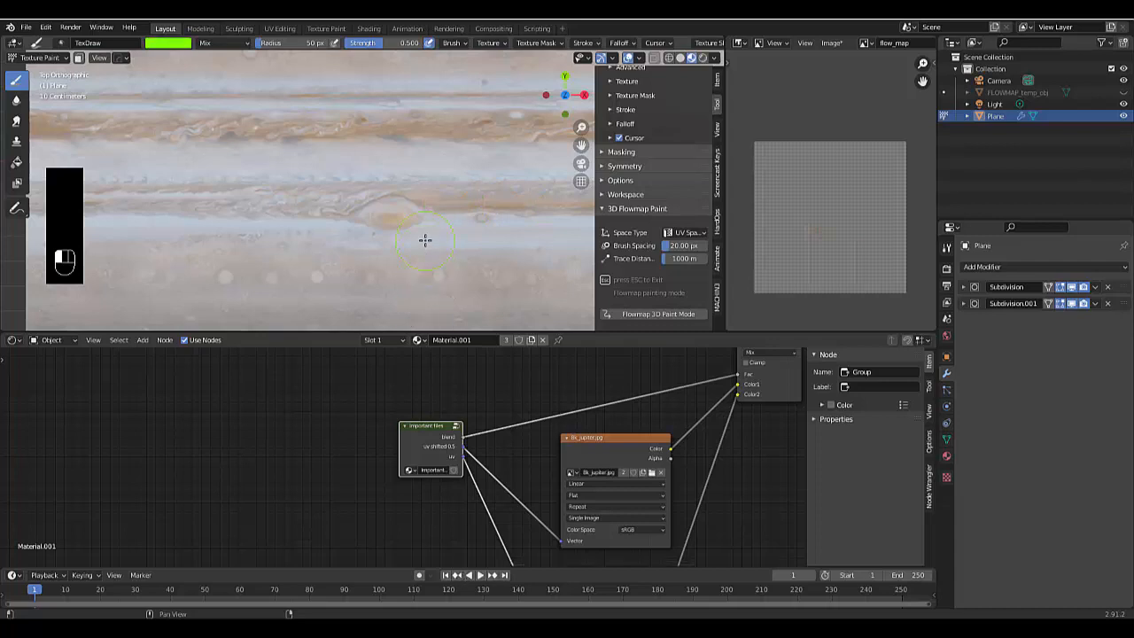
{"action": "key", "text": "Escape"}
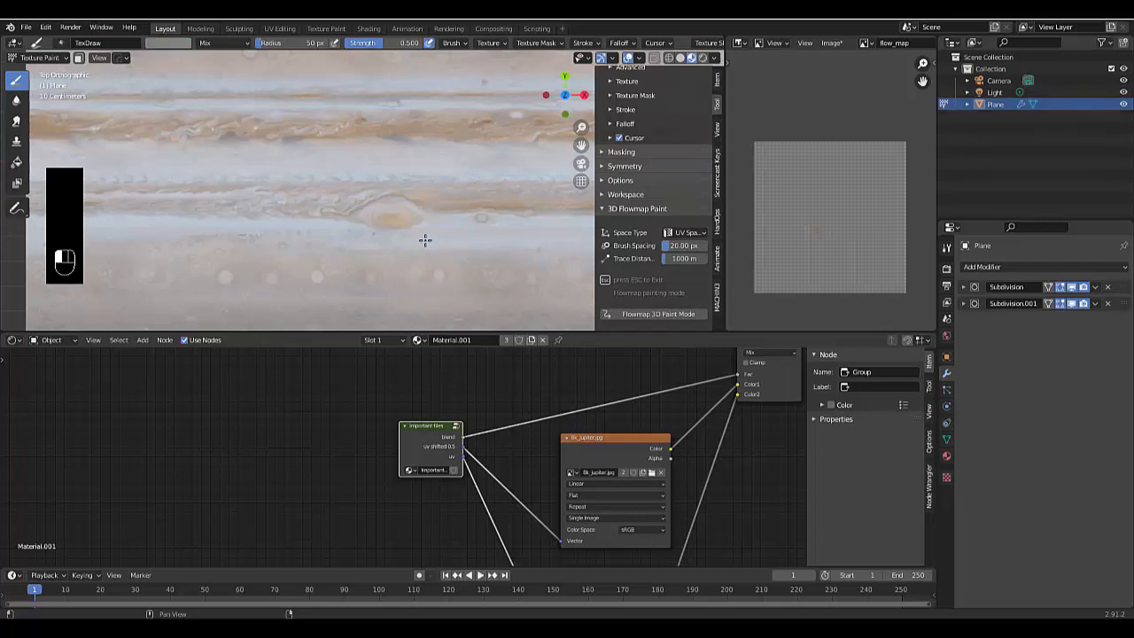
Play the animation, re-enter Flowmap 3D Paint Mode, and paint flow from the Great Red Spot leftward along its band
{"action": "key", "text": "space"}
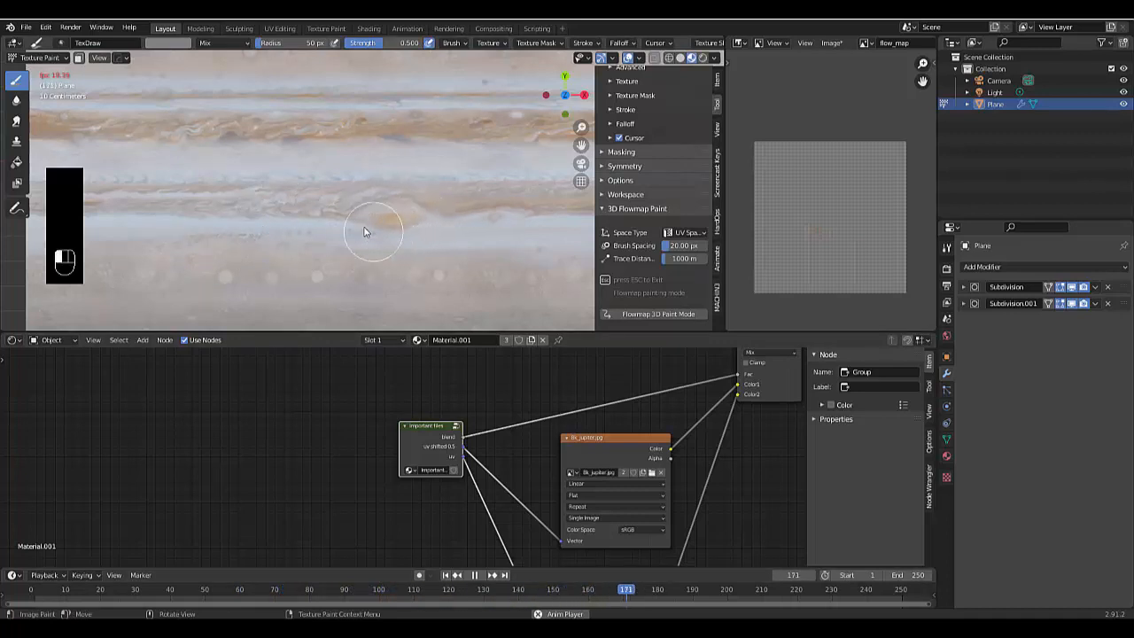
{"action": "left_click", "coordinate": [658, 313]}
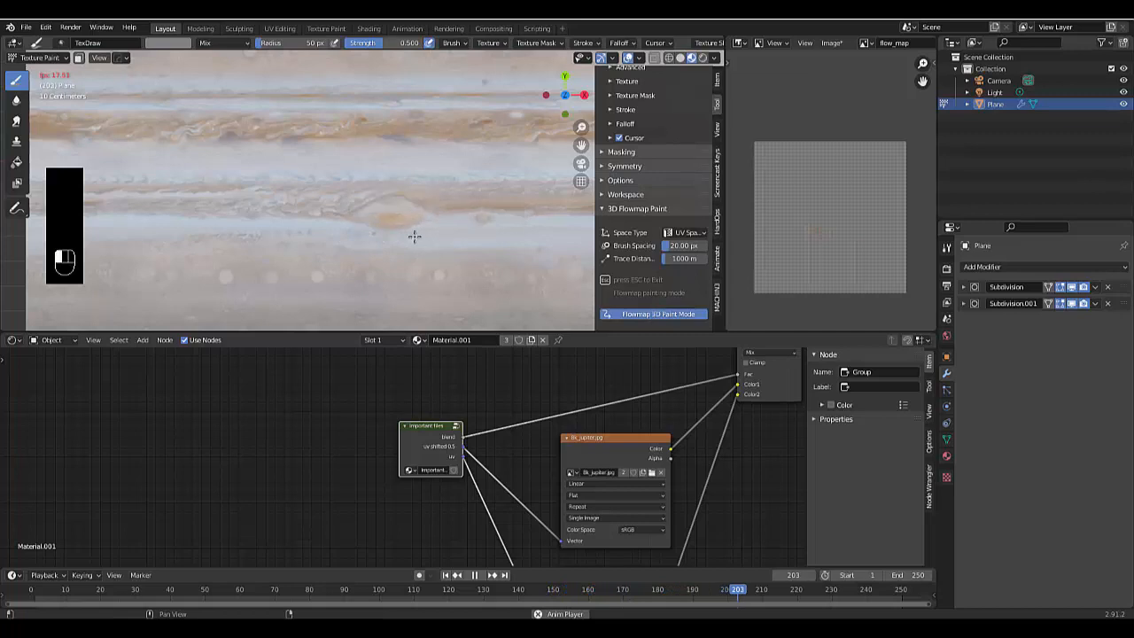
{"action": "mouse_move", "coordinate": [418, 221]}
{"action": "left_mouse_down"}
{"action": "mouse_move", "coordinate": [372, 228]}
{"action": "mouse_move", "coordinate": [209, 203]}
{"action": "left_mouse_up"}
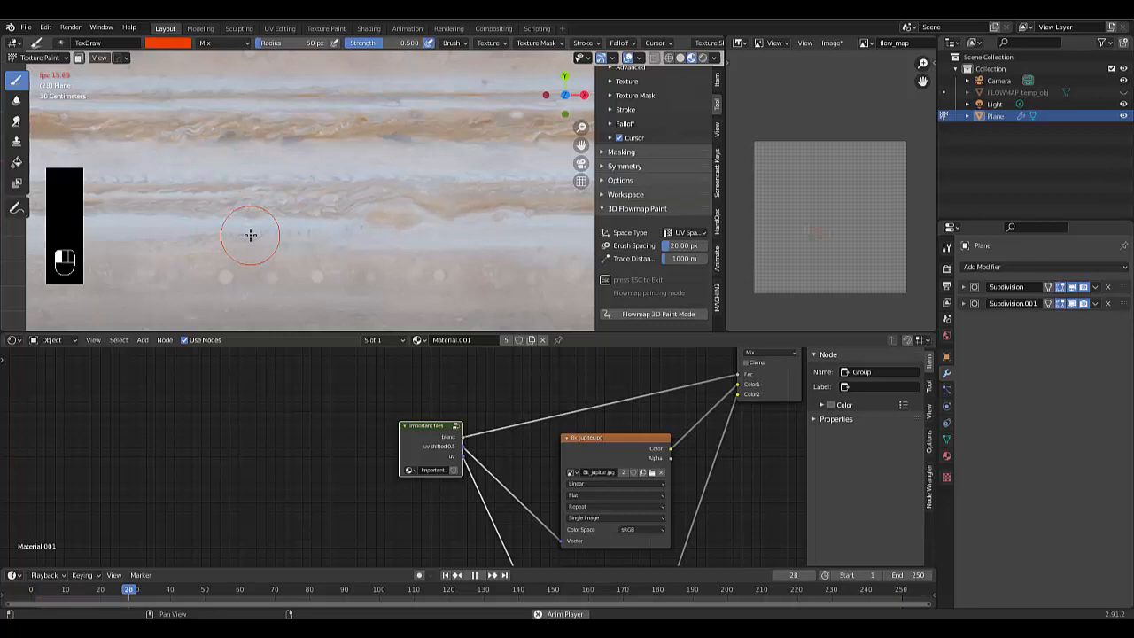
{"action": "scroll", "coordinate": [388, 238], "scroll_direction": "down", "scroll_amount": 2}
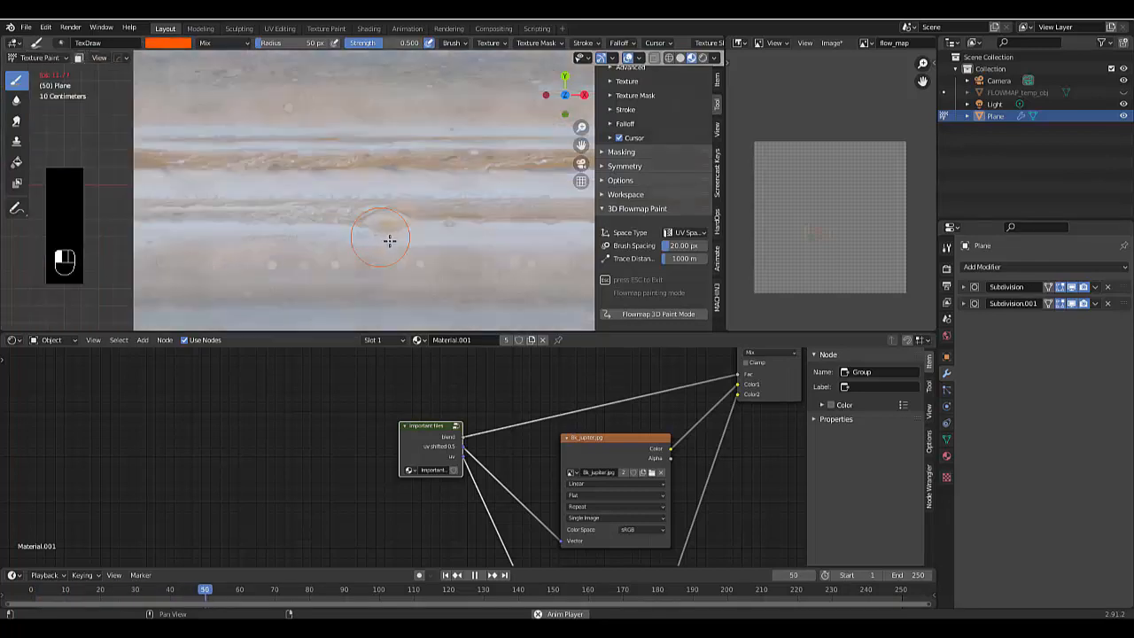
{"action": "scroll", "coordinate": [237, 227], "scroll_direction": "up", "scroll_amount": 2}
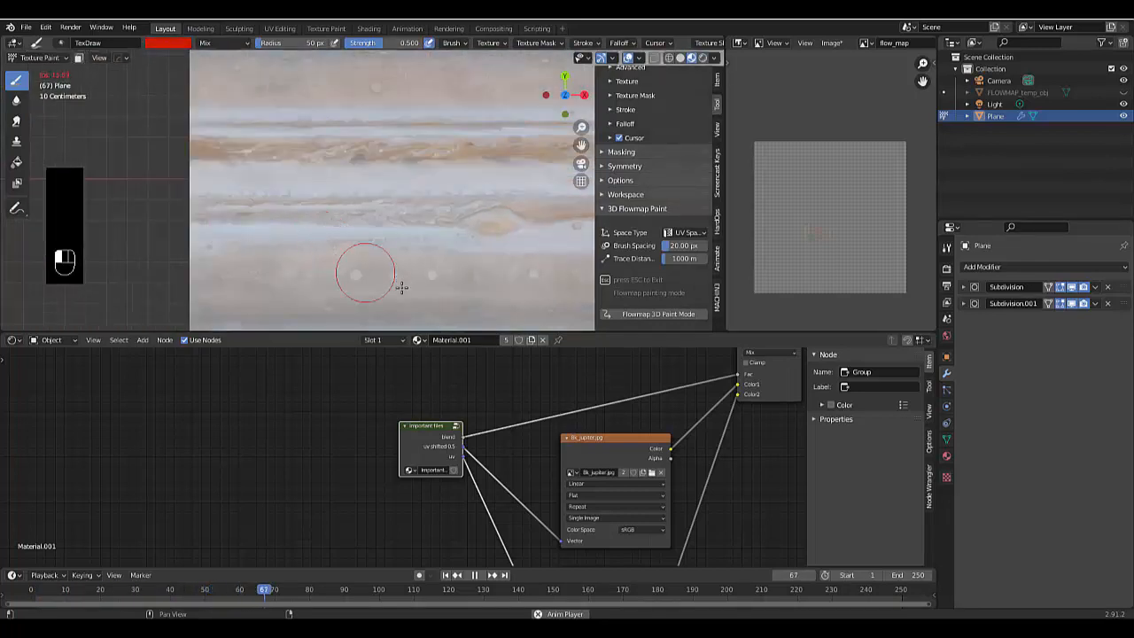
Paint circular flow strokes around a small white spot in the pale band south of the Great Red Spot
{"action": "scroll", "coordinate": [374, 300], "scroll_direction": "up", "scroll_amount": 8}
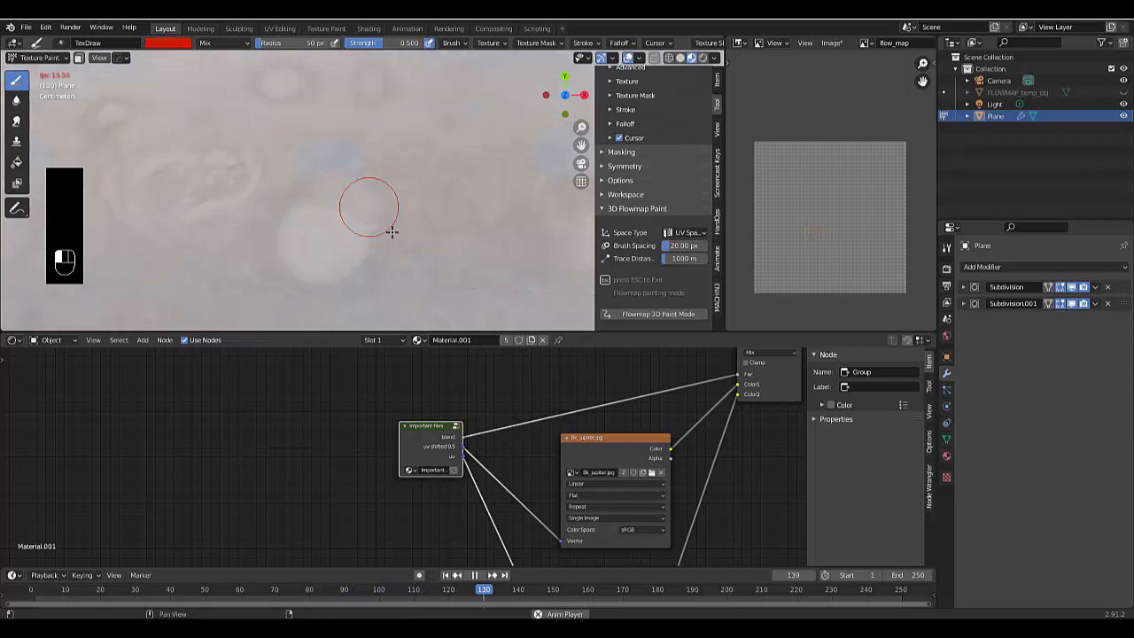
{"action": "mouse_move", "coordinate": [305, 299]}
{"action": "left_mouse_down"}
{"action": "mouse_move", "coordinate": [281, 283]}
{"action": "mouse_move", "coordinate": [275, 231]}
{"action": "mouse_move", "coordinate": [317, 188]}
{"action": "mouse_move", "coordinate": [461, 268]}
{"action": "mouse_move", "coordinate": [407, 316]}
{"action": "mouse_move", "coordinate": [364, 227]}
{"action": "left_mouse_up"}
{"action": "scroll", "coordinate": [354, 229], "scroll_direction": "down", "scroll_amount": 5}
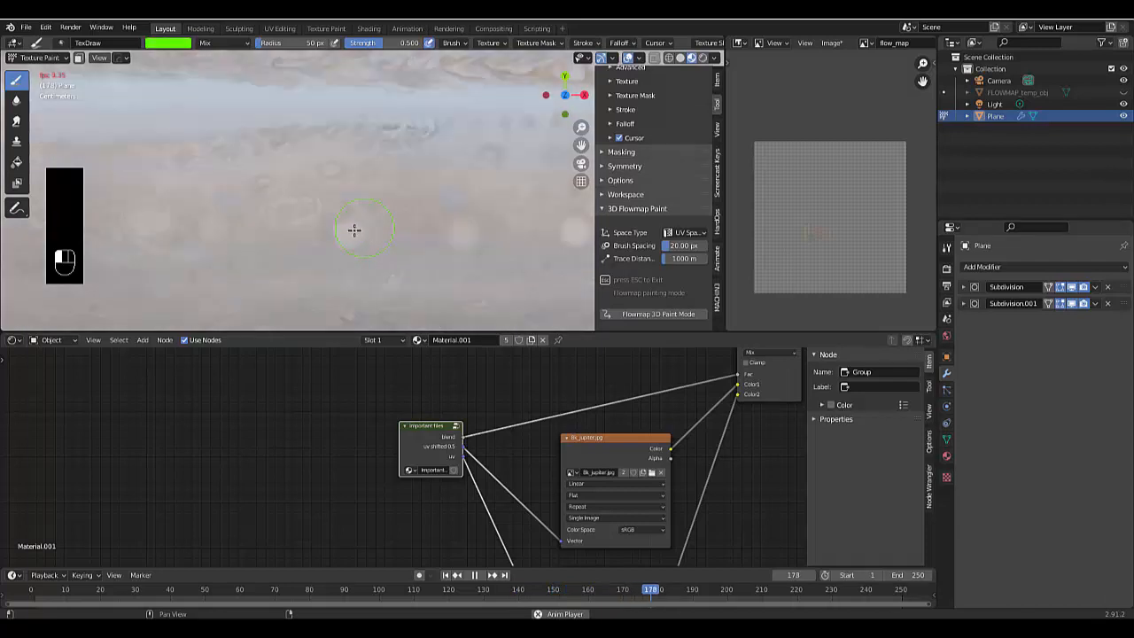
{"action": "scroll", "coordinate": [354, 231], "scroll_direction": "down", "scroll_amount": 2}
{"action": "scroll", "coordinate": [498, 243], "scroll_direction": "up", "scroll_amount": 9}
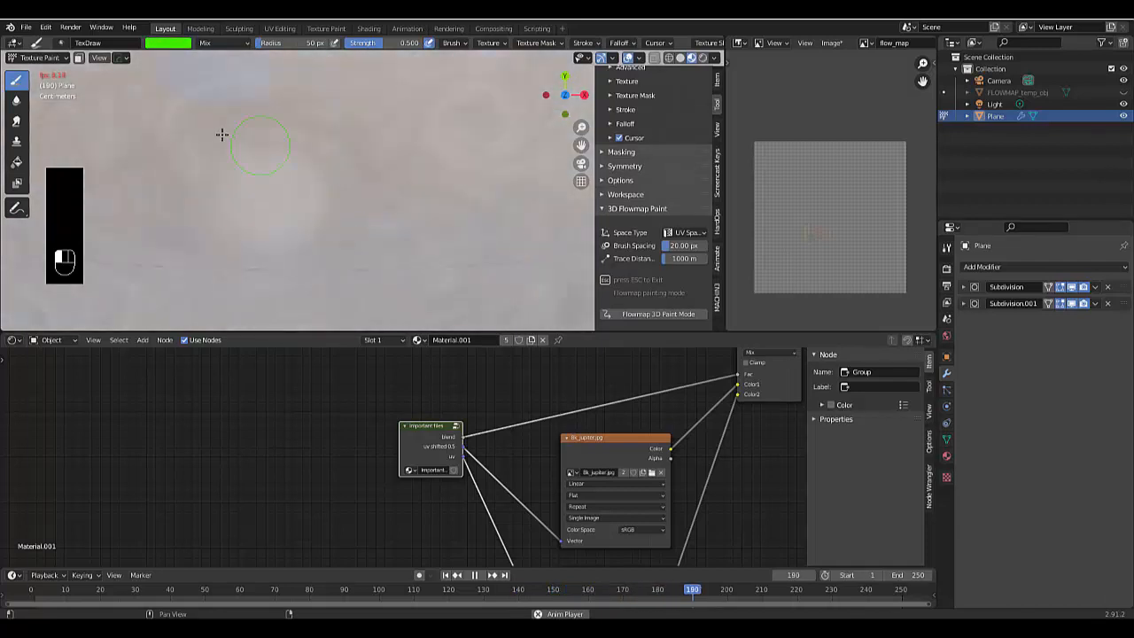
{"action": "mouse_move", "coordinate": [221, 135]}
{"action": "left_mouse_down"}
{"action": "mouse_move", "coordinate": [286, 139]}
{"action": "mouse_move", "coordinate": [328, 169]}
{"action": "mouse_move", "coordinate": [347, 244]}
{"action": "mouse_move", "coordinate": [305, 261]}
{"action": "mouse_move", "coordinate": [242, 248]}
{"action": "mouse_move", "coordinate": [217, 208]}
{"action": "left_mouse_up"}
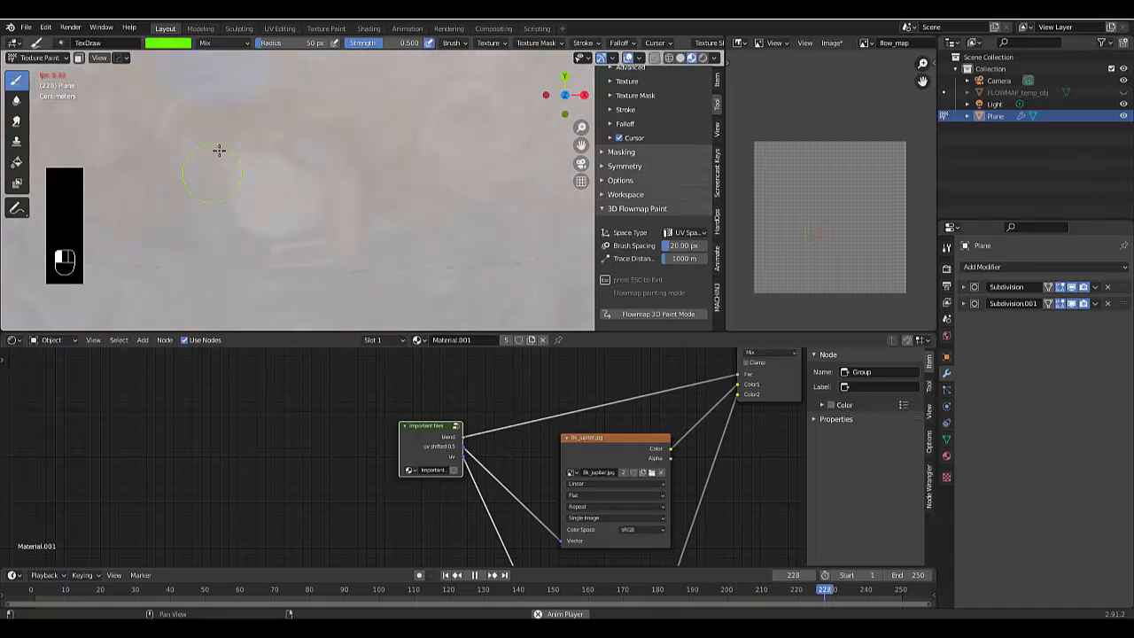
{"action": "mouse_move", "coordinate": [218, 150]}
{"action": "left_mouse_down"}
{"action": "mouse_move", "coordinate": [274, 137]}
{"action": "mouse_move", "coordinate": [263, 273]}
{"action": "mouse_move", "coordinate": [260, 261]}
{"action": "mouse_move", "coordinate": [384, 269]}
{"action": "mouse_move", "coordinate": [278, 238]}
{"action": "mouse_move", "coordinate": [275, 187]}
{"action": "mouse_move", "coordinate": [323, 154]}
{"action": "mouse_move", "coordinate": [362, 210]}
{"action": "mouse_move", "coordinate": [334, 251]}
{"action": "mouse_move", "coordinate": [260, 251]}
{"action": "mouse_move", "coordinate": [230, 195]}
{"action": "left_mouse_up"}
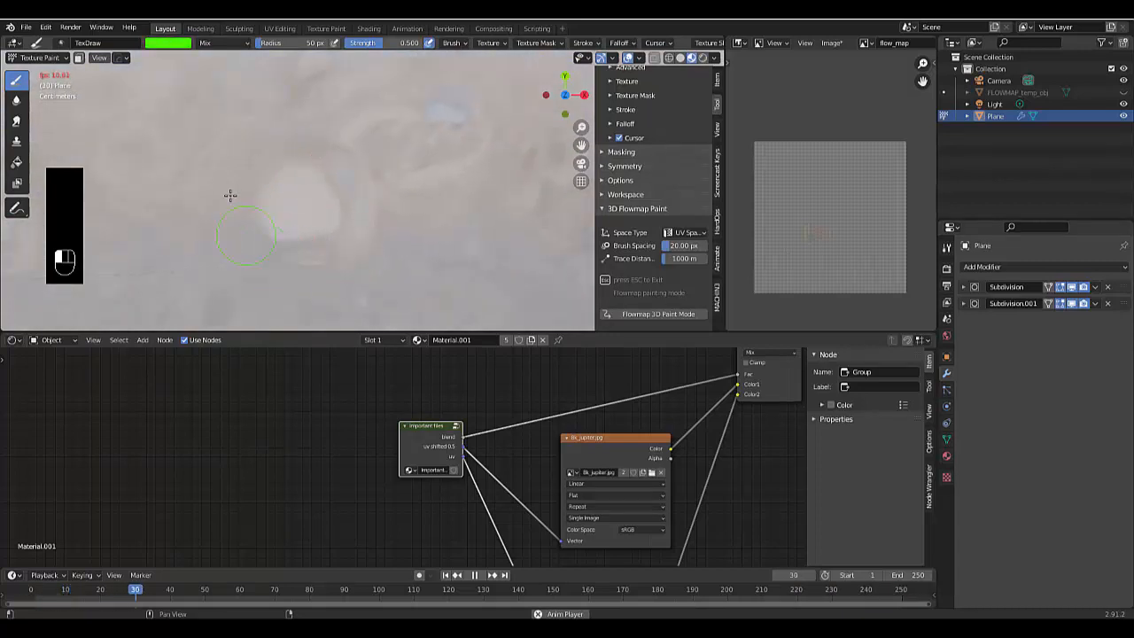
{"action": "left_click_drag", "start_coordinate": [273, 162], "coordinate": [333, 157]}
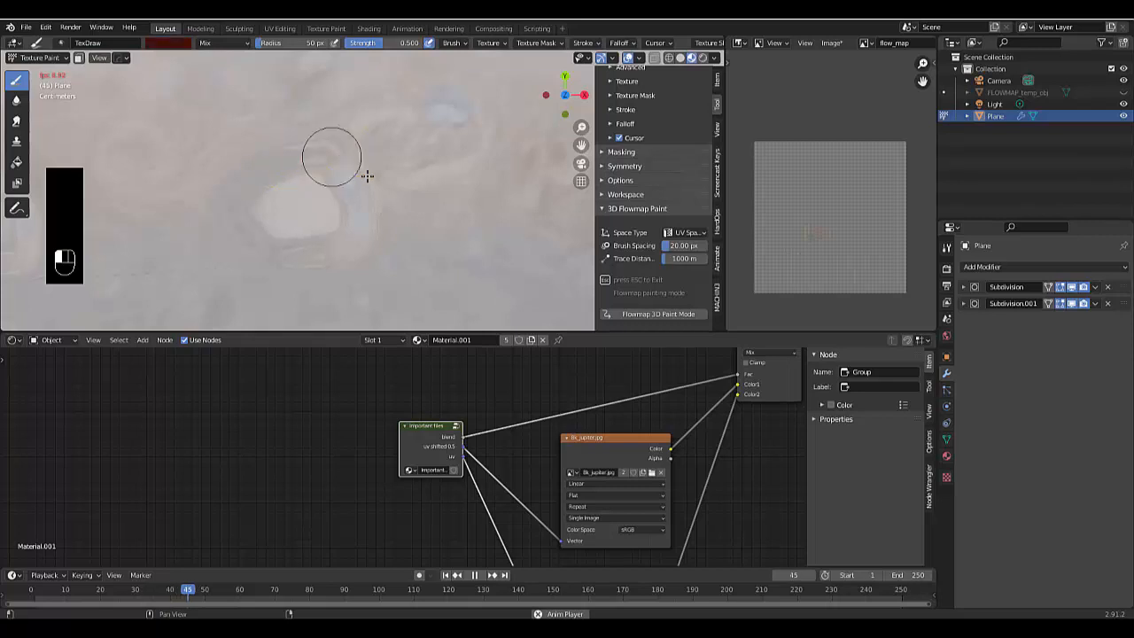
{"action": "scroll", "coordinate": [352, 190], "scroll_direction": "down", "scroll_amount": 7}
{"action": "scroll", "coordinate": [441, 217], "scroll_direction": "up", "scroll_amount": 2}
{"action": "mouse_move", "coordinate": [441, 217]}
{"action": "left_mouse_down"}
{"action": "mouse_move", "coordinate": [410, 209]}
{"action": "mouse_move", "coordinate": [524, 218]}
{"action": "mouse_move", "coordinate": [474, 197]}
{"action": "mouse_move", "coordinate": [307, 227]}
{"action": "mouse_move", "coordinate": [378, 152]}
{"action": "left_mouse_up"}
{"action": "scroll", "coordinate": [397, 213], "scroll_direction": "down", "scroll_amount": 8}
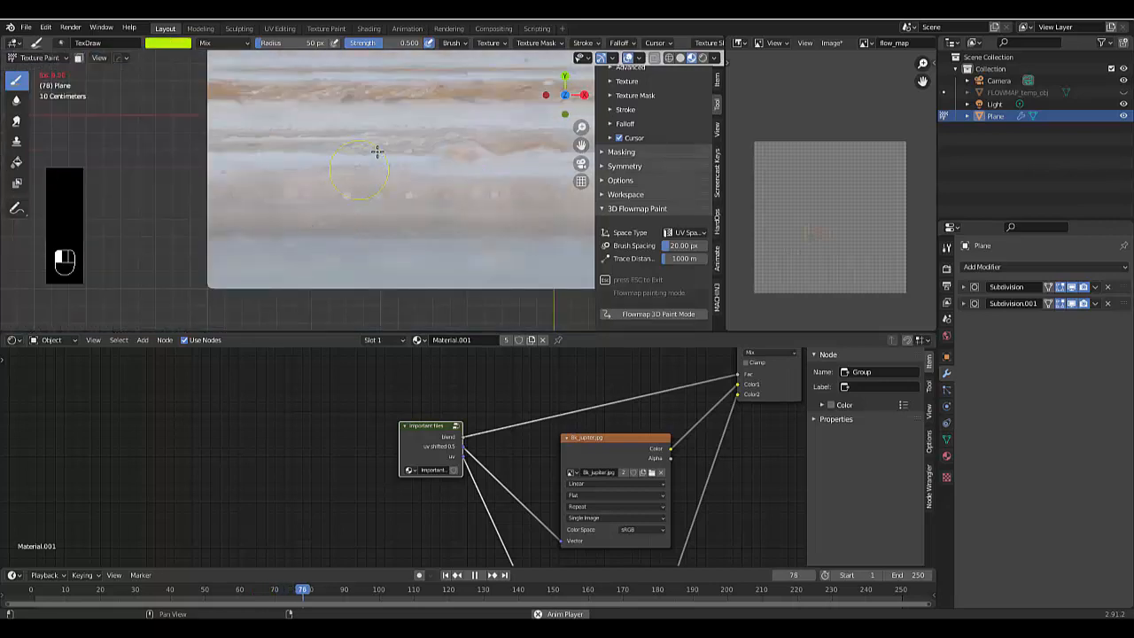
Paint wavy, swirling flow strokes along the orange belt north of the Great Red Spot
{"action": "scroll", "coordinate": [317, 181], "scroll_direction": "down", "scroll_amount": 2}
{"action": "scroll", "coordinate": [387, 117], "scroll_direction": "up", "scroll_amount": 7}
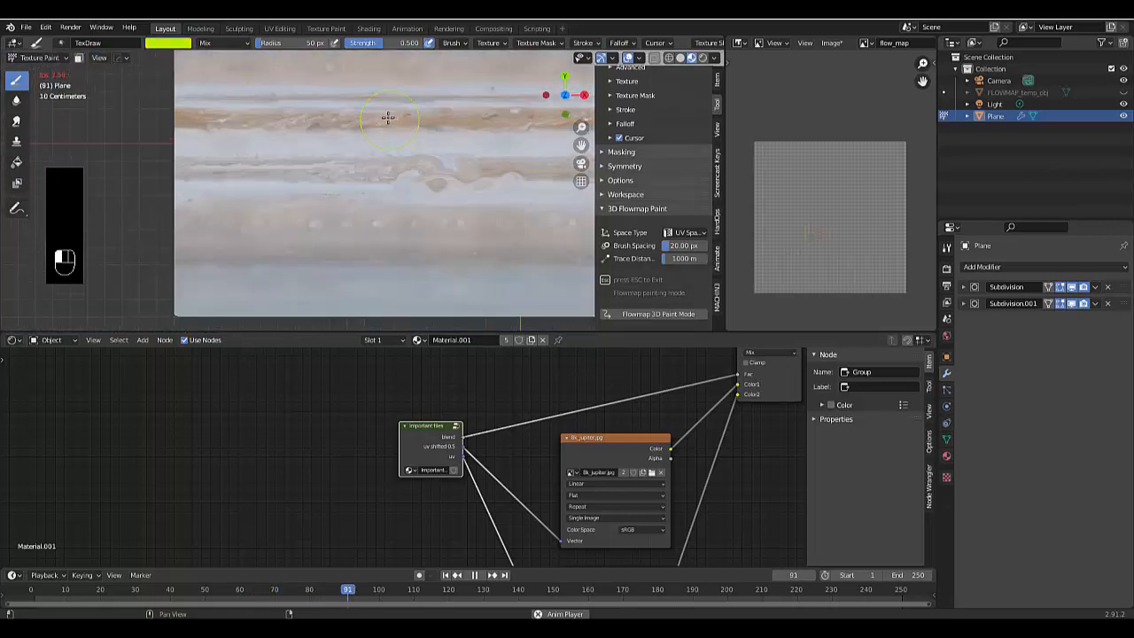
{"action": "scroll", "coordinate": [393, 151], "scroll_direction": "down", "scroll_amount": 4}
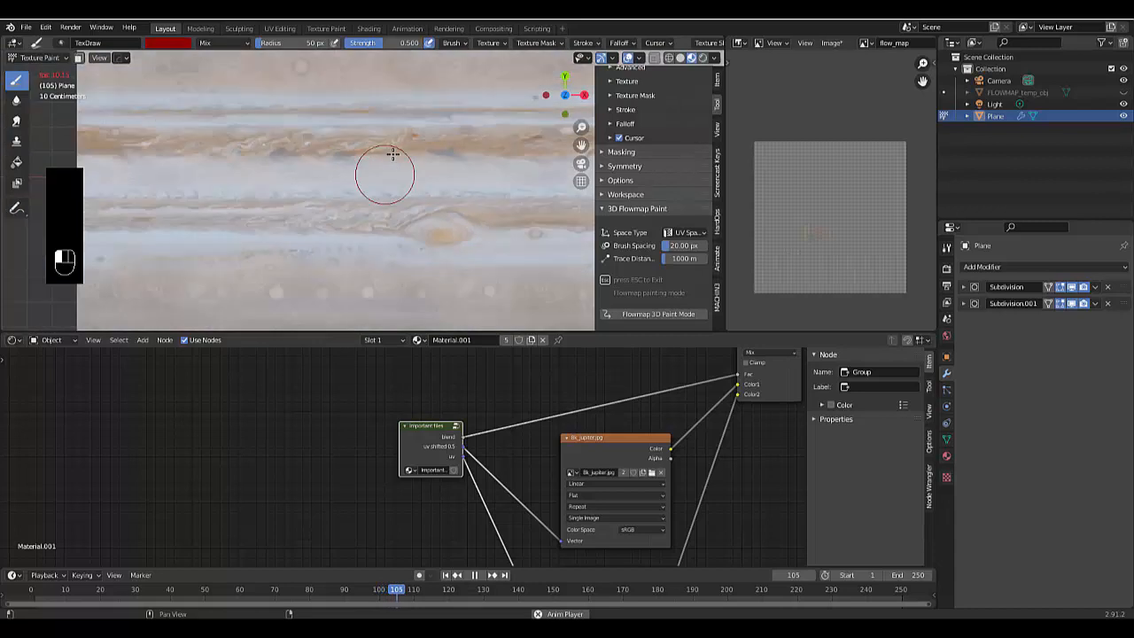
{"action": "scroll", "coordinate": [393, 152], "scroll_direction": "up", "scroll_amount": 4}
{"action": "scroll", "coordinate": [322, 169], "scroll_direction": "down", "scroll_amount": 2}
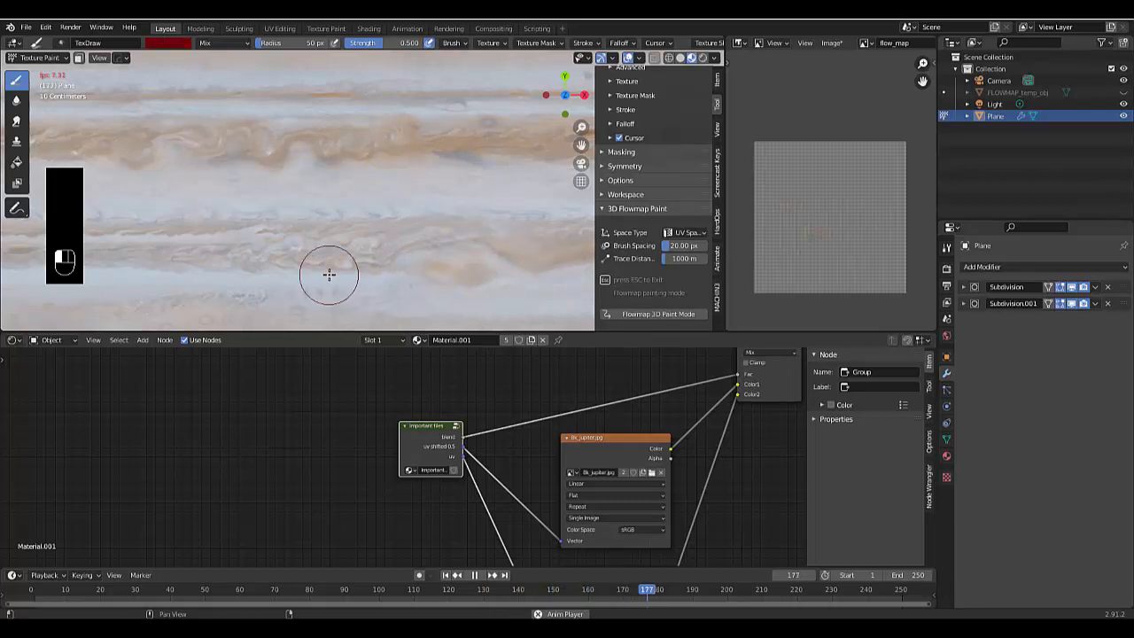
Extend the painted flow along the orange northern belt to the right of the Great Red Spot with a wavy leftward stroke
{"action": "scroll", "coordinate": [328, 274], "scroll_direction": "down", "scroll_amount": 4}
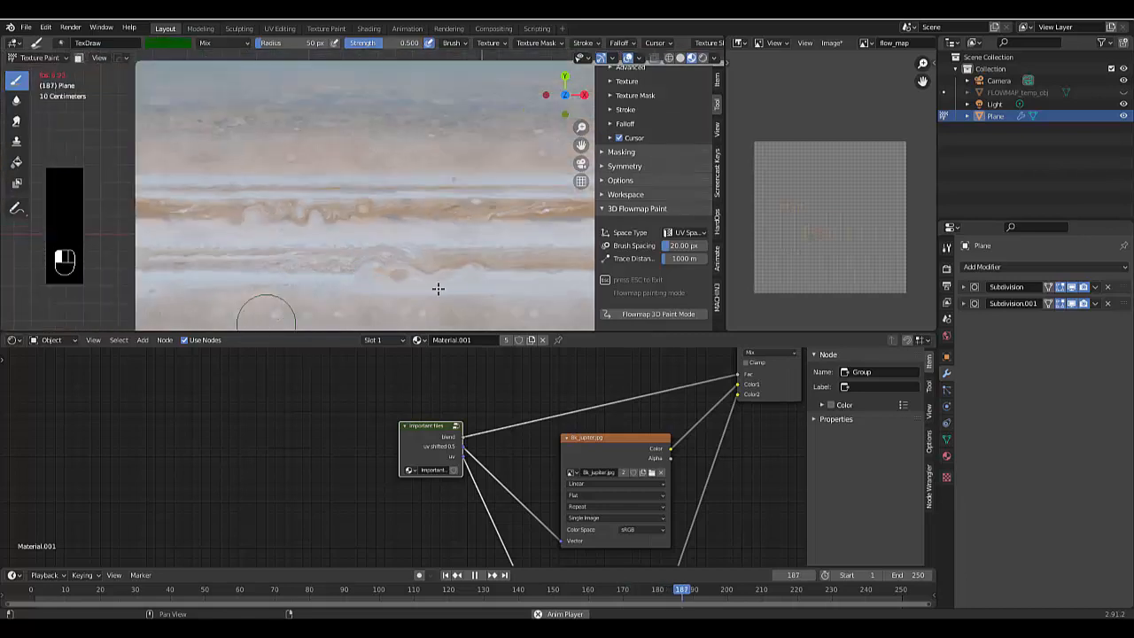
{"action": "scroll", "coordinate": [506, 278], "scroll_direction": "down", "scroll_amount": 2}
{"action": "scroll", "coordinate": [576, 293], "scroll_direction": "up", "scroll_amount": 5}
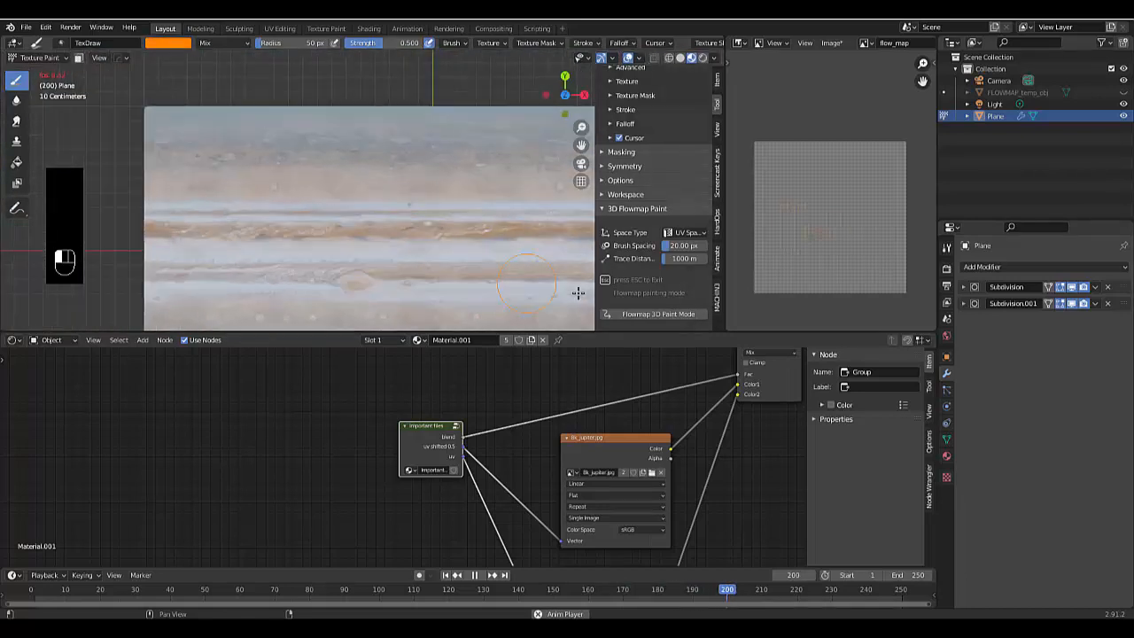
{"action": "scroll", "coordinate": [579, 293], "scroll_direction": "up", "scroll_amount": 2}
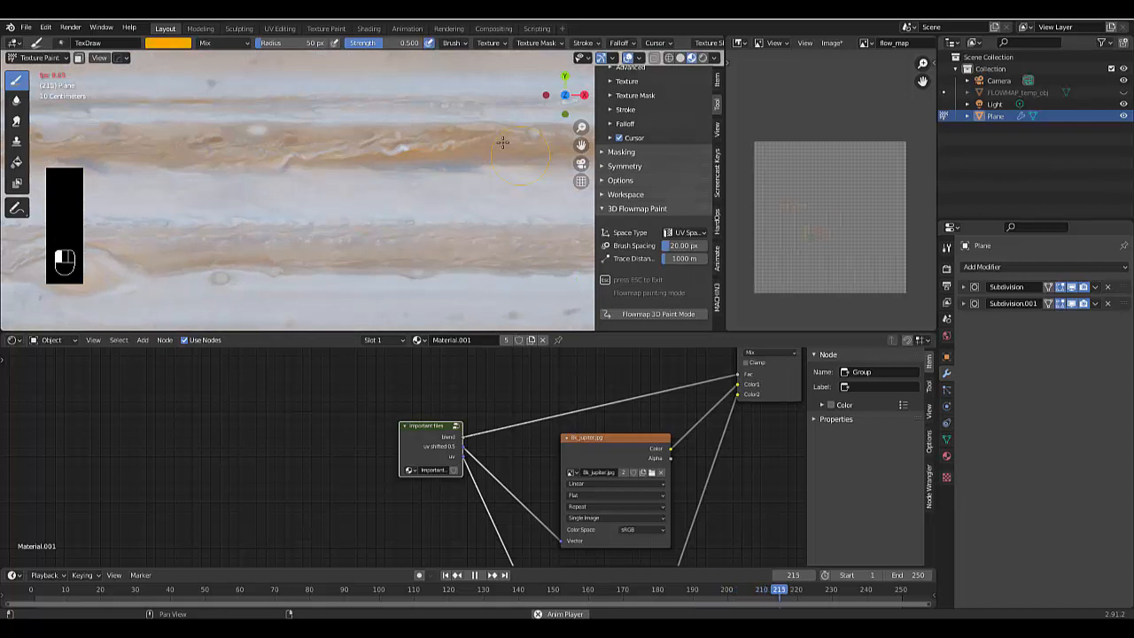
{"action": "mouse_move", "coordinate": [478, 137]}
{"action": "left_mouse_down"}
{"action": "mouse_move", "coordinate": [398, 151]}
{"action": "mouse_move", "coordinate": [270, 148]}
{"action": "mouse_move", "coordinate": [238, 160]}
{"action": "left_mouse_up"}
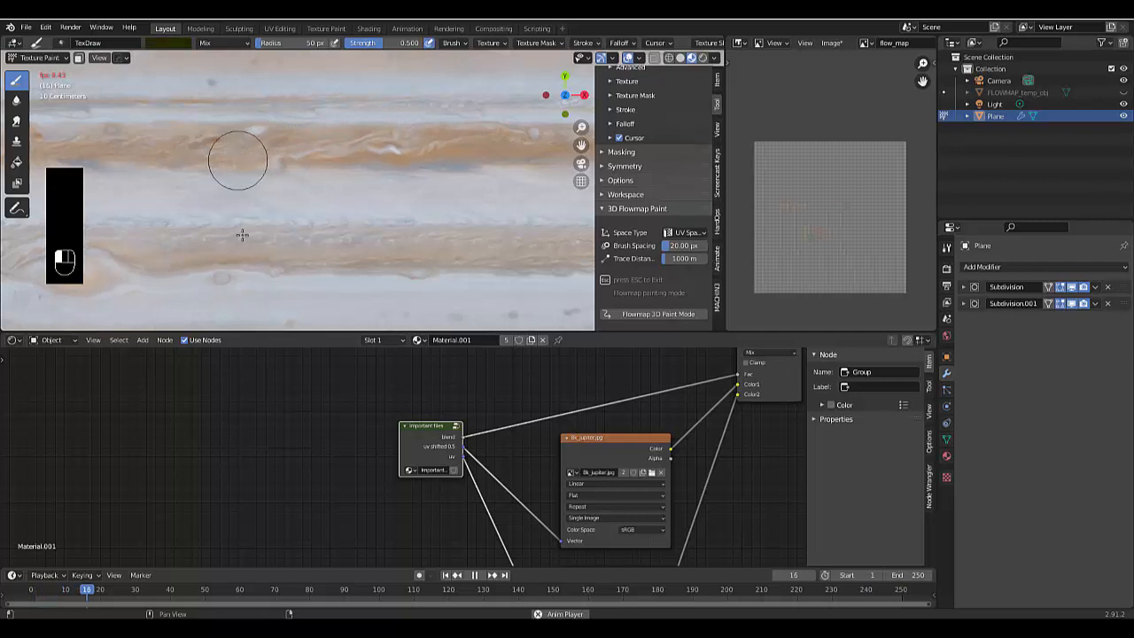
Paint flow strokes along the lower belt from right of the Great Red Spot to the plane's right edge
{"action": "scroll", "coordinate": [327, 235], "scroll_direction": "down", "scroll_amount": 6}
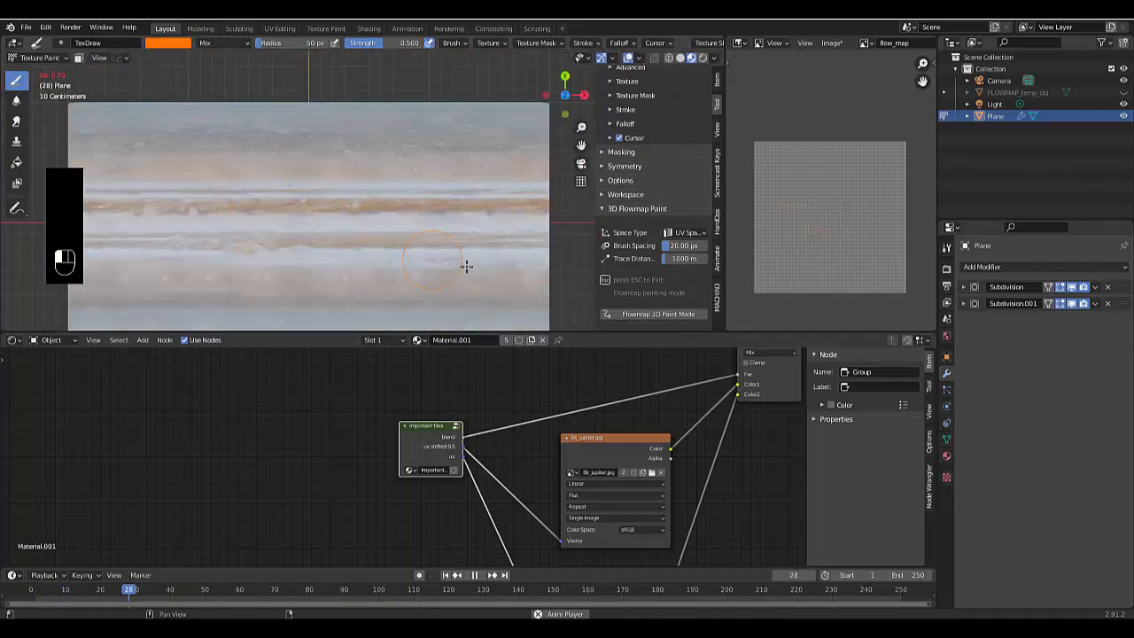
{"action": "scroll", "coordinate": [346, 268], "scroll_direction": "up", "scroll_amount": 4}
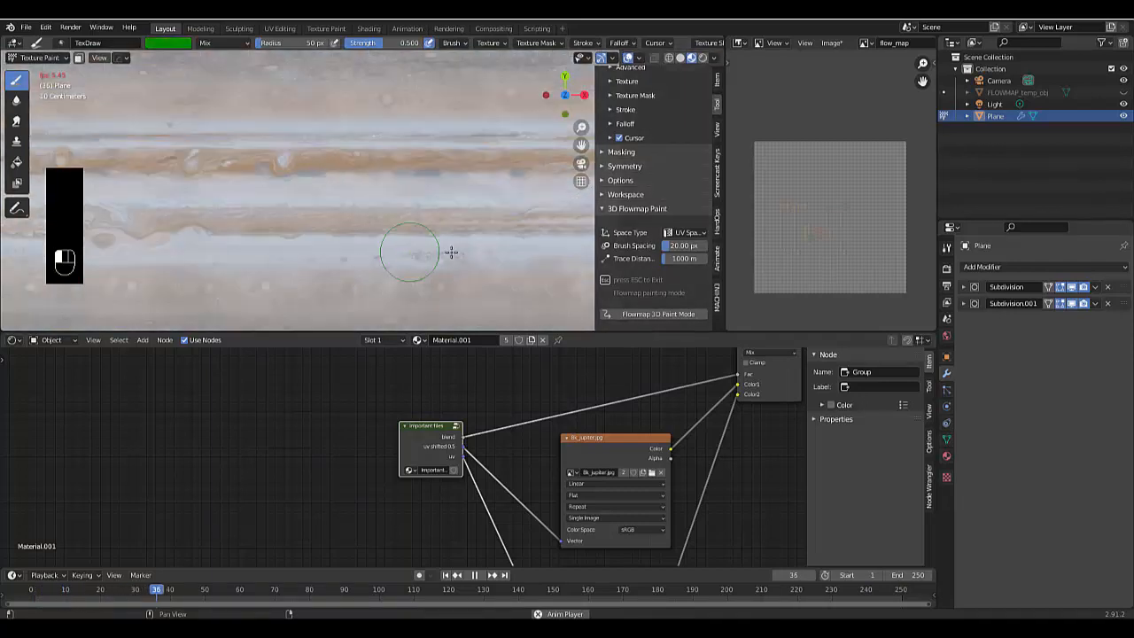
{"action": "scroll", "coordinate": [451, 253], "scroll_direction": "down", "scroll_amount": 1}
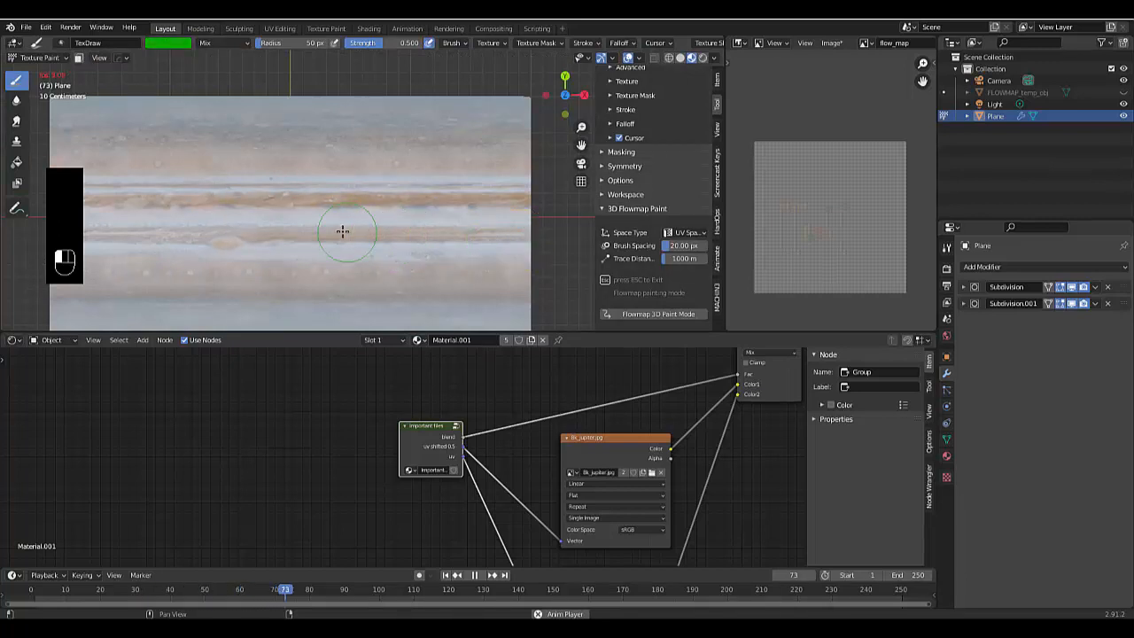
{"action": "left_click_drag", "start_coordinate": [355, 239], "coordinate": [537, 238]}
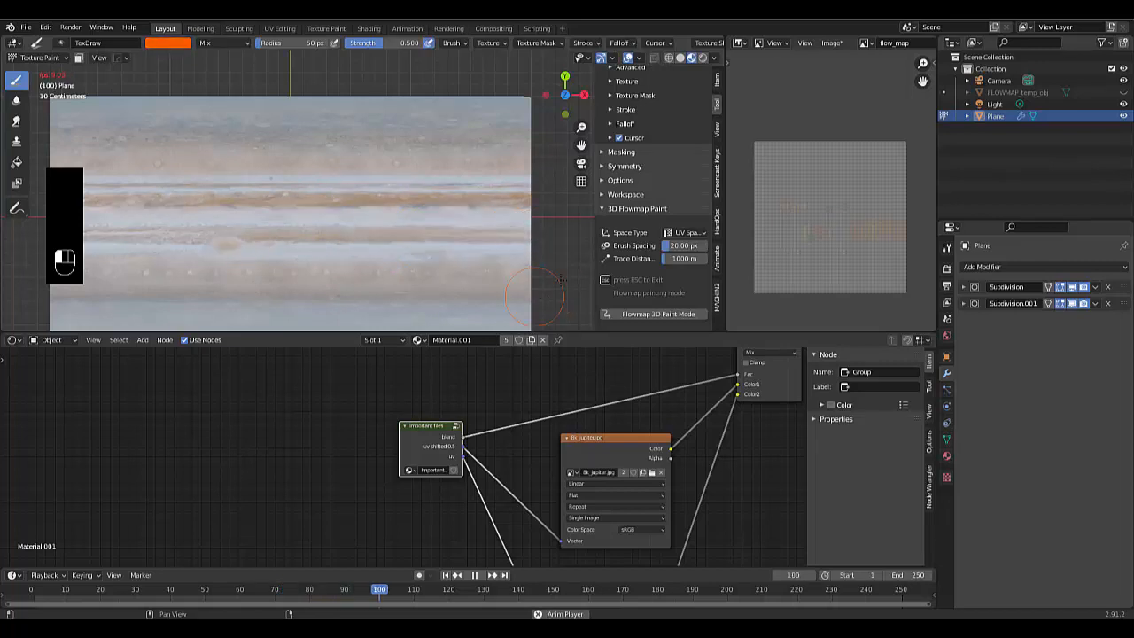
Paint more swirling flow strokes across the orange and lower belts in the left part of the plane
{"action": "scroll", "coordinate": [549, 268], "scroll_direction": "down", "scroll_amount": 1}
{"action": "scroll", "coordinate": [404, 279], "scroll_direction": "down", "scroll_amount": 4}
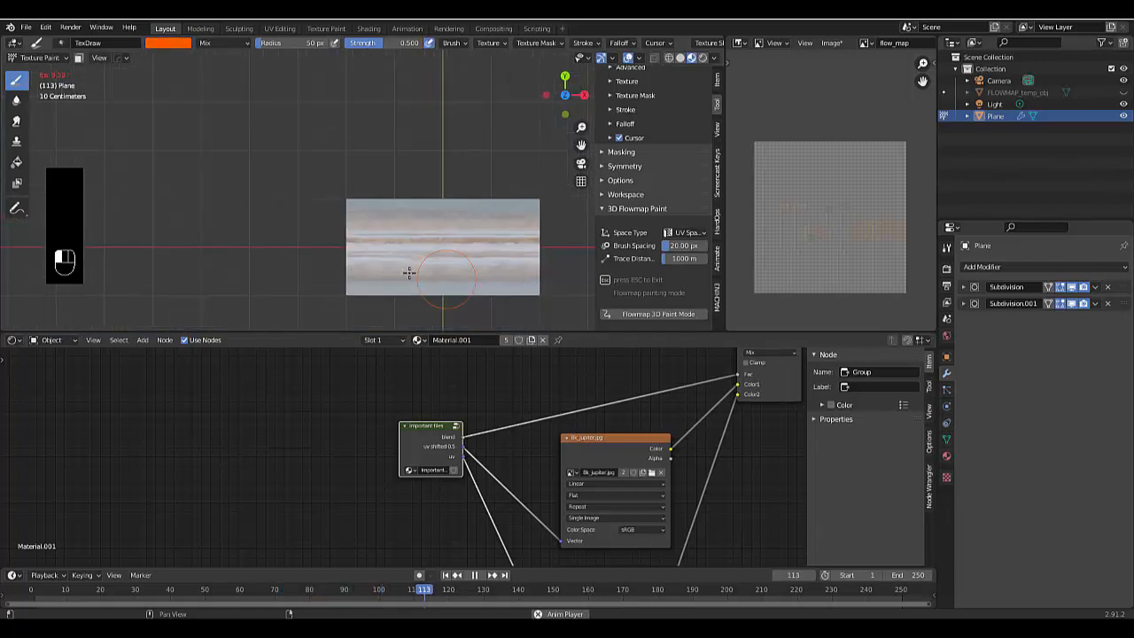
{"action": "scroll", "coordinate": [349, 253], "scroll_direction": "up", "scroll_amount": 3}
{"action": "scroll", "coordinate": [417, 266], "scroll_direction": "up", "scroll_amount": 2}
{"action": "scroll", "coordinate": [413, 268], "scroll_direction": "up", "scroll_amount": 2}
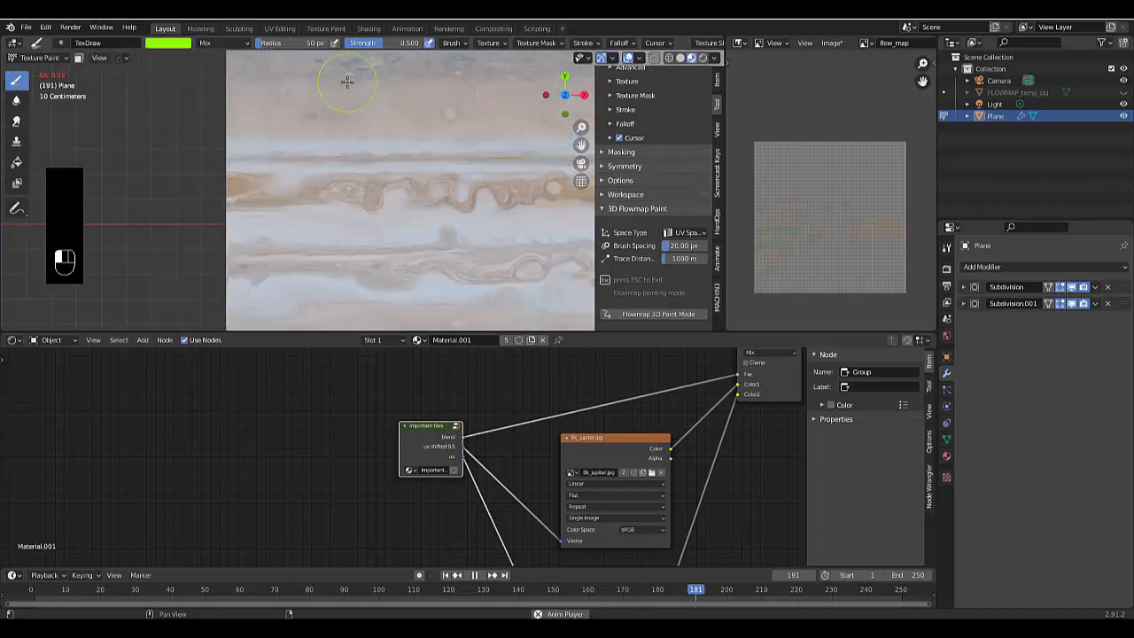
Set the brush radius to 81 px and paint horizontal flow strokes across the plane's grey-blue northern band
{"action": "scroll", "coordinate": [397, 249], "scroll_direction": "down", "scroll_amount": 5}
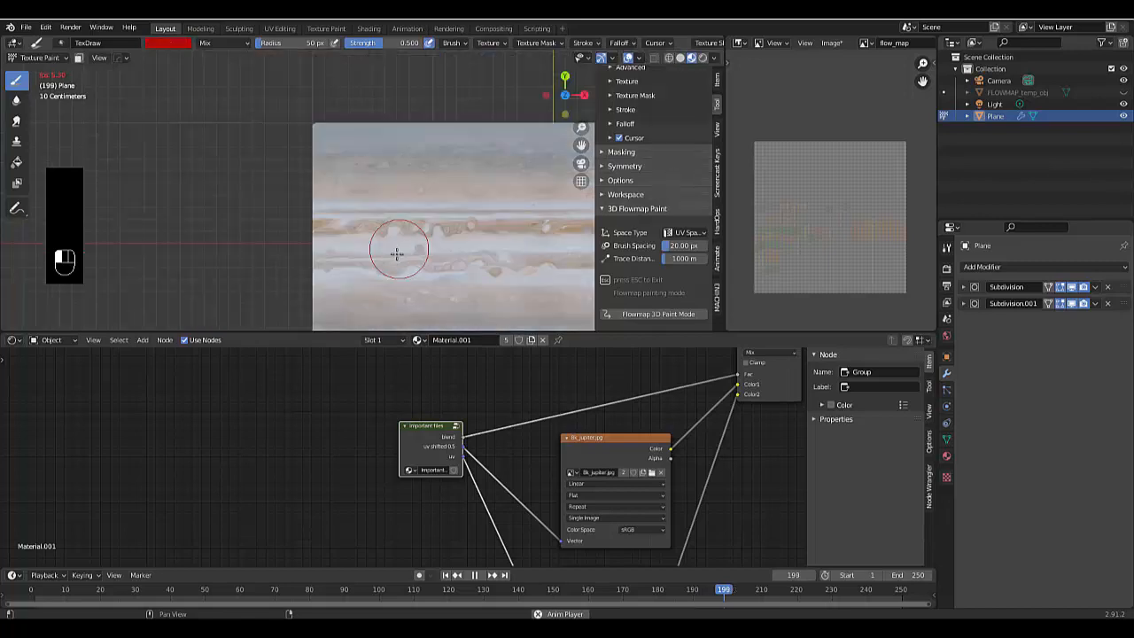
{"action": "scroll", "coordinate": [477, 194], "scroll_direction": "up", "scroll_amount": 2}
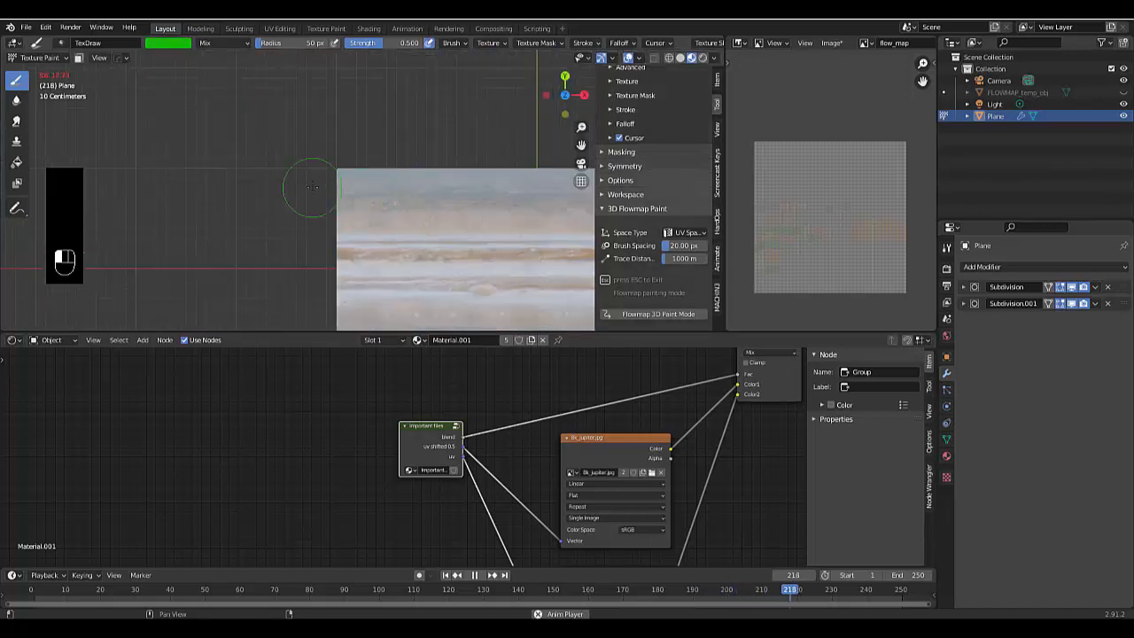
{"action": "key", "text": "f"}
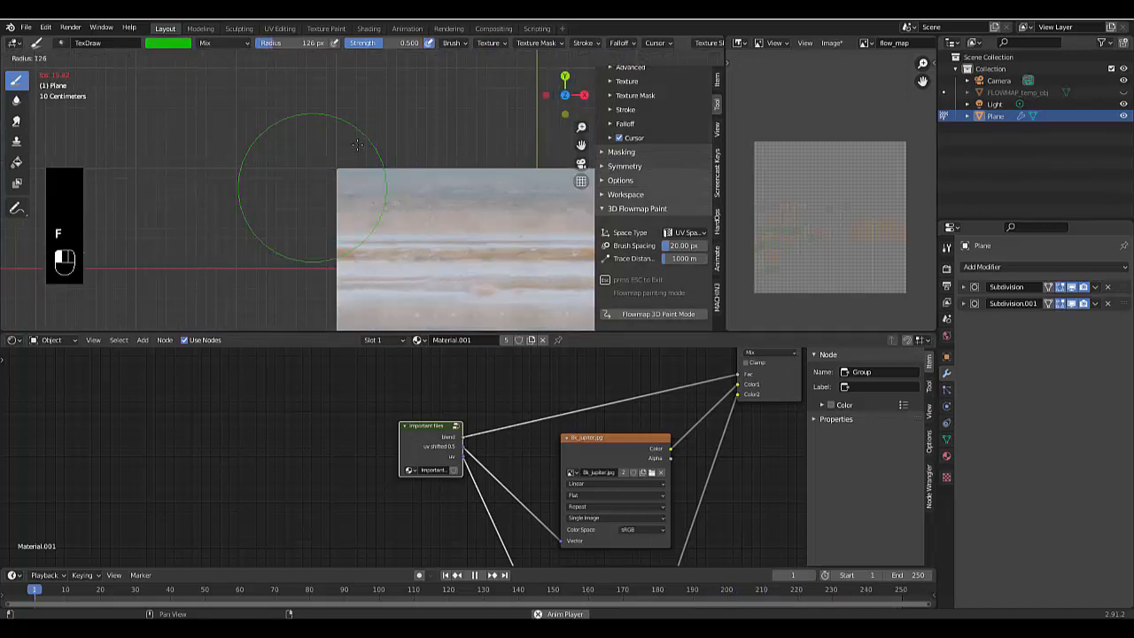
{"action": "left_click", "coordinate": [334, 171]}
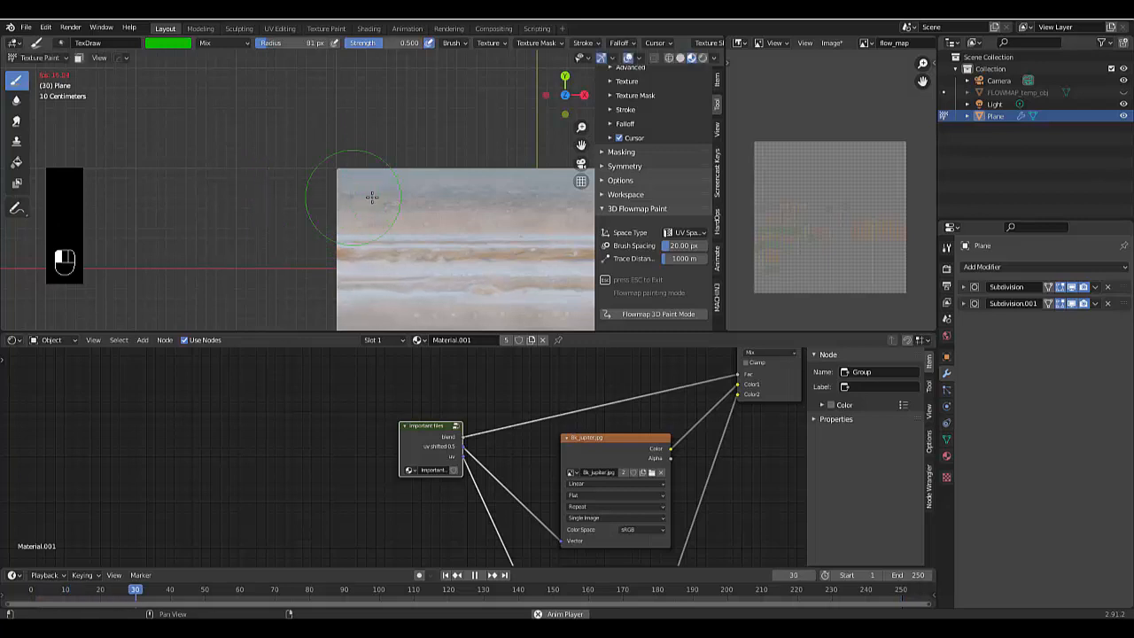
{"action": "scroll", "coordinate": [348, 230], "scroll_direction": "down", "scroll_amount": 2}
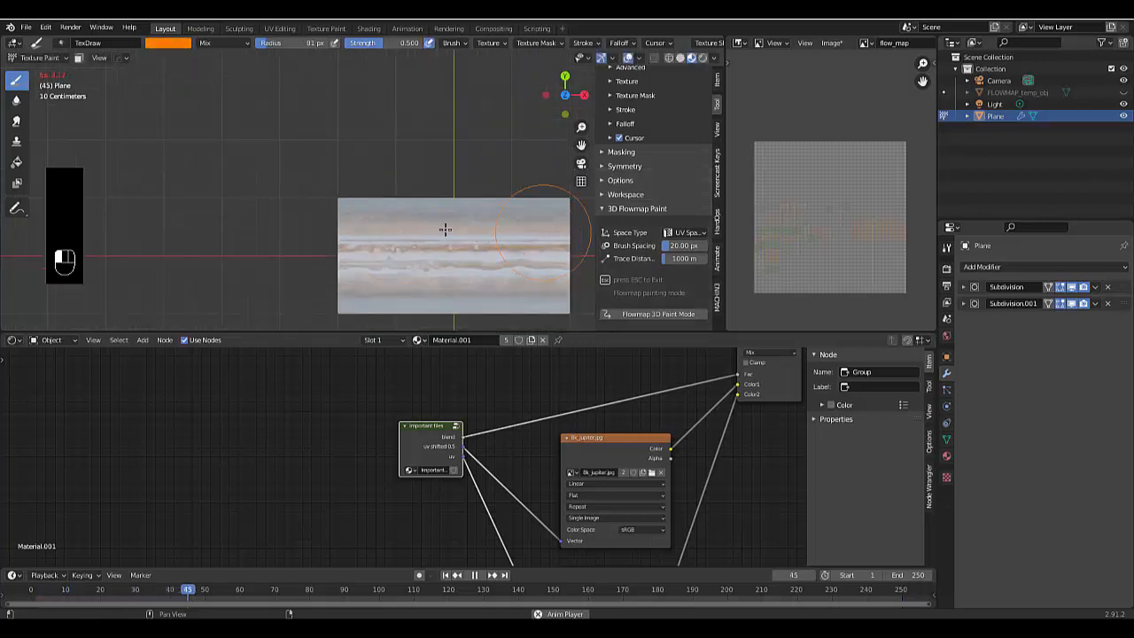
{"action": "scroll", "coordinate": [354, 203], "scroll_direction": "up", "scroll_amount": 1}
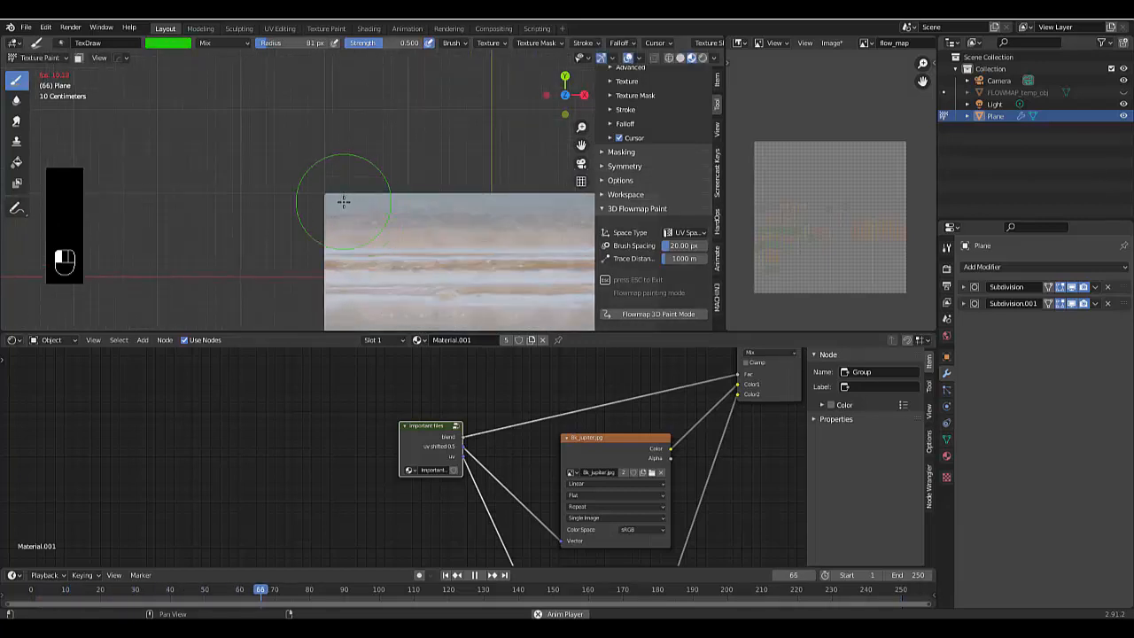
{"action": "left_click_drag", "start_coordinate": [476, 214], "coordinate": [522, 215]}
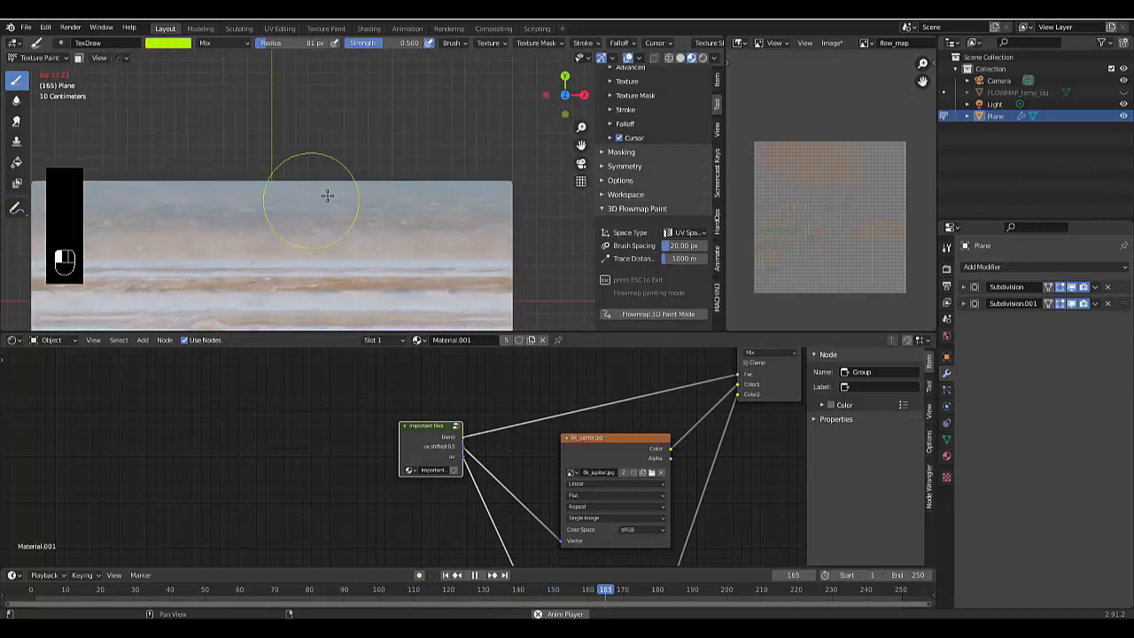
Reduce the brush radius to 42 px and paint flow strokes along the beige band below the grey-blue northern band
{"action": "key", "text": "f"}
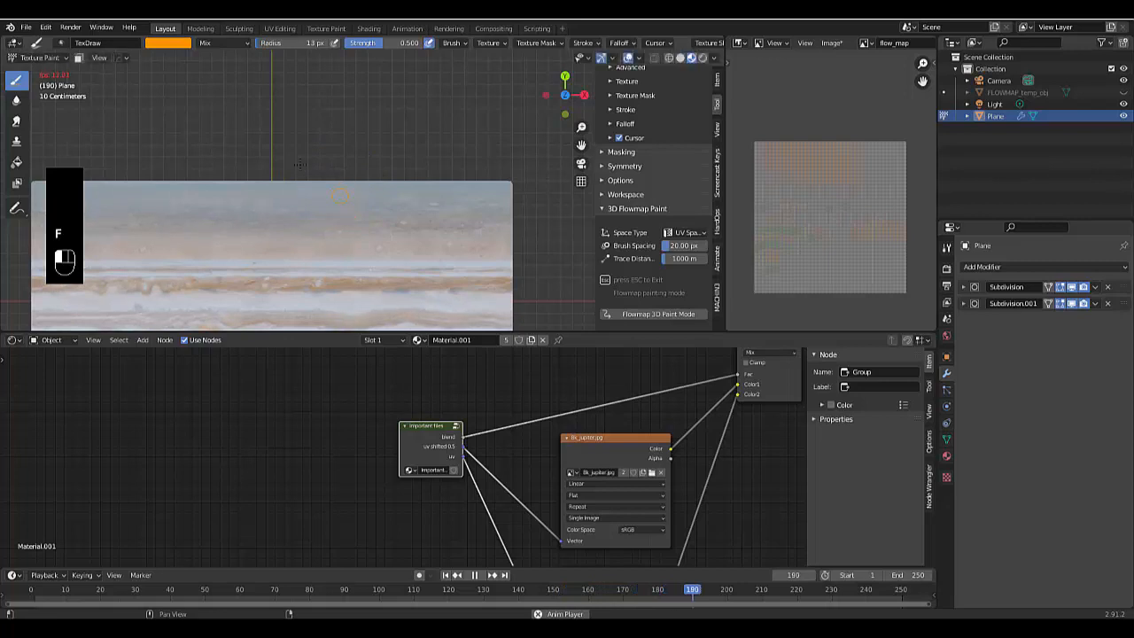
{"action": "key", "text": "f"}
{"action": "left_click", "coordinate": [289, 215]}
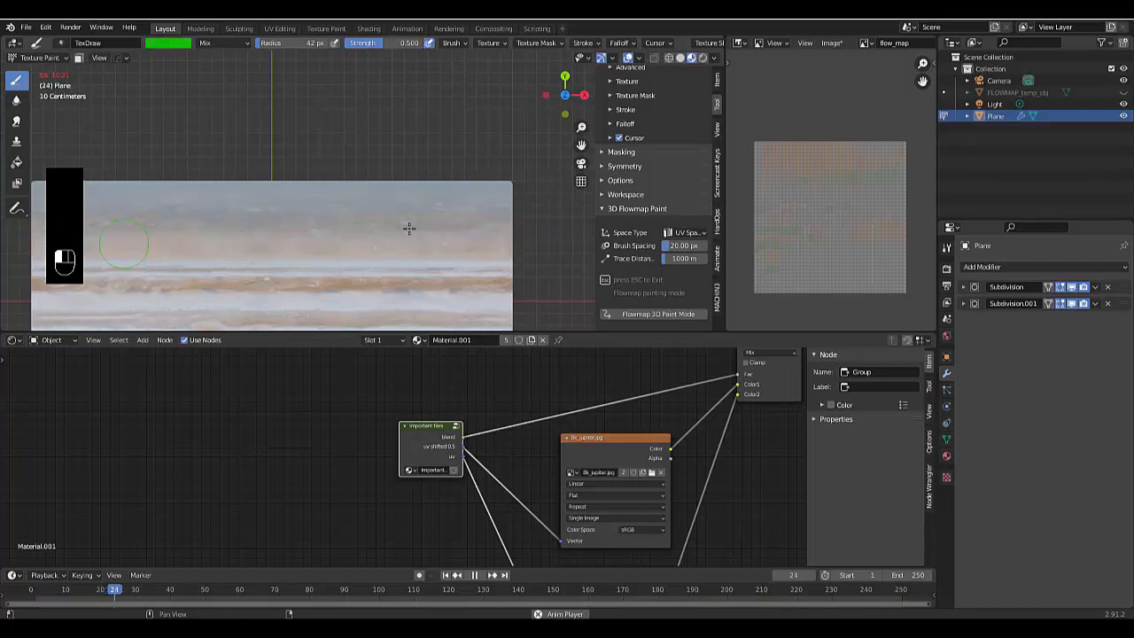
Paint horizontal flow strokes along the belts and pale bands in the right half of the plane
{"action": "scroll", "coordinate": [530, 263], "scroll_direction": "down", "scroll_amount": 3}
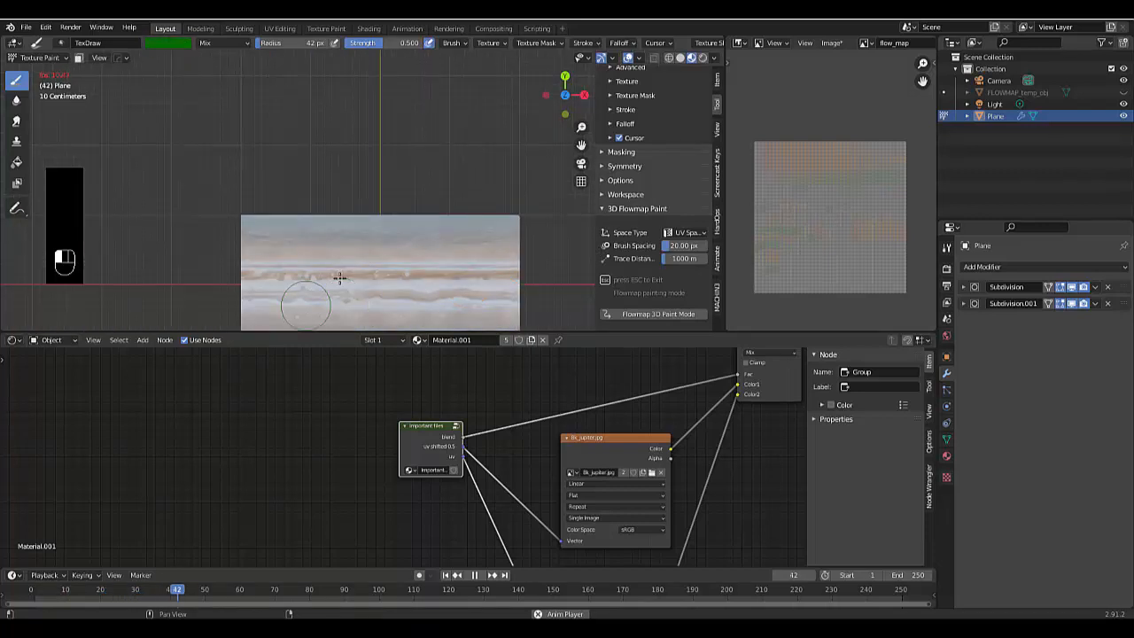
{"action": "scroll", "coordinate": [340, 278], "scroll_direction": "up", "scroll_amount": 5}
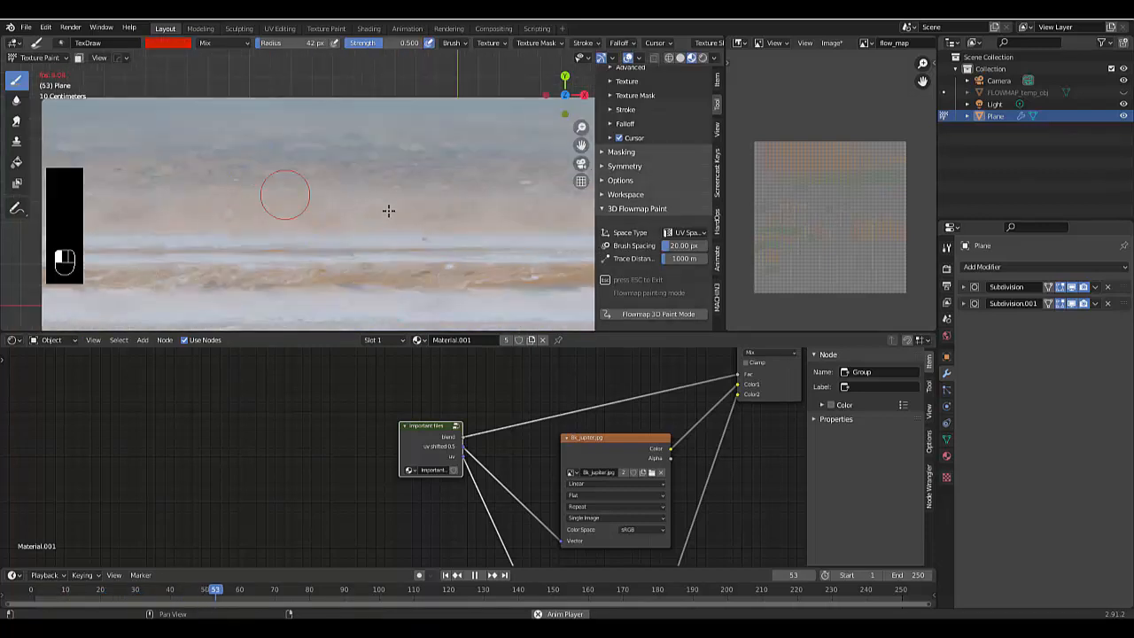
{"action": "scroll", "coordinate": [268, 246], "scroll_direction": "down", "scroll_amount": 3}
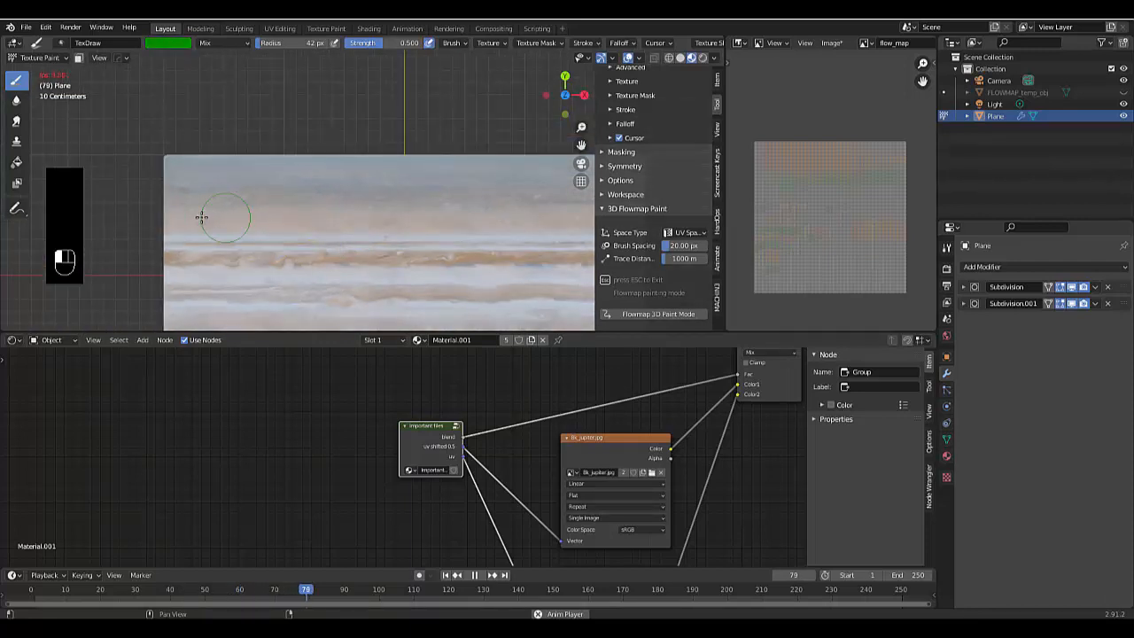
{"action": "scroll", "coordinate": [380, 236], "scroll_direction": "down", "scroll_amount": 1}
{"action": "scroll", "coordinate": [379, 235], "scroll_direction": "down", "scroll_amount": 1}
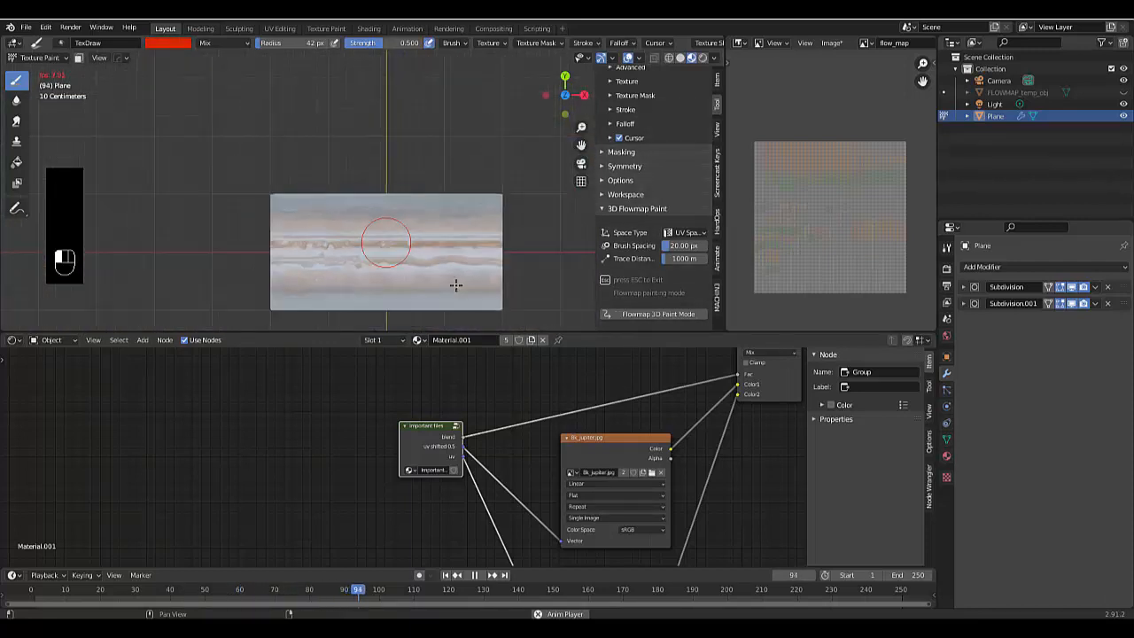
{"action": "scroll", "coordinate": [456, 281], "scroll_direction": "up", "scroll_amount": 6}
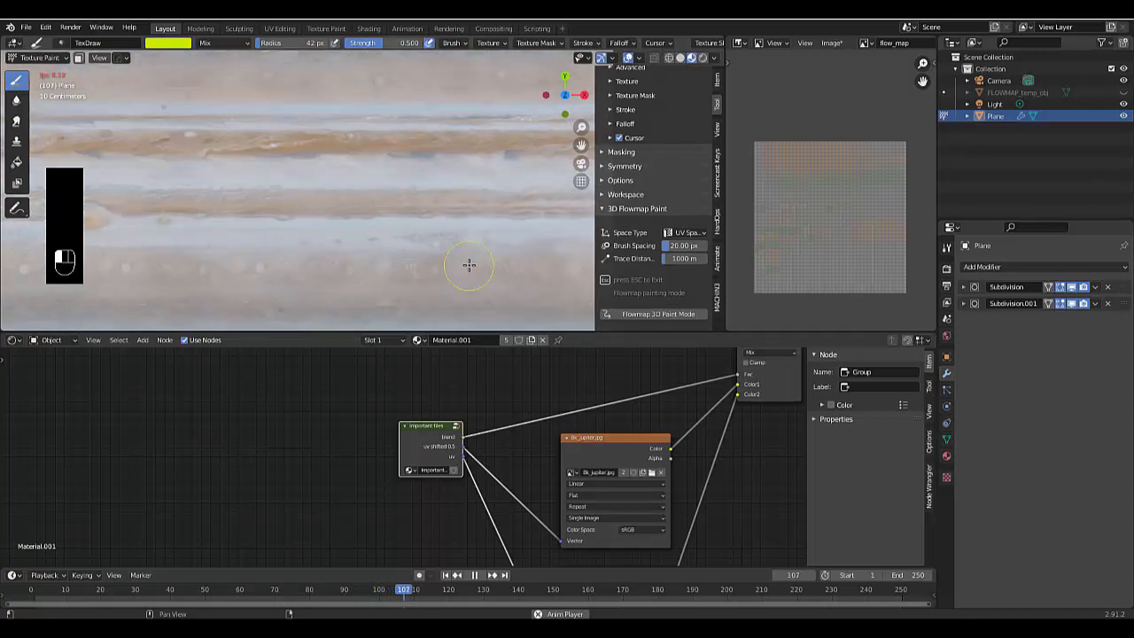
{"action": "scroll", "coordinate": [461, 217], "scroll_direction": "down", "scroll_amount": 1}
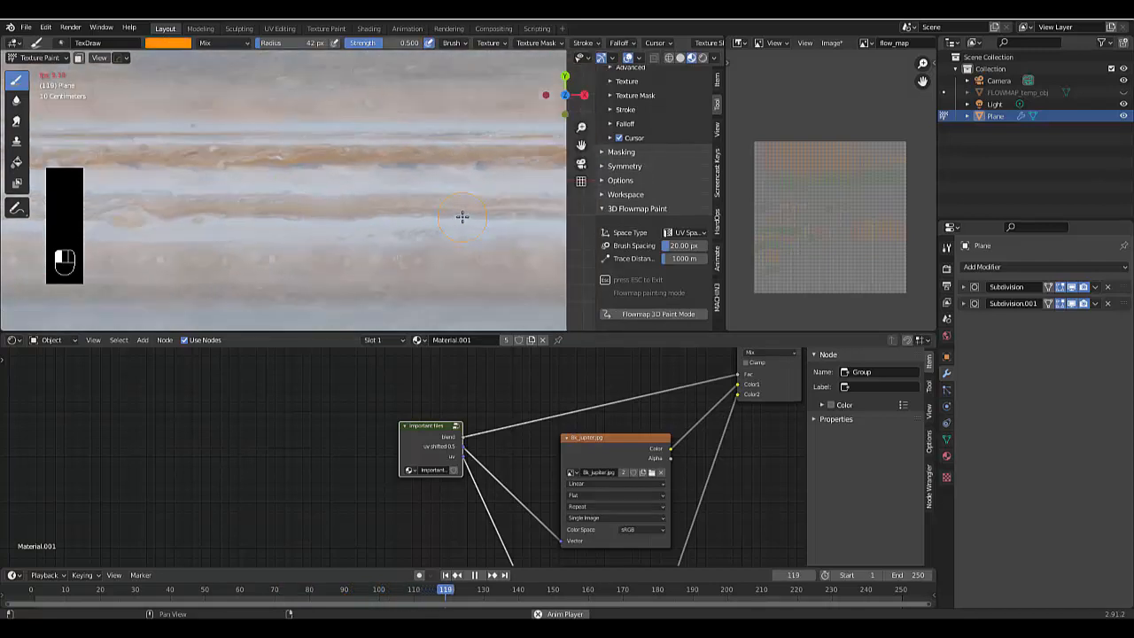
{"action": "scroll", "coordinate": [549, 181], "scroll_direction": "up", "scroll_amount": 1}
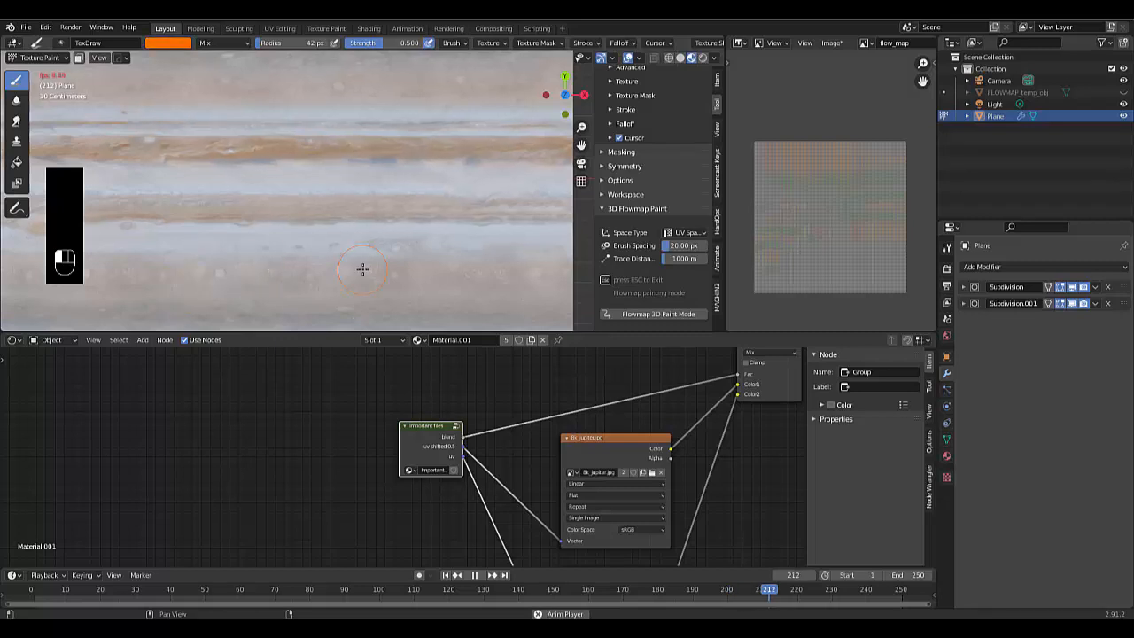
Paint a circular swirl of flow into the northern band near the plane's right end
{"action": "scroll", "coordinate": [362, 268], "scroll_direction": "down", "scroll_amount": 2}
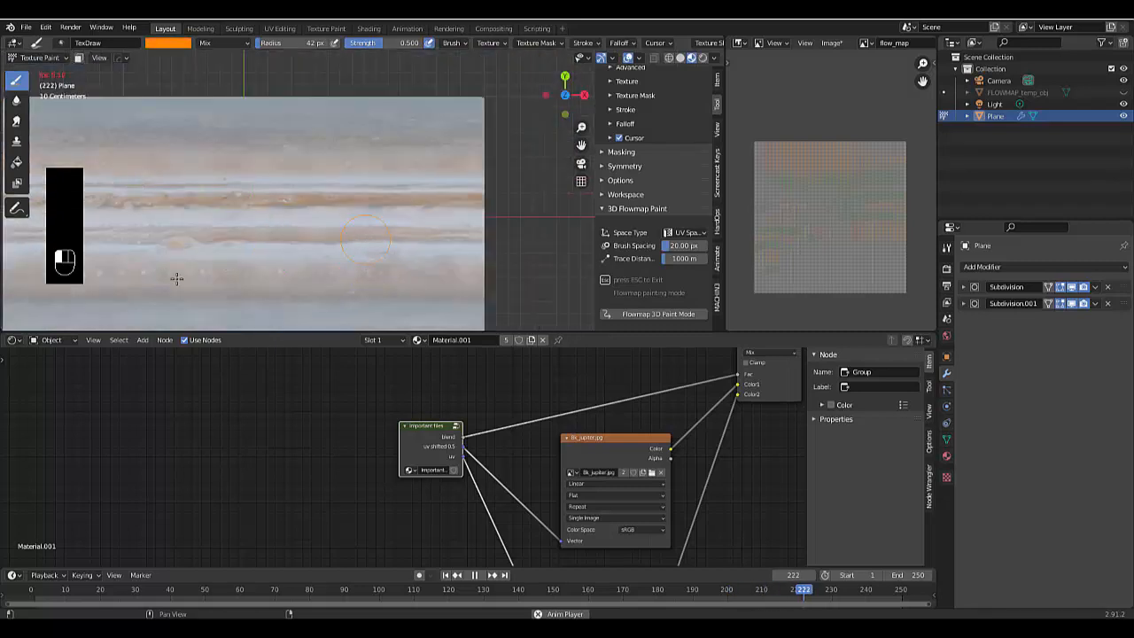
{"action": "scroll", "coordinate": [177, 278], "scroll_direction": "down", "scroll_amount": 3}
{"action": "scroll", "coordinate": [325, 176], "scroll_direction": "up", "scroll_amount": 6}
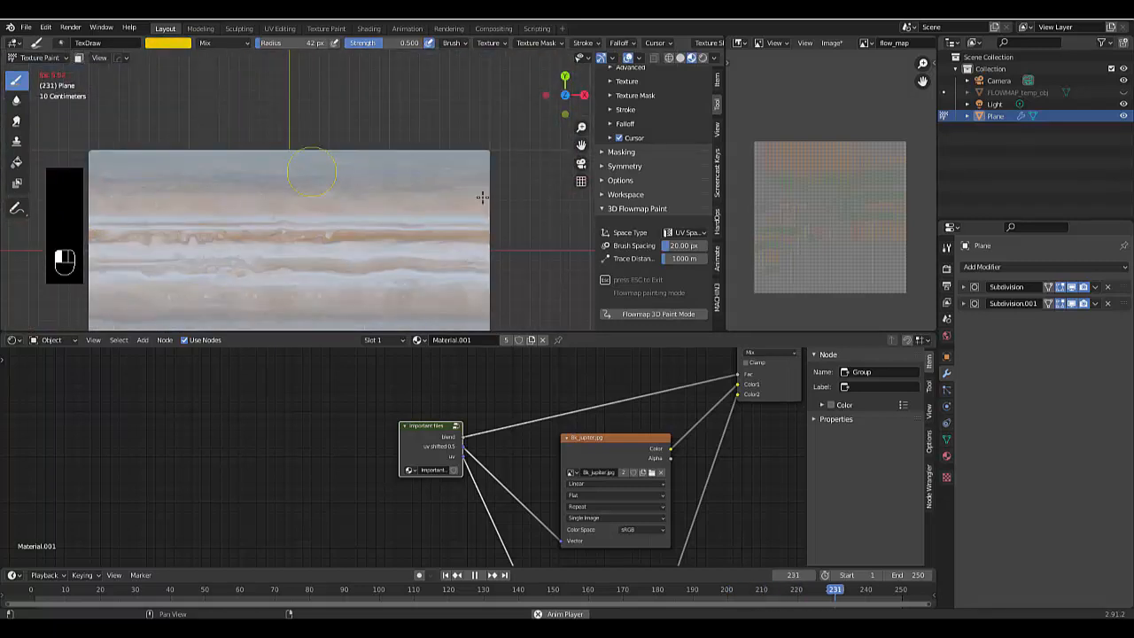
{"action": "mouse_move", "coordinate": [434, 182]}
{"action": "left_mouse_down"}
{"action": "mouse_move", "coordinate": [405, 189]}
{"action": "mouse_move", "coordinate": [473, 164]}
{"action": "mouse_move", "coordinate": [491, 218]}
{"action": "mouse_move", "coordinate": [437, 209]}
{"action": "left_mouse_up"}
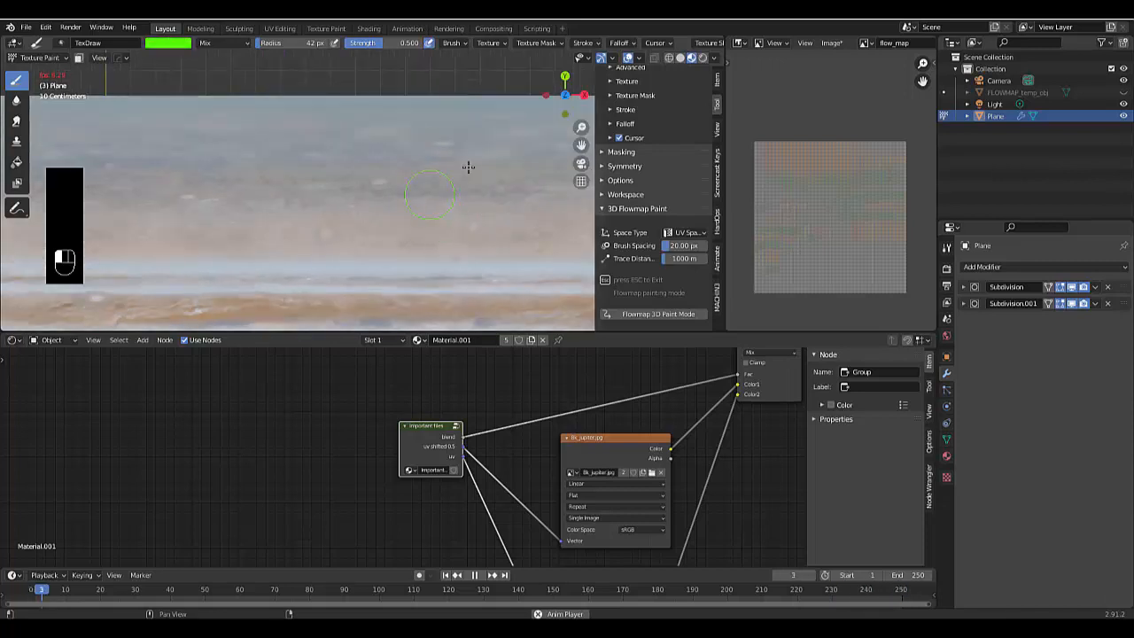
{"action": "mouse_move", "coordinate": [527, 190]}
{"action": "left_mouse_down"}
{"action": "mouse_move", "coordinate": [490, 222]}
{"action": "mouse_move", "coordinate": [431, 188]}
{"action": "mouse_move", "coordinate": [540, 189]}
{"action": "mouse_move", "coordinate": [516, 218]}
{"action": "mouse_move", "coordinate": [446, 215]}
{"action": "mouse_move", "coordinate": [454, 169]}
{"action": "left_mouse_up"}
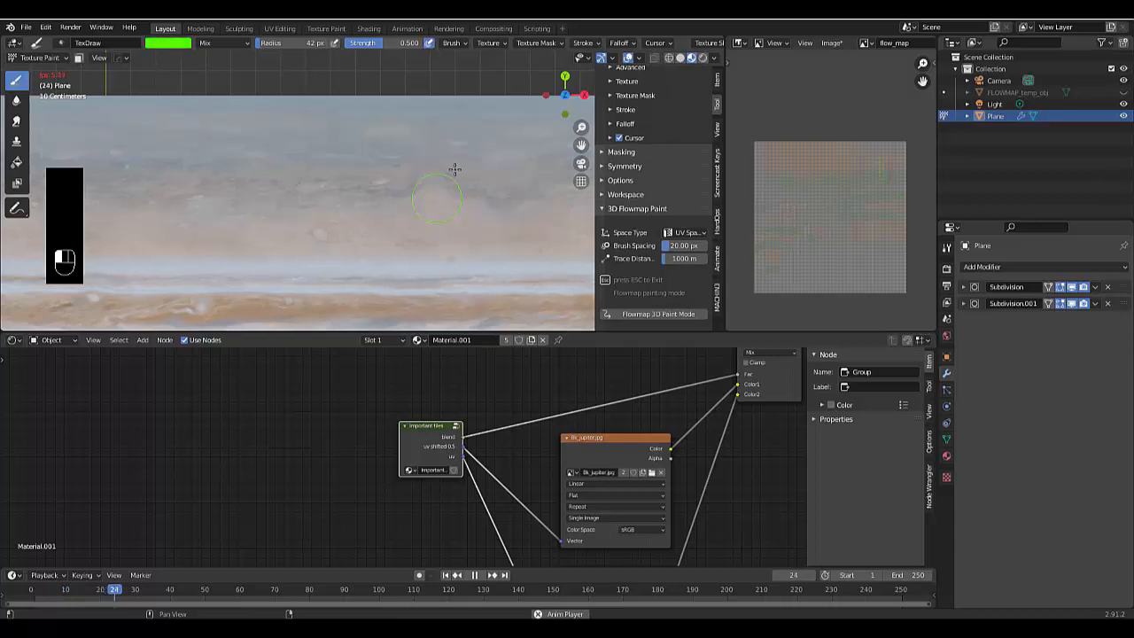
Paint flow strokes through the pale southern band, starting from the plane's lower-left corner
{"action": "scroll", "coordinate": [361, 172], "scroll_direction": "down", "scroll_amount": 4}
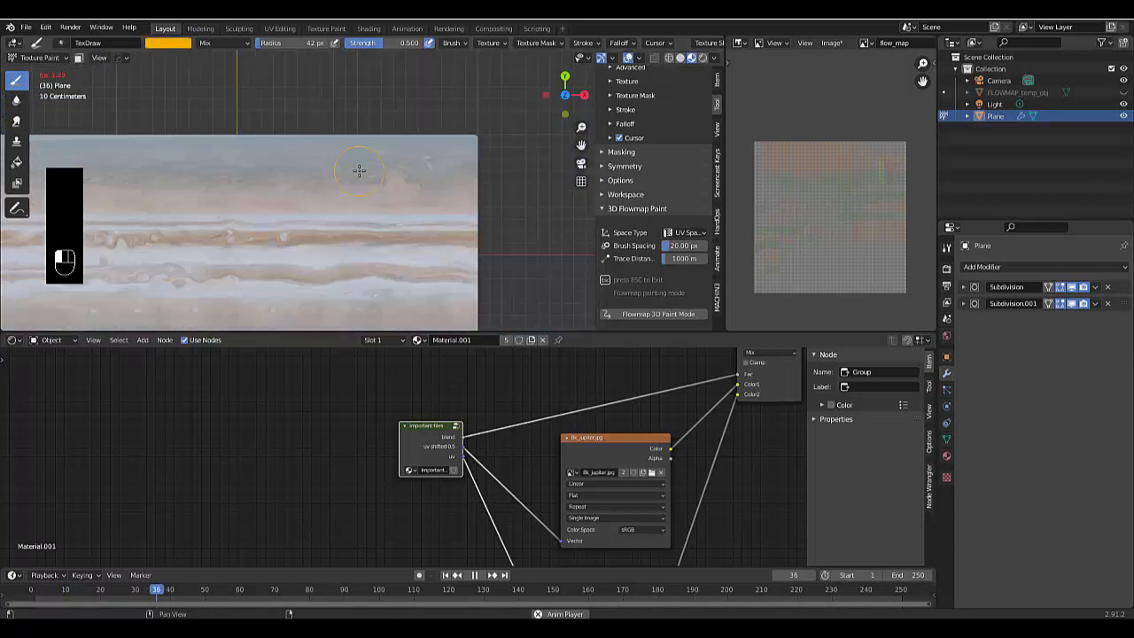
{"action": "scroll", "coordinate": [470, 160], "scroll_direction": "down", "scroll_amount": 2}
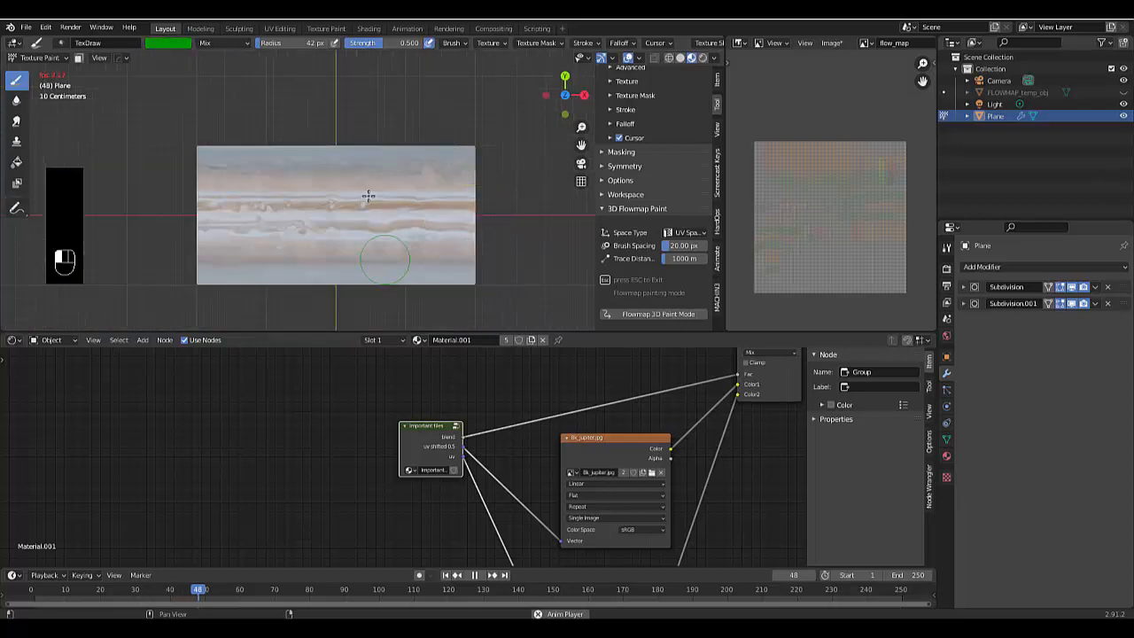
{"action": "scroll", "coordinate": [369, 195], "scroll_direction": "down", "scroll_amount": 2}
{"action": "scroll", "coordinate": [305, 248], "scroll_direction": "up", "scroll_amount": 6}
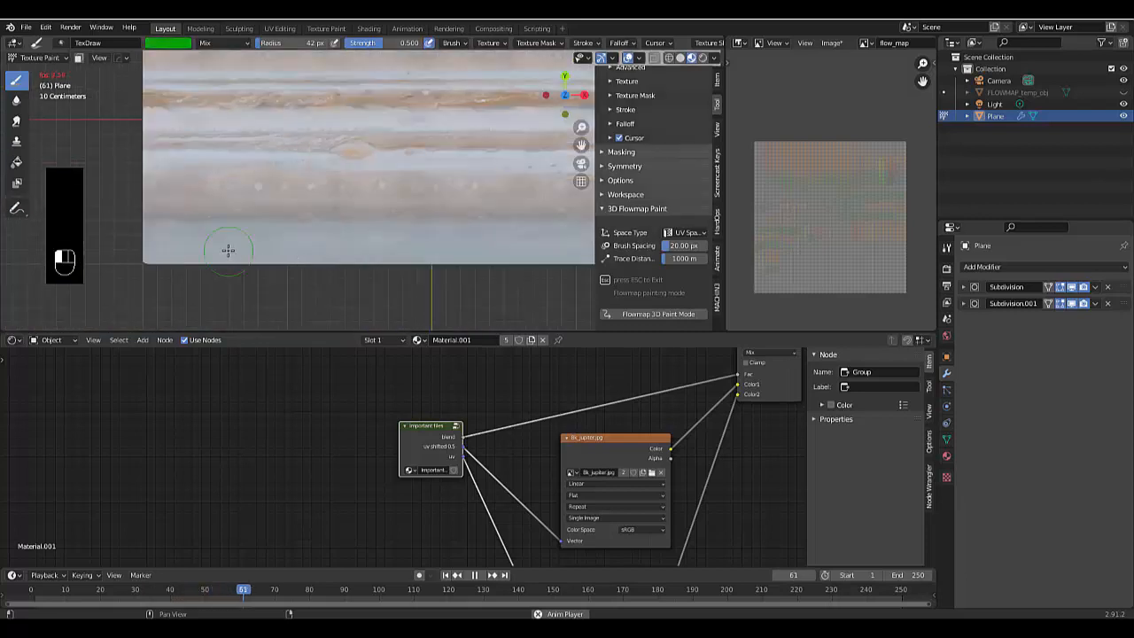
{"action": "mouse_move", "coordinate": [163, 252]}
{"action": "left_mouse_down"}
{"action": "mouse_move", "coordinate": [330, 252]}
{"action": "mouse_move", "coordinate": [502, 228]}
{"action": "mouse_move", "coordinate": [558, 253]}
{"action": "mouse_move", "coordinate": [563, 230]}
{"action": "left_mouse_up"}
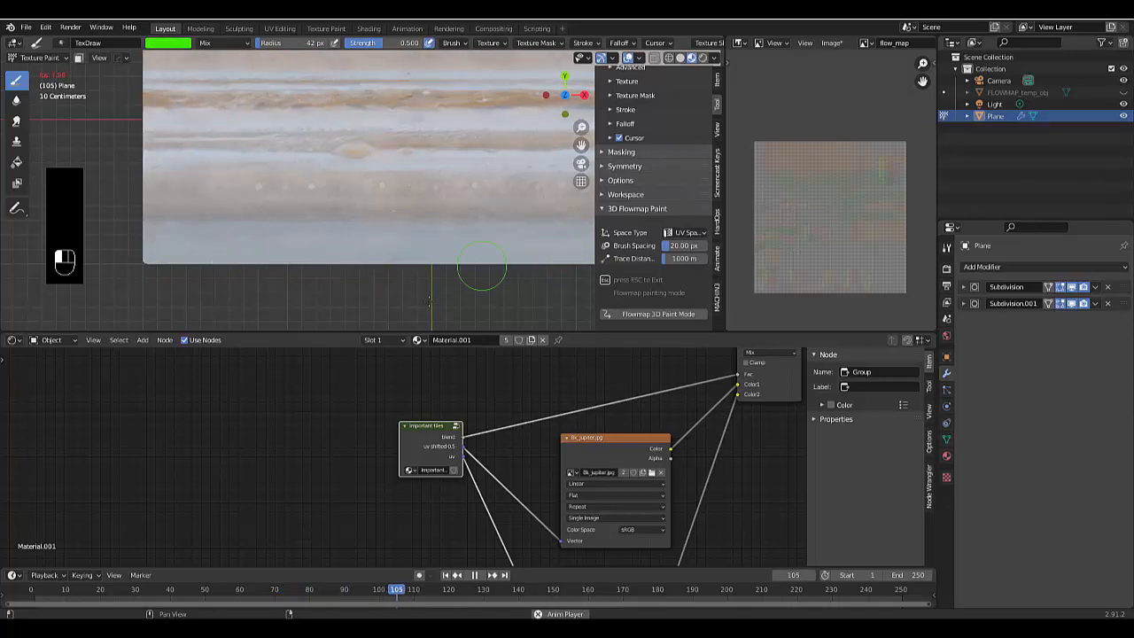
Paint wavy flow strokes over the southern bands, from the plane's lower-right corner back to its left part
{"action": "scroll", "coordinate": [421, 279], "scroll_direction": "down", "scroll_amount": 4}
{"action": "scroll", "coordinate": [554, 279], "scroll_direction": "up", "scroll_amount": 4}
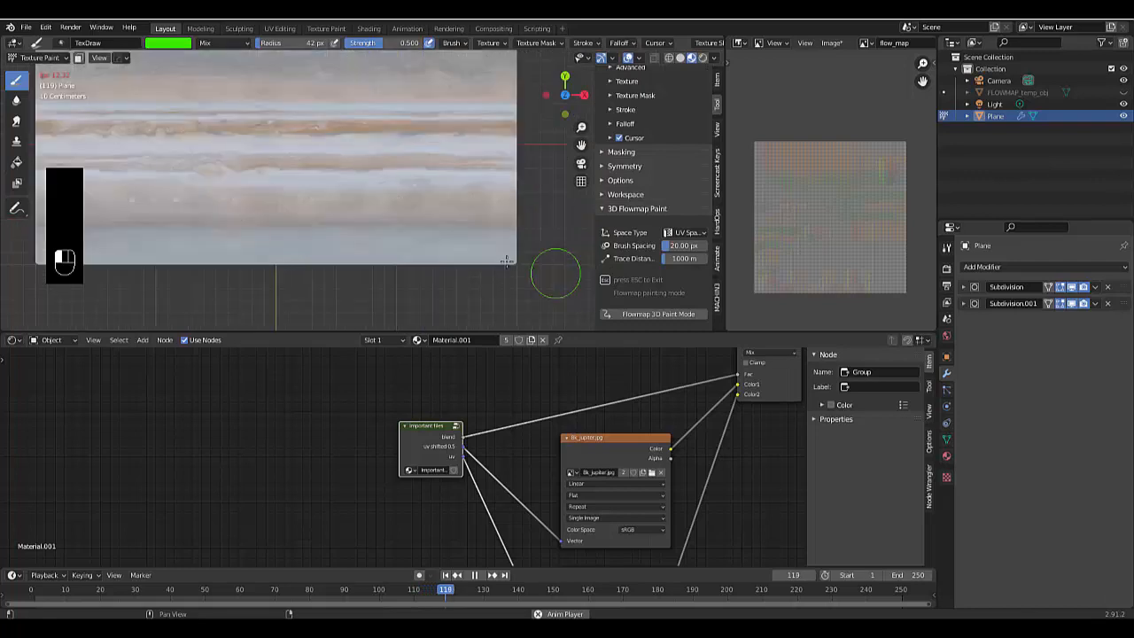
{"action": "scroll", "coordinate": [507, 259], "scroll_direction": "up", "scroll_amount": 3}
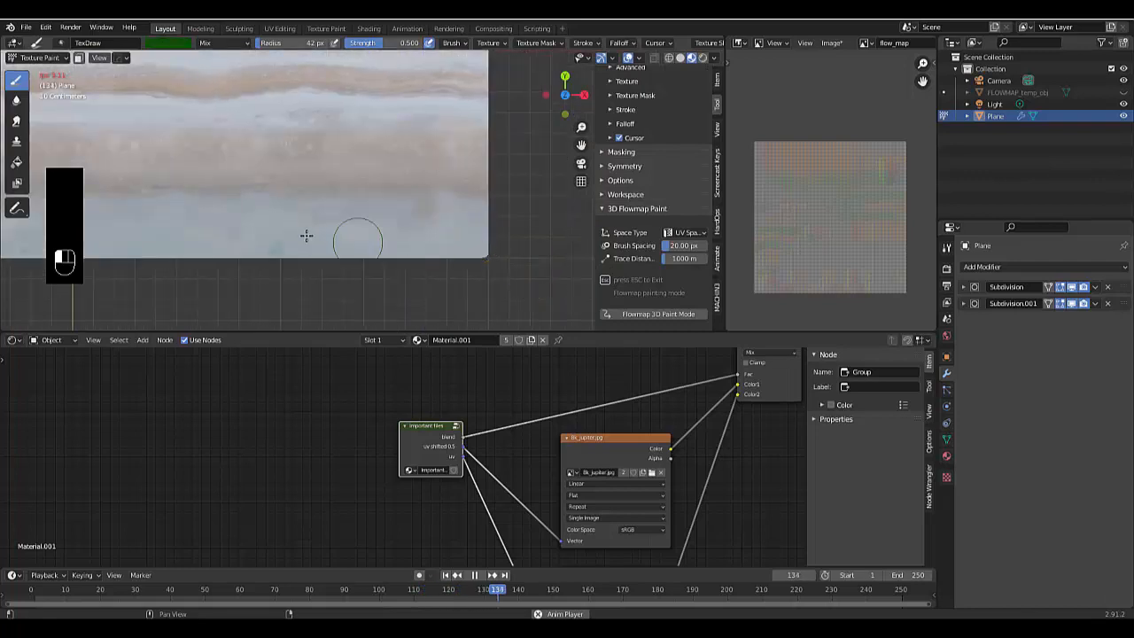
{"action": "mouse_move", "coordinate": [306, 235]}
{"action": "left_mouse_down"}
{"action": "mouse_move", "coordinate": [249, 221]}
{"action": "mouse_move", "coordinate": [228, 231]}
{"action": "mouse_move", "coordinate": [370, 215]}
{"action": "mouse_move", "coordinate": [397, 188]}
{"action": "mouse_move", "coordinate": [506, 180]}
{"action": "mouse_move", "coordinate": [94, 185]}
{"action": "mouse_move", "coordinate": [320, 215]}
{"action": "mouse_move", "coordinate": [369, 204]}
{"action": "mouse_move", "coordinate": [271, 203]}
{"action": "mouse_move", "coordinate": [385, 203]}
{"action": "mouse_move", "coordinate": [216, 196]}
{"action": "left_mouse_up"}
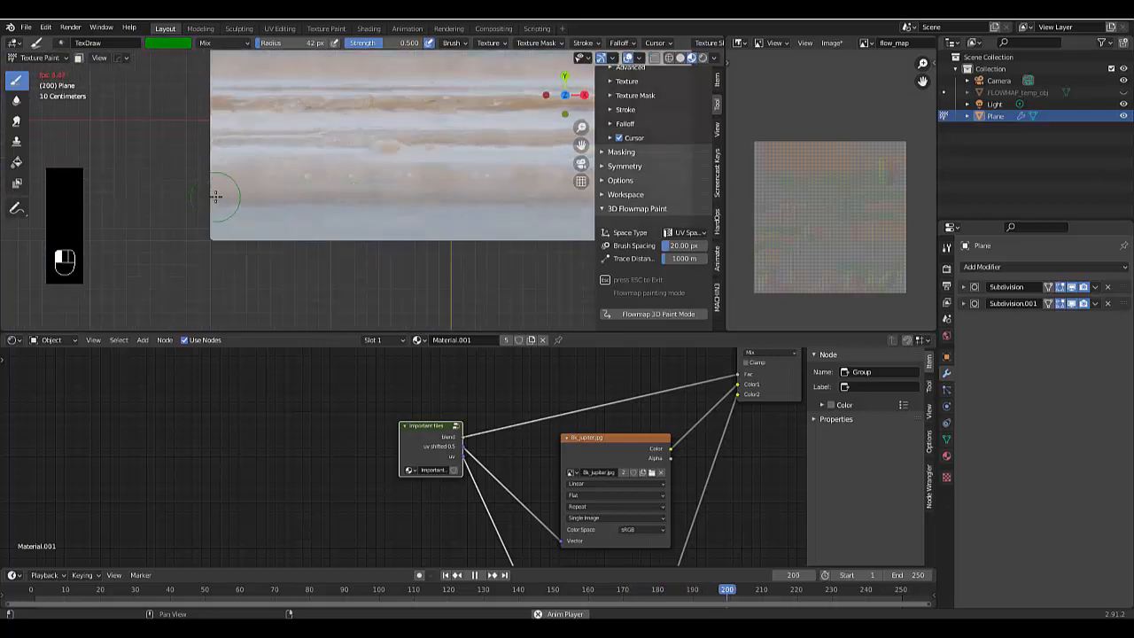
{"action": "mouse_move", "coordinate": [335, 199]}
{"action": "left_mouse_down"}
{"action": "mouse_move", "coordinate": [553, 192]}
{"action": "mouse_move", "coordinate": [434, 273]}
{"action": "mouse_move", "coordinate": [385, 228]}
{"action": "mouse_move", "coordinate": [404, 197]}
{"action": "mouse_move", "coordinate": [469, 199]}
{"action": "mouse_move", "coordinate": [426, 210]}
{"action": "mouse_move", "coordinate": [393, 309]}
{"action": "left_mouse_up"}
{"action": "scroll", "coordinate": [425, 210], "scroll_direction": "down", "scroll_amount": 2}
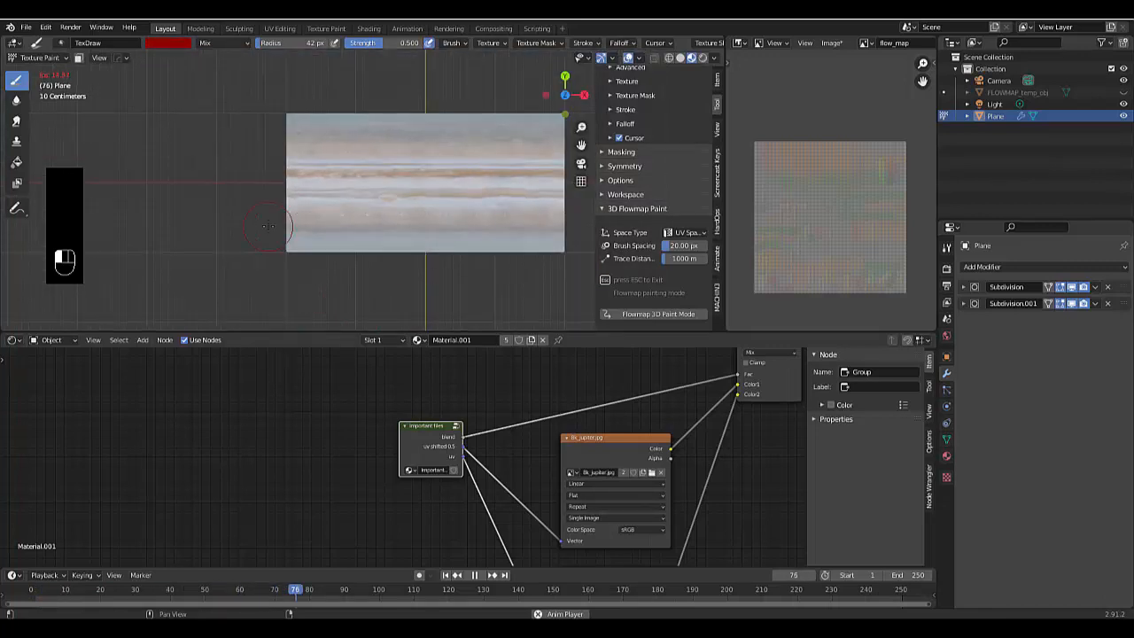
Exit Flowmap 3D Paint Mode, stop the animation playback and return to frame 1
{"action": "key", "text": "Escape"}
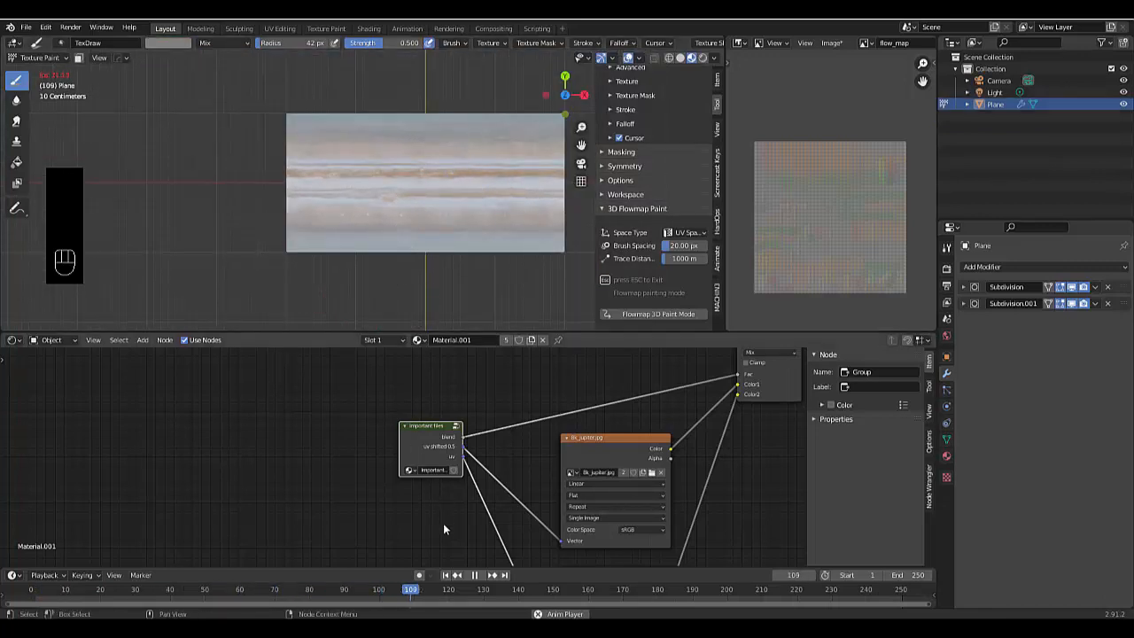
{"action": "left_click", "coordinate": [468, 576]}
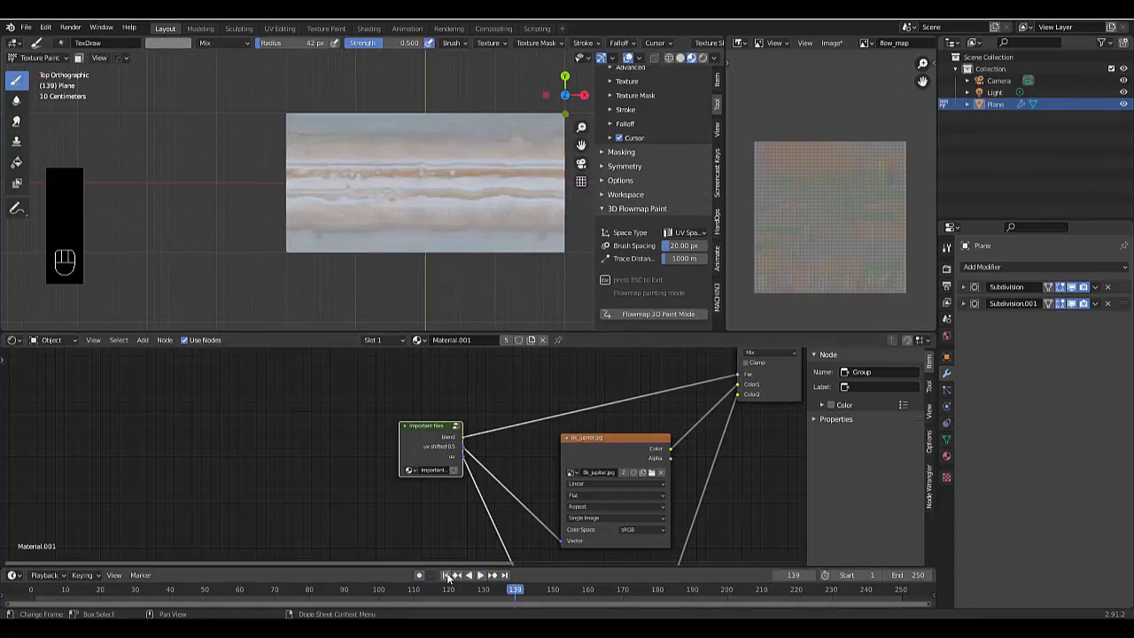
{"action": "left_click", "coordinate": [446, 576]}
{"action": "scroll", "coordinate": [346, 263], "scroll_direction": "down", "scroll_amount": 3}
{"action": "scroll", "coordinate": [405, 255], "scroll_direction": "up", "scroll_amount": 3}
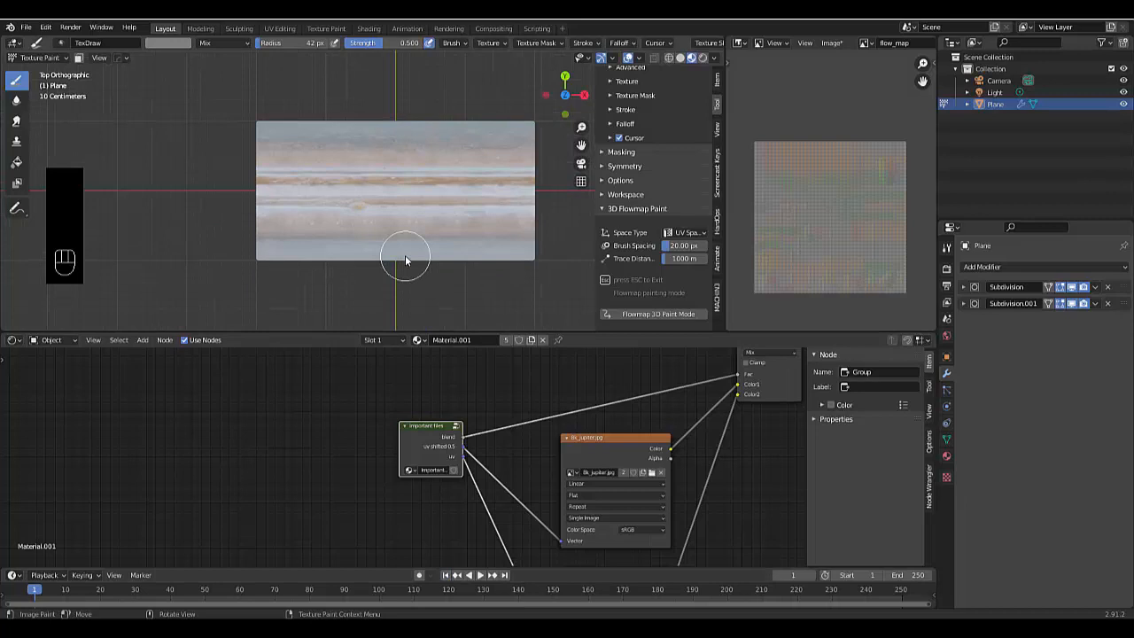
Switch the plane from Texture Paint to Object Mode
{"action": "key", "text": "shift"}
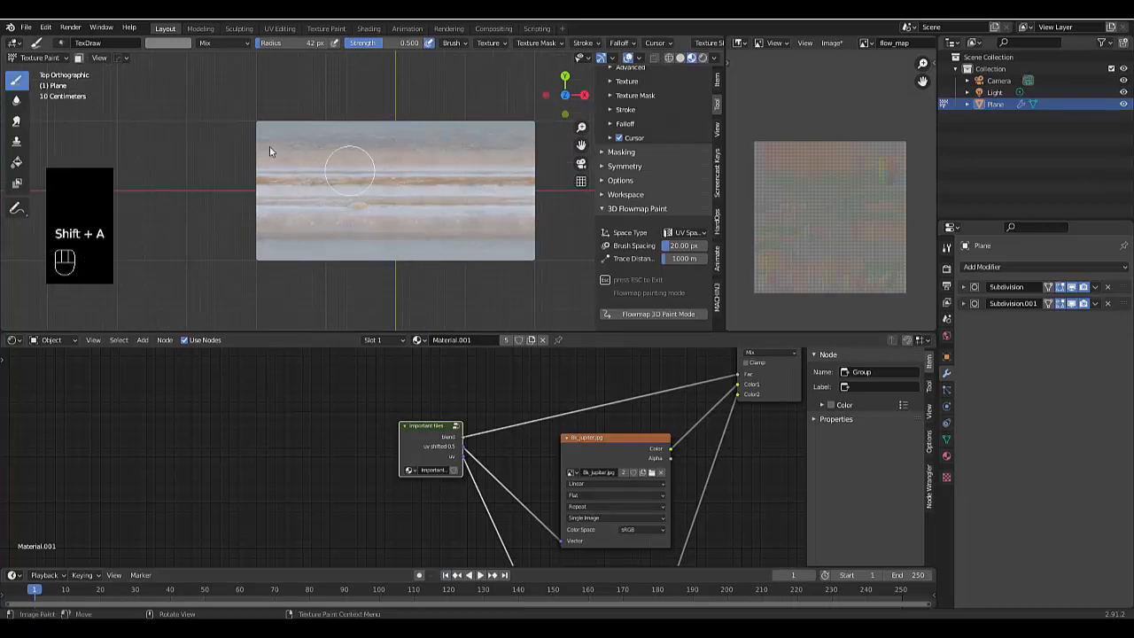
{"action": "left_click", "coordinate": [35, 57]}
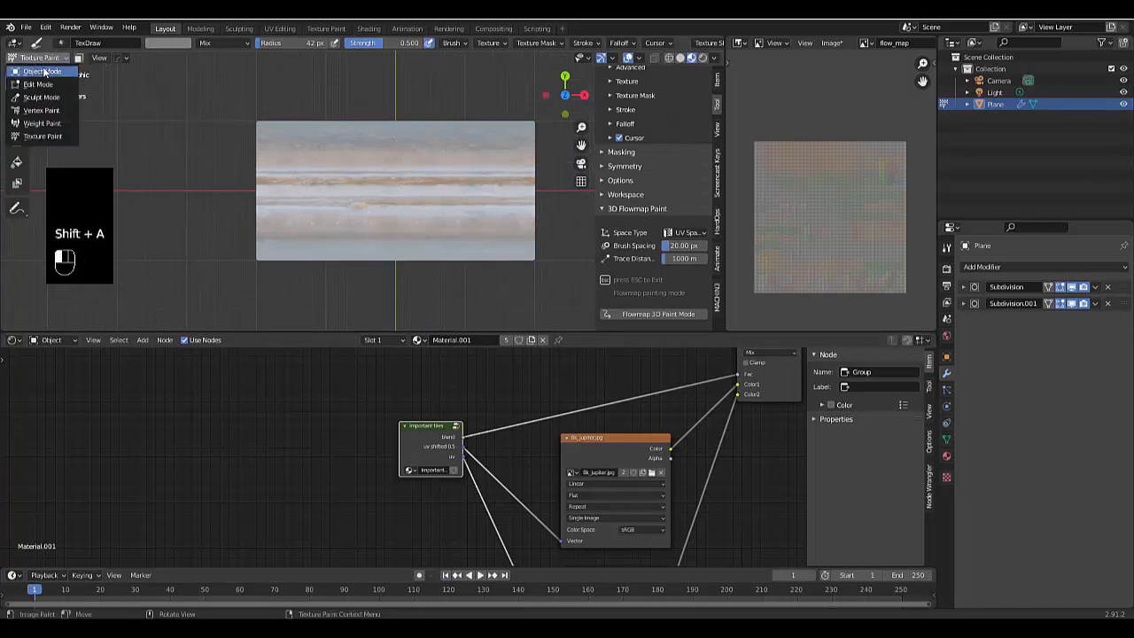
{"action": "left_click", "coordinate": [44, 71]}
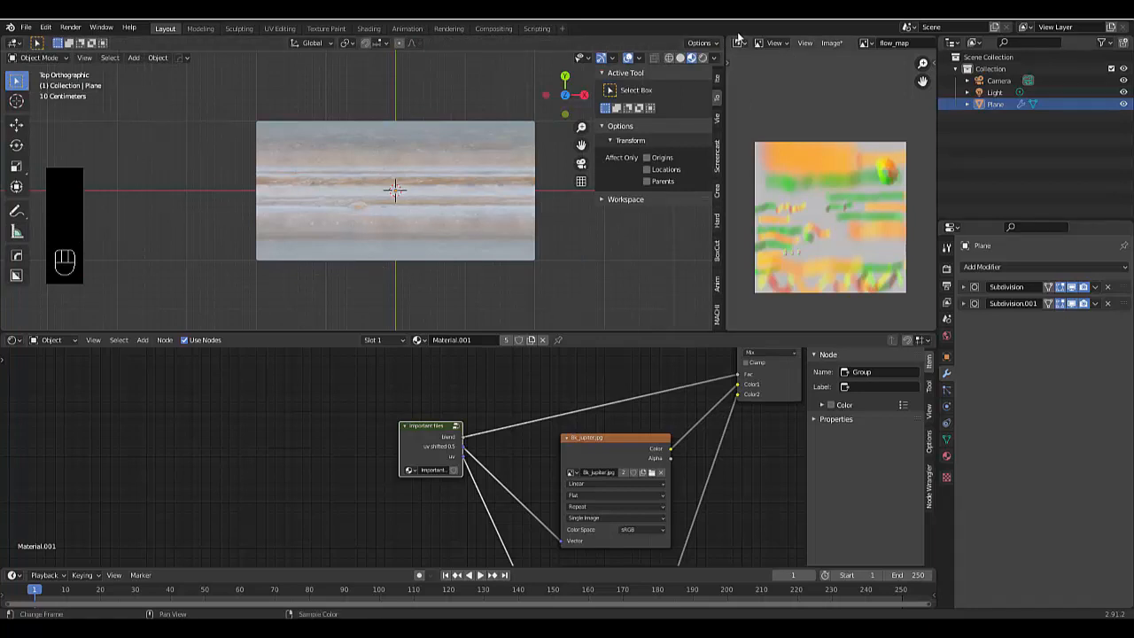
Close the flow_map image area to widen the 3D viewport and add a Plain Axes empty at the origin
{"action": "left_click_drag", "start_coordinate": [722, 38], "coordinate": [738, 39]}
{"action": "key", "text": "shift+a"}
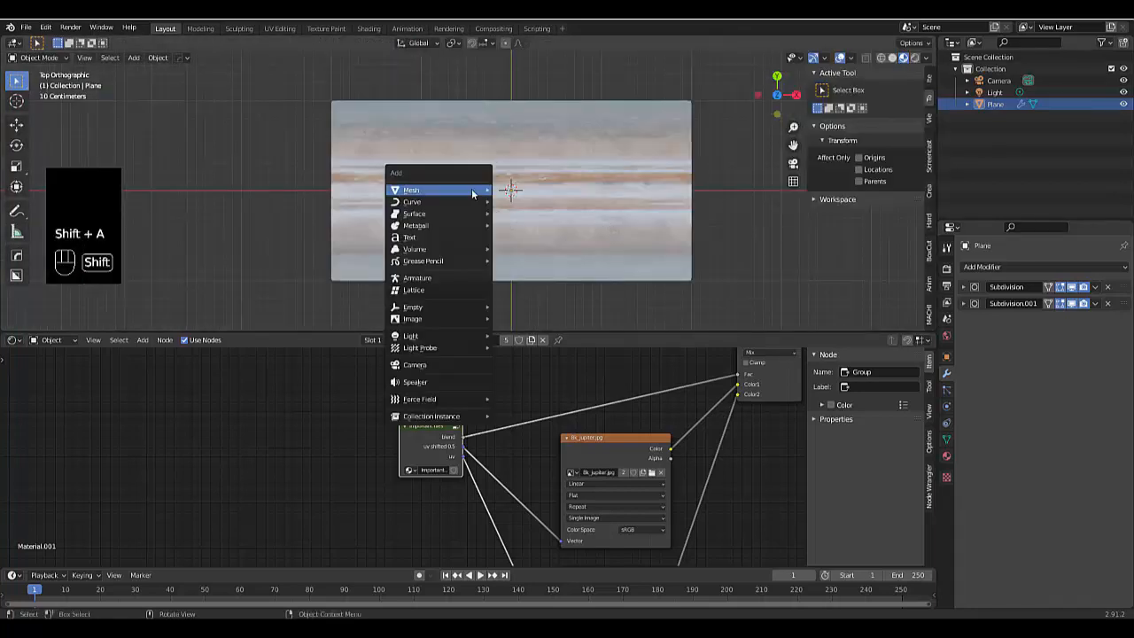
{"action": "mouse_move", "coordinate": [472, 193]}
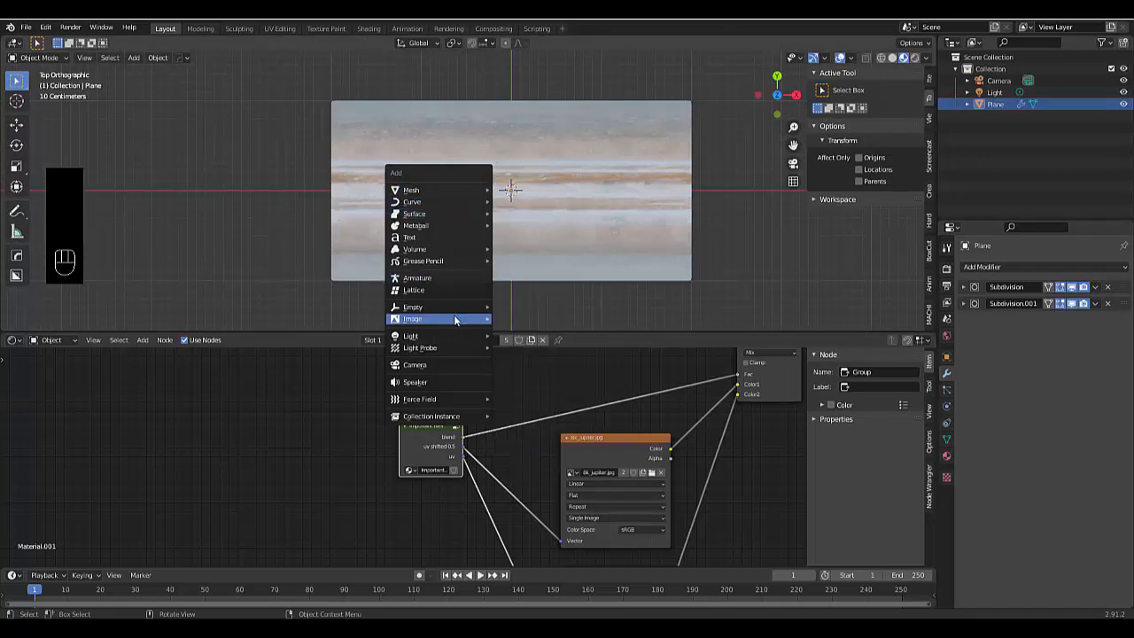
{"action": "mouse_move", "coordinate": [444, 308]}
{"action": "left_click", "coordinate": [527, 306]}
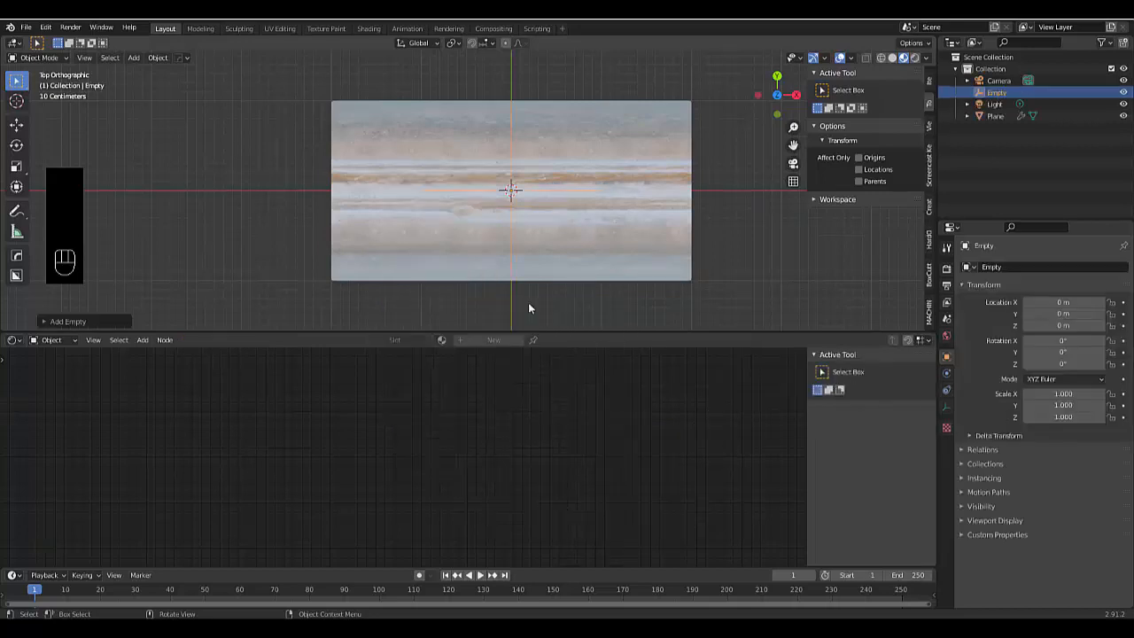
Rename the plane object to Jupiter
{"action": "left_click", "coordinate": [611, 265]}
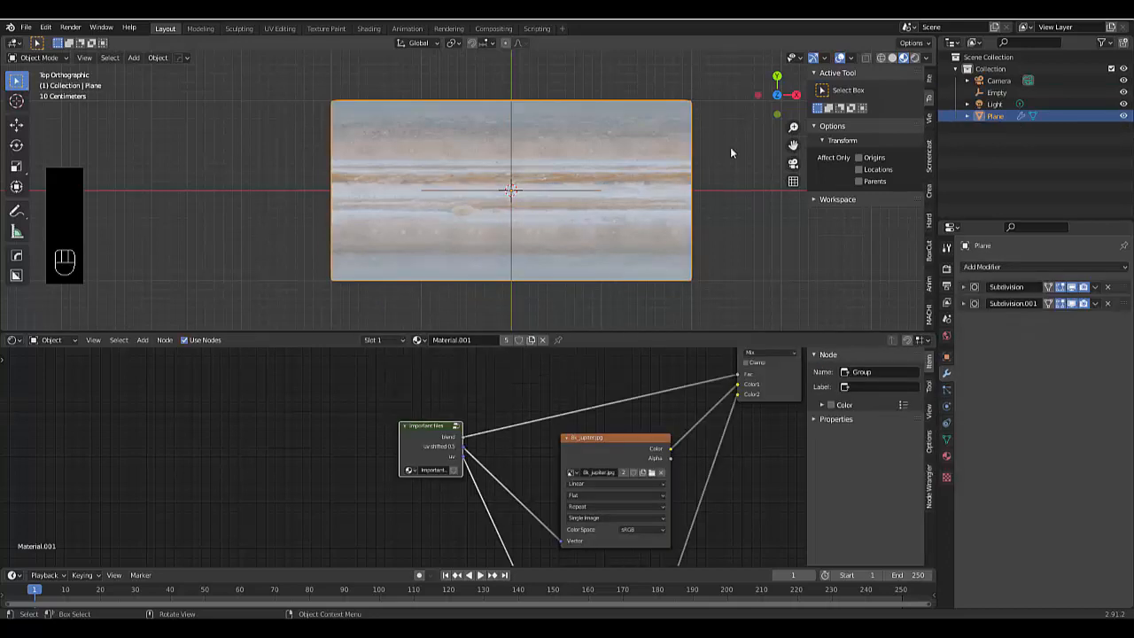
{"action": "double_click", "coordinate": [995, 116]}
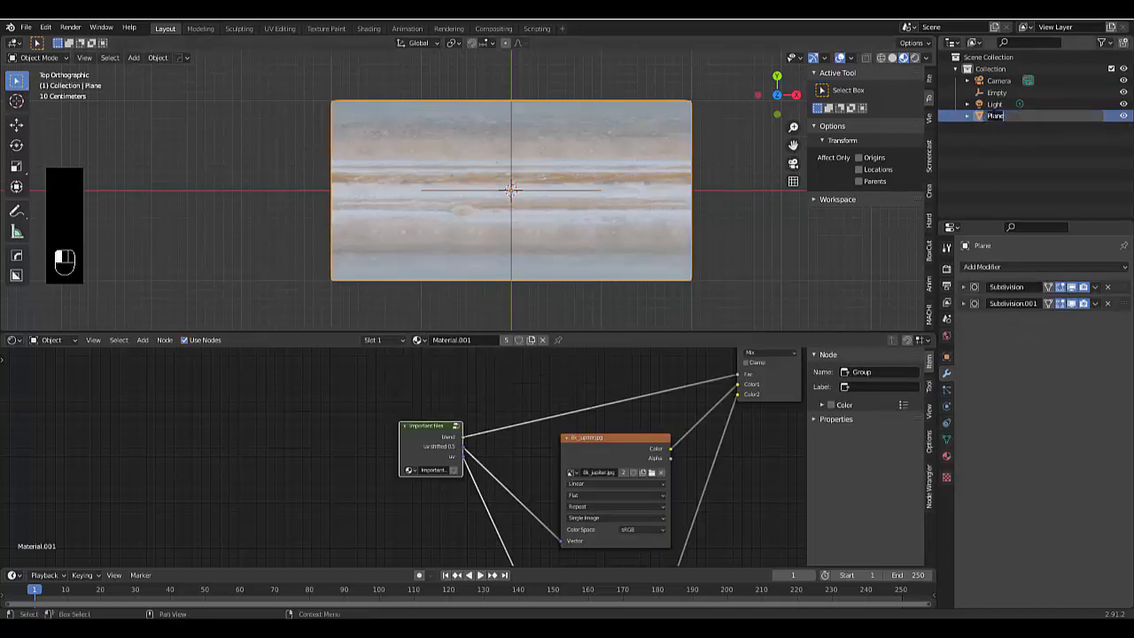
{"action": "key", "text": "BackSpace"}
{"action": "type", "text": "Jupiter"}
{"action": "key", "text": "Return"}
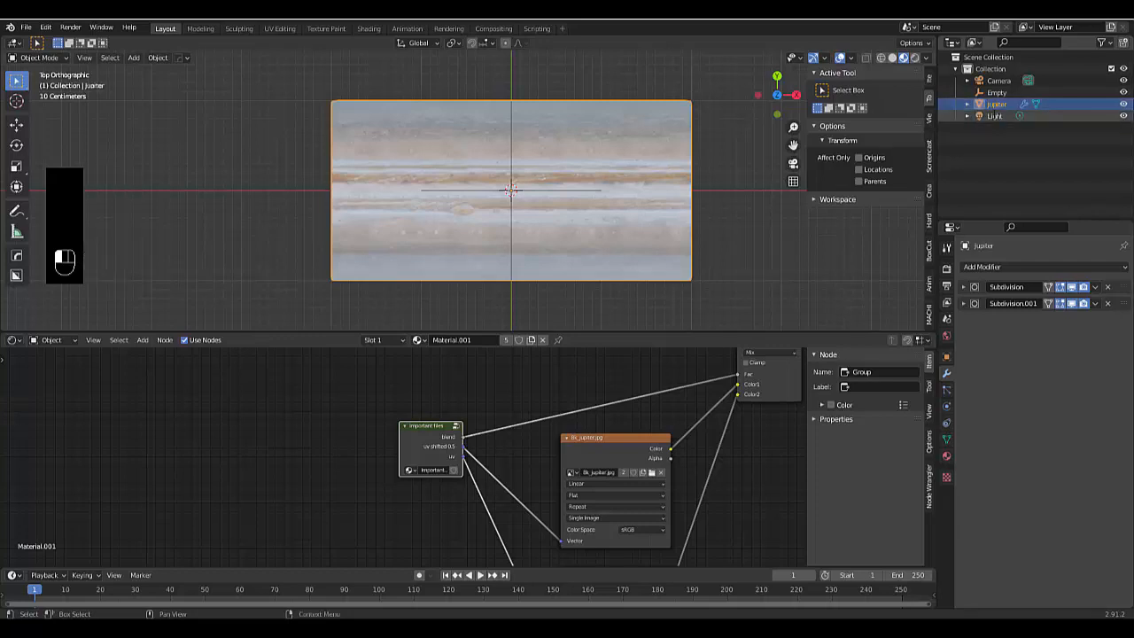
Add a Simple Deform modifier to Jupiter and set it to Bend with an angle of 180° on the X axis
{"action": "left_click", "coordinate": [982, 268]}
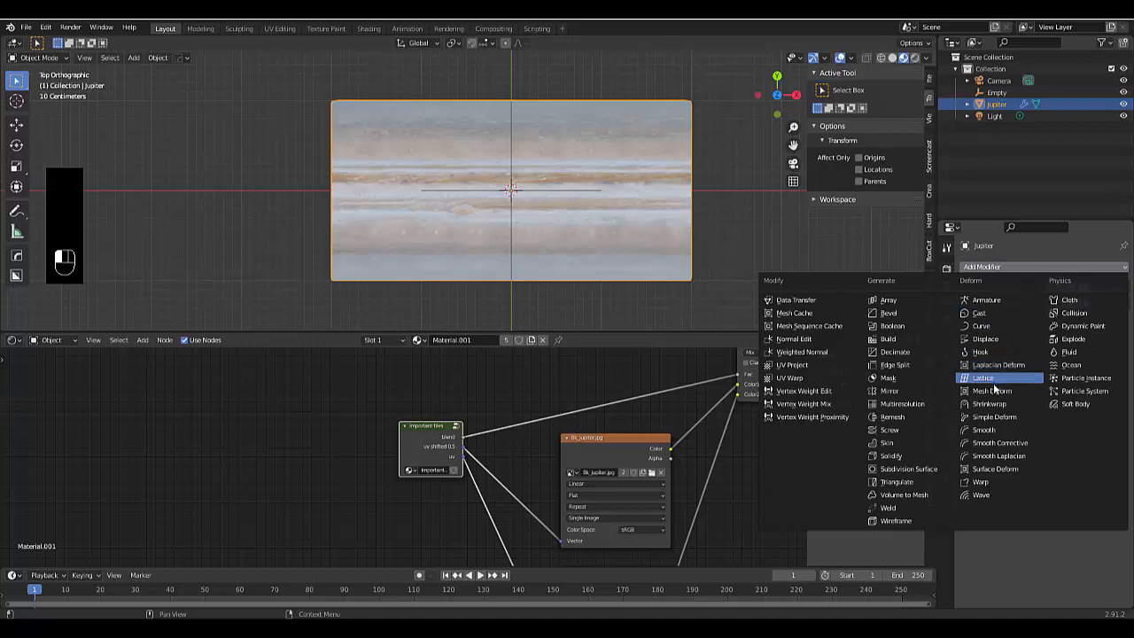
{"action": "left_click", "coordinate": [995, 416]}
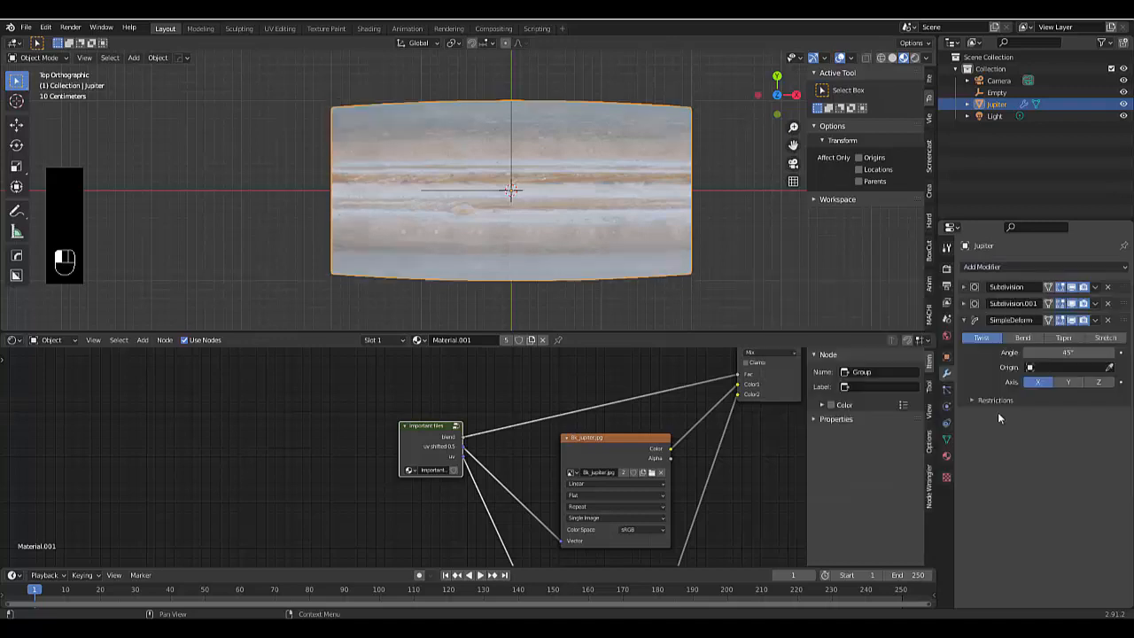
{"action": "left_click", "coordinate": [1067, 352]}
{"action": "key", "text": "Return"}
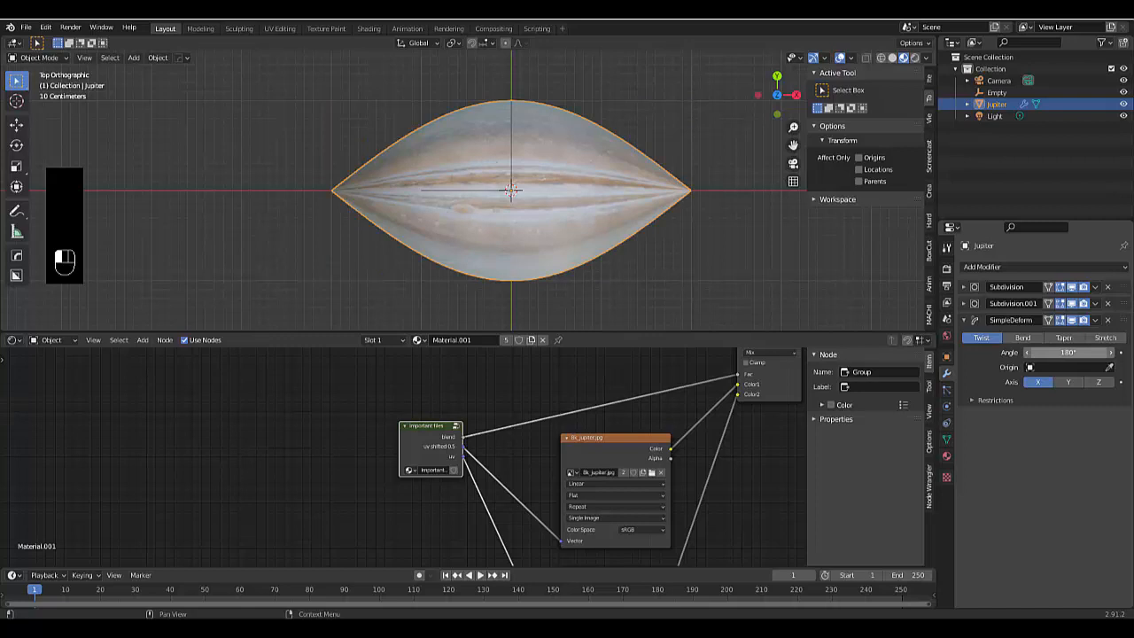
{"action": "left_click", "coordinate": [1022, 338]}
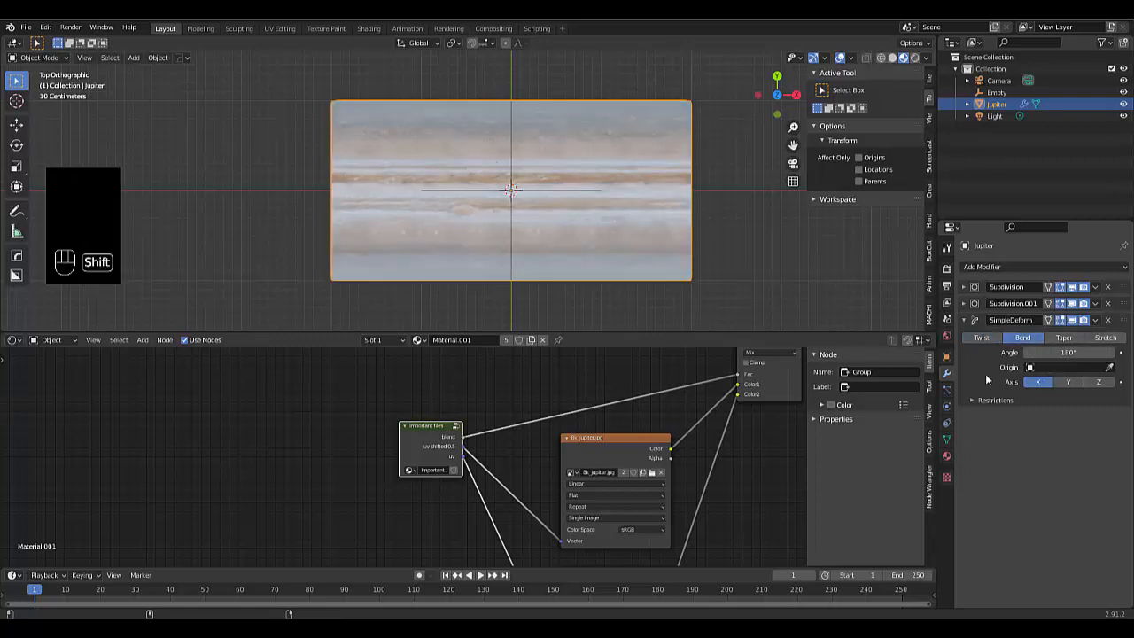
Duplicate the Simple Deform modifier and set the copy's bend angle to 360° on the Z axis
{"action": "key", "text": "shift+d"}
{"action": "left_click", "coordinate": [1041, 448]}
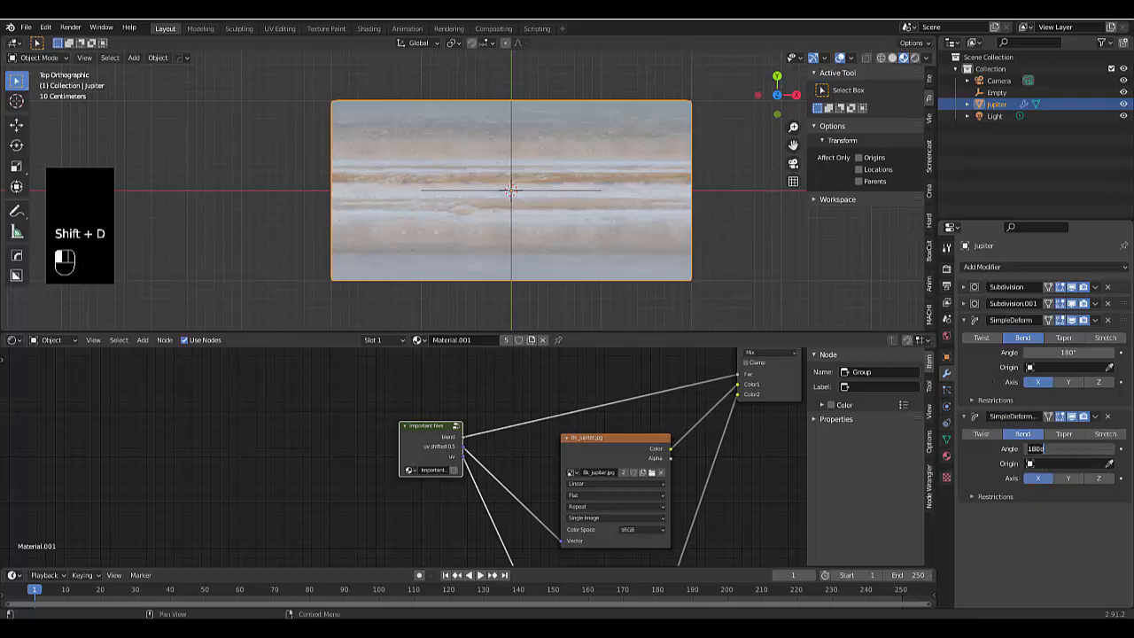
{"action": "type", "text": "360"}
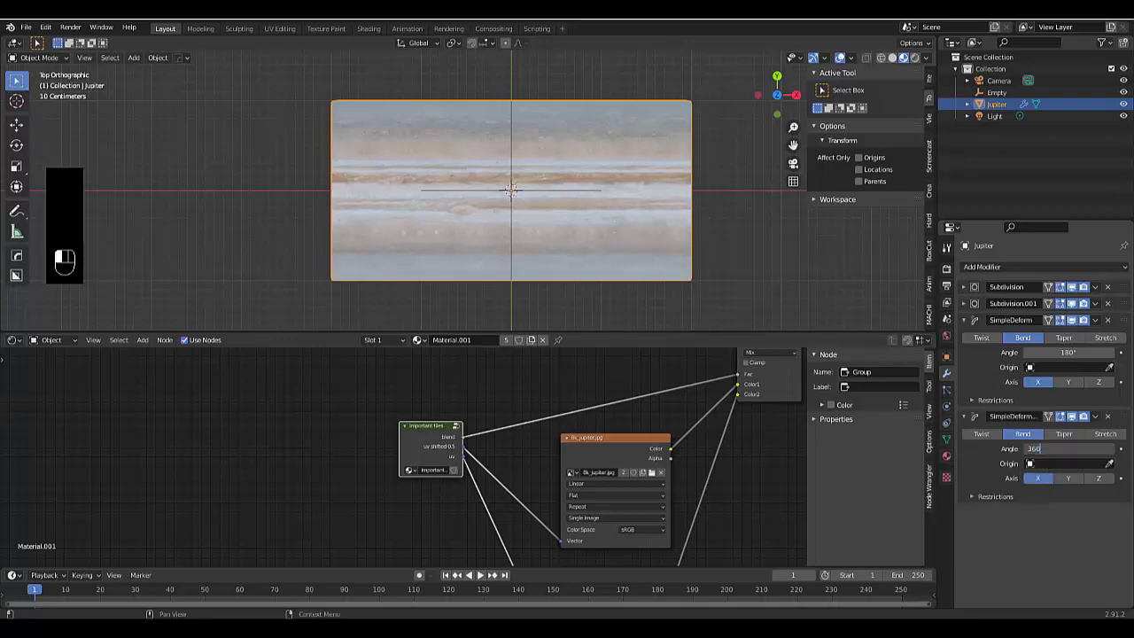
{"action": "key", "text": "Return"}
{"action": "left_click", "coordinate": [1098, 478]}
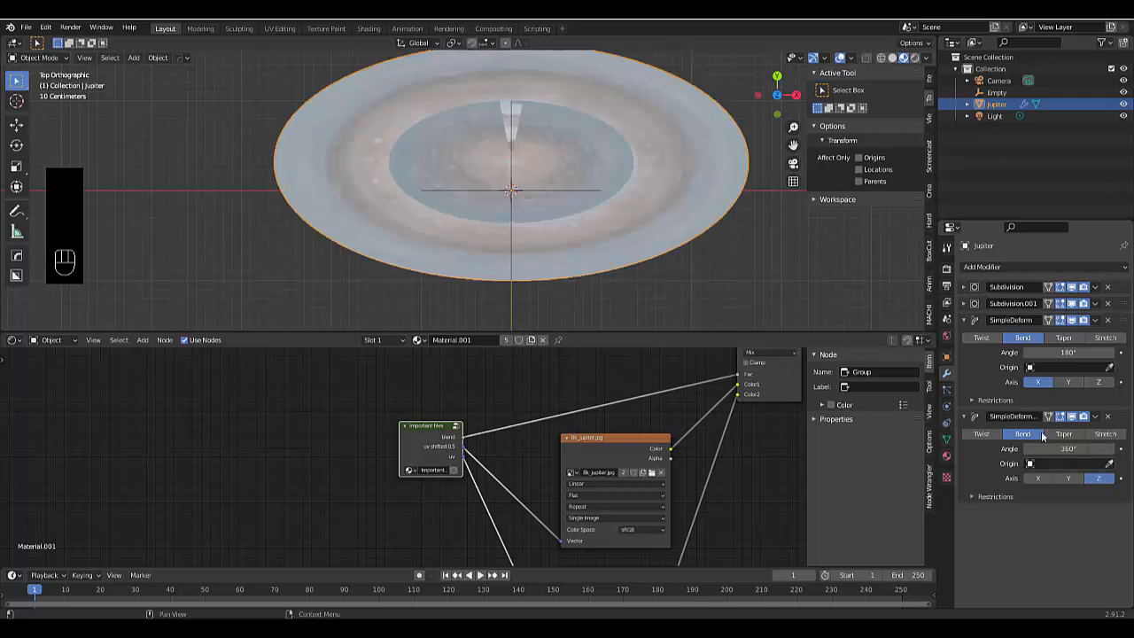
Assign the Empty as the origin object of both Simple Deform modifiers
{"action": "left_click", "coordinate": [1054, 367]}
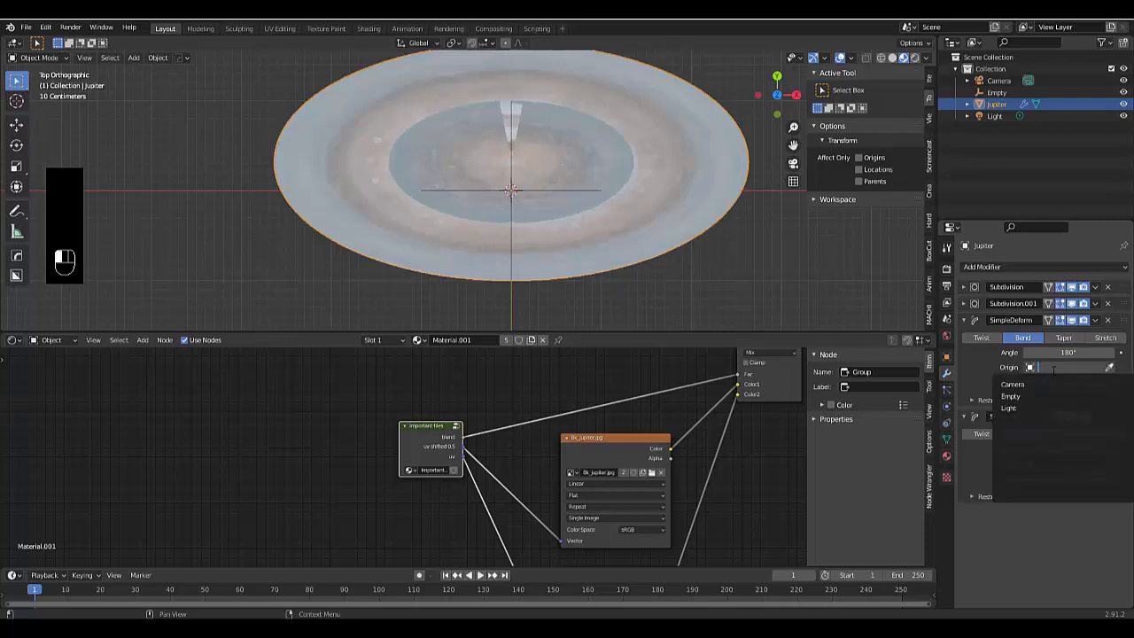
{"action": "left_click", "coordinate": [1035, 397]}
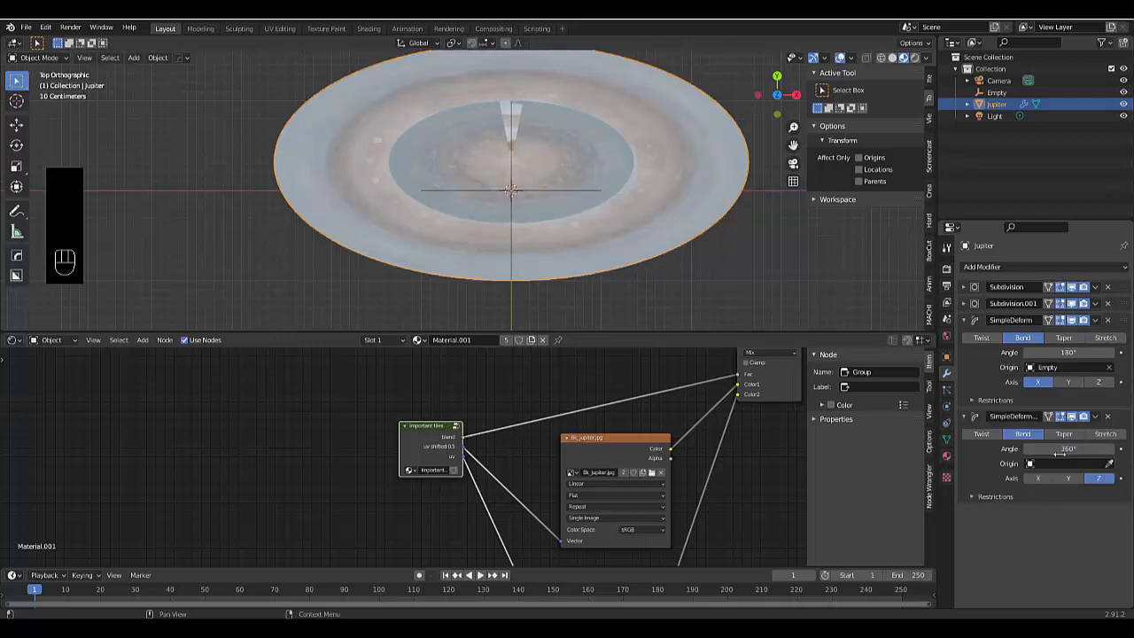
{"action": "left_click", "coordinate": [1061, 463]}
{"action": "left_click", "coordinate": [1038, 492]}
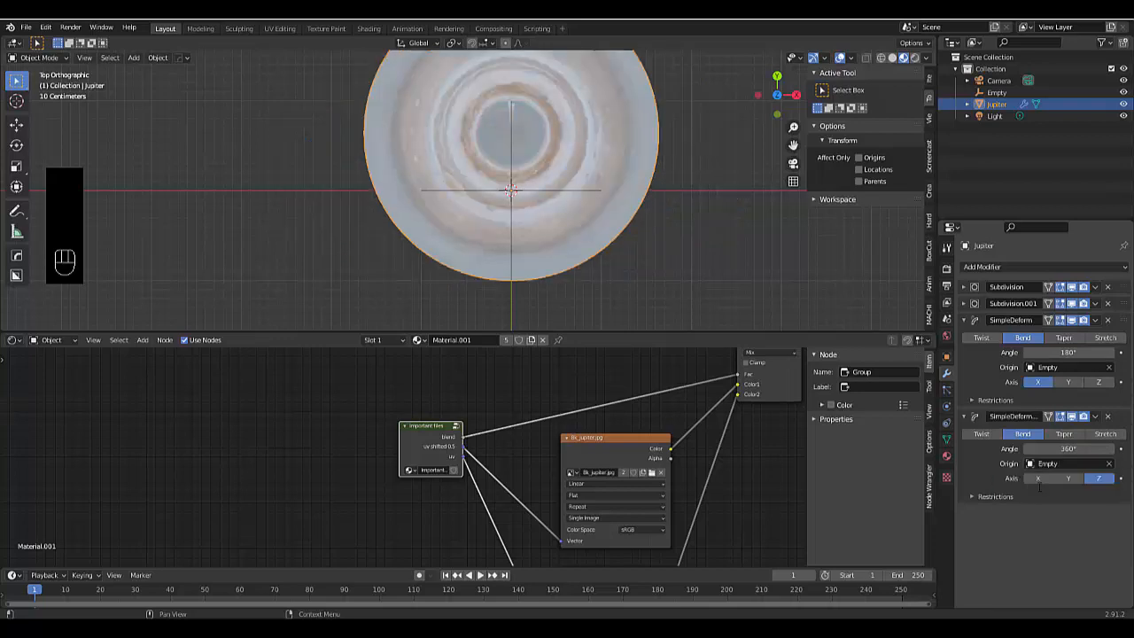
Enlarge the 3D viewport and set the Empty's X rotation to 90° so the bent plane closes into a sphere
{"action": "left_click", "coordinate": [996, 92]}
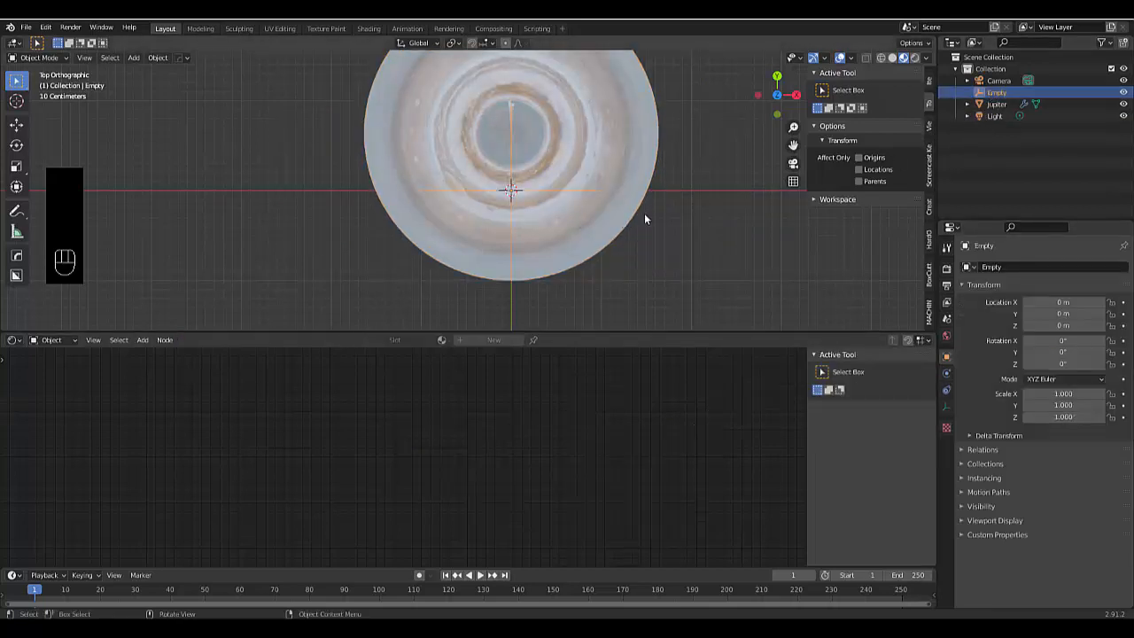
{"action": "key", "text": "n"}
{"action": "key", "text": "n"}
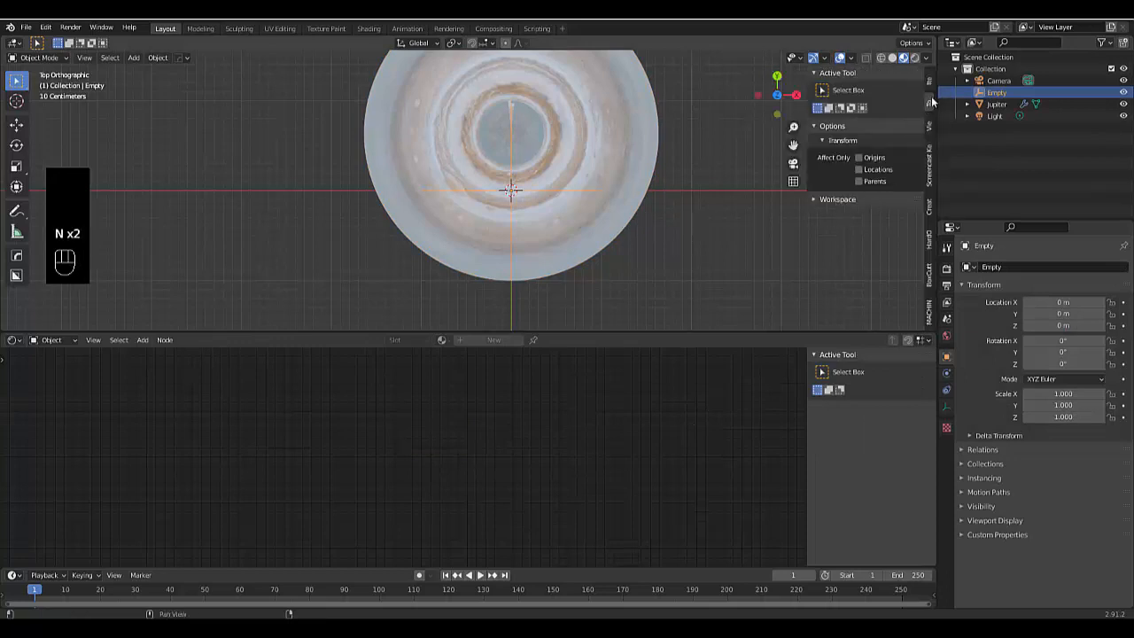
{"action": "left_click", "coordinate": [929, 83]}
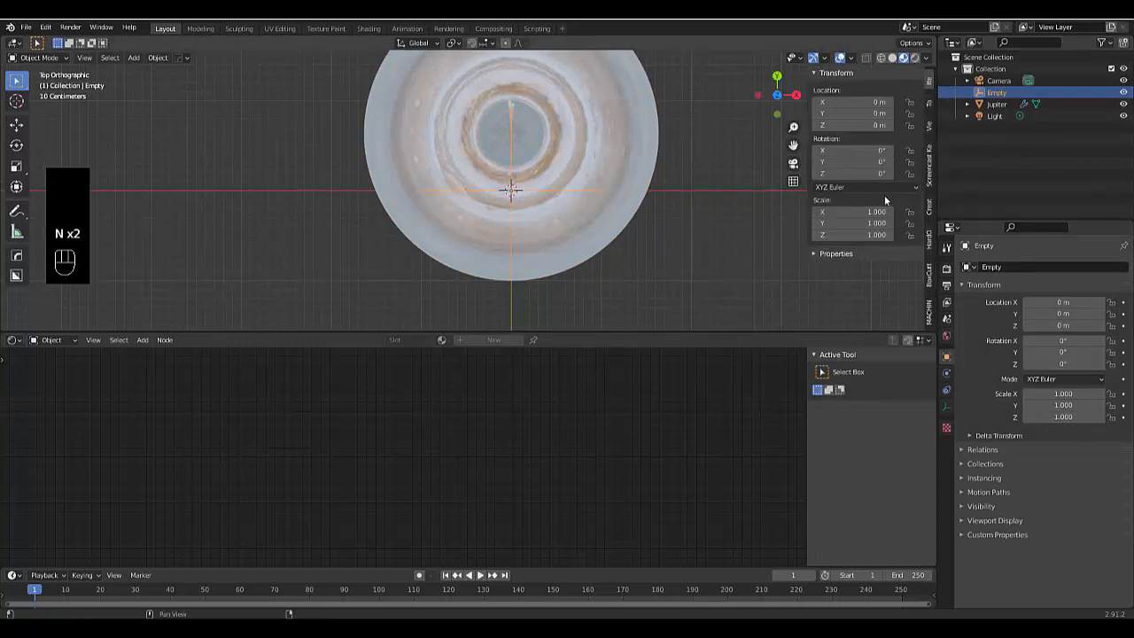
{"action": "left_click_drag", "start_coordinate": [790, 332], "coordinate": [760, 489]}
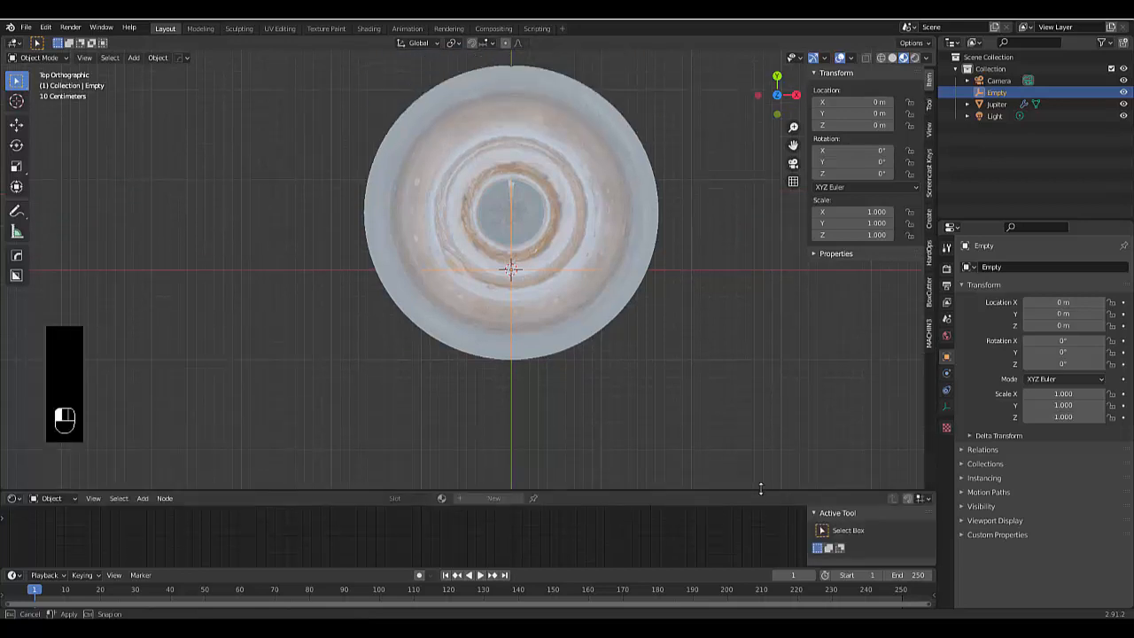
{"action": "left_click", "coordinate": [850, 150]}
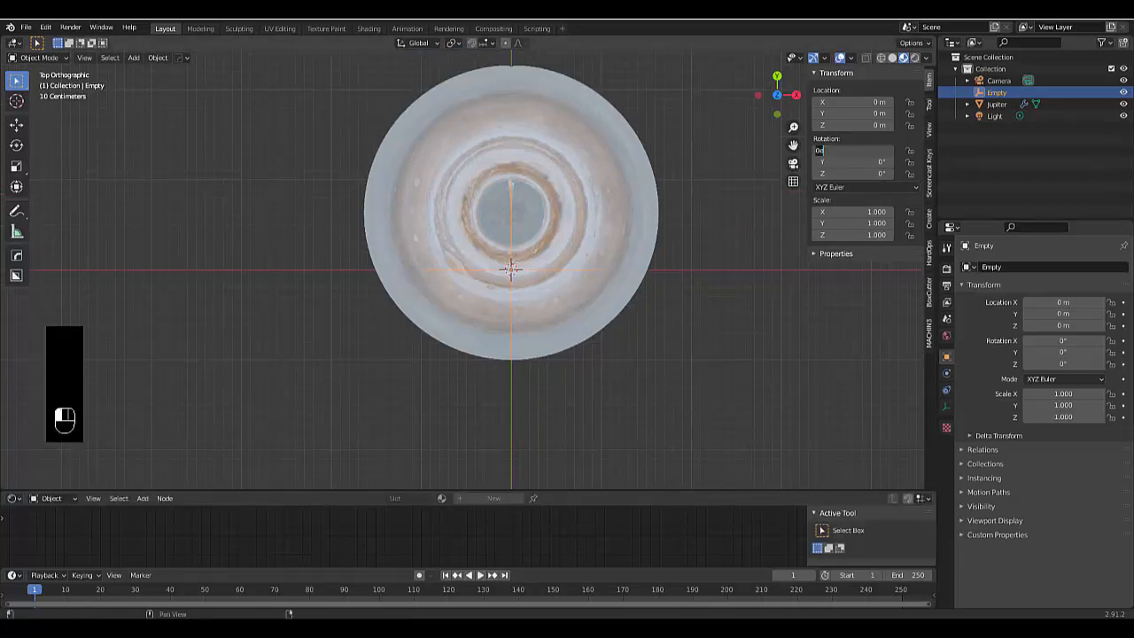
{"action": "key", "text": "Return"}
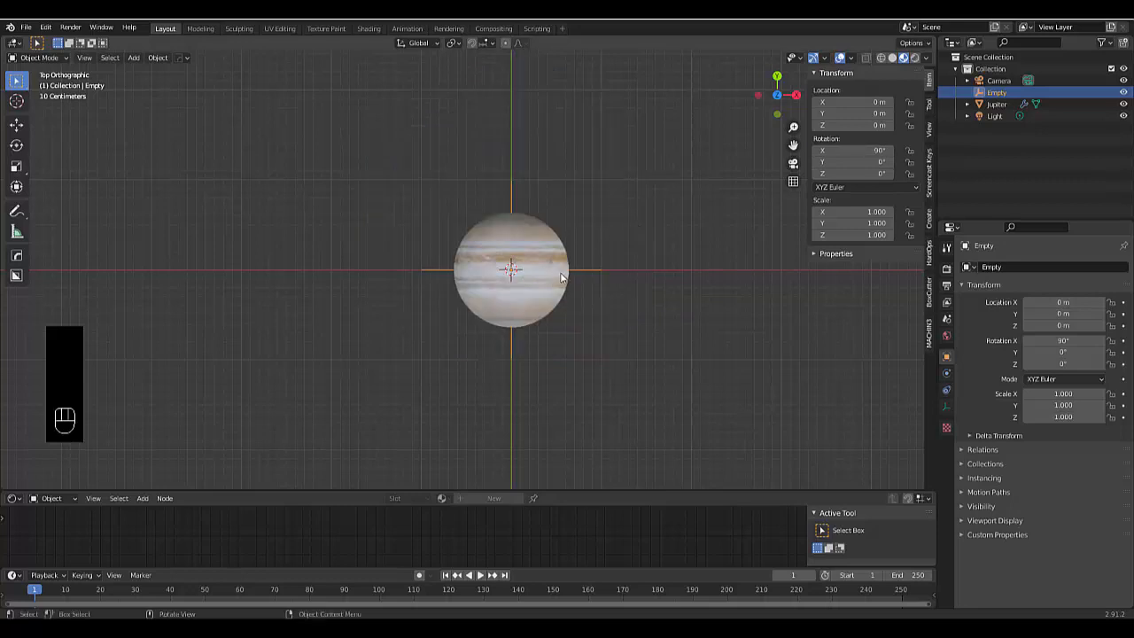
Select the Jupiter sphere and apply Shade Smooth to it
{"action": "scroll", "coordinate": [508, 307], "scroll_direction": "up", "scroll_amount": 6}
{"action": "left_click", "coordinate": [483, 309]}
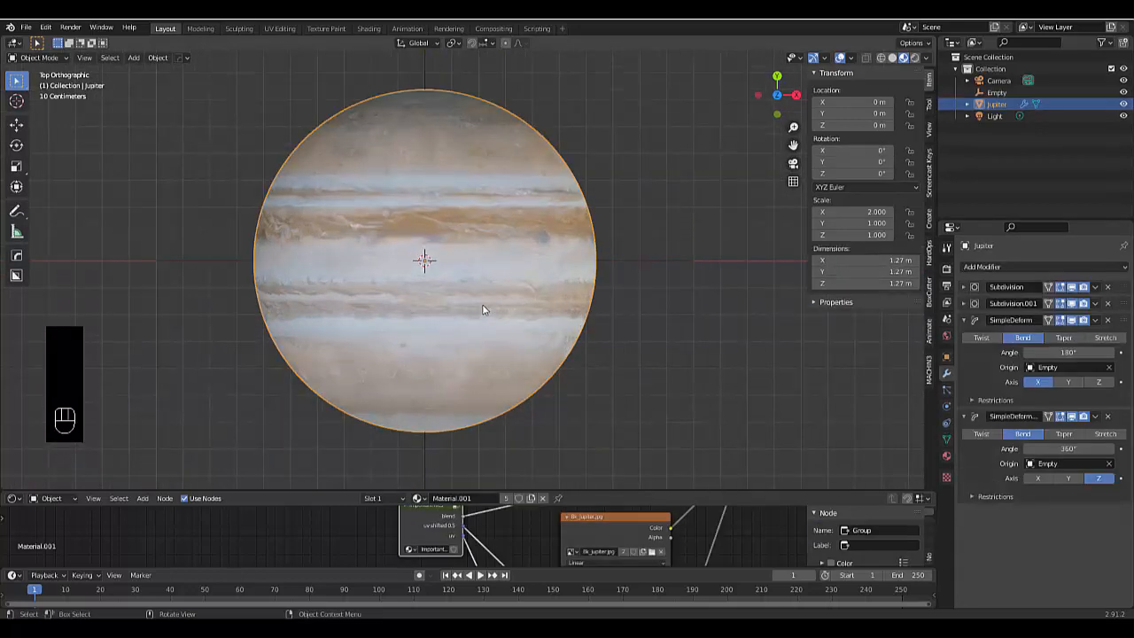
{"action": "right_click", "coordinate": [482, 309]}
{"action": "left_click", "coordinate": [484, 308]}
{"action": "scroll", "coordinate": [521, 315], "scroll_direction": "down", "scroll_amount": 3}
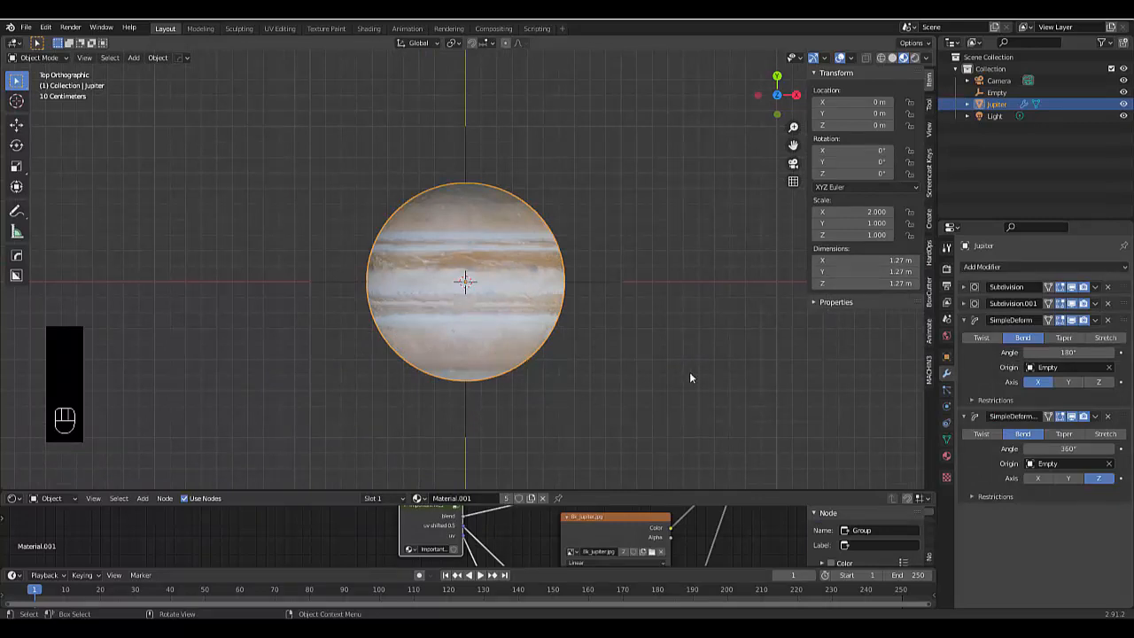
Apply both Subdivision modifiers and both Simple Deform modifiers on Jupiter, working down from the first in the stack
{"action": "left_click", "coordinate": [1095, 289]}
{"action": "left_click", "coordinate": [1085, 302]}
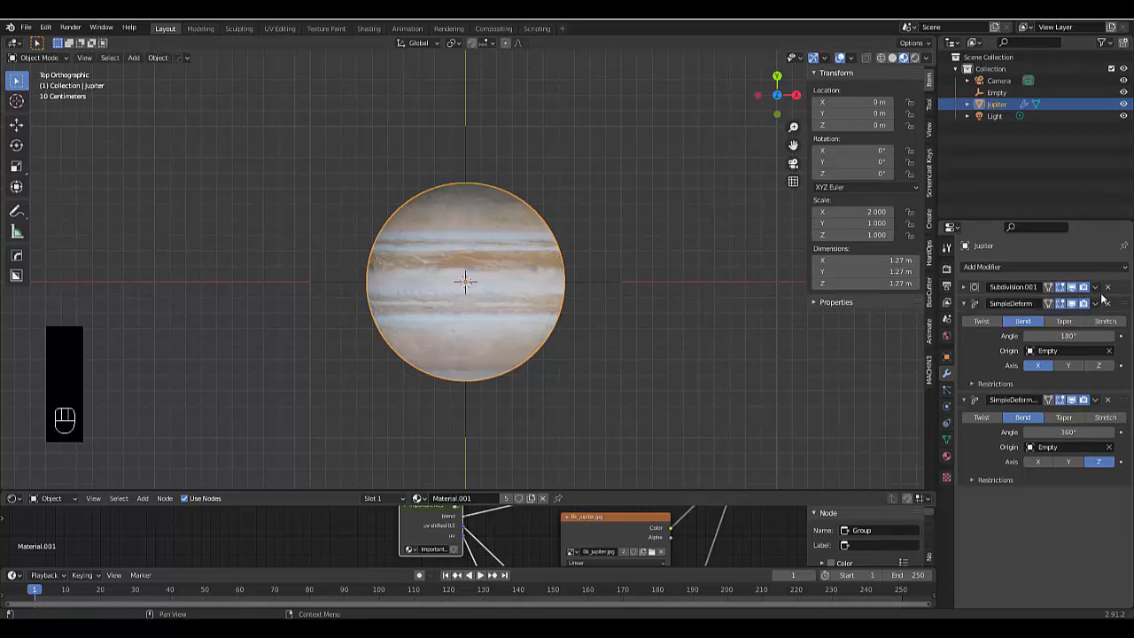
{"action": "left_click", "coordinate": [1096, 288]}
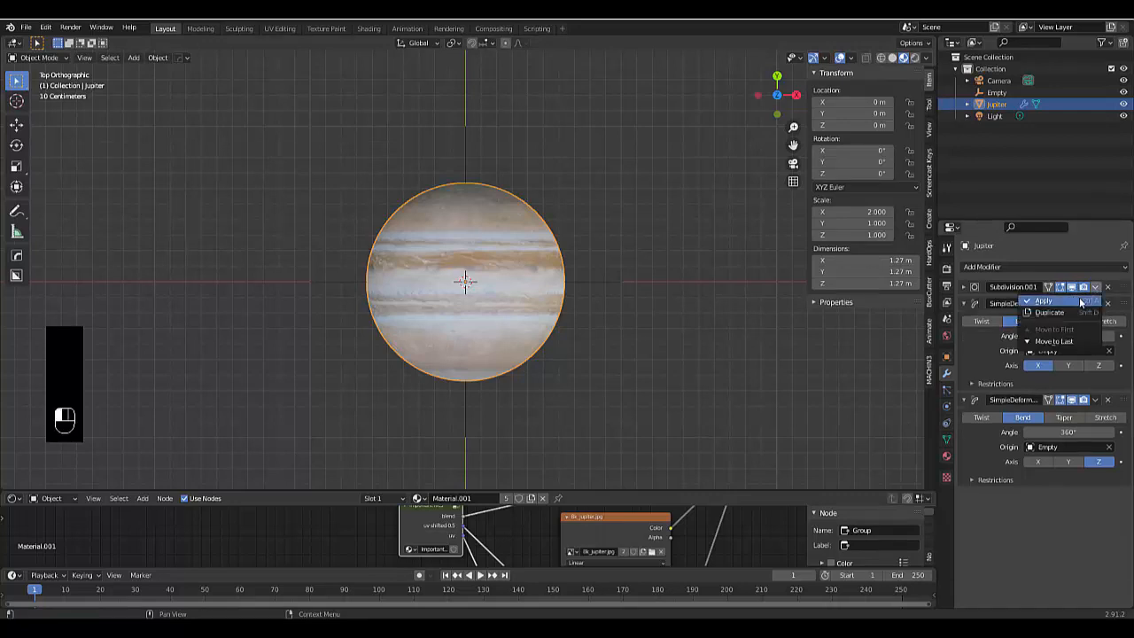
{"action": "left_click", "coordinate": [1077, 301]}
{"action": "left_click", "coordinate": [1095, 288]}
{"action": "left_click", "coordinate": [1083, 301]}
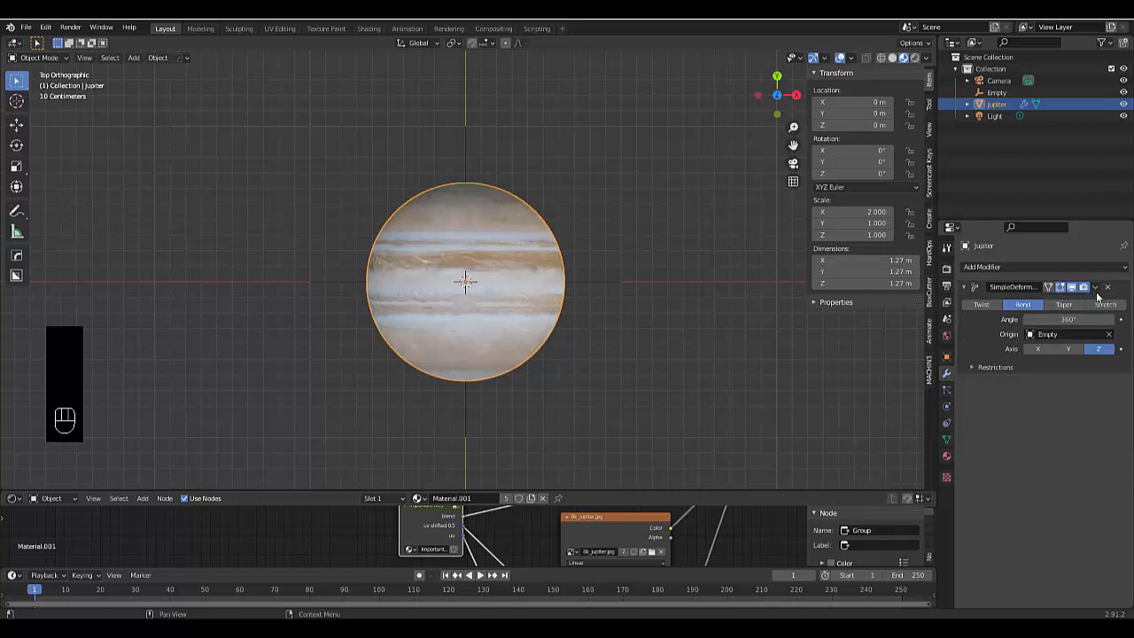
{"action": "left_click", "coordinate": [1089, 289]}
{"action": "left_click", "coordinate": [1095, 287]}
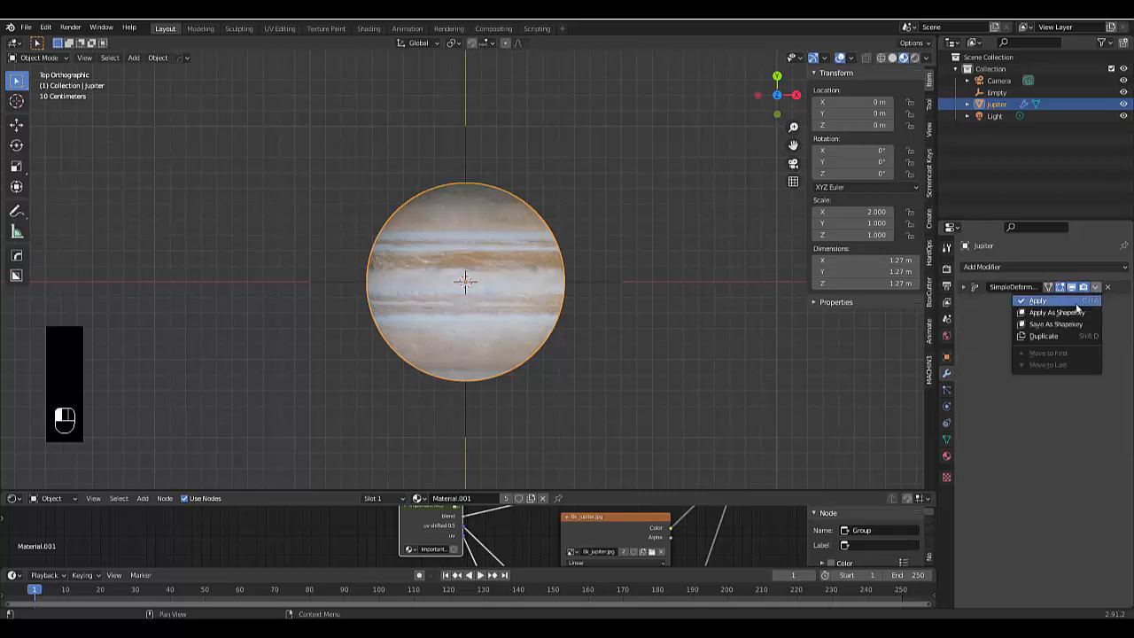
{"action": "left_click", "coordinate": [1082, 302]}
Delete the plain-axes empty and add a Circle empty at the origin
{"action": "left_click", "coordinate": [467, 399]}
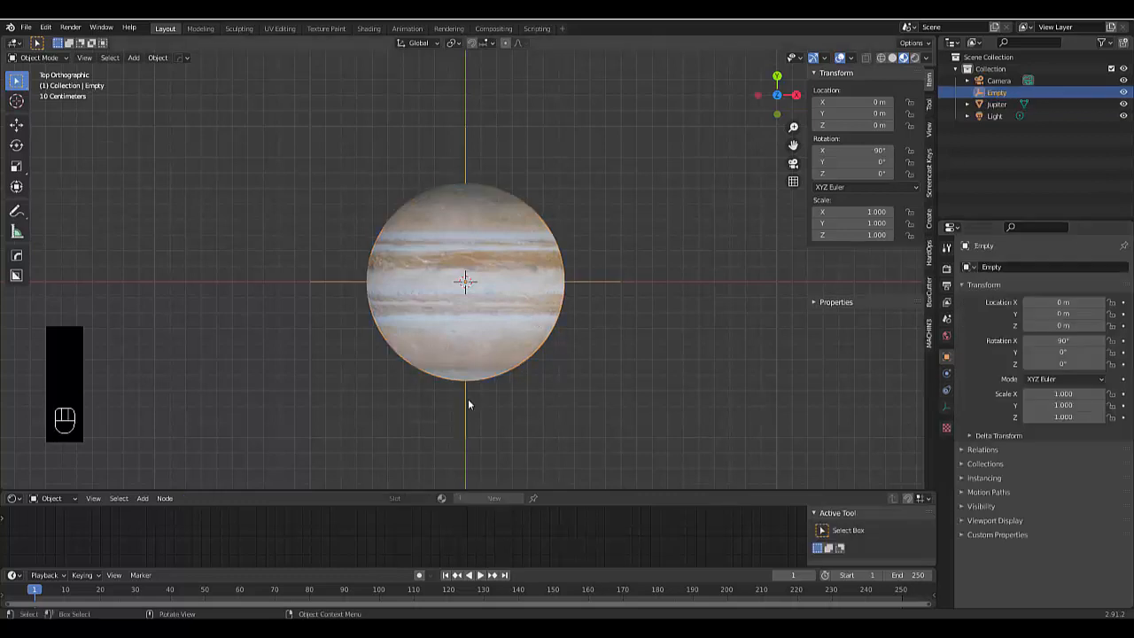
{"action": "key", "text": "x"}
{"action": "left_click", "coordinate": [470, 401]}
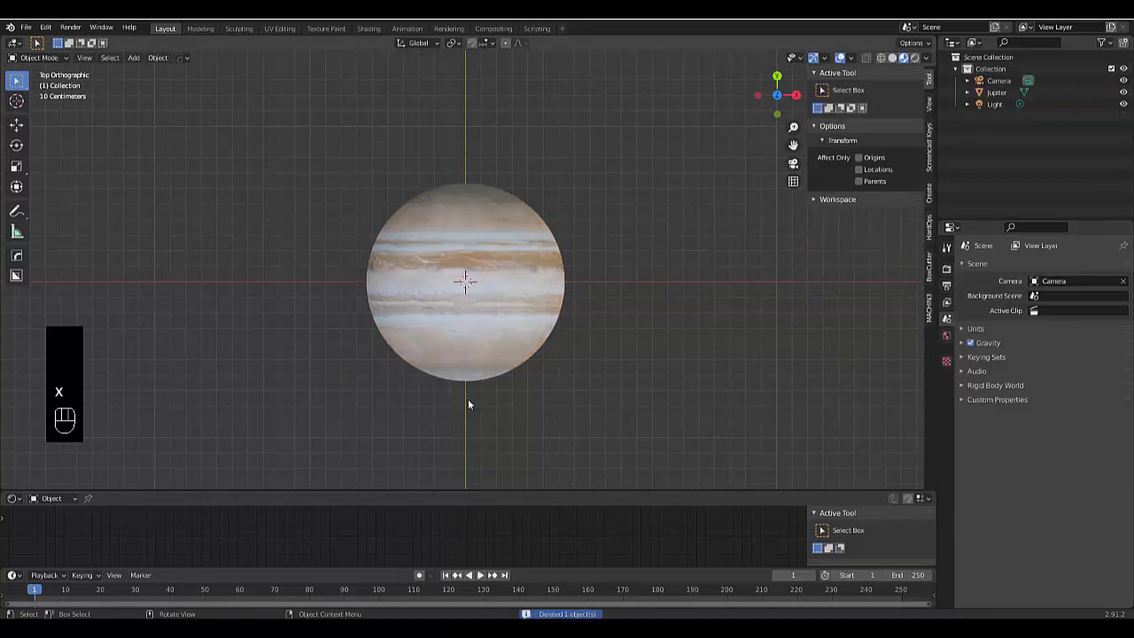
{"action": "key", "text": "shift+a"}
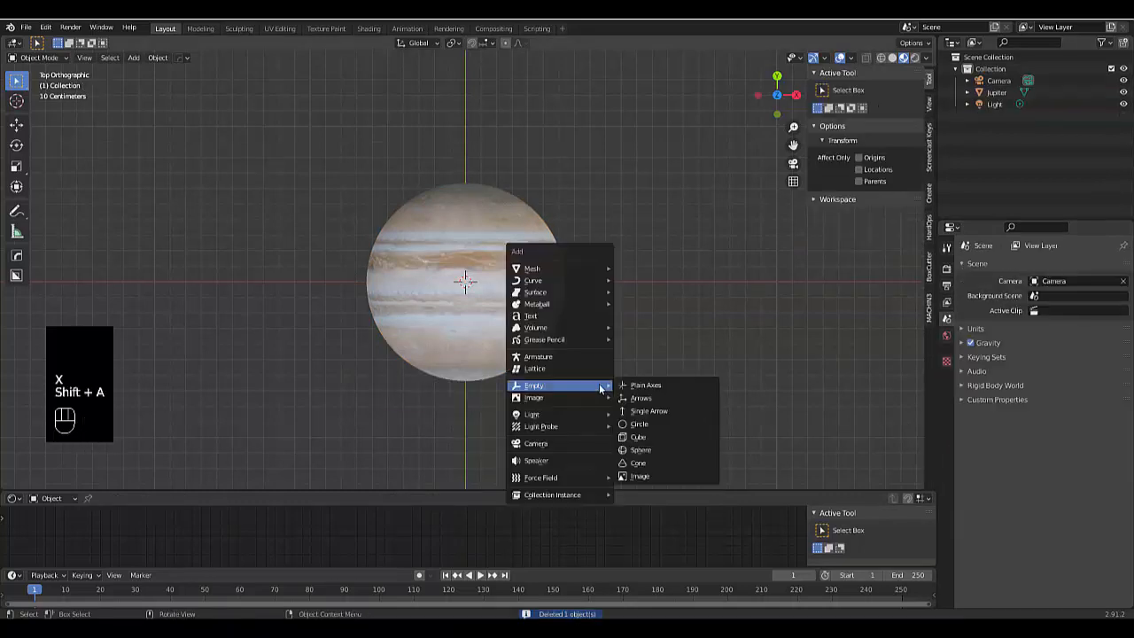
{"action": "left_click", "coordinate": [663, 420]}
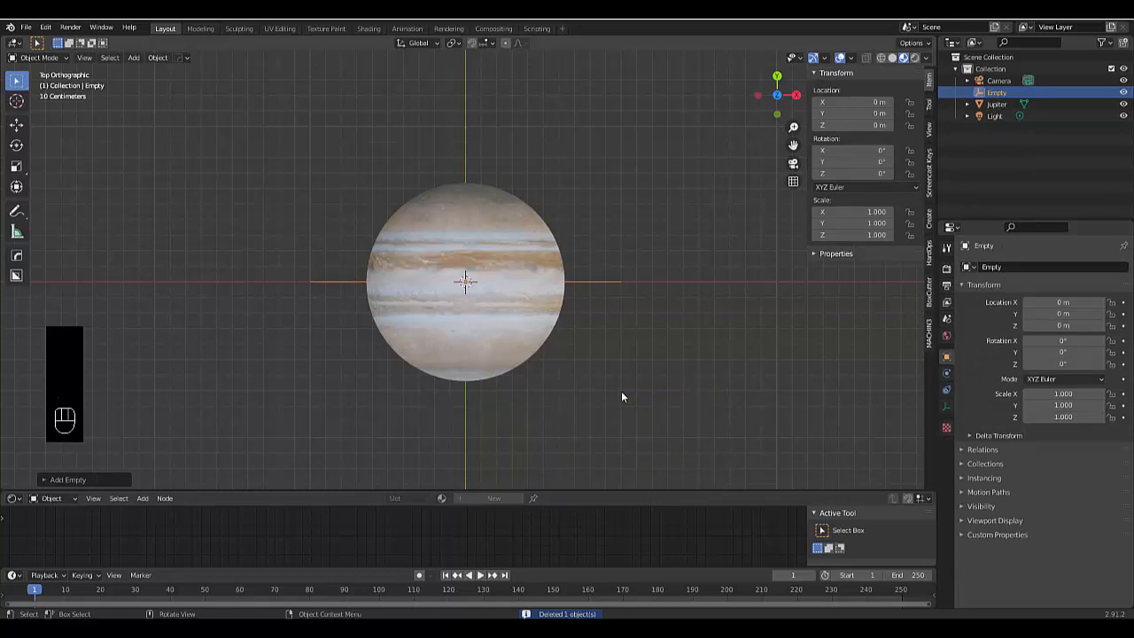
Move the Circle empty up along Z to the planet's centre, about 0.64 m above the origin
{"action": "key", "text": "KP_1"}
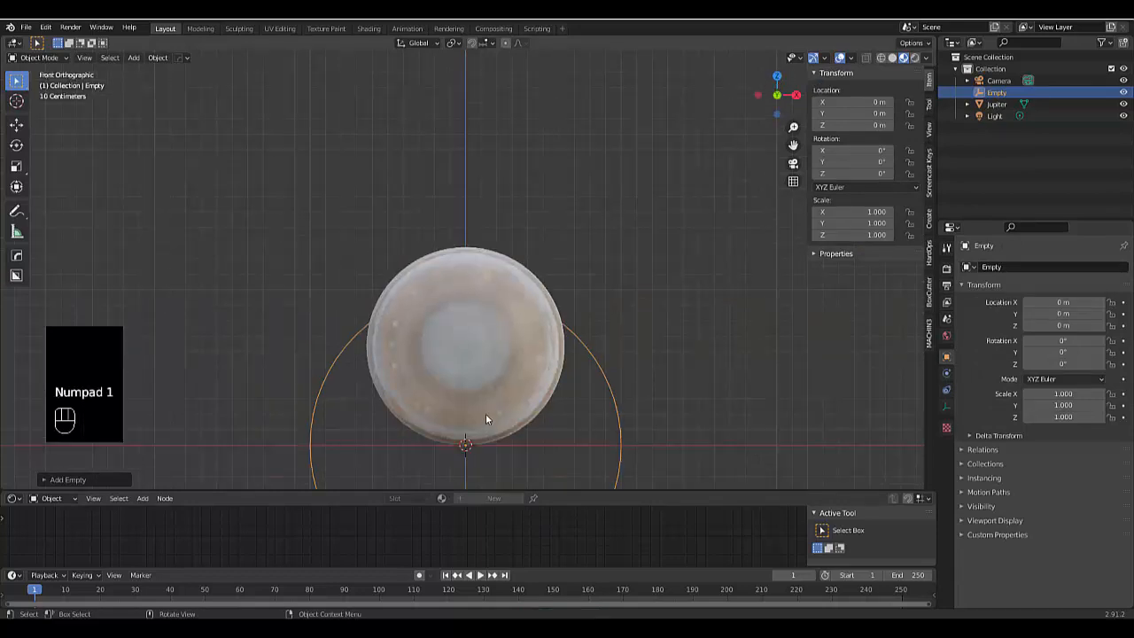
{"action": "key", "text": "g"}
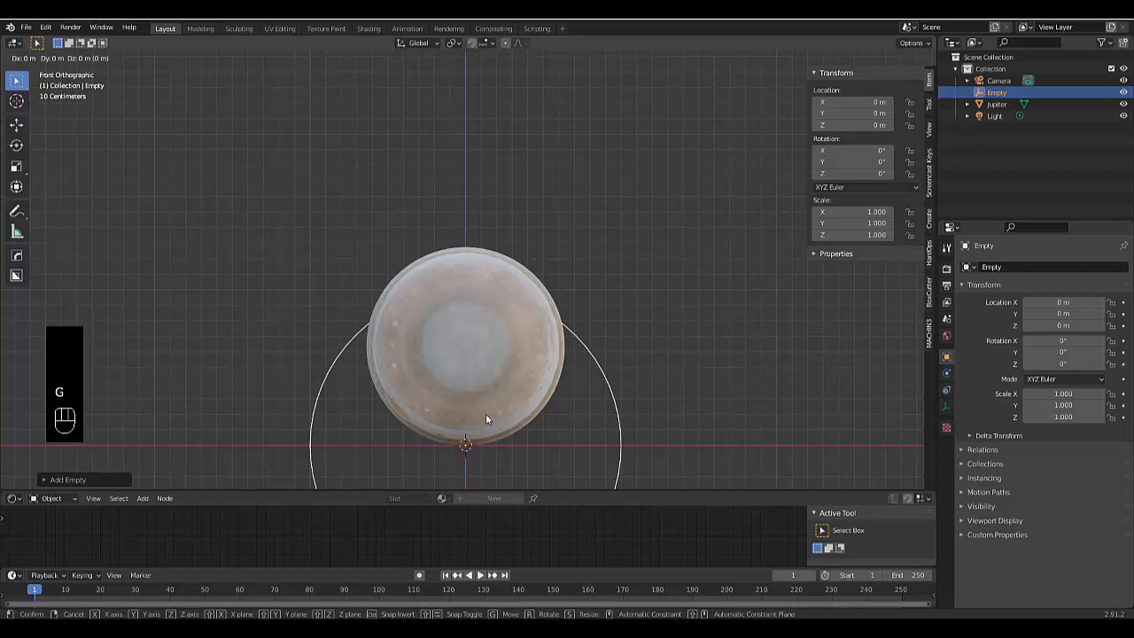
{"action": "key", "text": "z"}
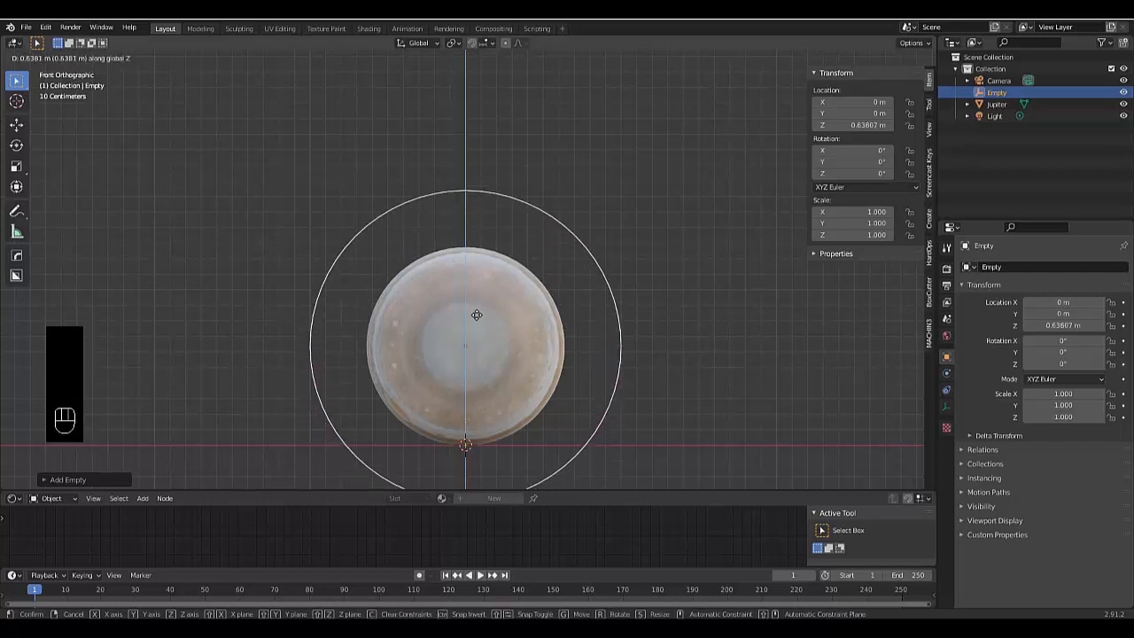
{"action": "scroll", "coordinate": [476, 315], "scroll_direction": "down", "scroll_amount": 3}
{"action": "left_click", "coordinate": [476, 310]}
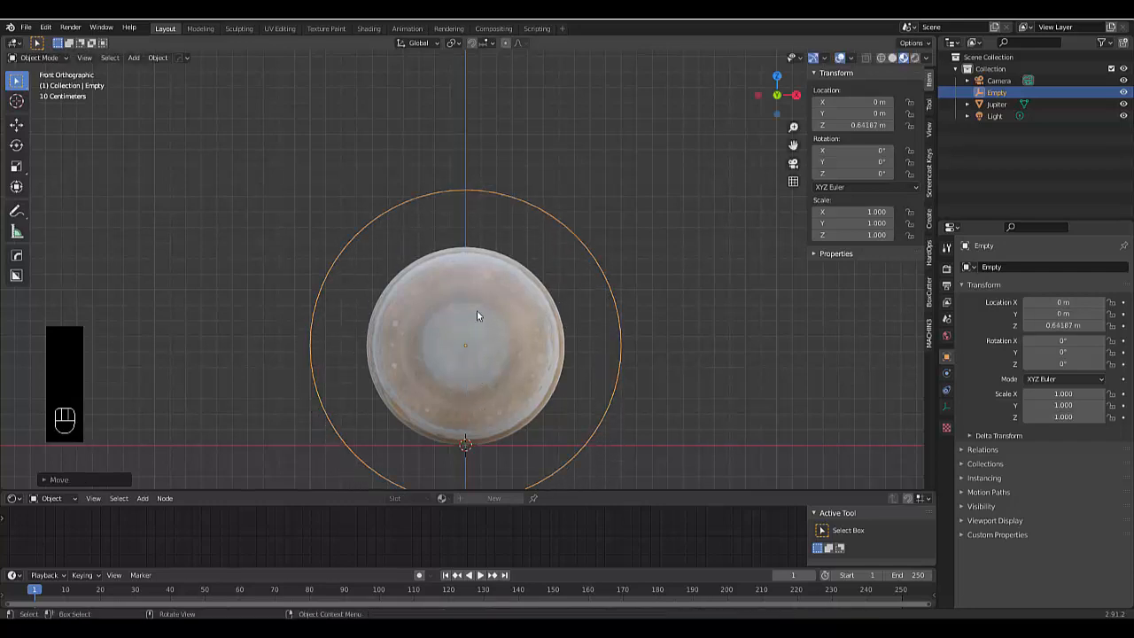
Select Jupiter together with the circle empty and parent Jupiter to the empty with the Object option
{"action": "left_click", "coordinate": [491, 354], "text": "shift"}
{"action": "left_click", "coordinate": [514, 405]}
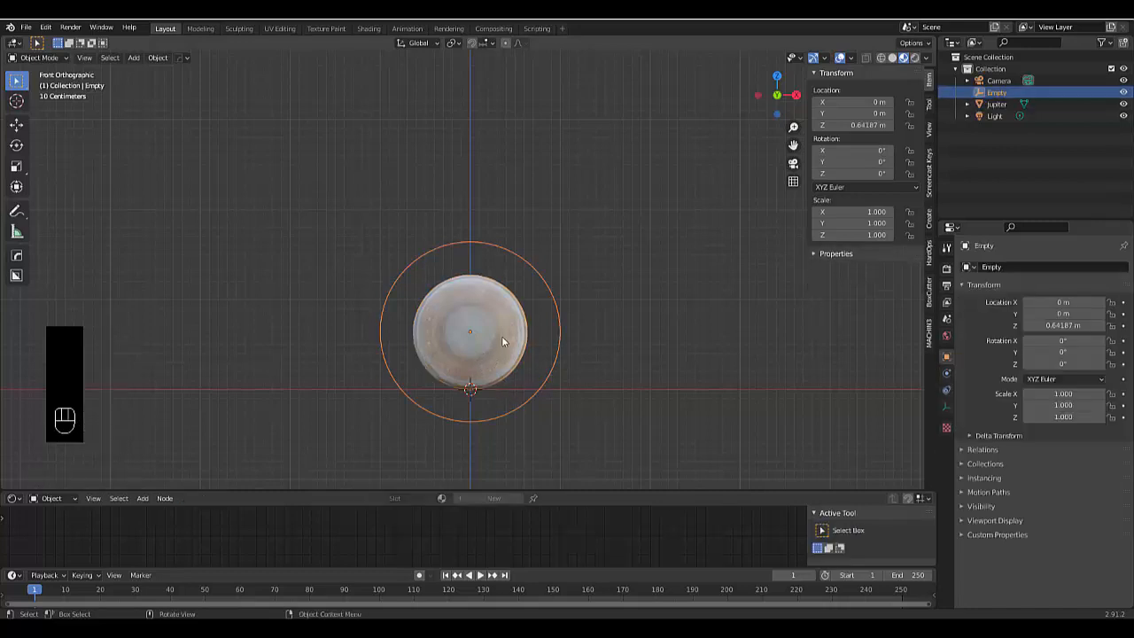
{"action": "left_click", "coordinate": [501, 336]}
{"action": "left_click", "coordinate": [530, 396], "text": "shift"}
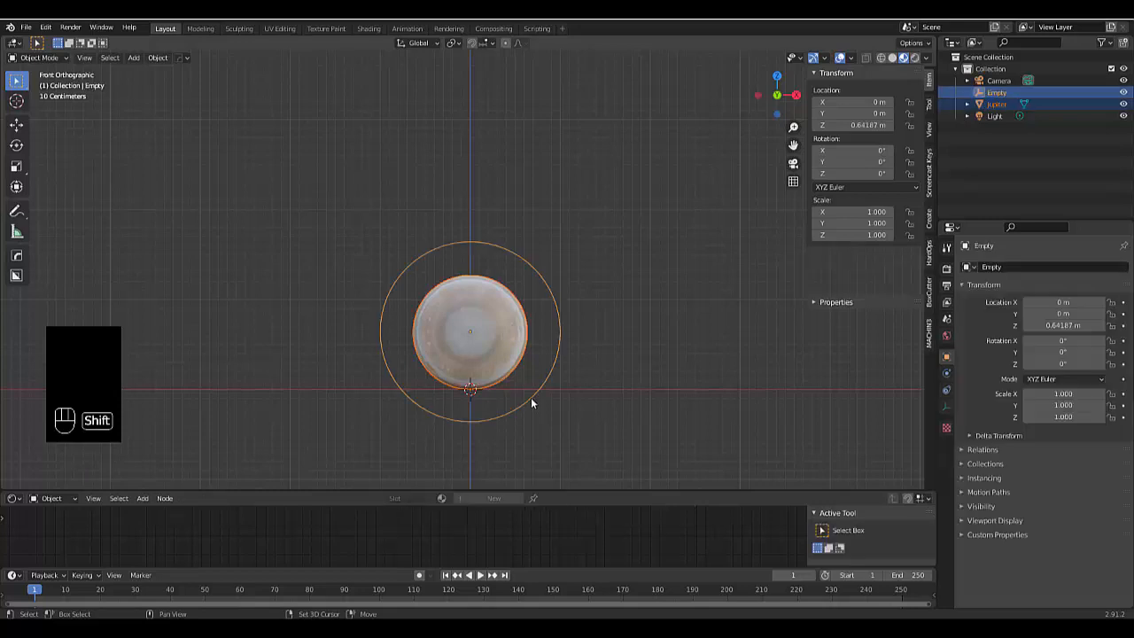
{"action": "key", "text": "ctrl+p"}
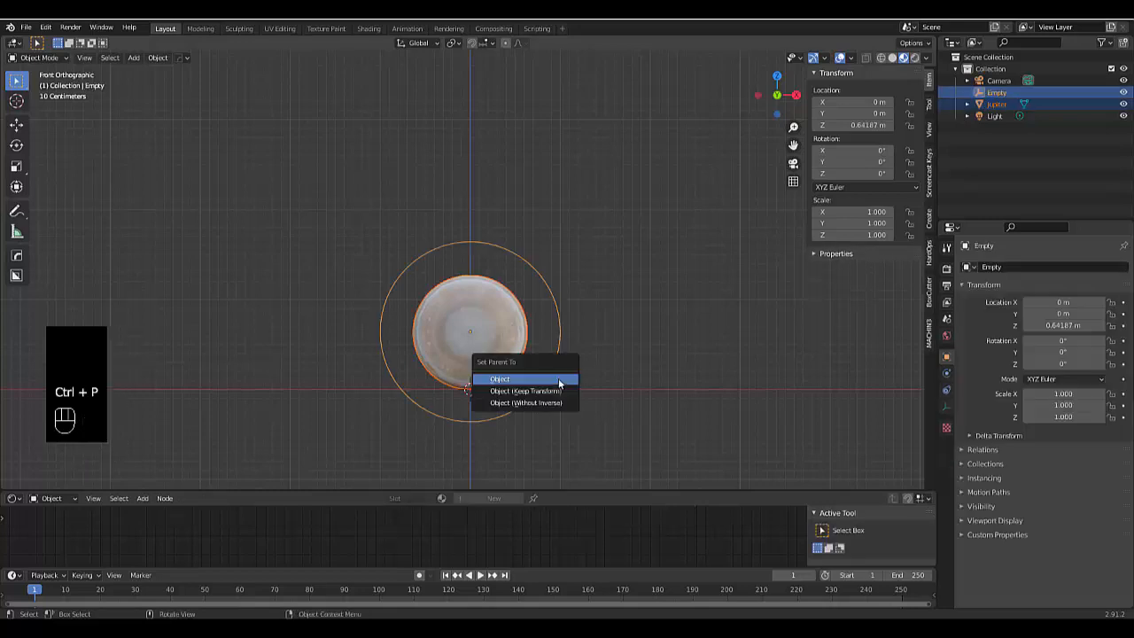
{"action": "left_click", "coordinate": [558, 383]}
Select only the circle empty and rotate it freely in camera view to about X -118°, Y -11°, Z -93.2°
{"action": "left_click", "coordinate": [454, 435]}
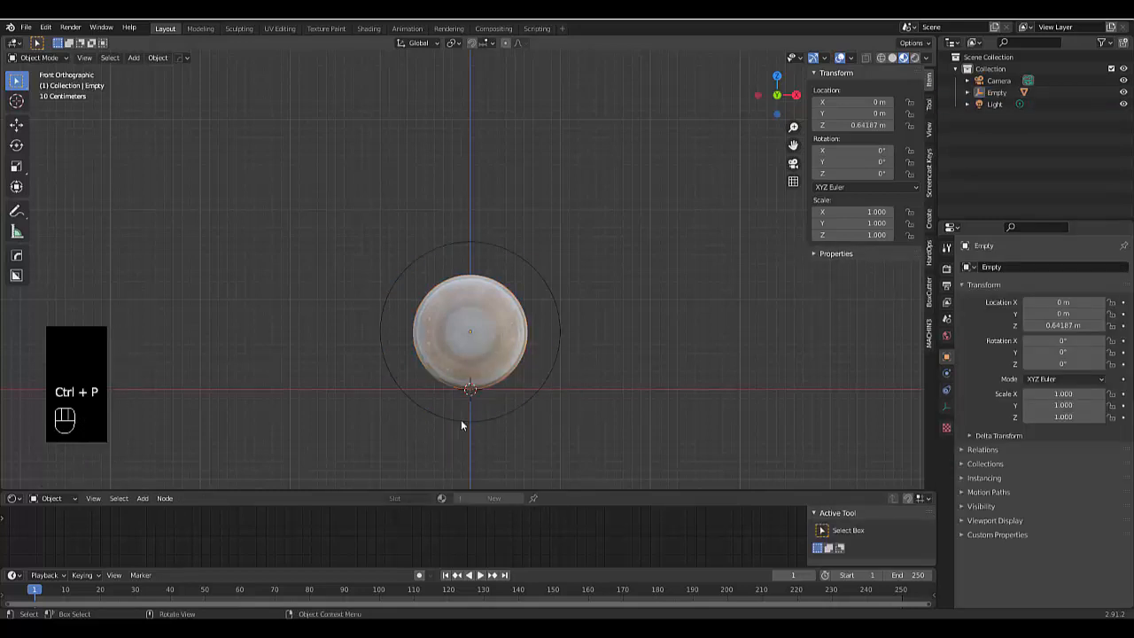
{"action": "left_click", "coordinate": [461, 419]}
{"action": "key", "text": "r"}
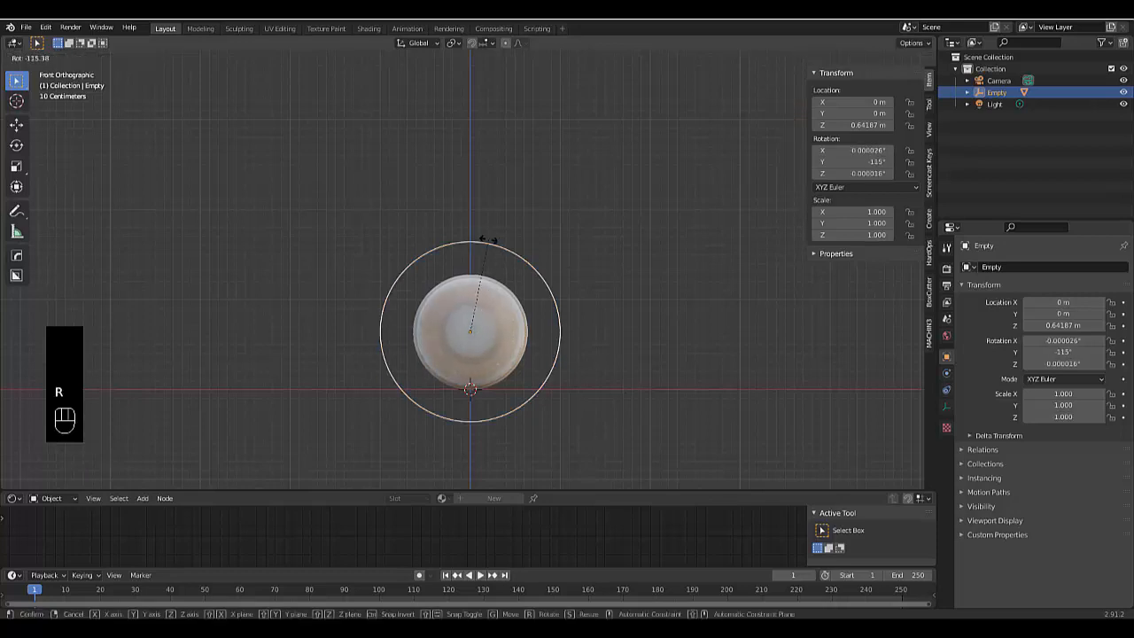
{"action": "right_click", "coordinate": [627, 398]}
{"action": "middle_click_drag", "start_coordinate": [546, 456], "coordinate": [496, 295]}
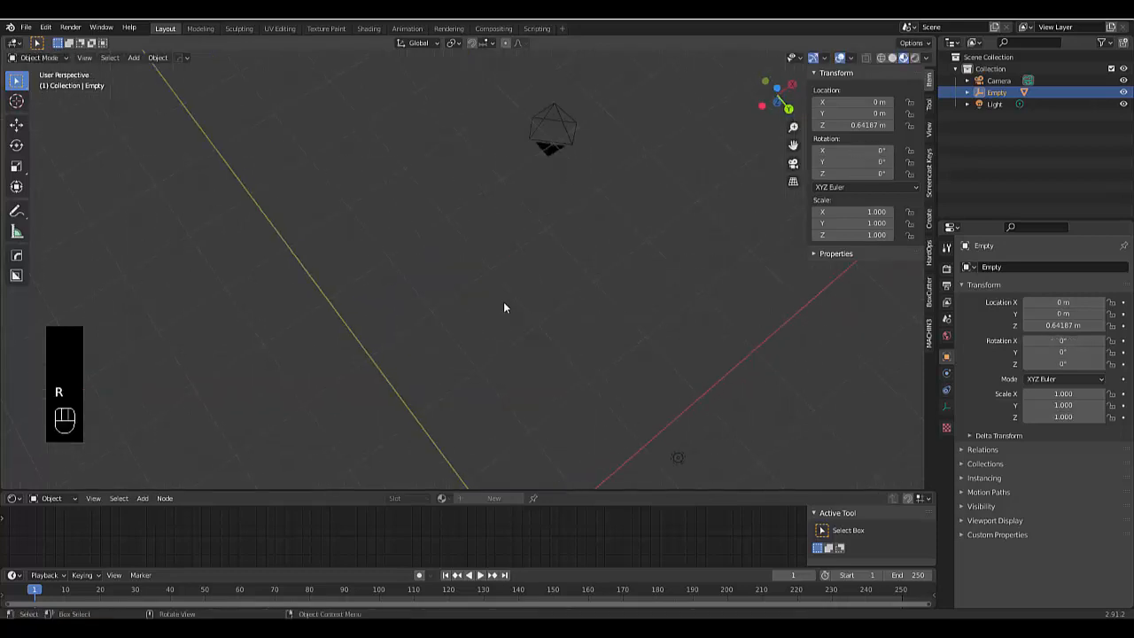
{"action": "left_click", "coordinate": [792, 165]}
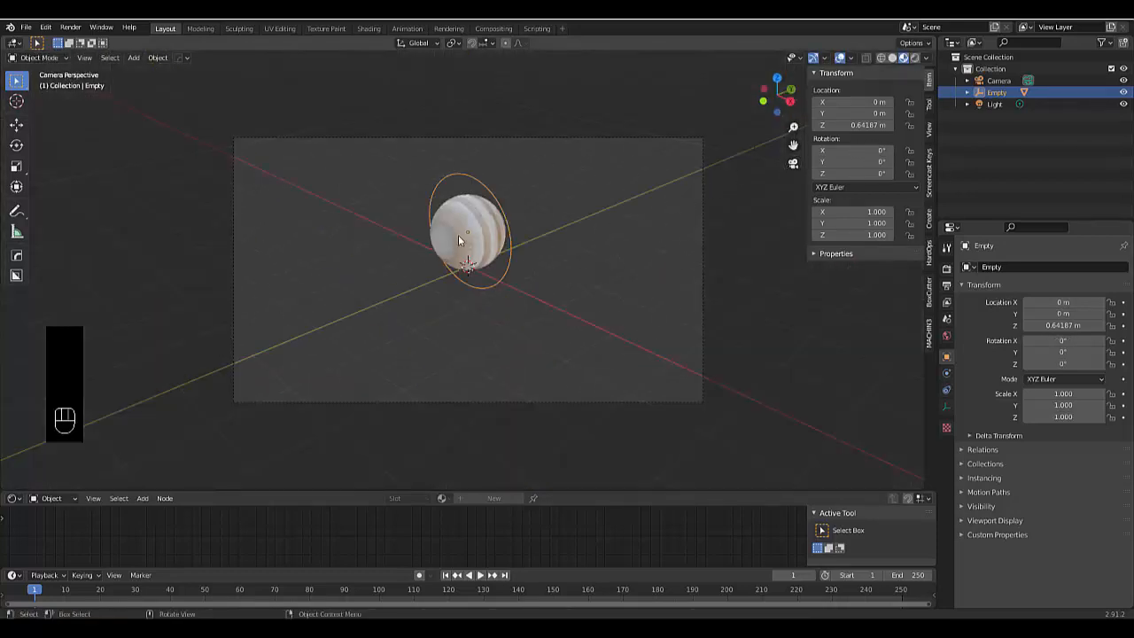
{"action": "scroll", "coordinate": [457, 235], "scroll_direction": "up", "scroll_amount": 4}
{"action": "scroll", "coordinate": [478, 234], "scroll_direction": "down", "scroll_amount": 2}
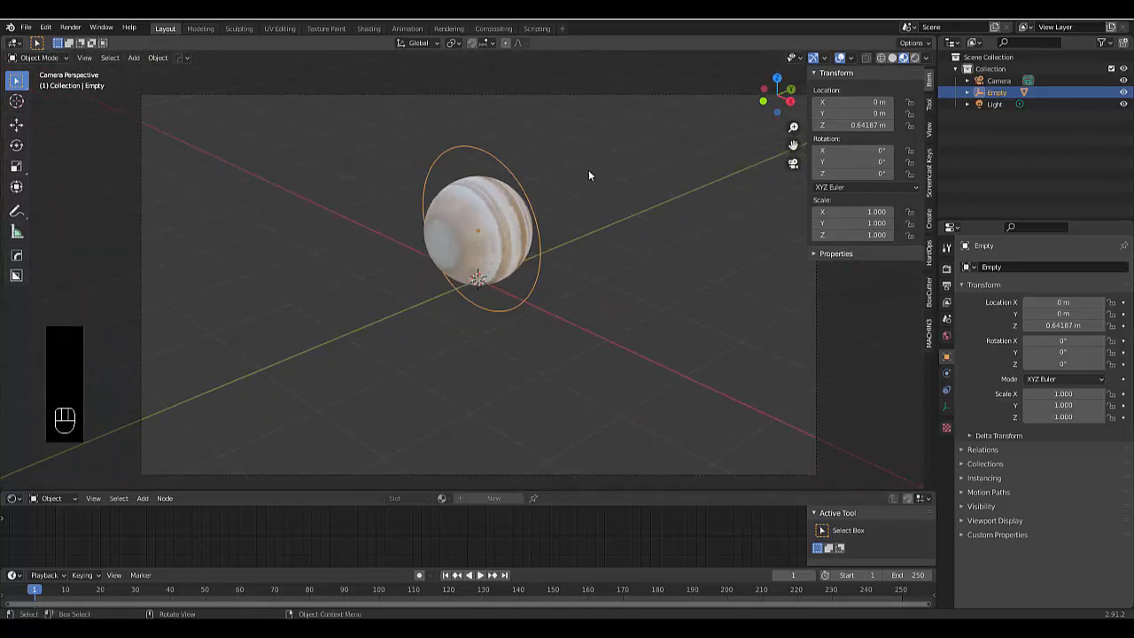
{"action": "key", "text": "r"}
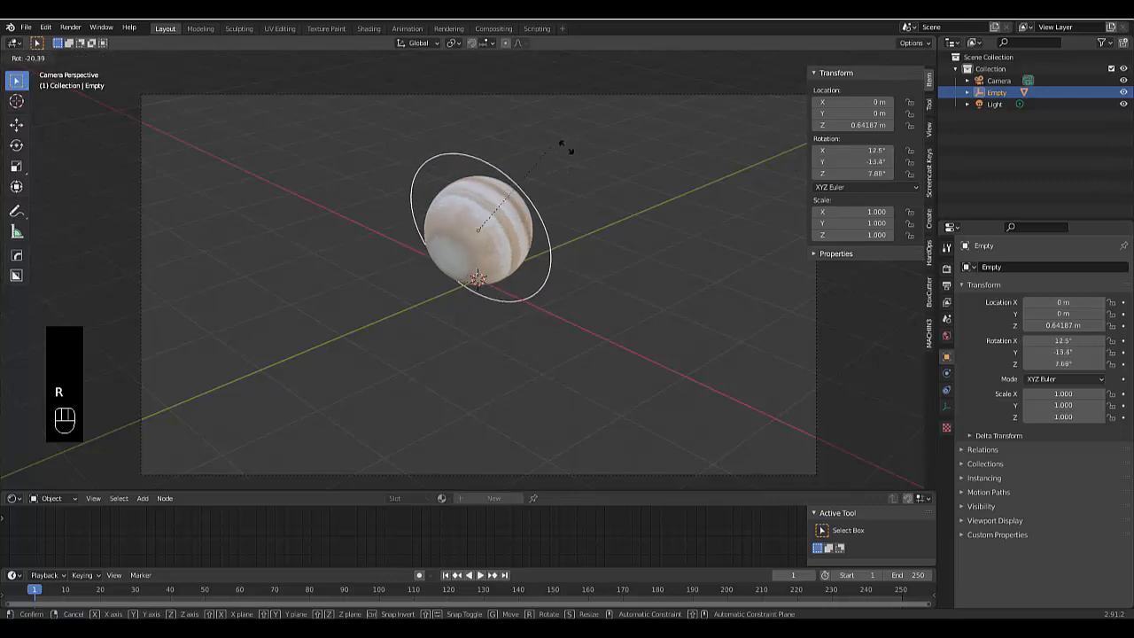
{"action": "left_click", "coordinate": [359, 449]}
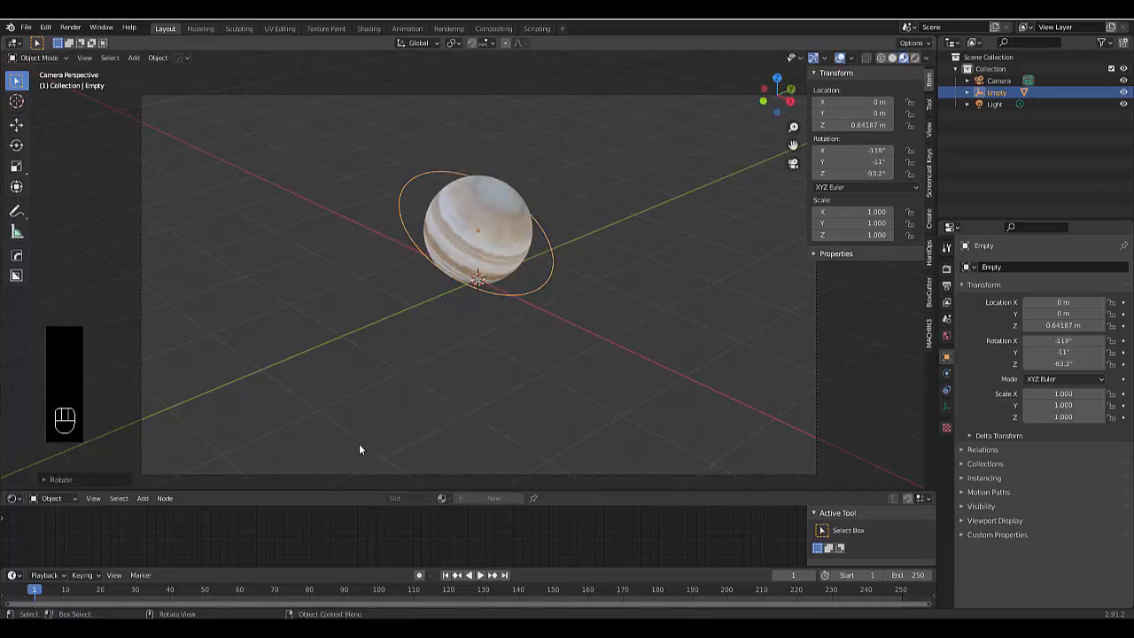
Rotate the circle empty about global X and then global Z, to about X -117°, Y -38.3°, Z 84°
{"action": "key", "text": "r"}
{"action": "key", "text": "x"}
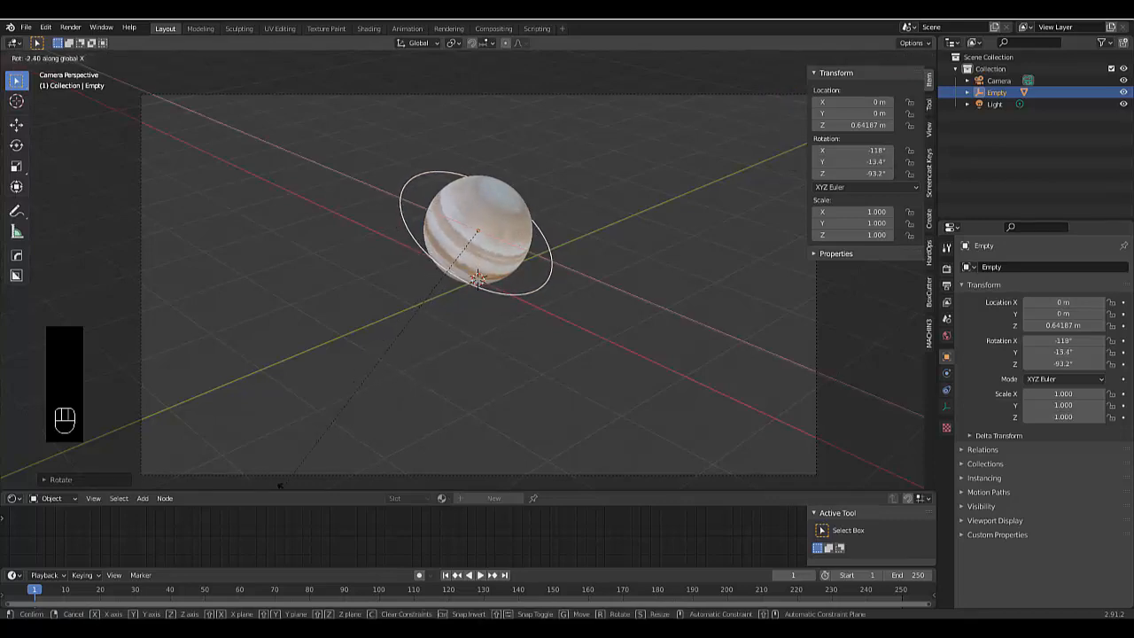
{"action": "left_click", "coordinate": [186, 384]}
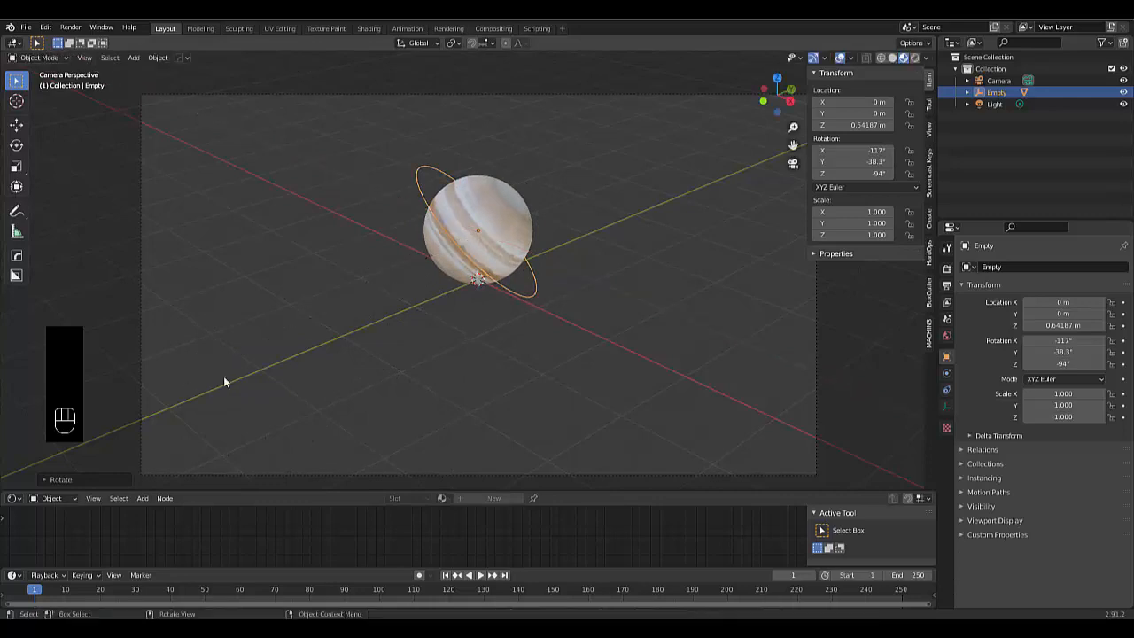
{"action": "key", "text": "r"}
{"action": "key", "text": "z"}
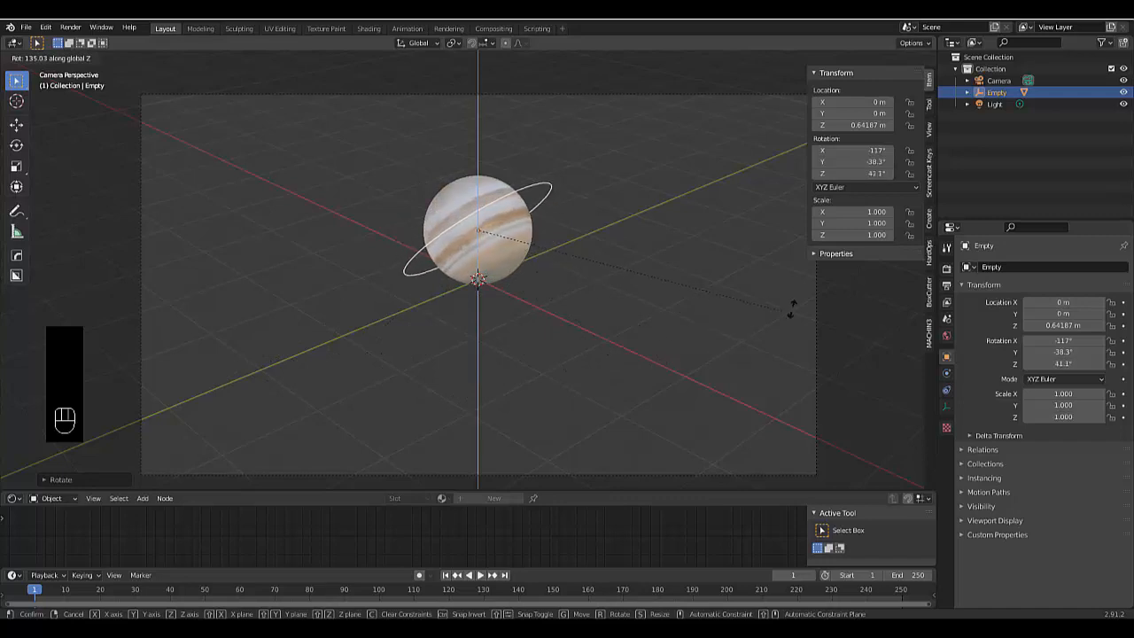
{"action": "left_click", "coordinate": [179, 359]}
Turn the circle empty further about global Z and then global X, to about X -104°, Y -22.9°, Z 123°
{"action": "key", "text": "r"}
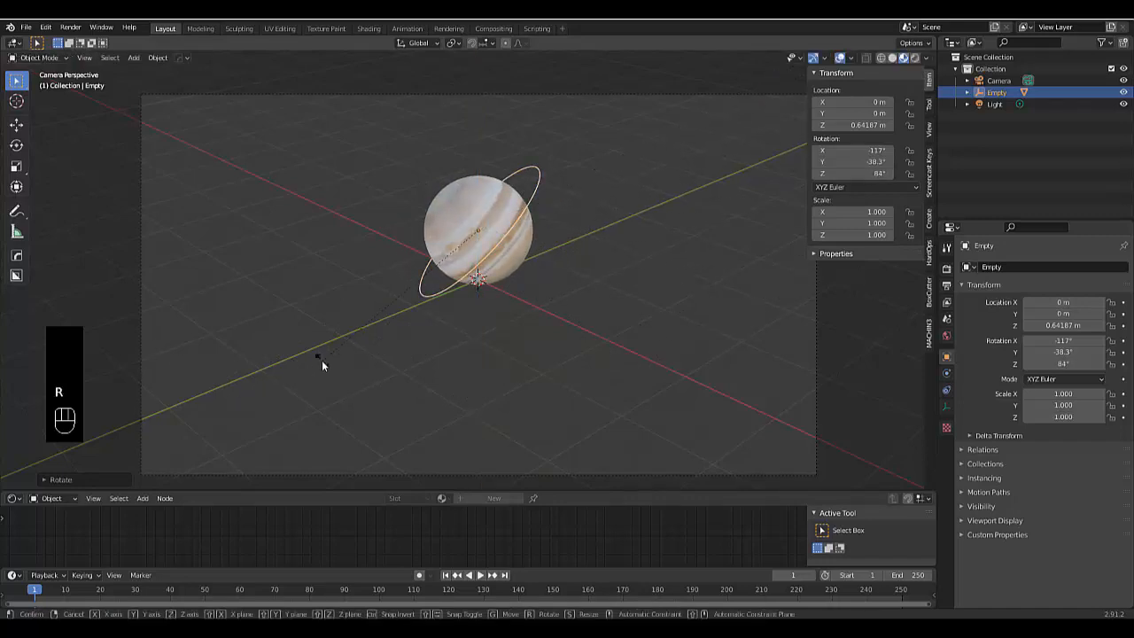
{"action": "key", "text": "y"}
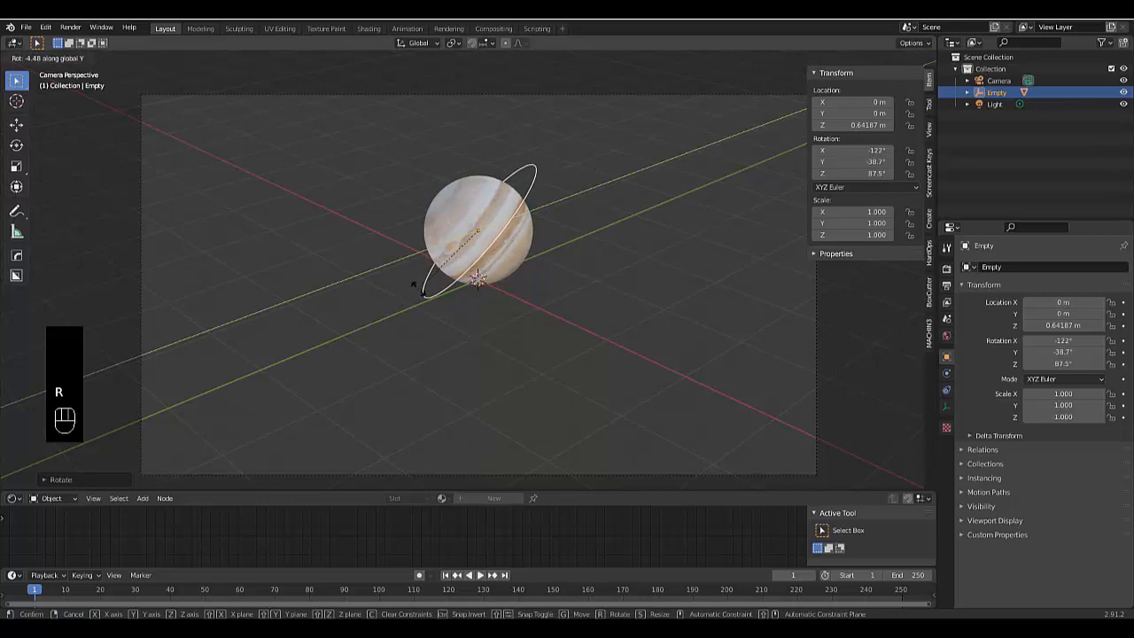
{"action": "key", "text": "z"}
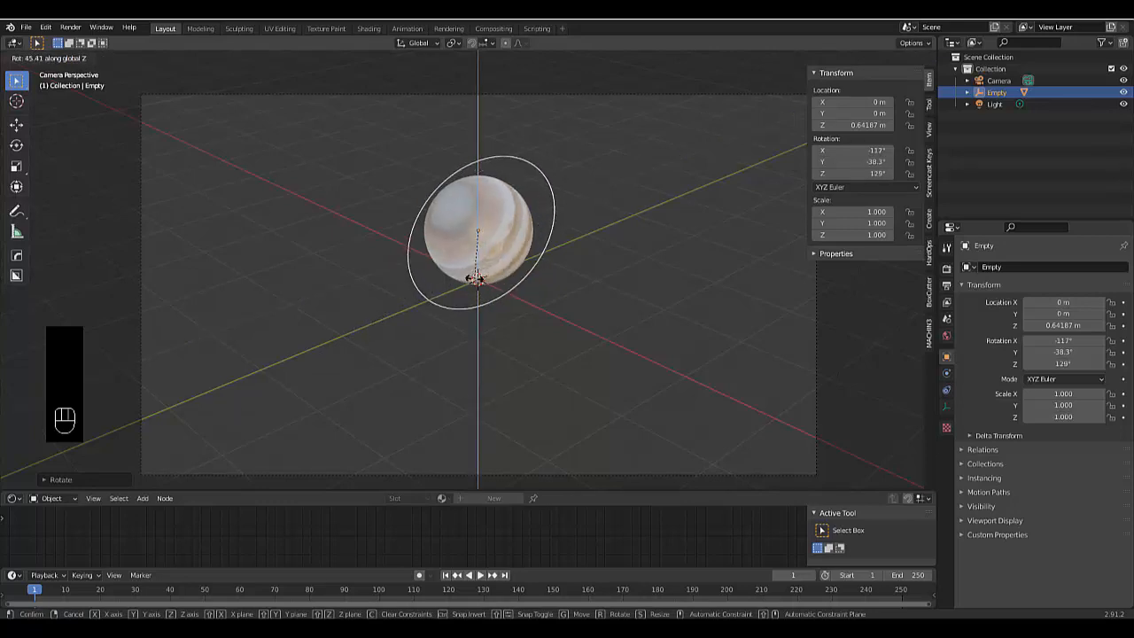
{"action": "left_click", "coordinate": [476, 279]}
{"action": "key", "text": "r"}
{"action": "key", "text": "x"}
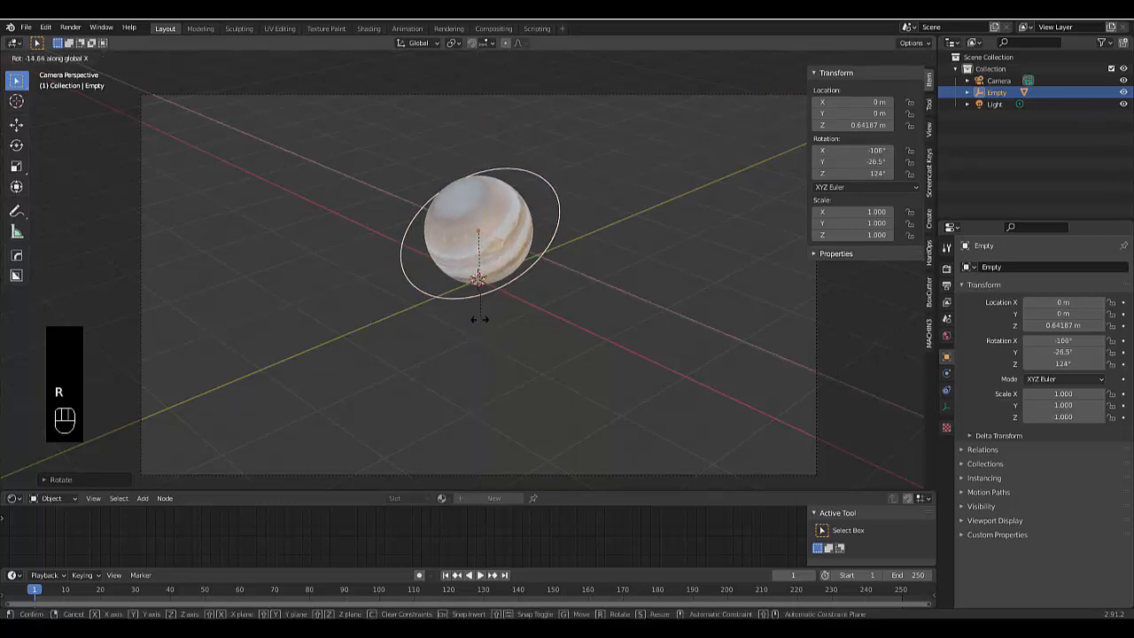
{"action": "left_click", "coordinate": [476, 316]}
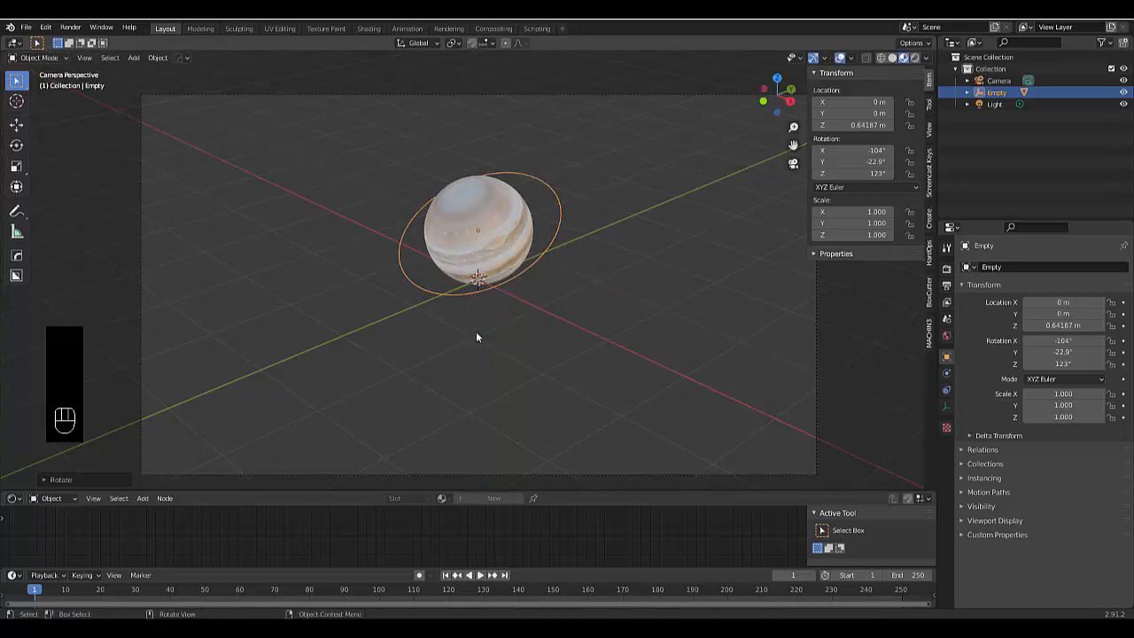
{"action": "key", "text": "r"}
{"action": "key", "text": "x"}
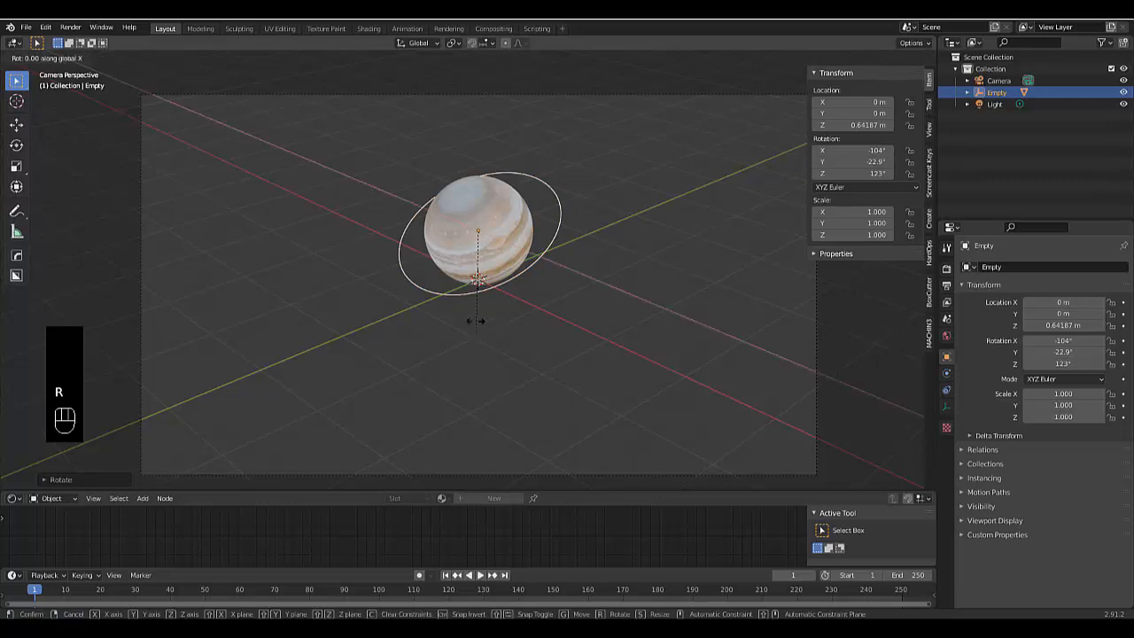
{"action": "right_click", "coordinate": [474, 307]}
Align the camera to a close view of Jupiter with its bands tilted and the Great Red Spot facing forward
{"action": "left_click", "coordinate": [793, 162]}
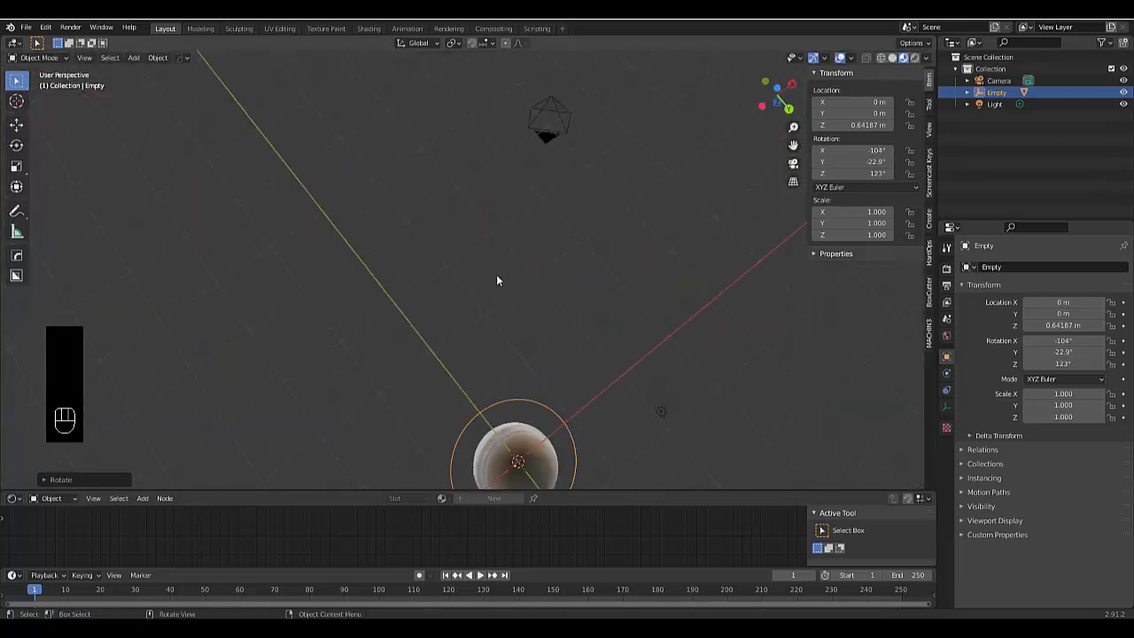
{"action": "scroll", "coordinate": [510, 301], "scroll_direction": "down", "scroll_amount": 4}
{"action": "scroll", "coordinate": [512, 404], "scroll_direction": "up", "scroll_amount": 3}
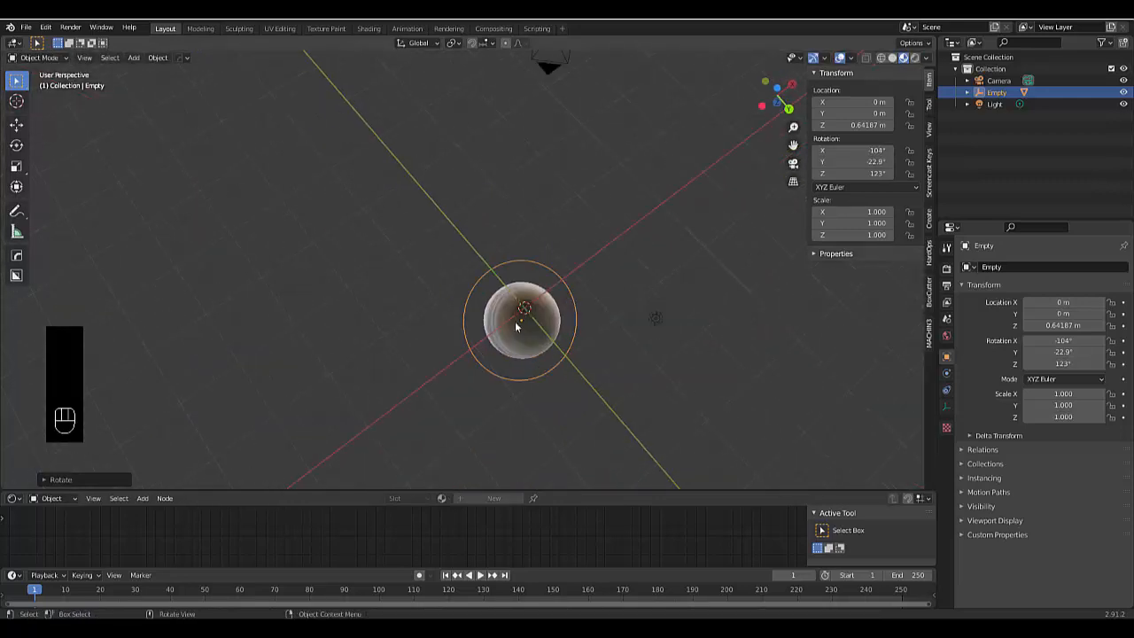
{"action": "scroll", "coordinate": [518, 322], "scroll_direction": "up", "scroll_amount": 1}
{"action": "middle_click_drag", "start_coordinate": [519, 279], "coordinate": [513, 417]}
{"action": "scroll", "coordinate": [511, 417], "scroll_direction": "up", "scroll_amount": 4}
{"action": "scroll", "coordinate": [569, 445], "scroll_direction": "down", "scroll_amount": 3}
{"action": "scroll", "coordinate": [437, 404], "scroll_direction": "up", "scroll_amount": 3}
{"action": "middle_click_drag", "start_coordinate": [532, 379], "coordinate": [564, 372]}
{"action": "scroll", "coordinate": [394, 398], "scroll_direction": "down", "scroll_amount": 2}
{"action": "mouse_move", "coordinate": [389, 417]}
{"action": "middle_mouse_down"}
{"action": "mouse_move", "coordinate": [412, 434]}
{"action": "mouse_move", "coordinate": [375, 415]}
{"action": "mouse_move", "coordinate": [403, 407]}
{"action": "middle_mouse_up"}
{"action": "scroll", "coordinate": [381, 426], "scroll_direction": "down", "scroll_amount": 2}
{"action": "scroll", "coordinate": [380, 425], "scroll_direction": "up", "scroll_amount": 3}
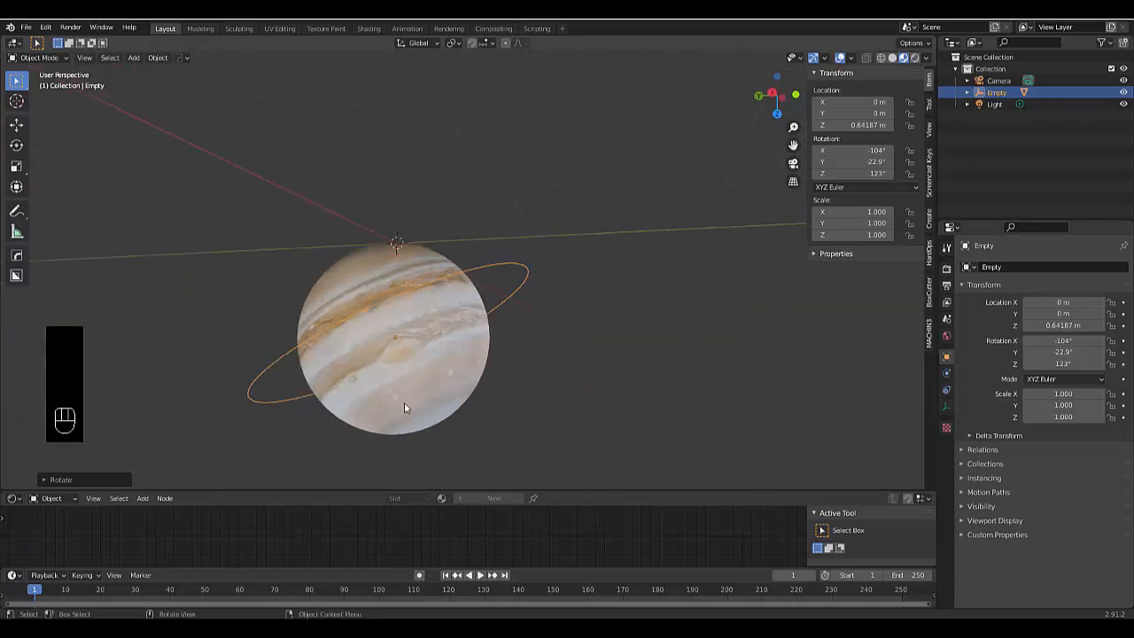
{"action": "scroll", "coordinate": [516, 422], "scroll_direction": "down", "scroll_amount": 1}
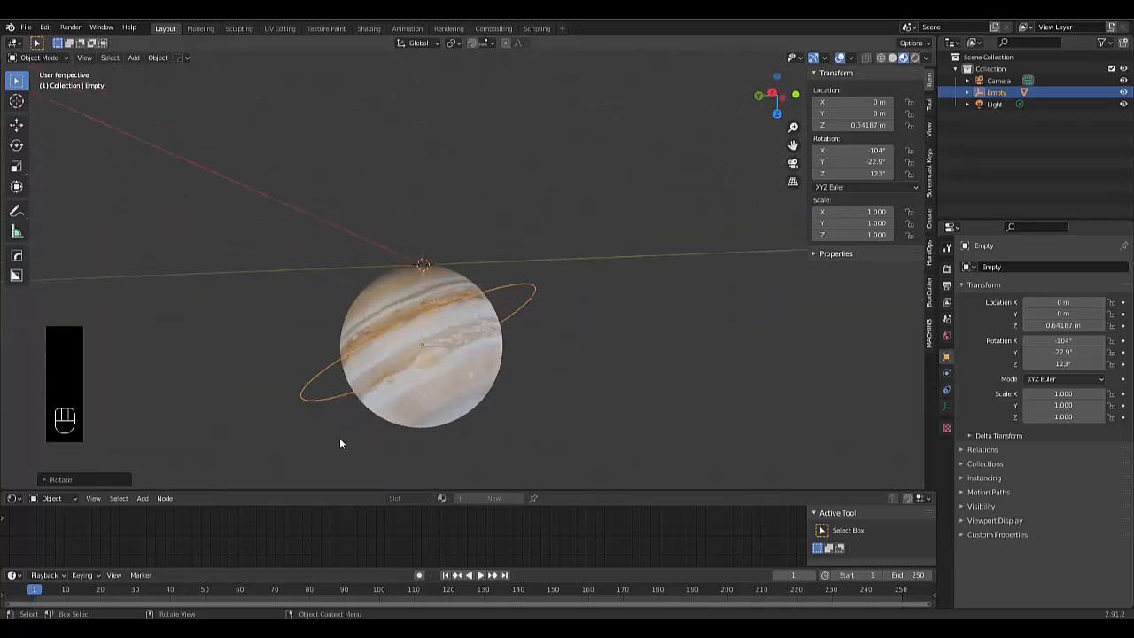
{"action": "scroll", "coordinate": [339, 439], "scroll_direction": "up", "scroll_amount": 2}
{"action": "scroll", "coordinate": [340, 437], "scroll_direction": "down", "scroll_amount": 1}
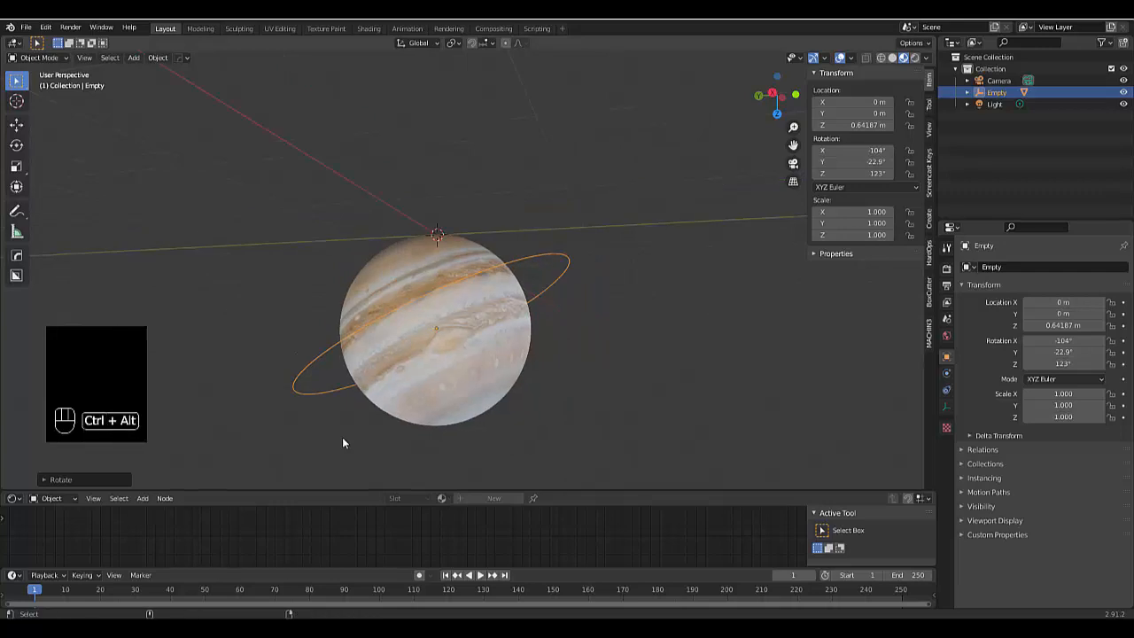
{"action": "key", "text": "ctrl+alt+KP_0"}
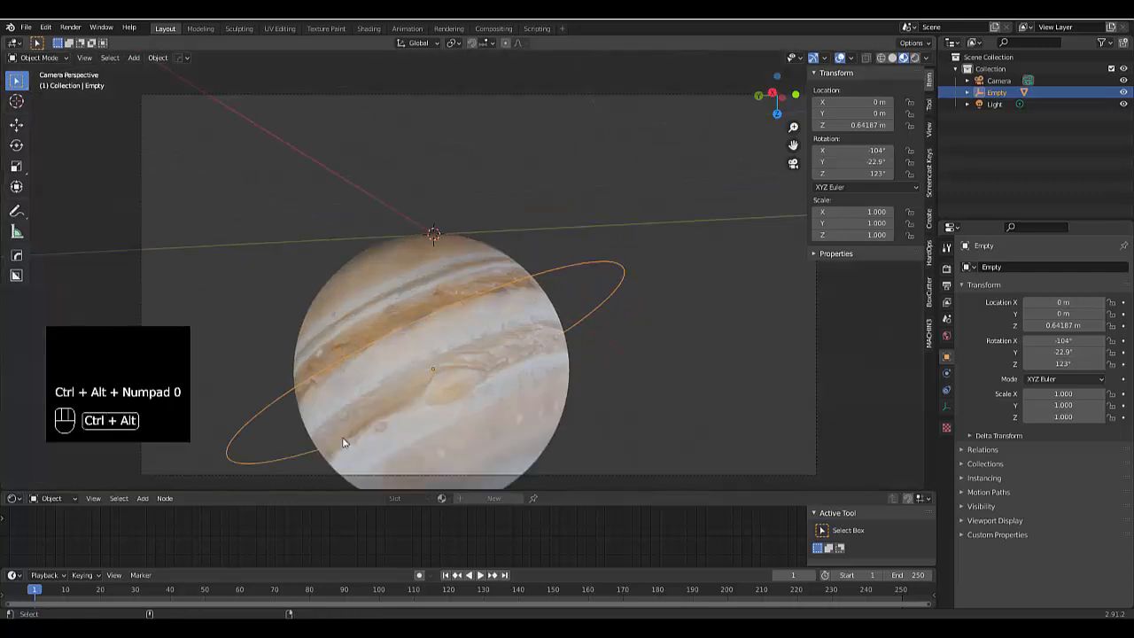
Select the camera and move it to about X 4.25 m, Y -1.00 m, Z 1.16 m so the whole planet is framed
{"action": "left_click", "coordinate": [996, 80]}
{"action": "key", "text": "g"}
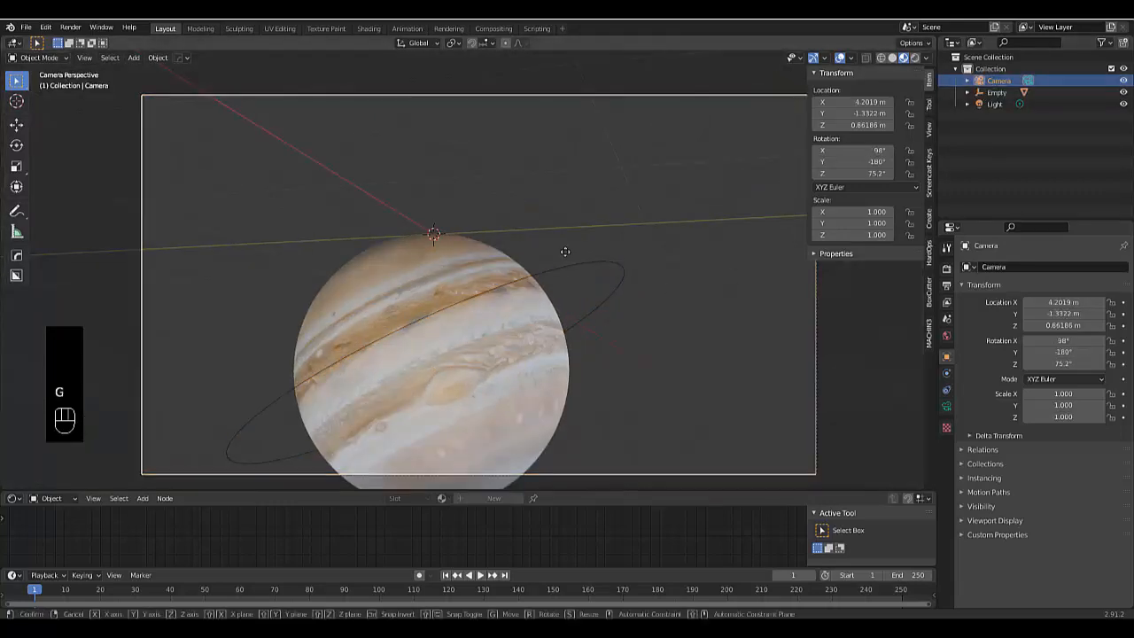
{"action": "left_click", "coordinate": [518, 301]}
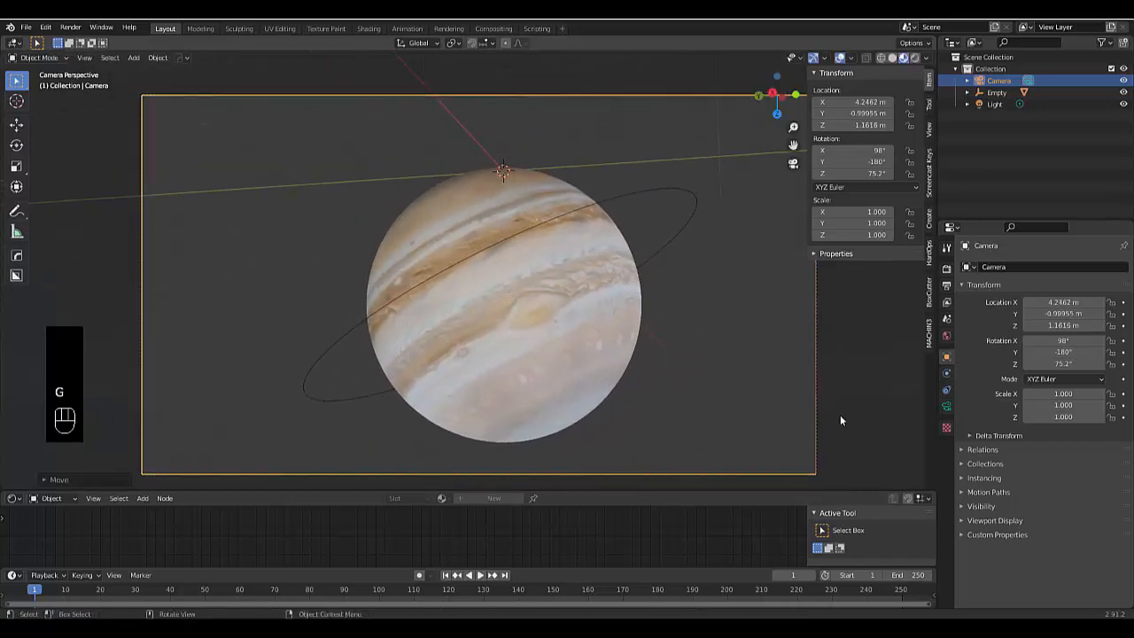
Set the camera's focal length to 67 mm and recentre the planet by moving the camera to about X 4.21 m, Y -1.07 m, Z 1.25 m
{"action": "left_click", "coordinate": [946, 406]}
{"action": "mouse_move", "coordinate": [1084, 324]}
{"action": "left_mouse_down"}
{"action": "mouse_move", "coordinate": [1067, 324]}
{"action": "mouse_move", "coordinate": [1085, 324]}
{"action": "left_mouse_up"}
{"action": "key", "text": "g"}
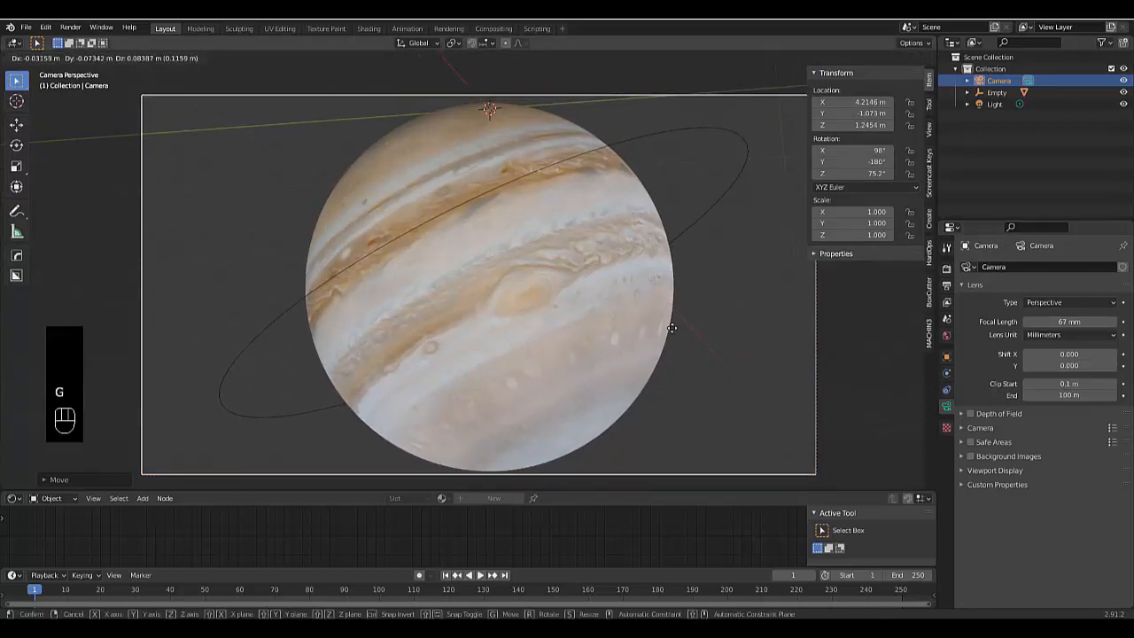
{"action": "left_click", "coordinate": [674, 324]}
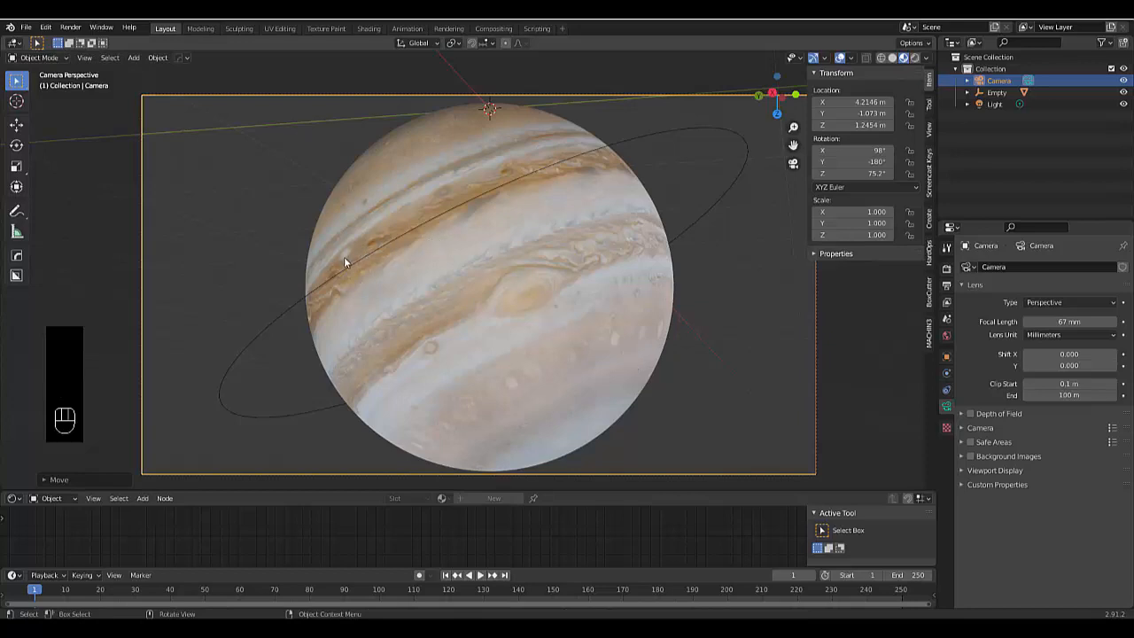
Select the circle empty and enlarge the timeline so it replaces the shader editor beneath the viewport
{"action": "left_click", "coordinate": [282, 318]}
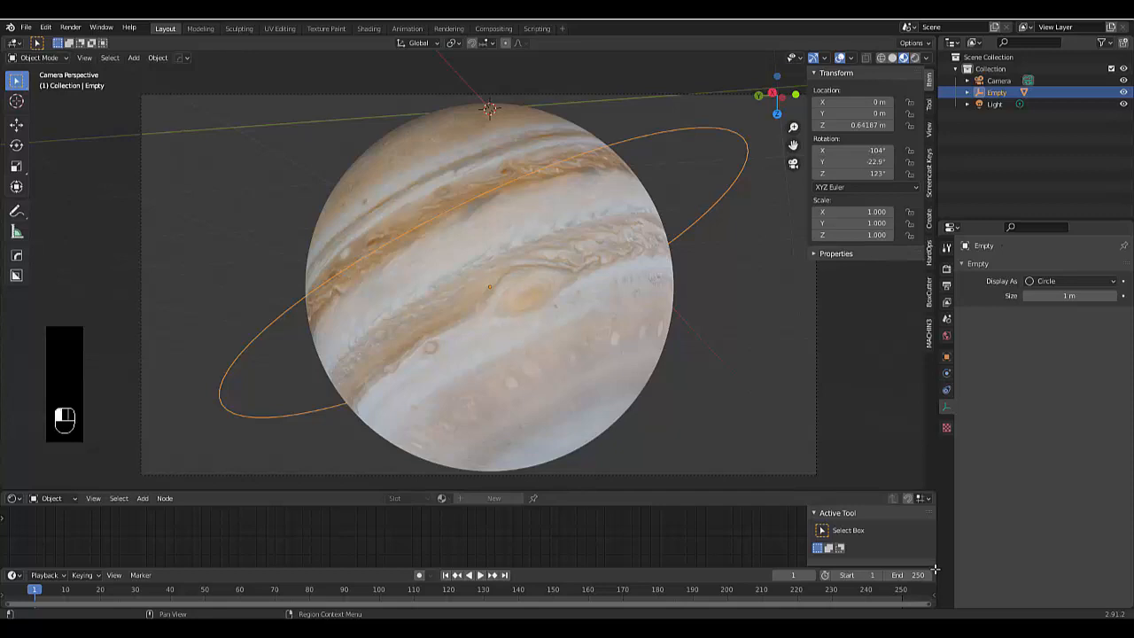
{"action": "left_click_drag", "start_coordinate": [934, 565], "coordinate": [527, 563]}
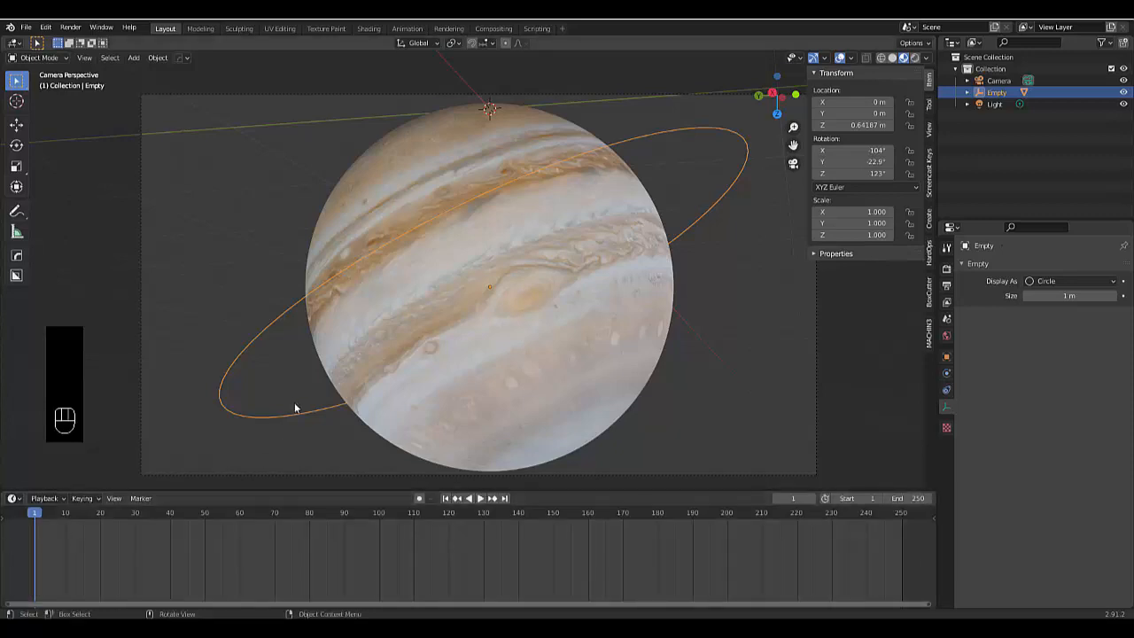
Insert a rotation keyframe for the circle empty at frame 1 and go to frame 250
{"action": "key", "text": "i"}
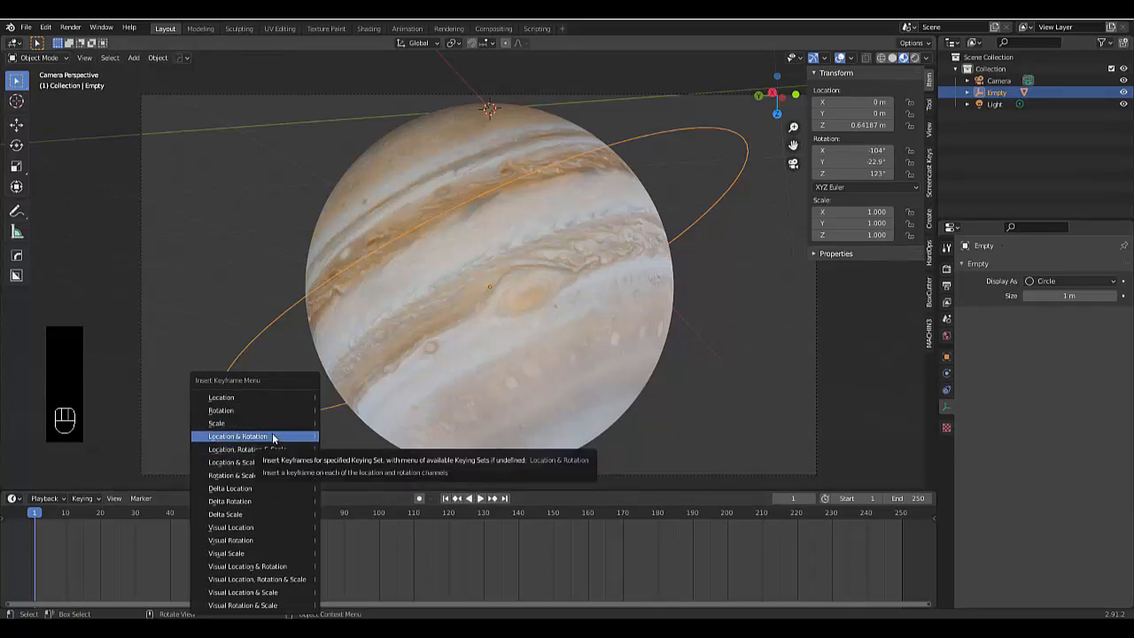
{"action": "left_click", "coordinate": [255, 411]}
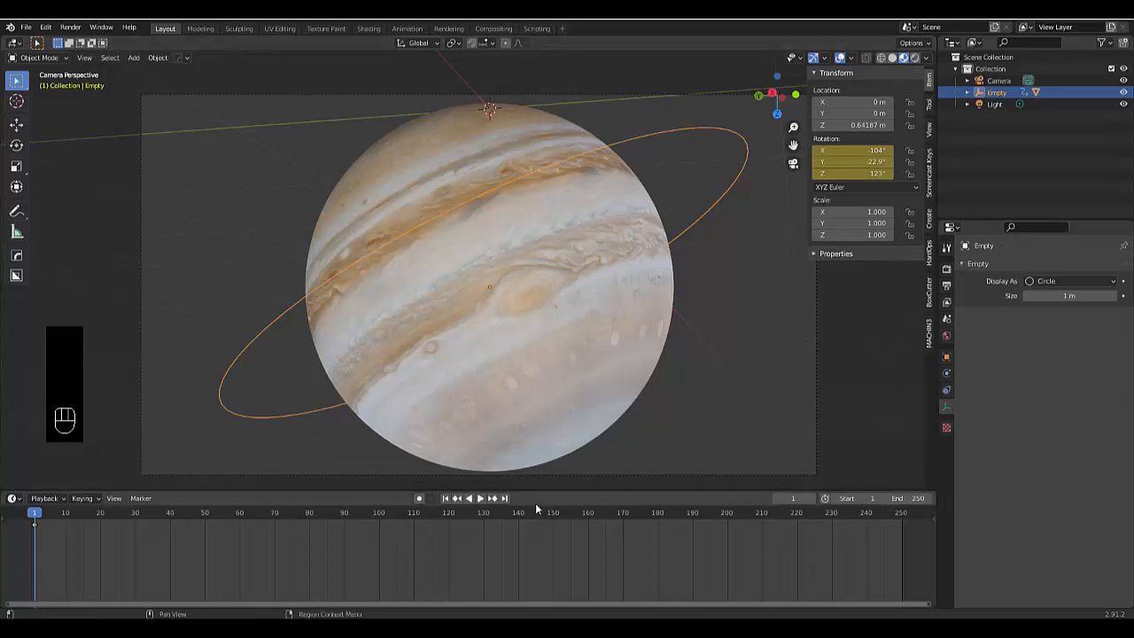
{"action": "left_click", "coordinate": [505, 498]}
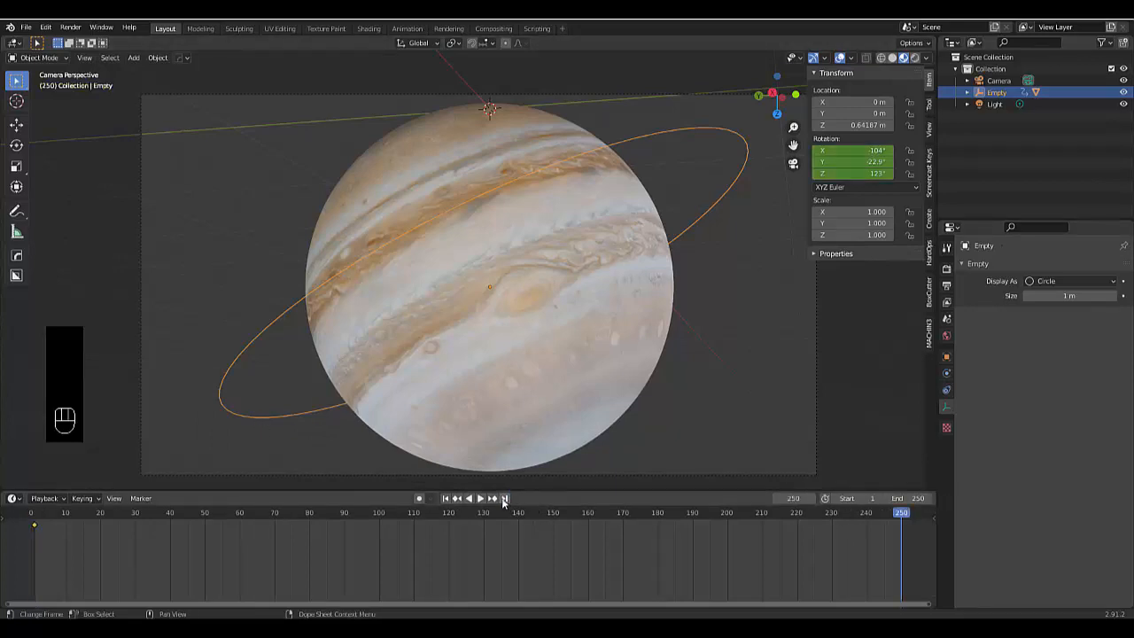
{"action": "scroll", "coordinate": [470, 370], "scroll_direction": "down", "scroll_amount": 1}
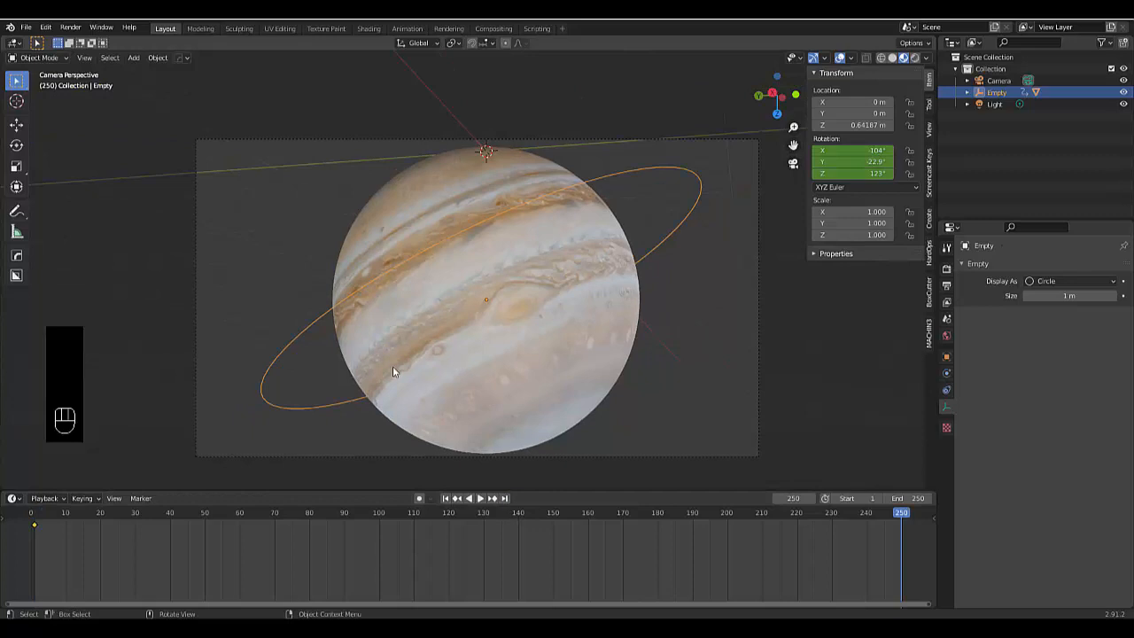
{"action": "key", "text": "r"}
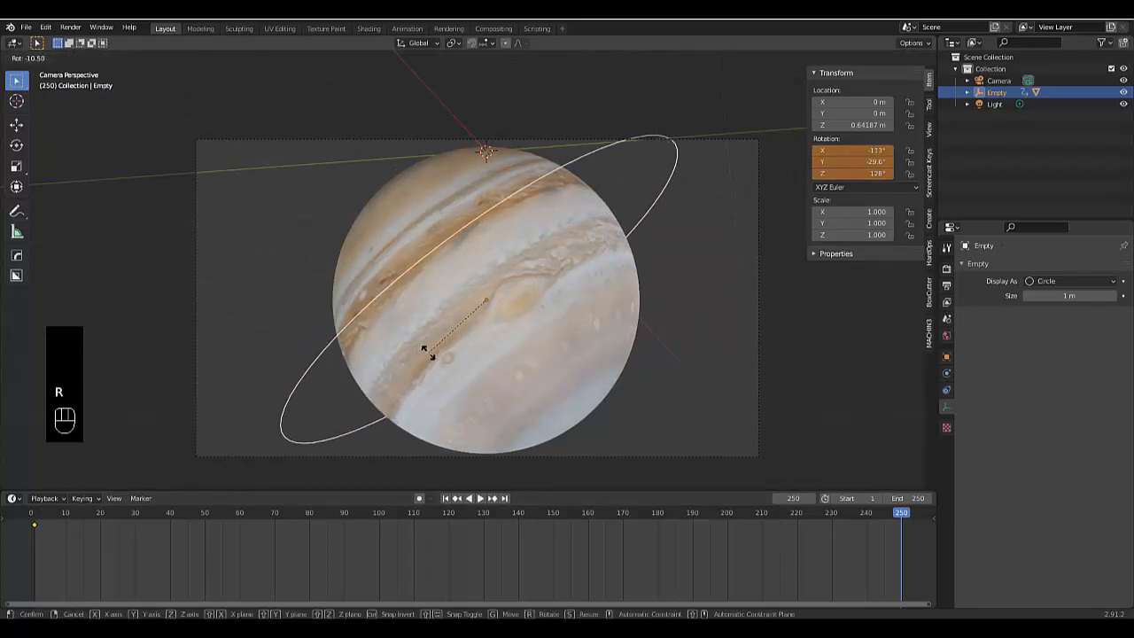
{"action": "left_click", "coordinate": [432, 348]}
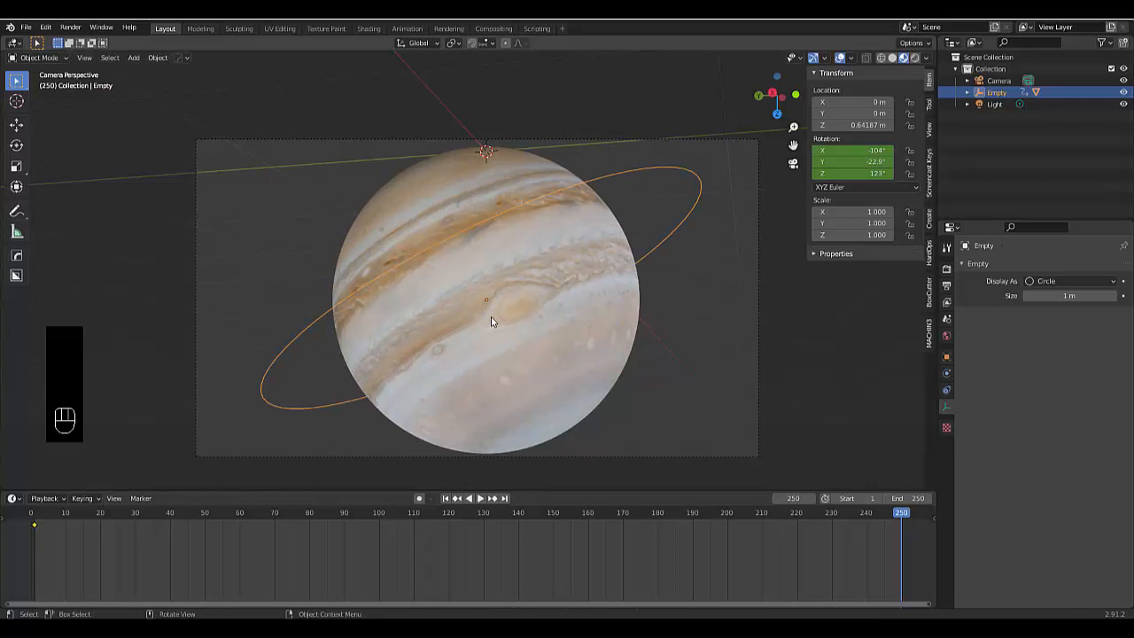
{"action": "key", "text": "r"}
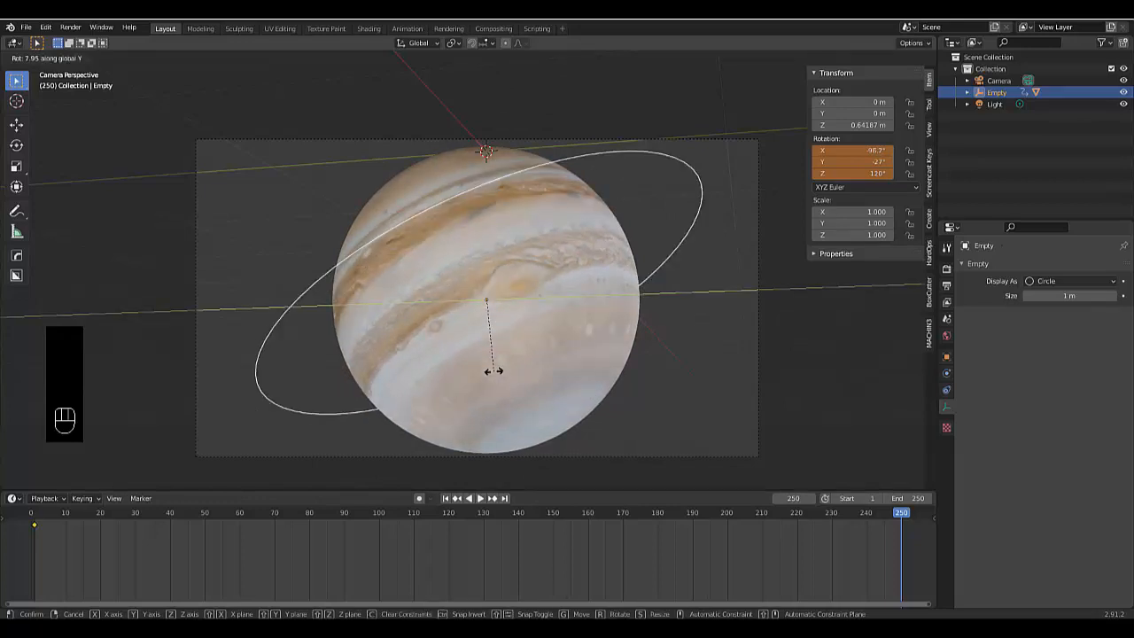
{"action": "key", "text": "y"}
{"action": "key", "text": "y"}
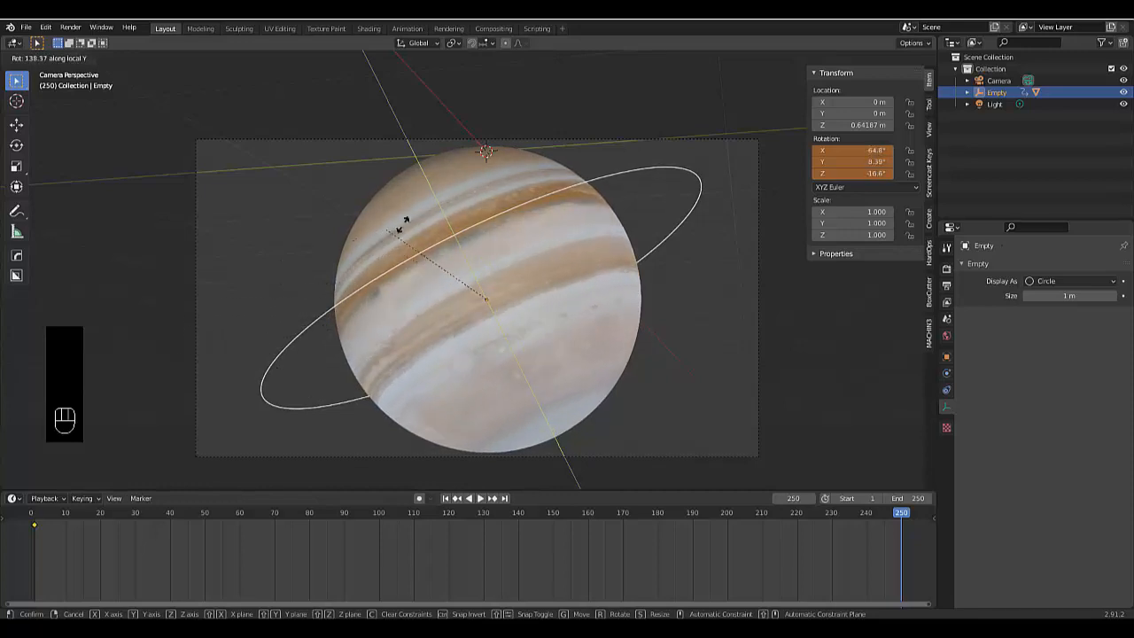
{"action": "left_click", "coordinate": [535, 188]}
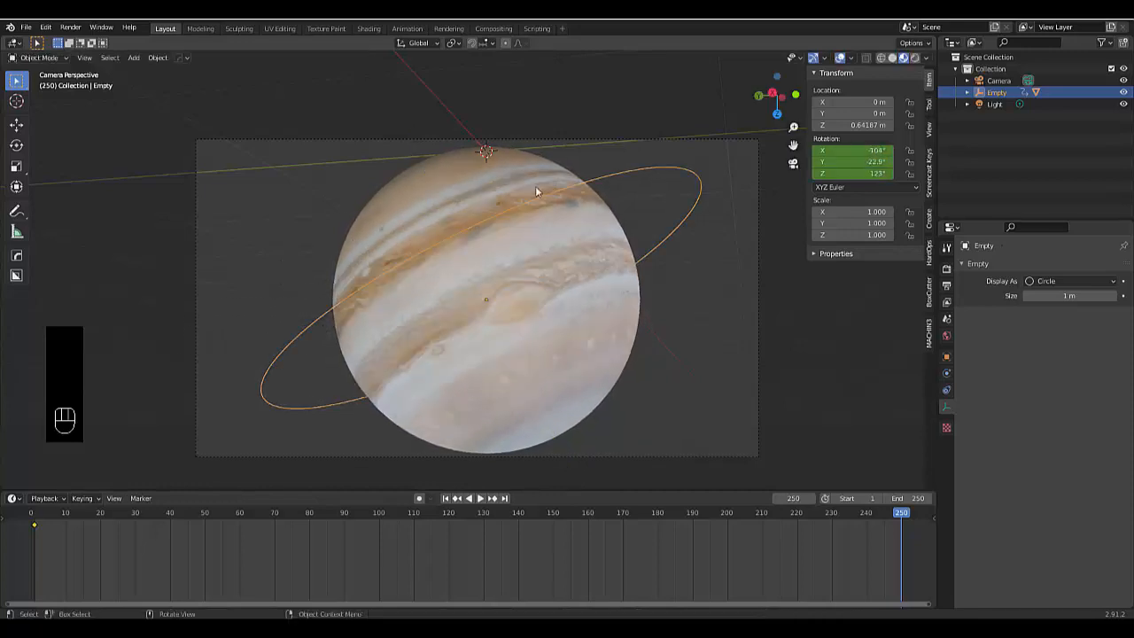
Rotate the empty about its local Y axis to about X -87°, Y -26.3°, Z 83.8° and key its rotation at frame 250
{"action": "key", "text": "r"}
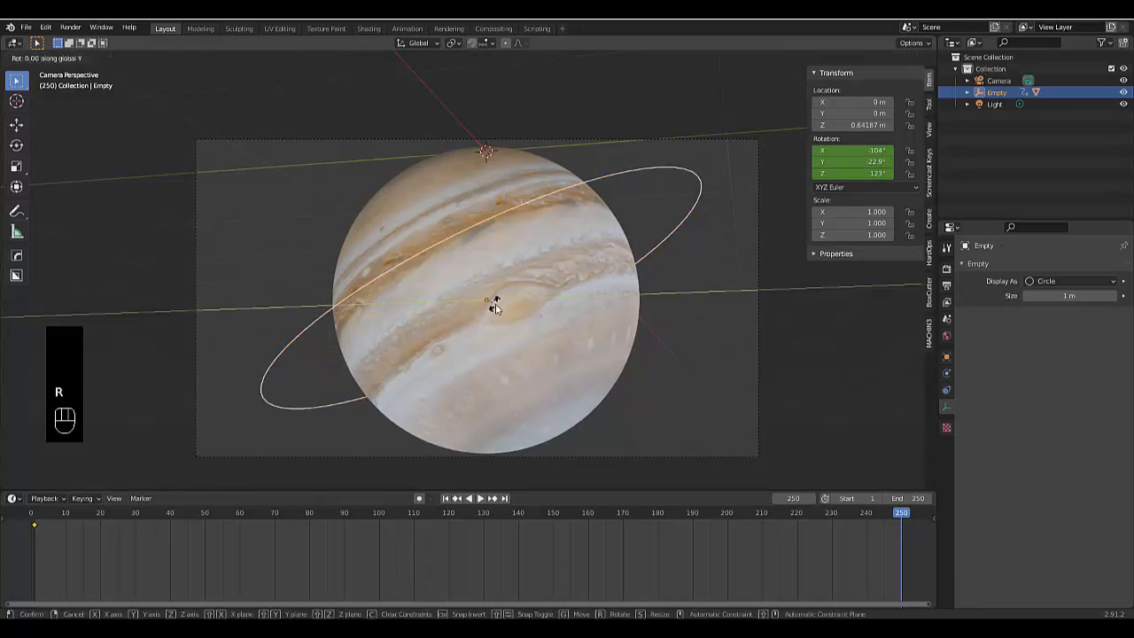
{"action": "key", "text": "y"}
{"action": "key", "text": "y"}
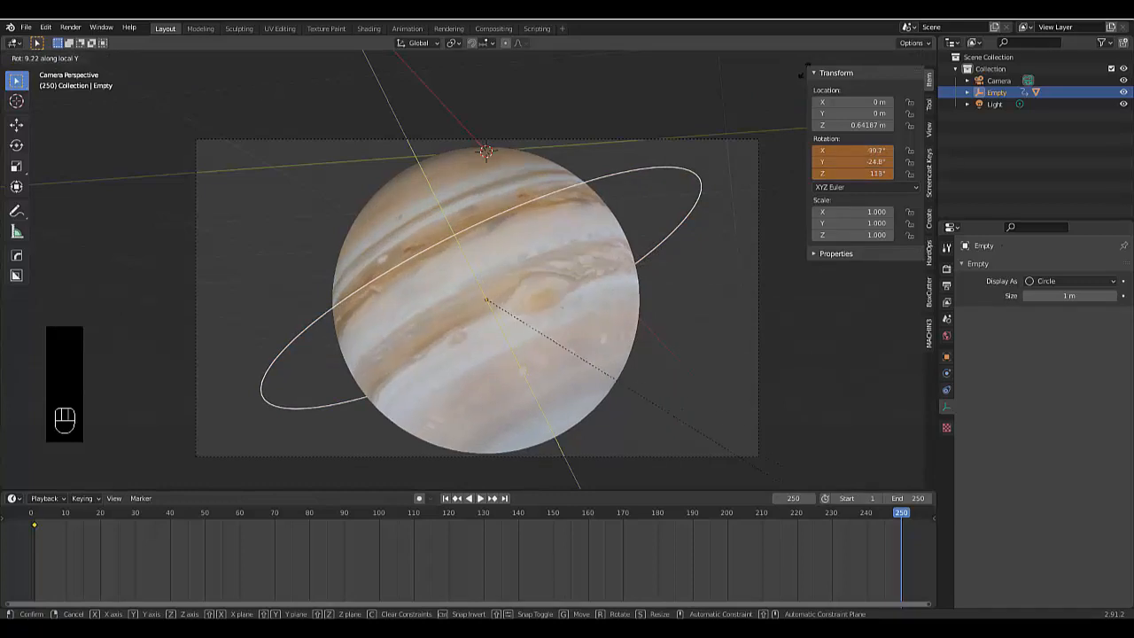
{"action": "left_click", "coordinate": [717, 231]}
{"action": "key", "text": "i"}
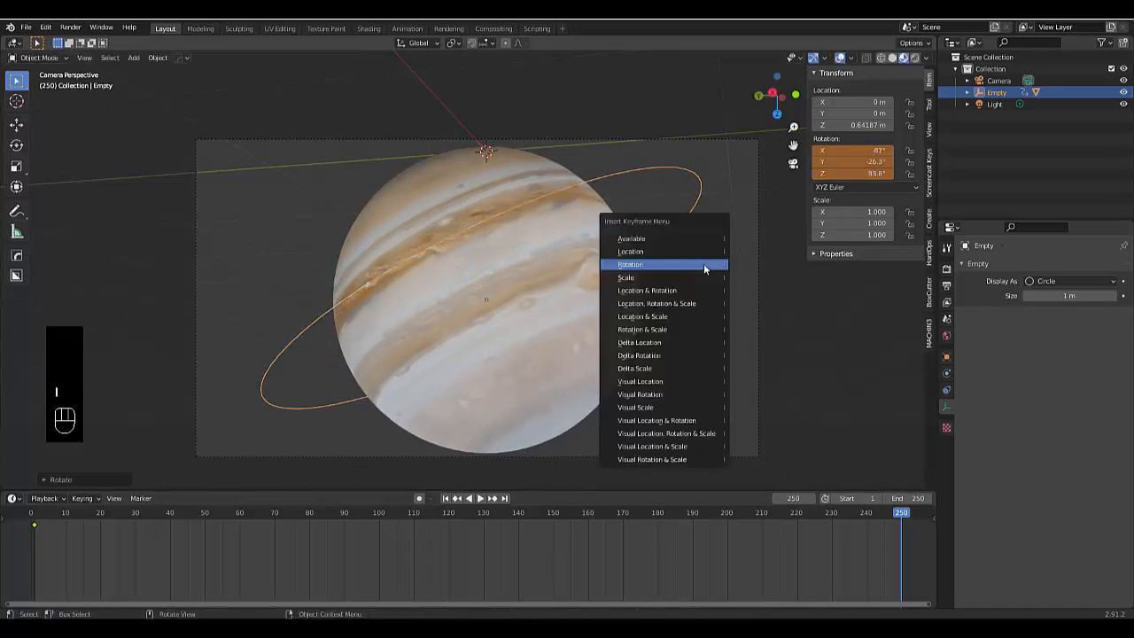
{"action": "left_click", "coordinate": [704, 264]}
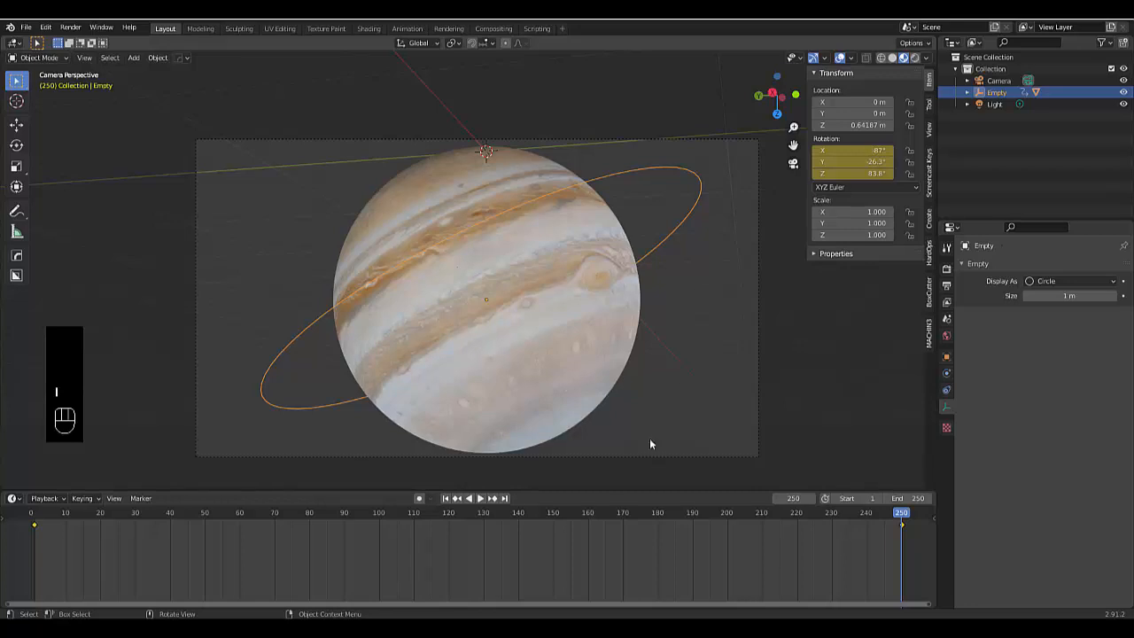
Play the animation from frame 1 to check how Jupiter rotates, and stop the playback
{"action": "left_click", "coordinate": [445, 498]}
{"action": "key", "text": "space"}
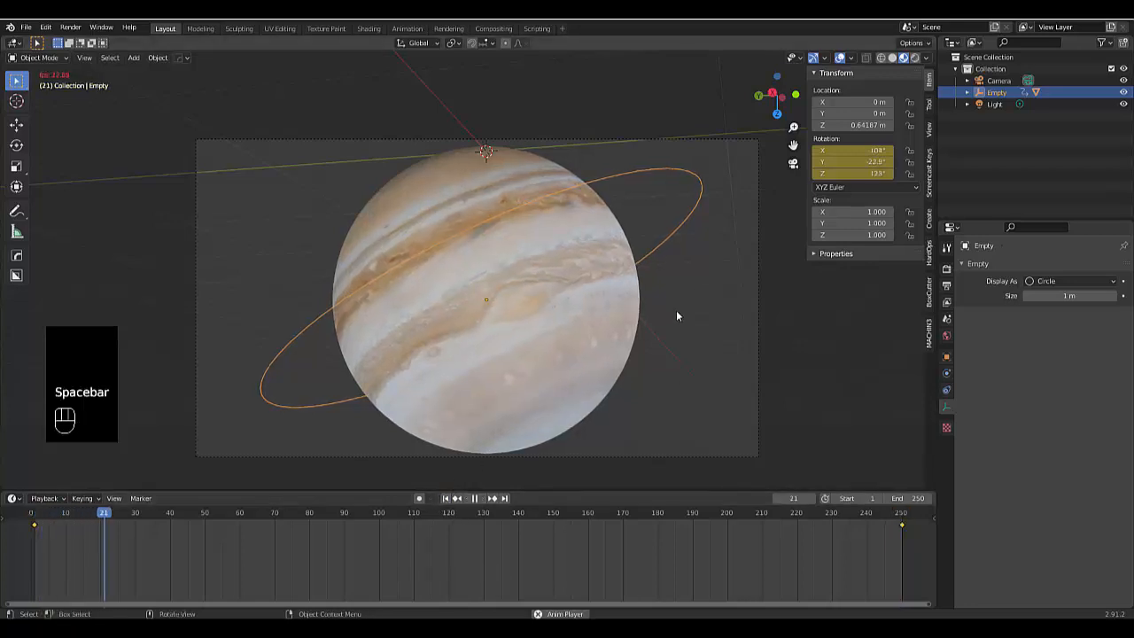
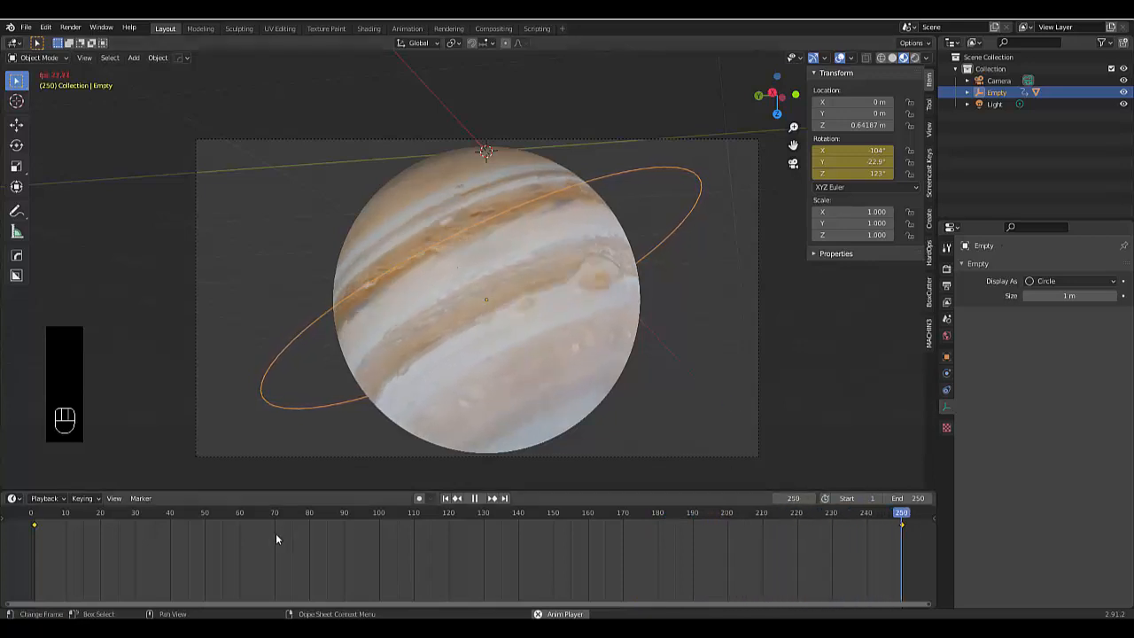
{"action": "key", "text": "space"}
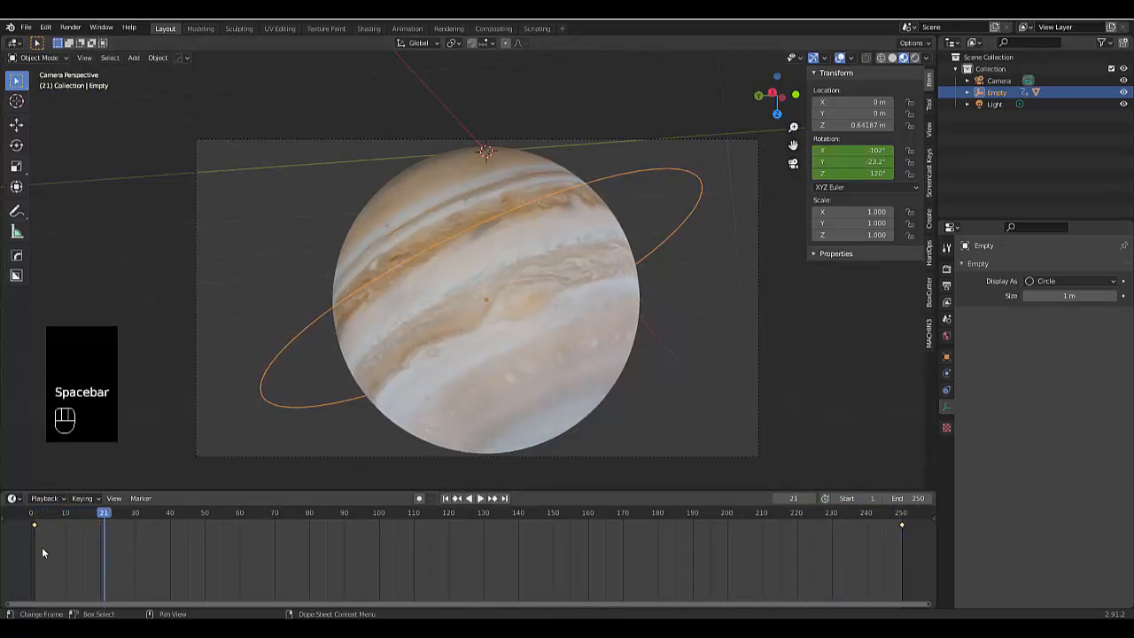
Delete the empty's rotation keyframes at frames 1 and 250
{"action": "left_click_drag", "start_coordinate": [44, 550], "coordinate": [27, 523]}
{"action": "key", "text": "x"}
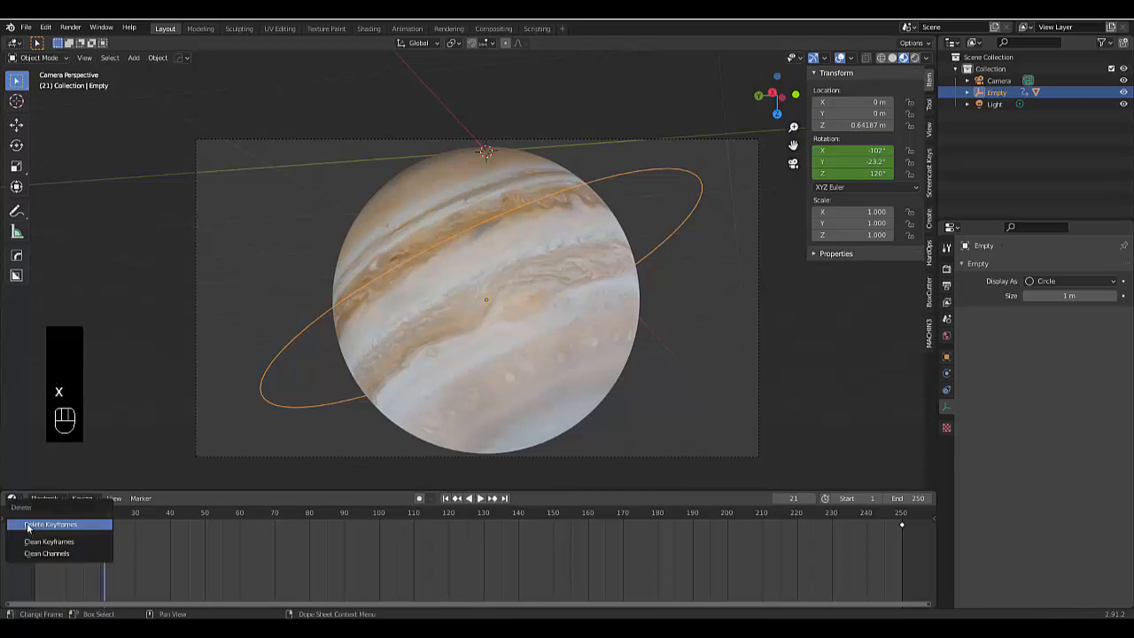
{"action": "left_click", "coordinate": [45, 530]}
{"action": "key", "text": "x"}
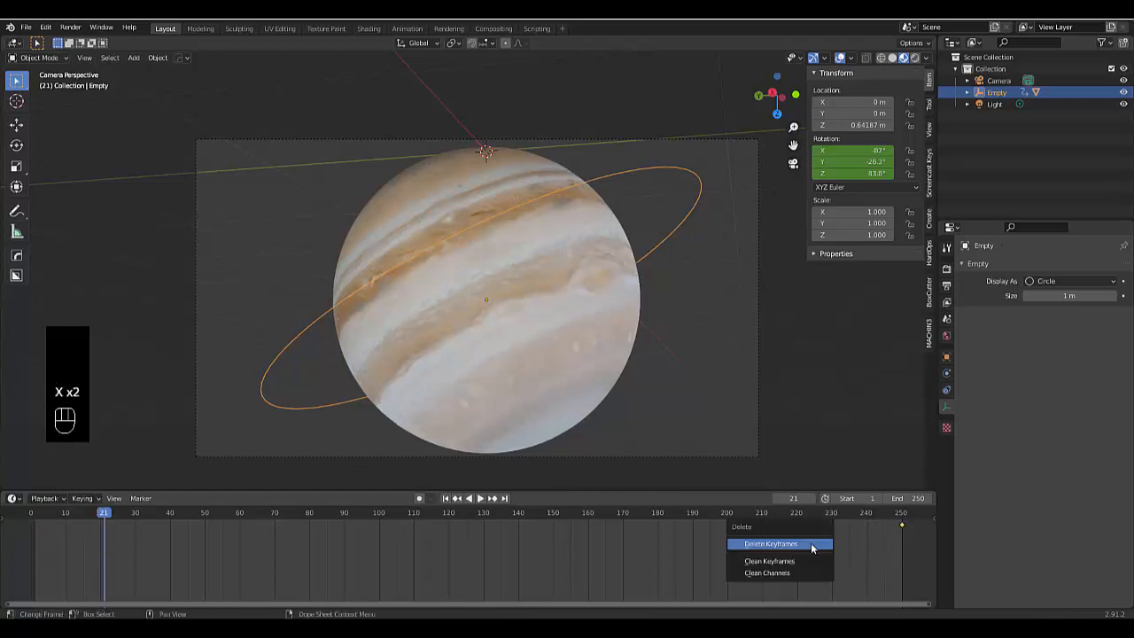
{"action": "left_click", "coordinate": [808, 541]}
Set the transform orientation to Local and insert a rotation keyframe for the empty at frame 1
{"action": "left_click", "coordinate": [448, 499]}
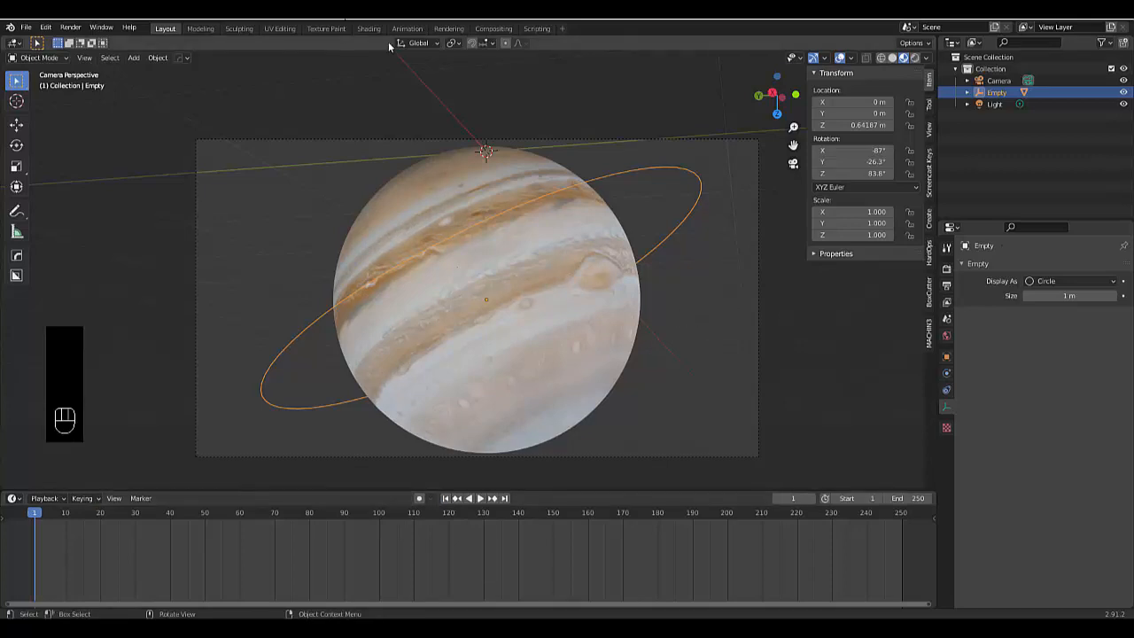
{"action": "left_click", "coordinate": [413, 43]}
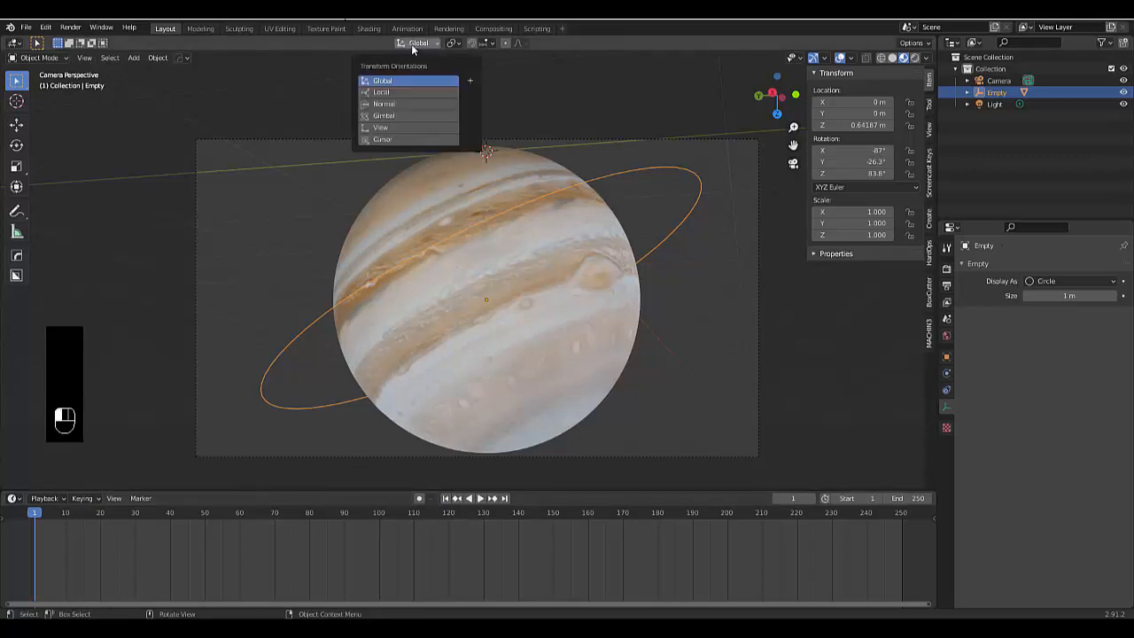
{"action": "key", "text": "i"}
{"action": "left_click", "coordinate": [671, 359]}
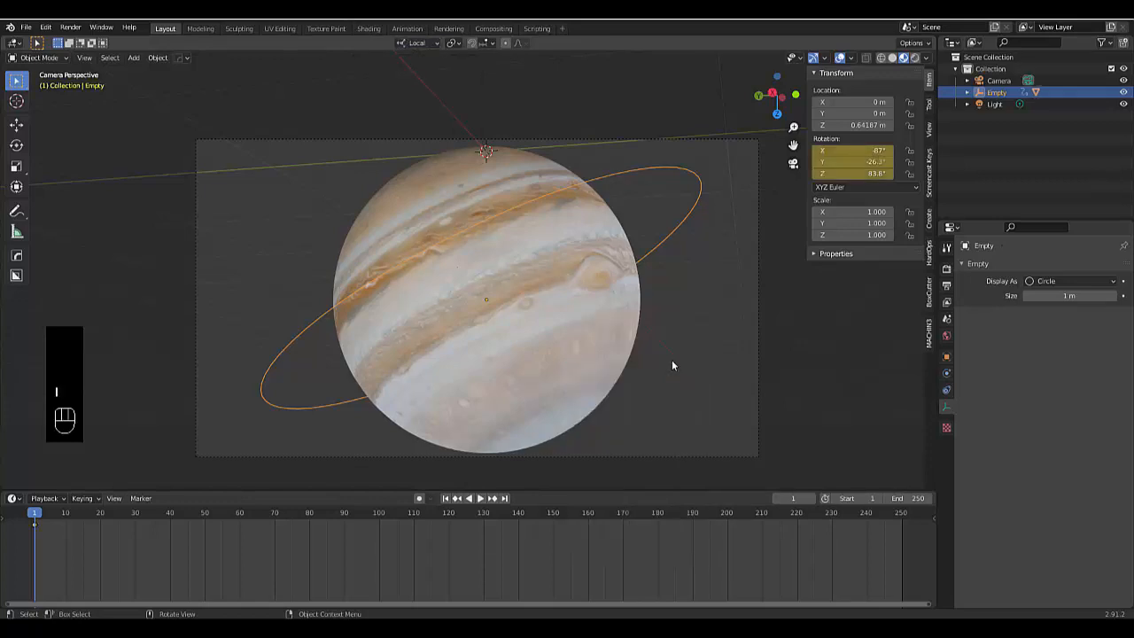
At frame 250, rotate the empty about its local Y axis to about X -116°, Y 1.63°, Z 184° and key its rotation
{"action": "left_click", "coordinate": [504, 498]}
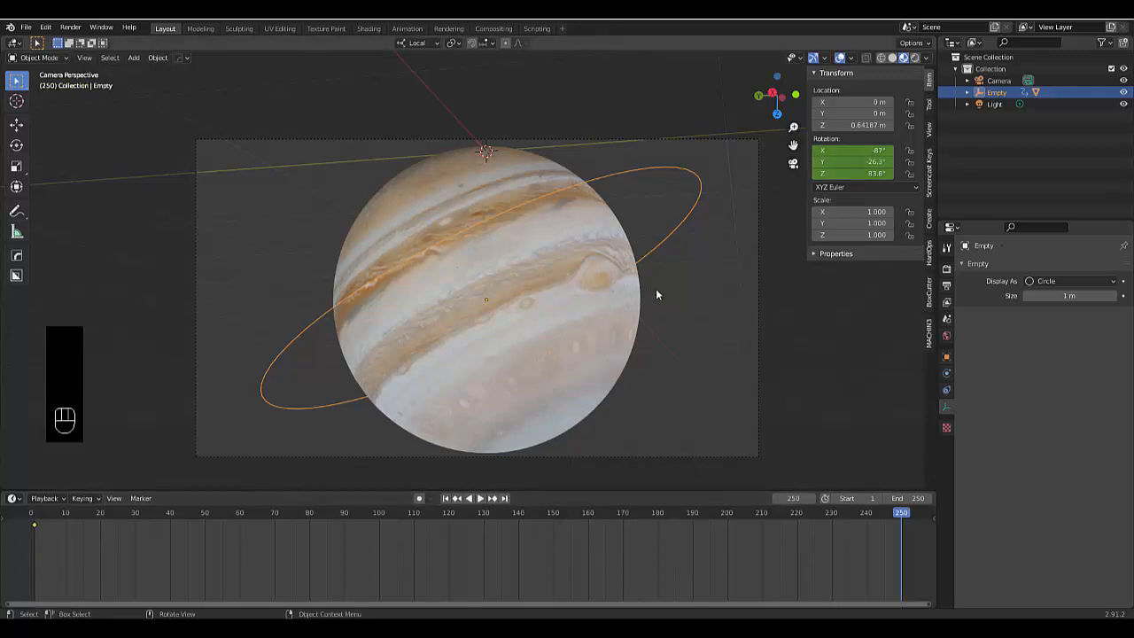
{"action": "key", "text": "r"}
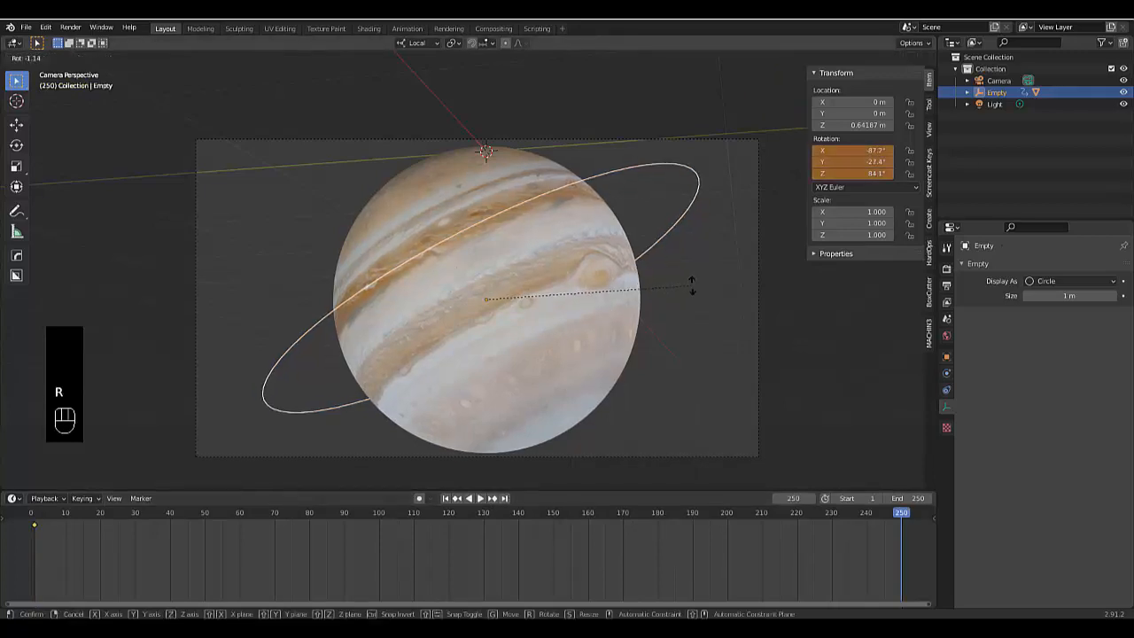
{"action": "key", "text": "y"}
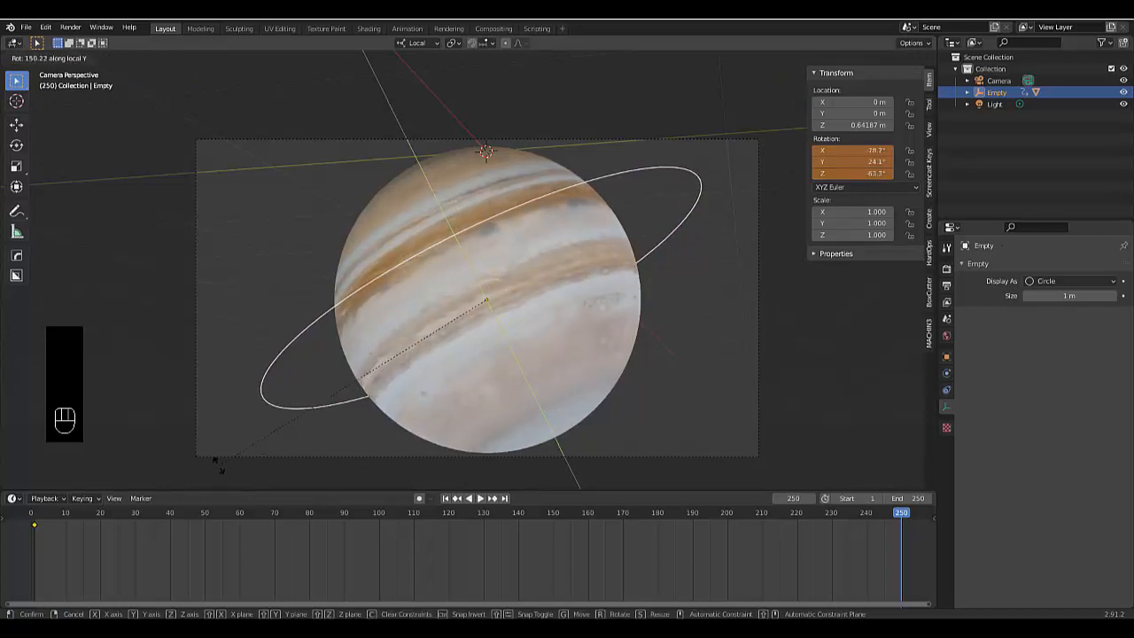
{"action": "left_click", "coordinate": [345, 57]}
{"action": "key", "text": "i"}
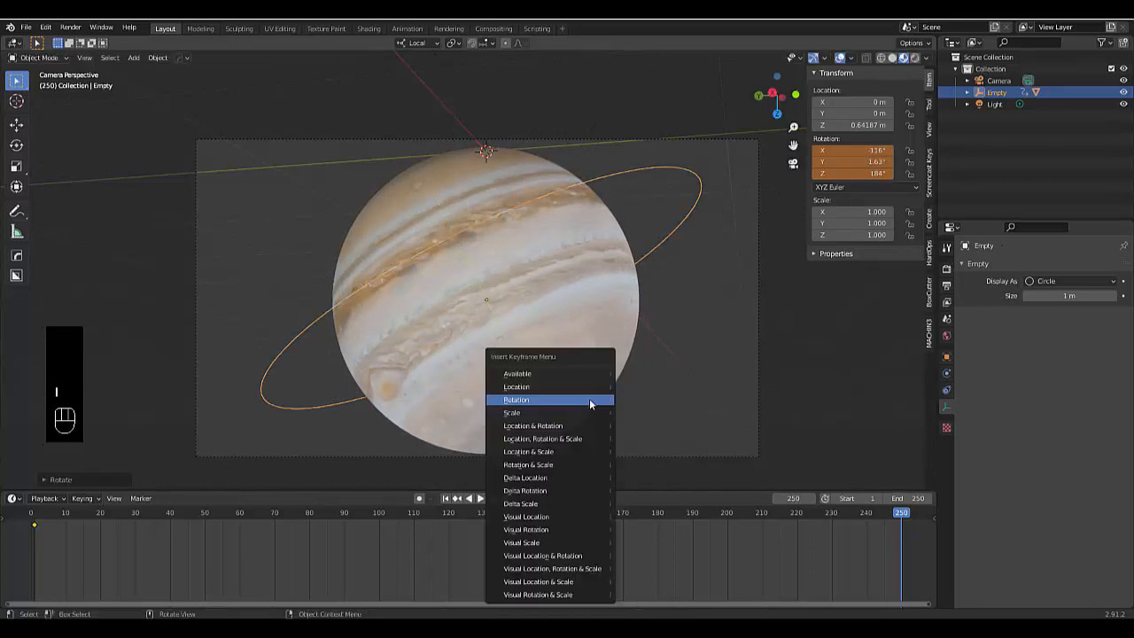
{"action": "left_click", "coordinate": [589, 399]}
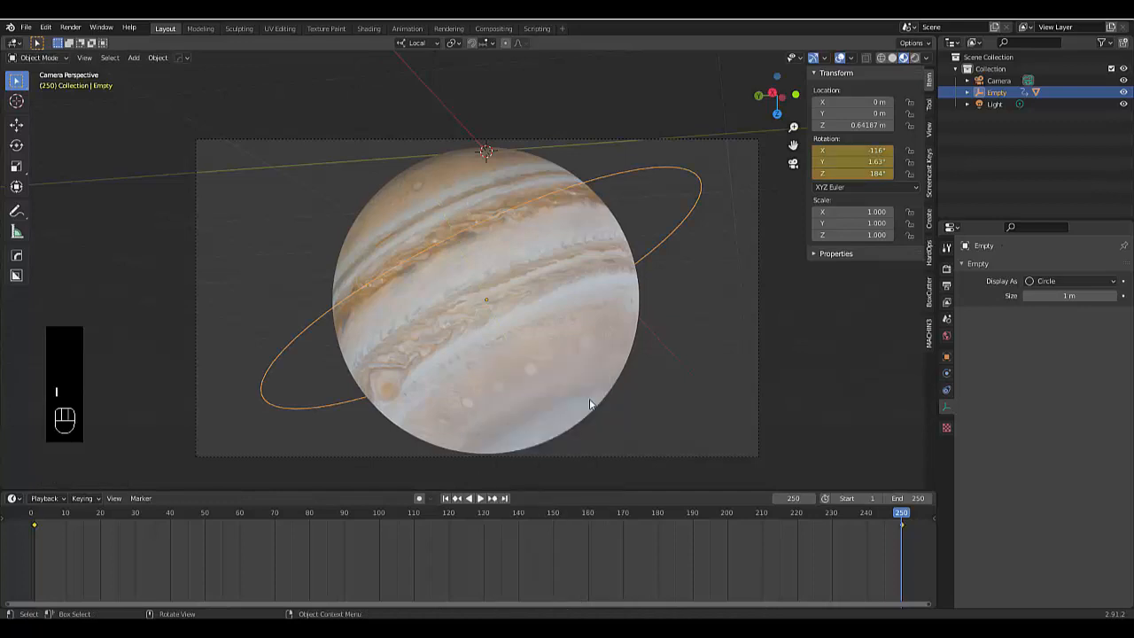
Play the rekeyed rotation from frame 1 to check Jupiter's motion through the camera
{"action": "left_click", "coordinate": [445, 498]}
{"action": "key", "text": "space"}
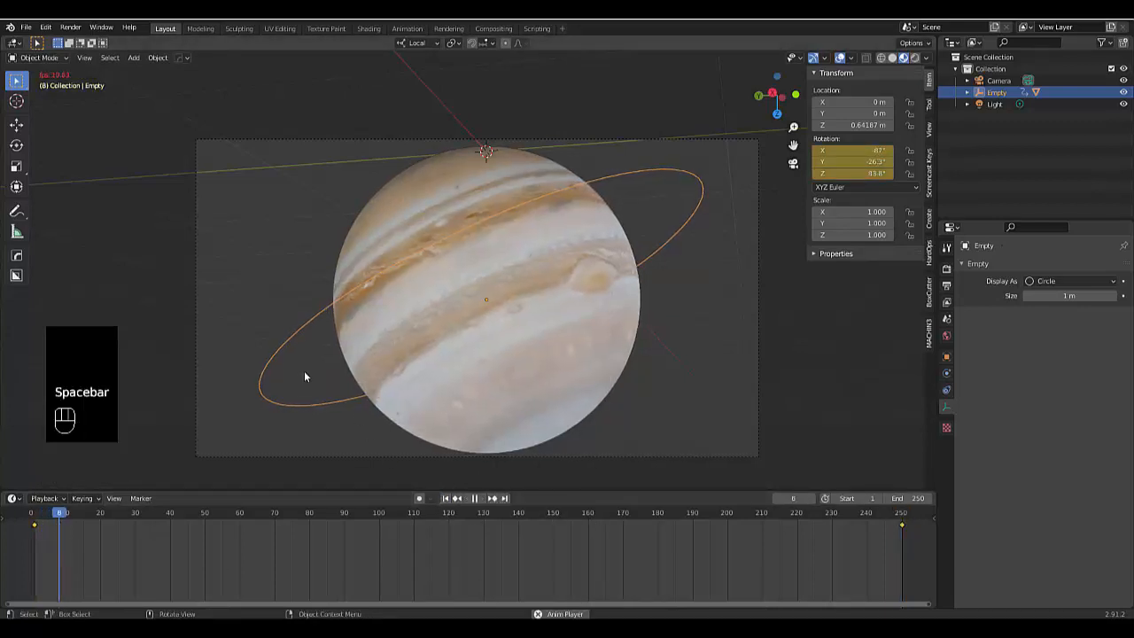